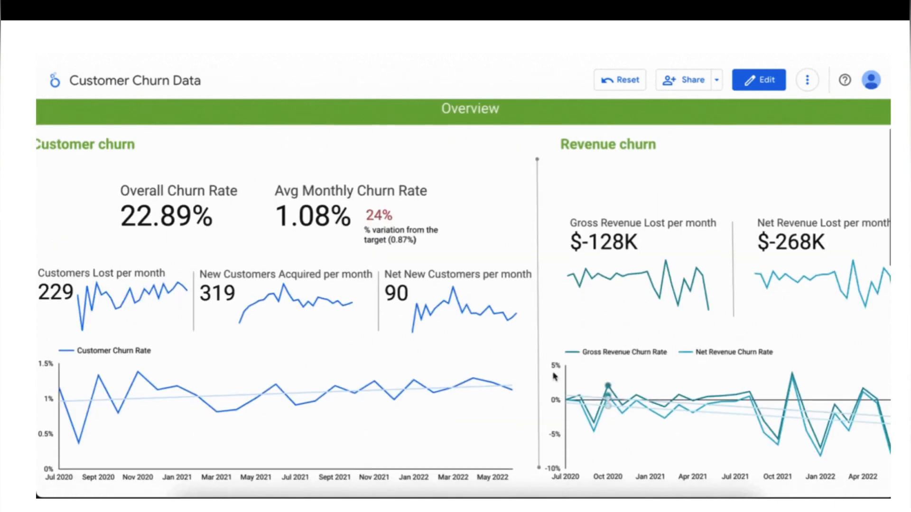
scroll(553, 373, down, 5)
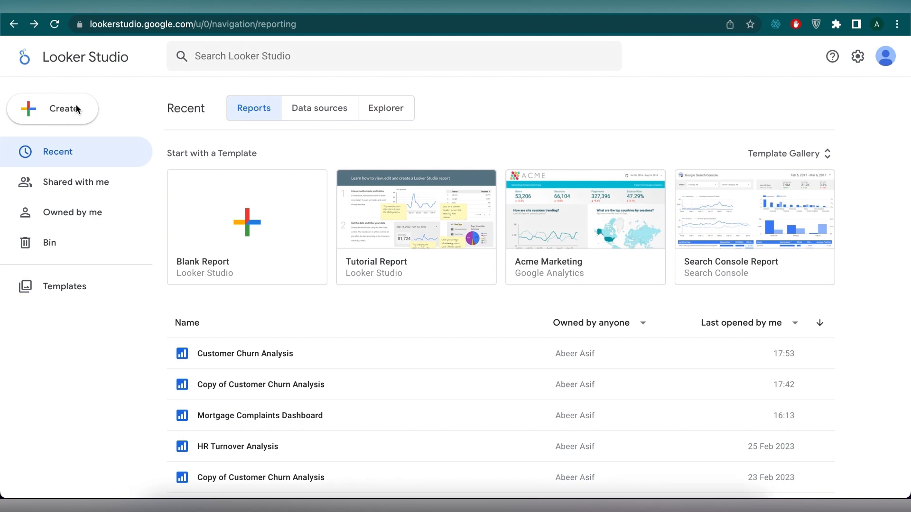
Create a data source with the File Upload connector, upload customer_churn_data.csv and connect it.
click(77, 109)
click(86, 170)
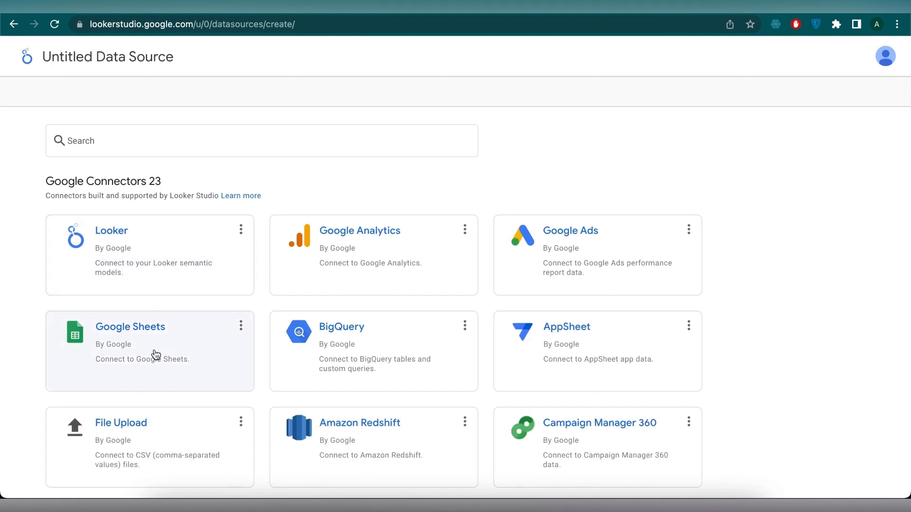
click(161, 435)
click(509, 401)
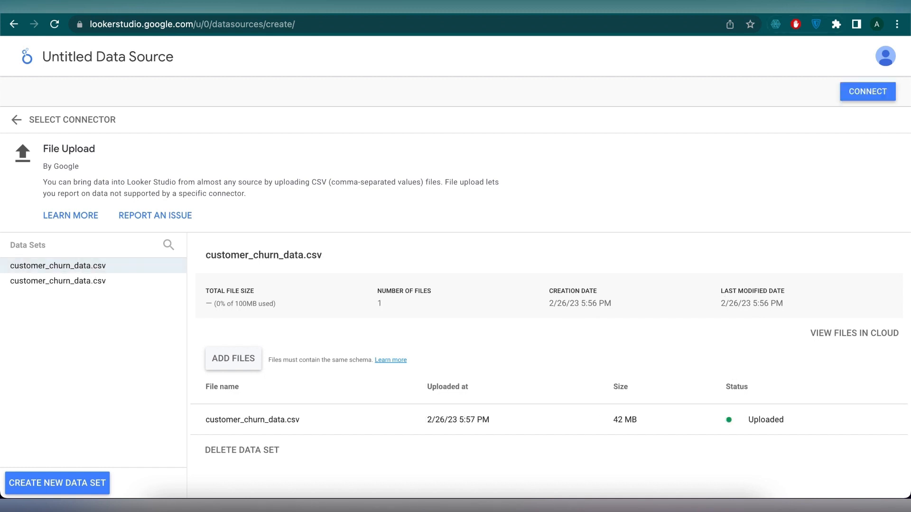
click(868, 90)
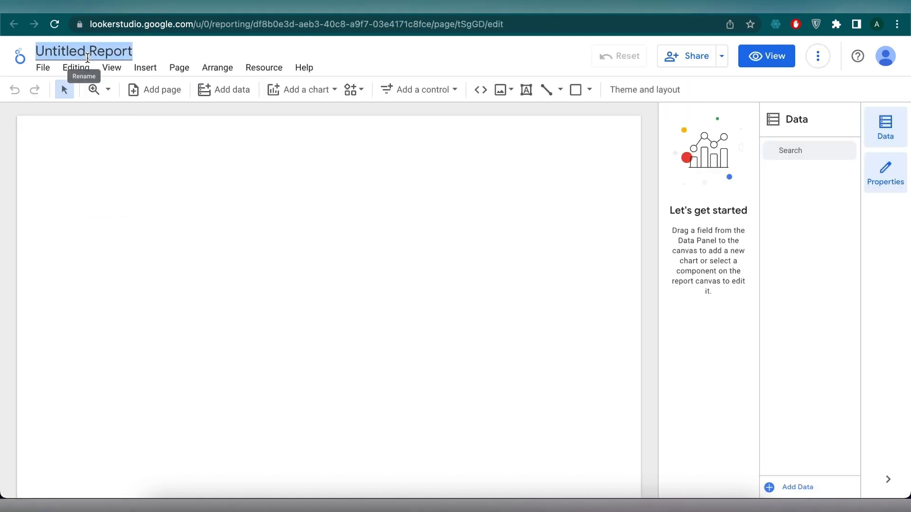
Rename the untitled report as Customer Churn Data.
text(Custo)
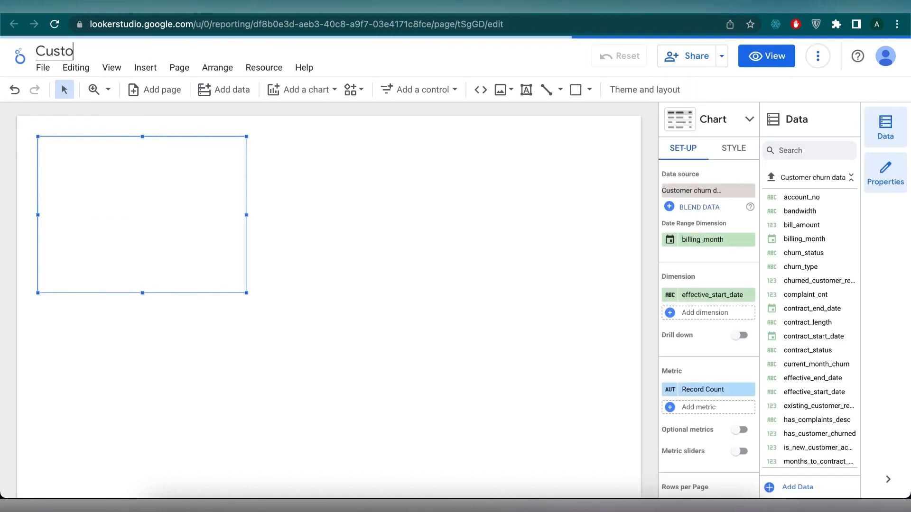
text(mer Churn Data)
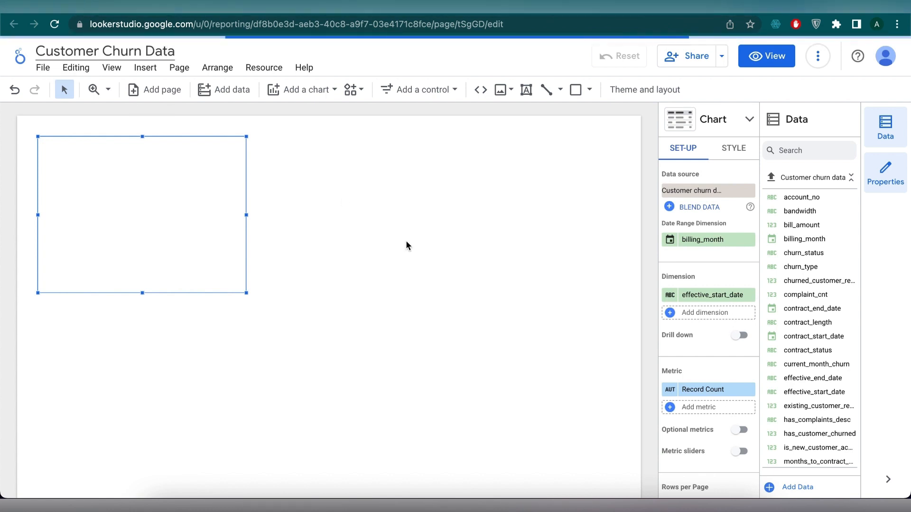
click(406, 240)
In the current page settings, set the date range dimension to billing_month and make the default date range custom.
click(177, 72)
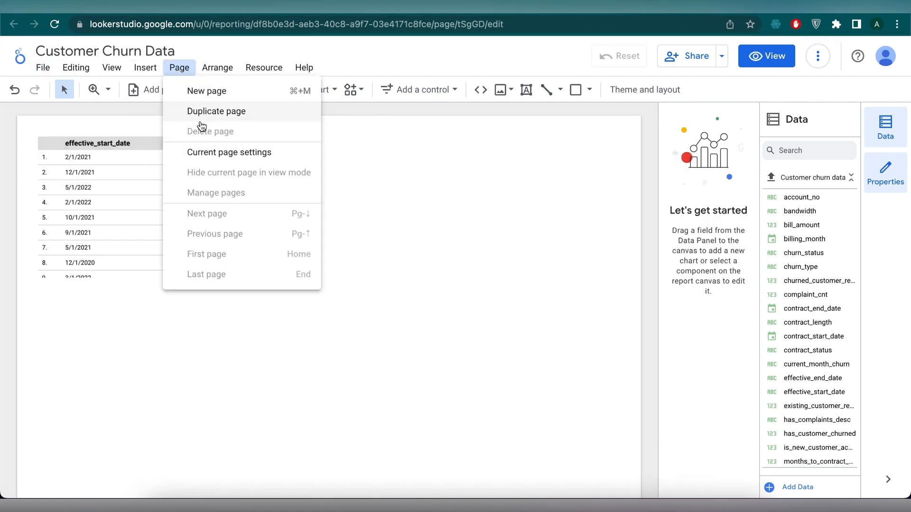
click(219, 152)
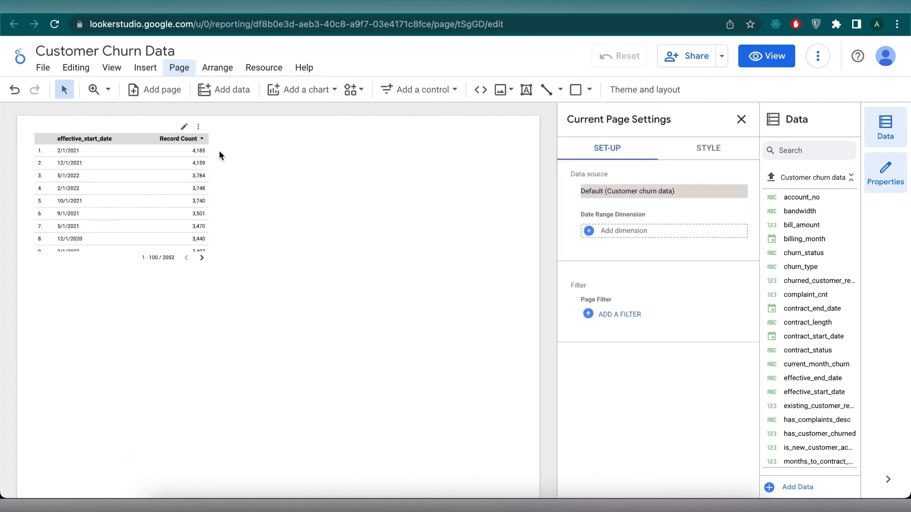
click(684, 232)
click(656, 275)
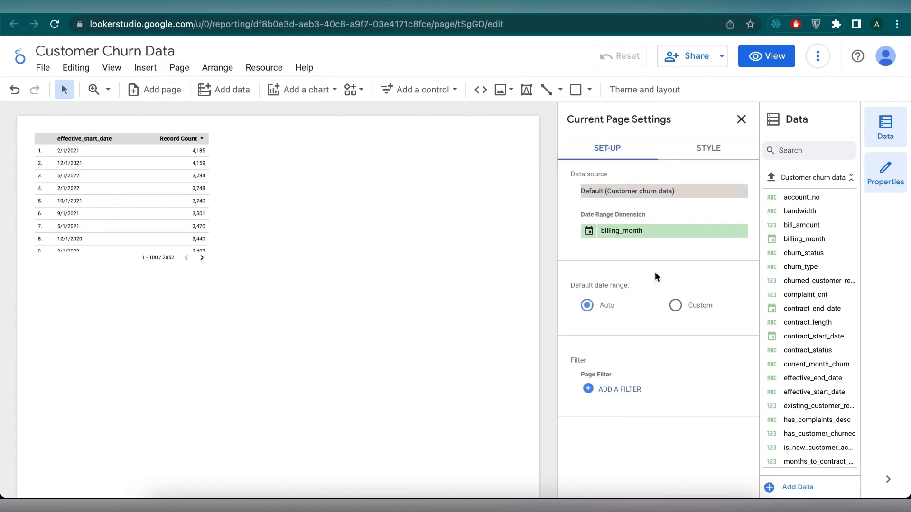
click(676, 306)
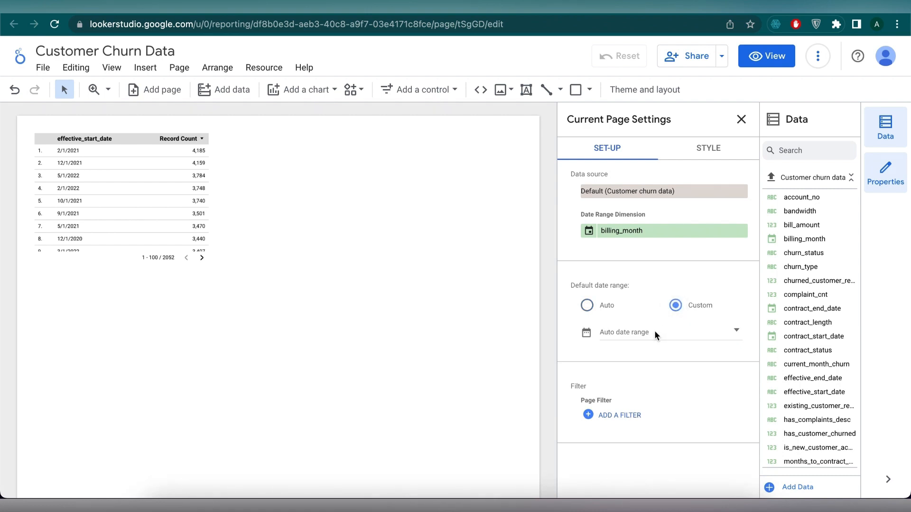
Set the start of the page's default date range to 1 July 2020.
click(653, 330)
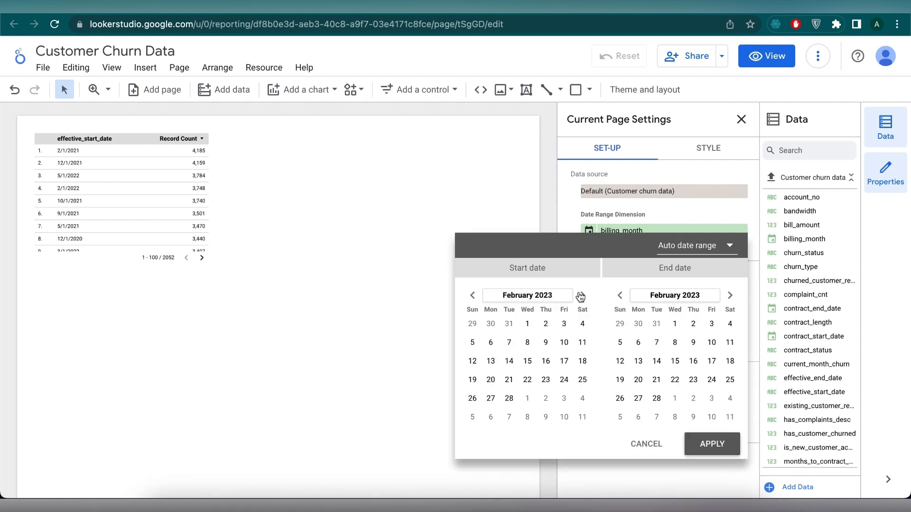
click(563, 297)
click(530, 293)
click(470, 296)
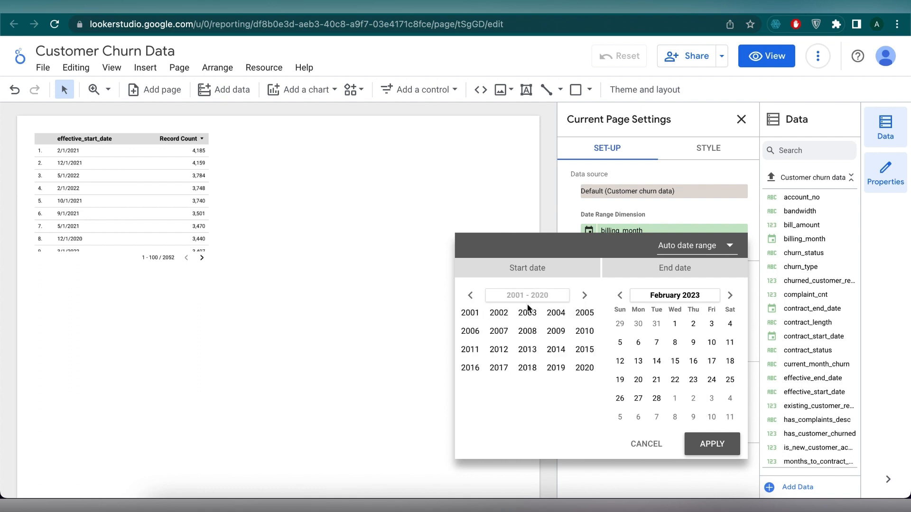
click(584, 368)
click(480, 349)
click(527, 324)
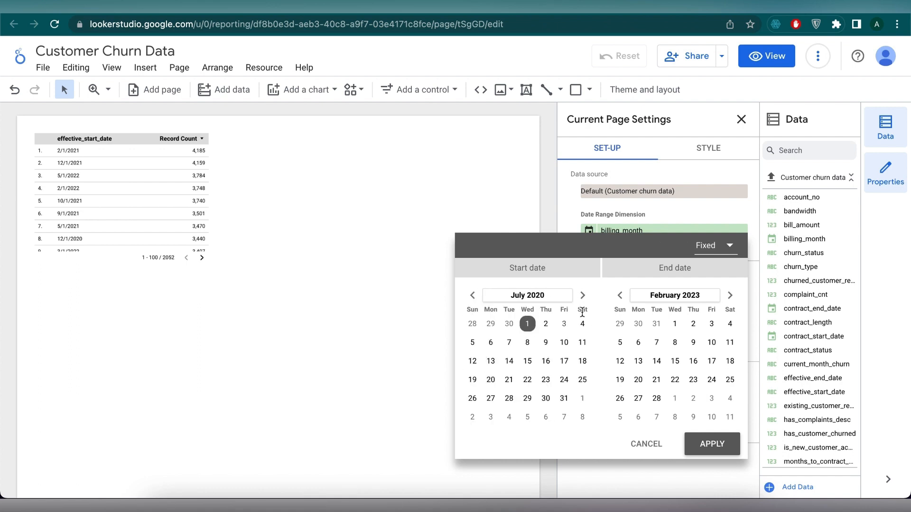
Set the end of the page's default date range to 30 June 2022 and apply the range.
click(671, 297)
click(626, 297)
click(671, 299)
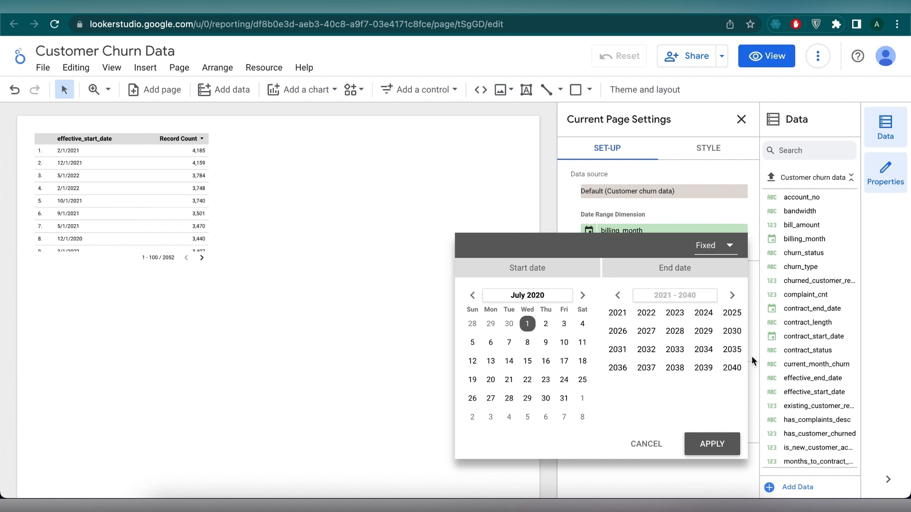
click(646, 313)
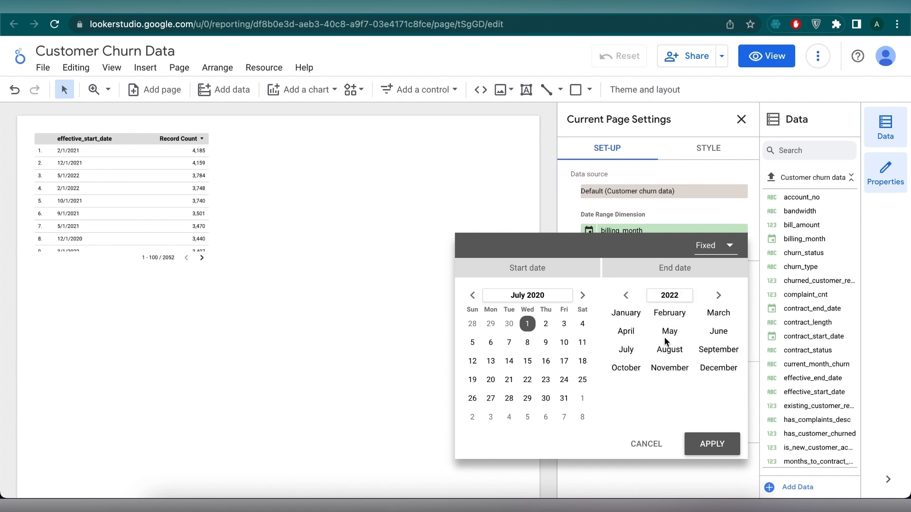
click(714, 332)
click(693, 398)
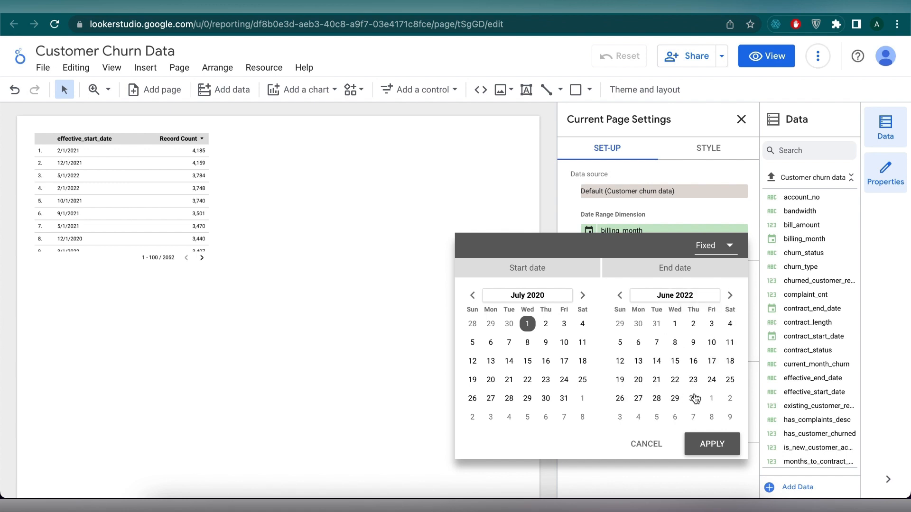
click(707, 443)
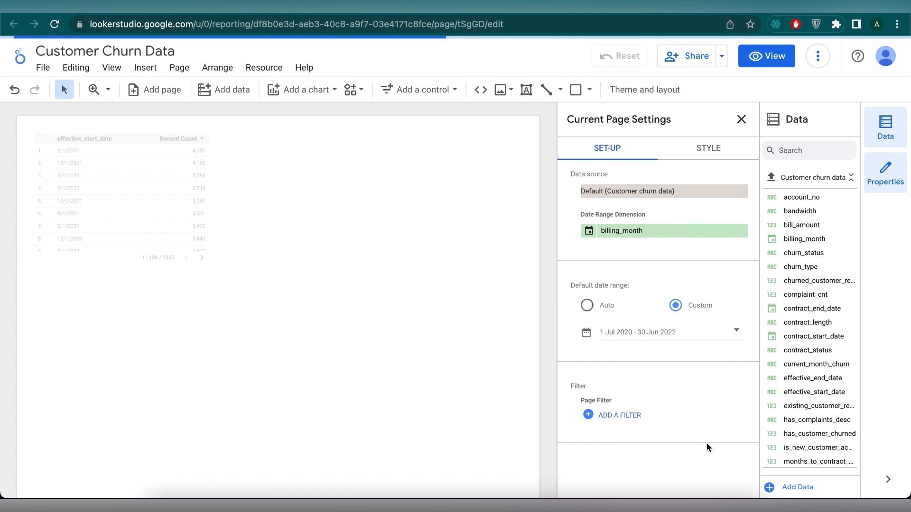
Set the current page's canvas width to 1500 px.
click(708, 148)
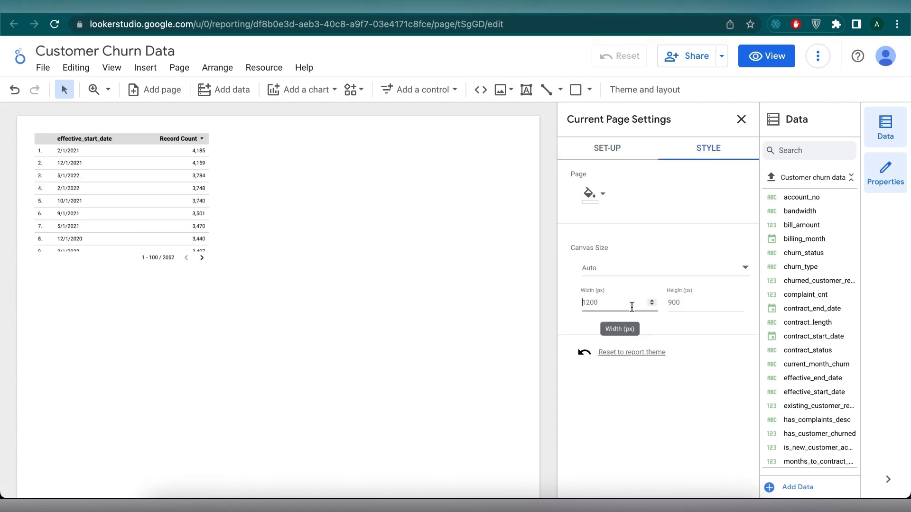
click(653, 302)
click(653, 304)
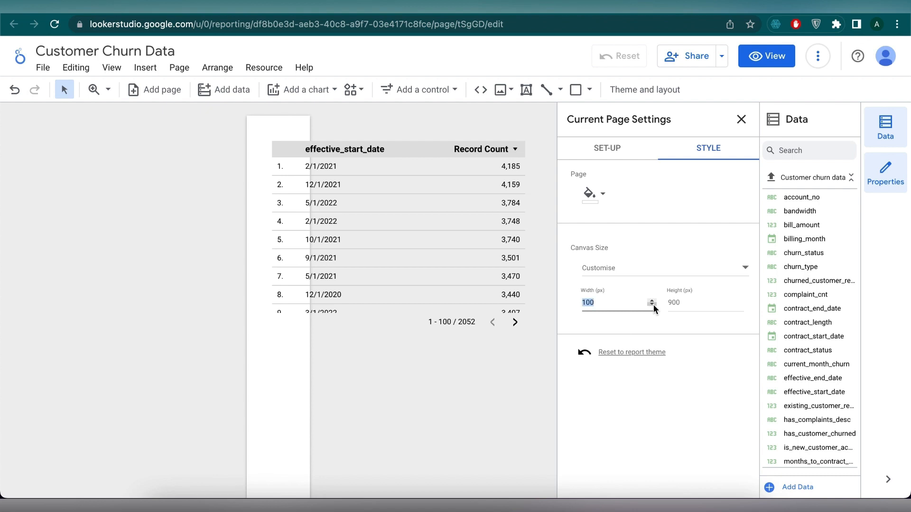
text(1500)
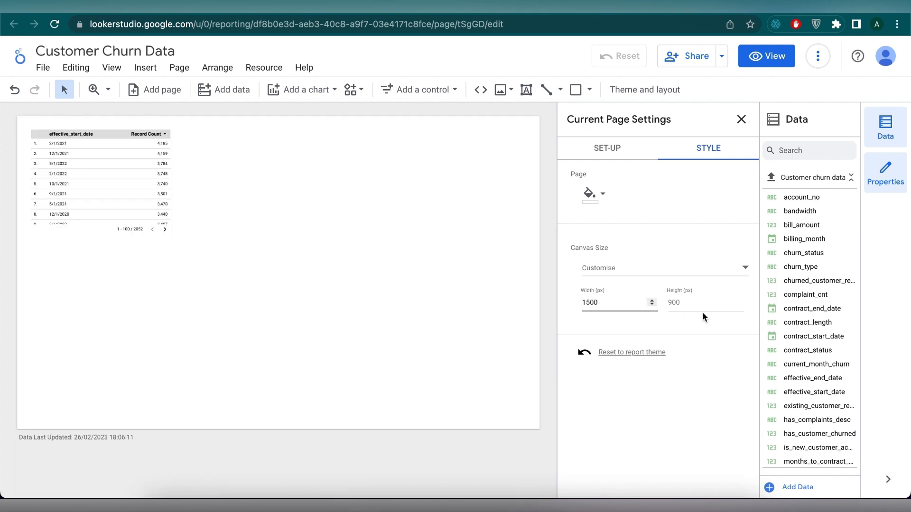
click(700, 302)
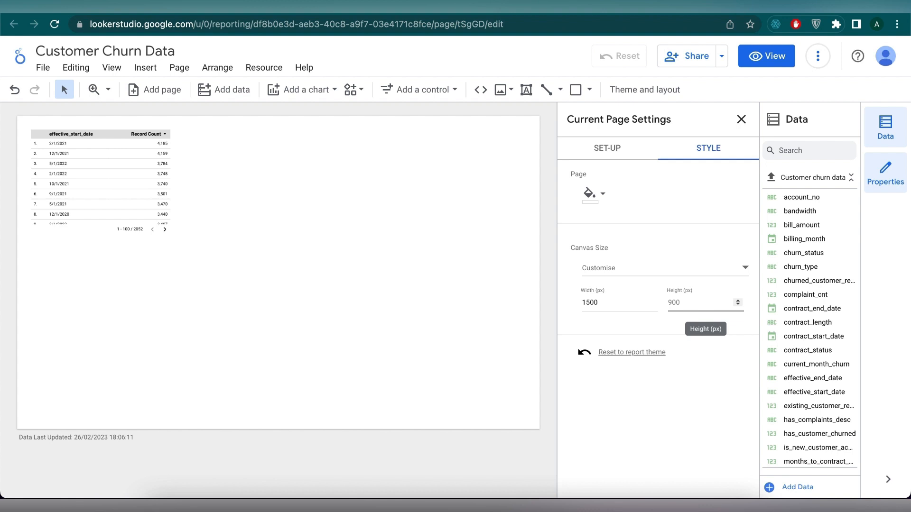
Add a new data blend and set the dimension of its first table to billing_month.
click(264, 68)
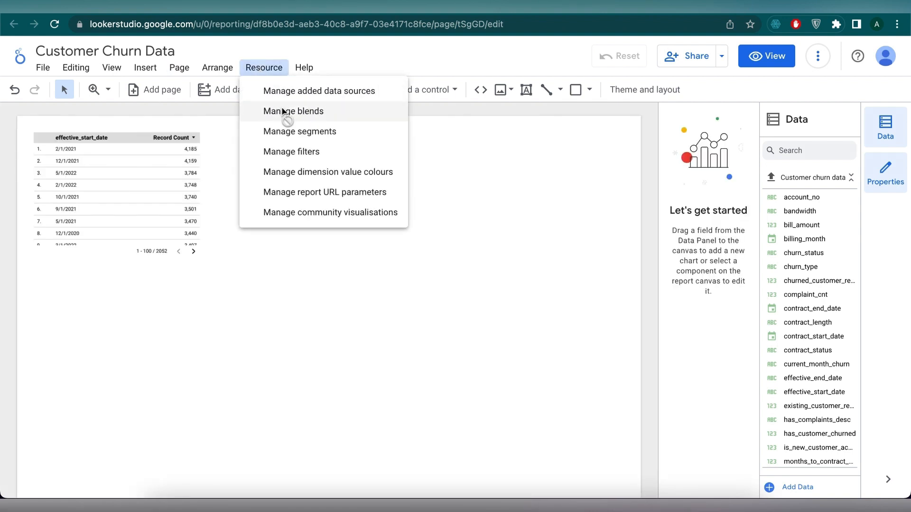
click(283, 111)
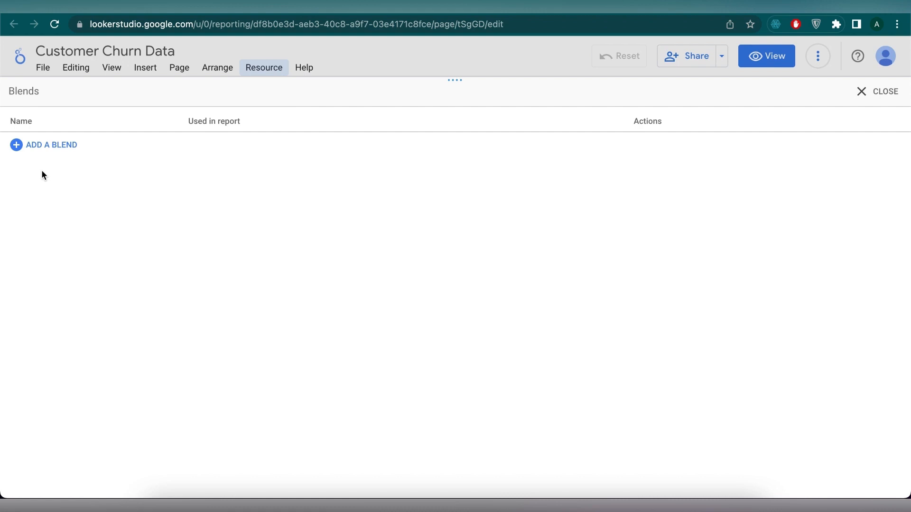
click(40, 145)
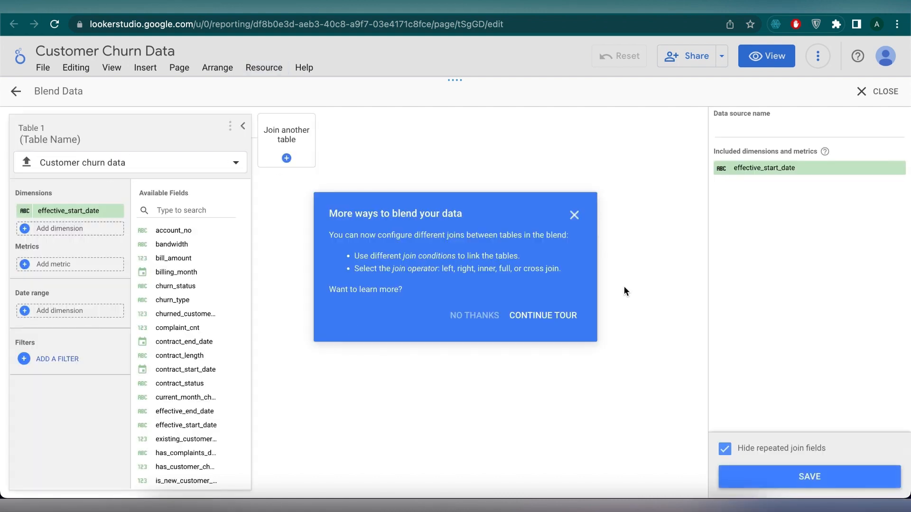
click(78, 210)
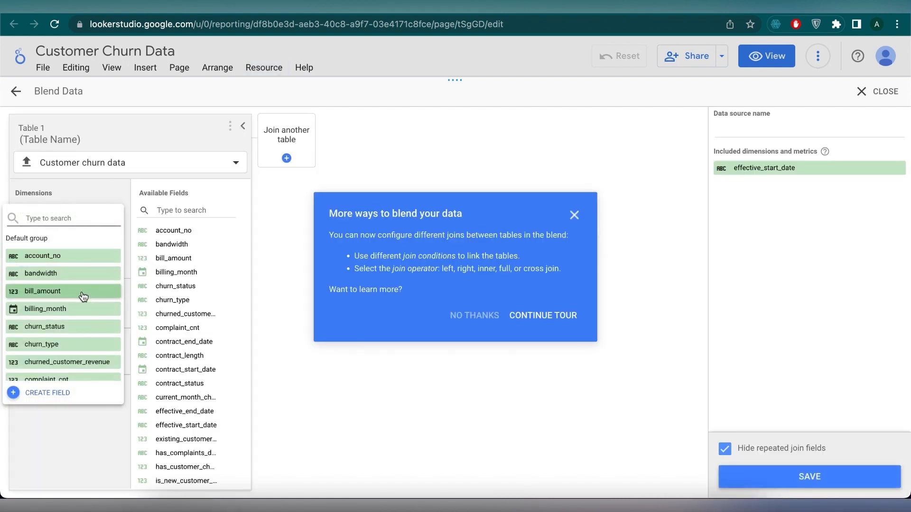
click(84, 309)
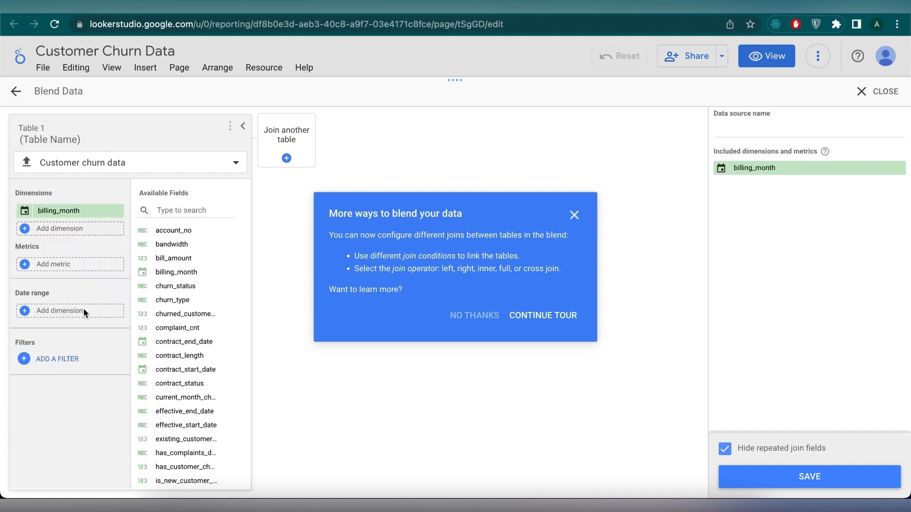
Set the date range dimension of the blend's first table to billing_month.
click(43, 328)
text(bi)
click(63, 344)
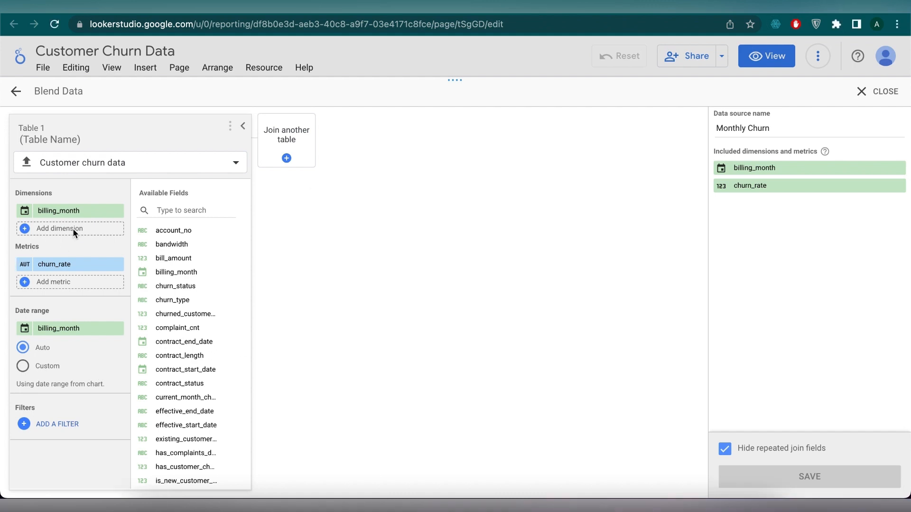
Add previous_billing_month as a second dimension of Table 1 in the Monthly Churn blend.
click(73, 229)
text(p)
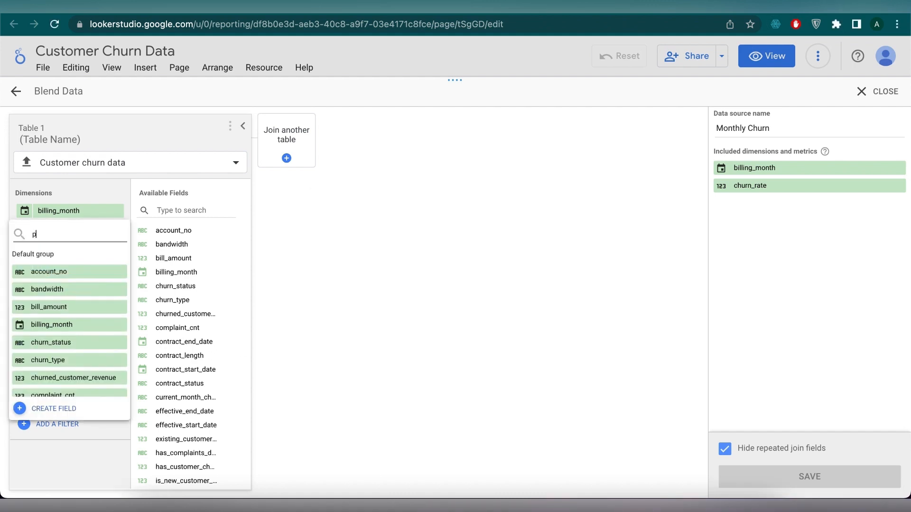
text(re)
click(89, 272)
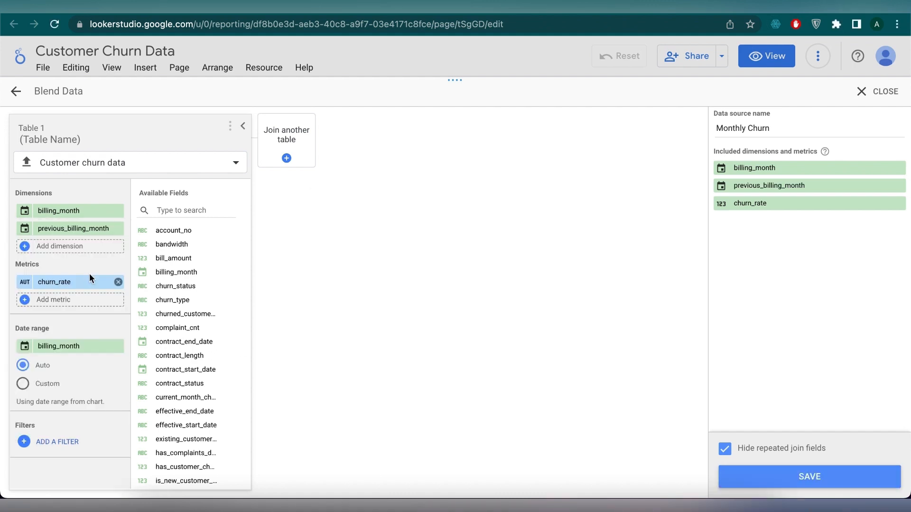
Replace Table 1's churn_rate metric with the billing_month field and name it current_month_revenue.
click(90, 282)
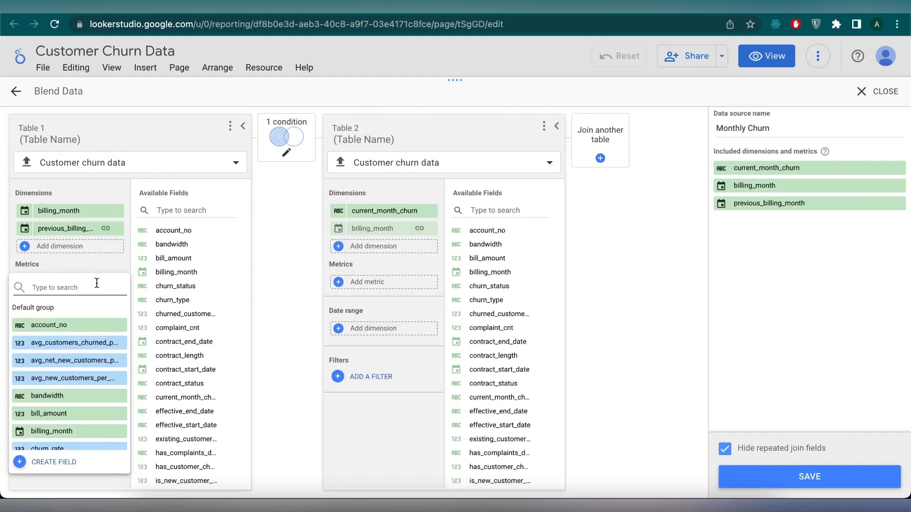
text(bill)
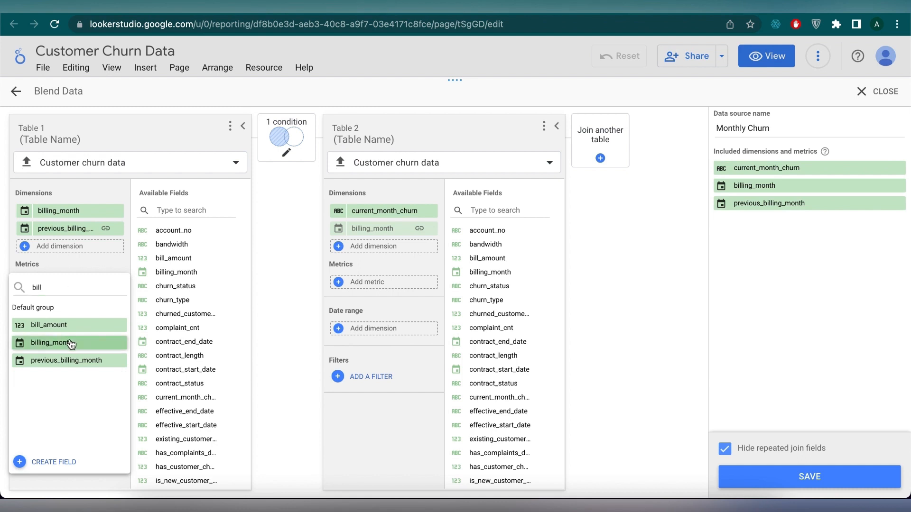
click(70, 344)
text(cure)
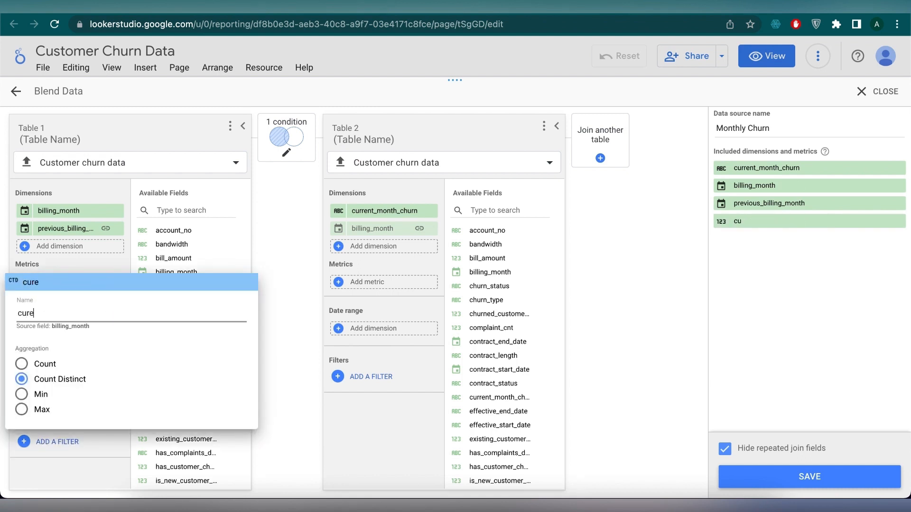
key(BackSpace)
text(rent_month_re)
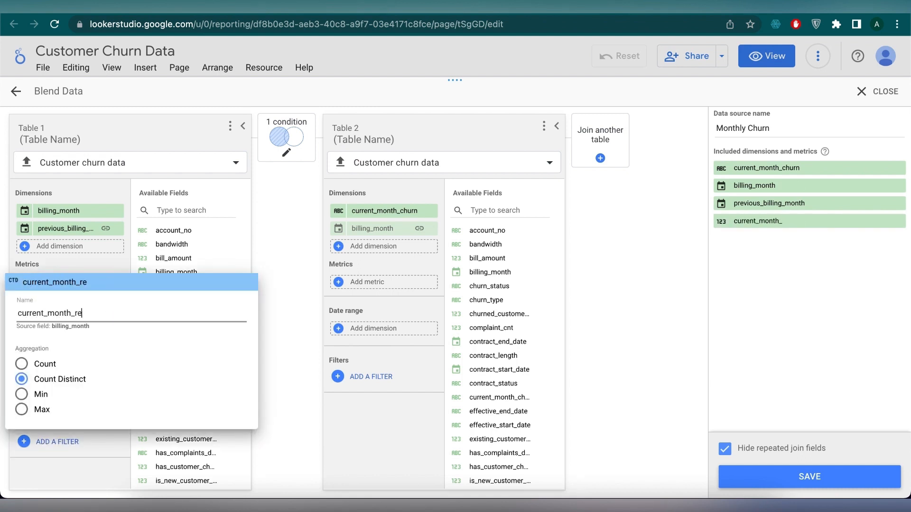
text(venue)
key(Escape)
Add the existing customer revenue field as a second metric of Table 1.
click(53, 304)
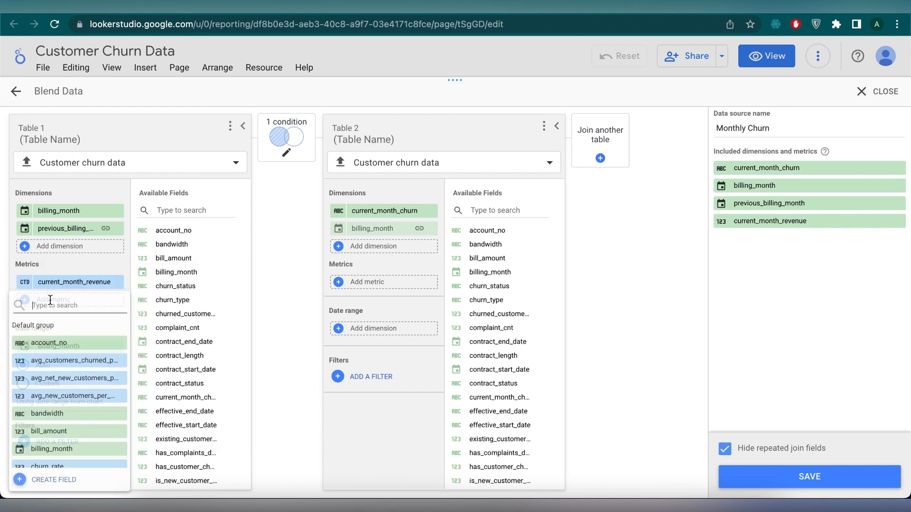
text(ex)
click(72, 342)
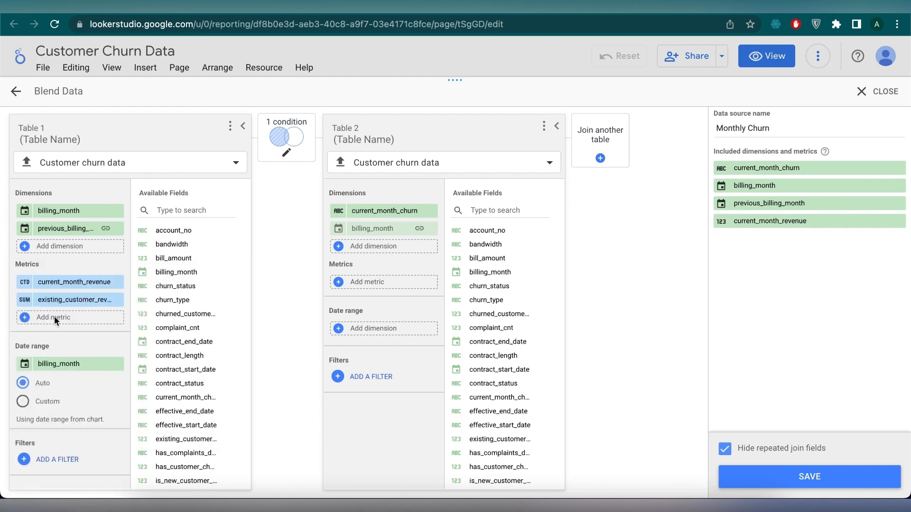
Name Table 1's summed existing customer revenue metric current_month_existing_customer_revenue.
click(24, 300)
text(current_month)
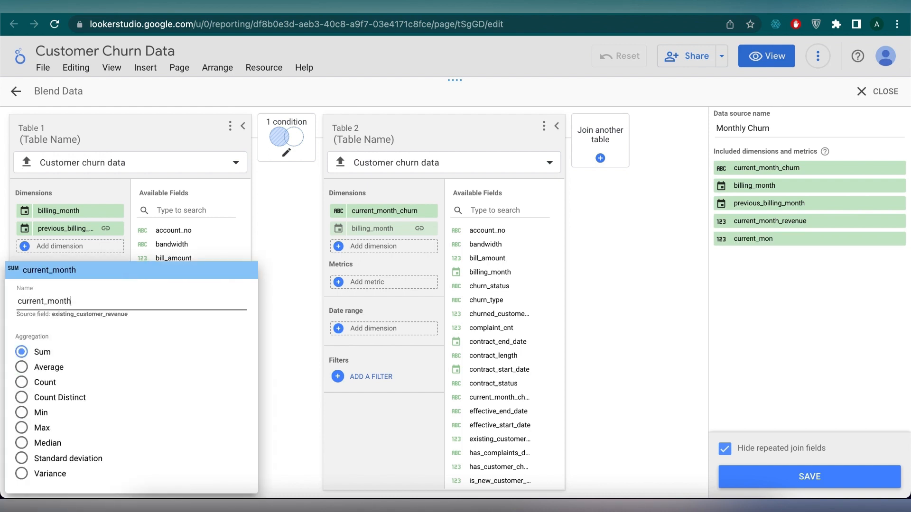
text(_existing_)
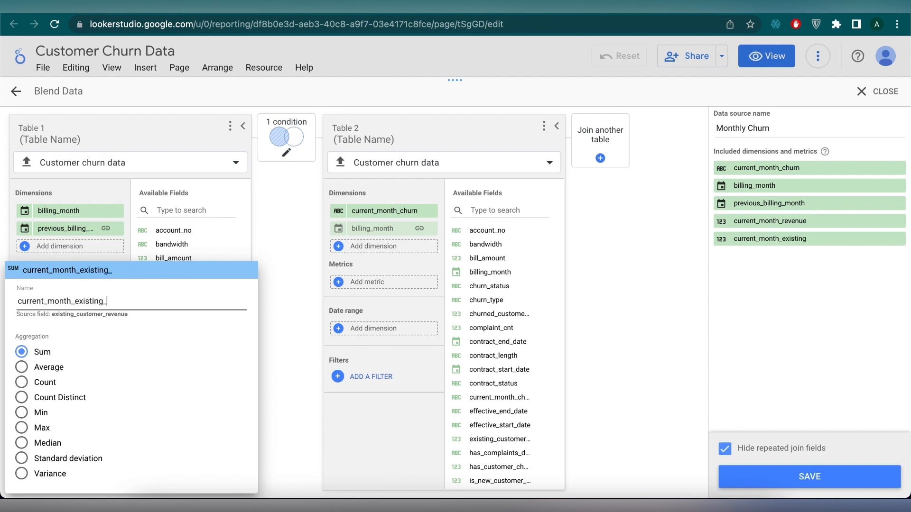
text(customer_revenue)
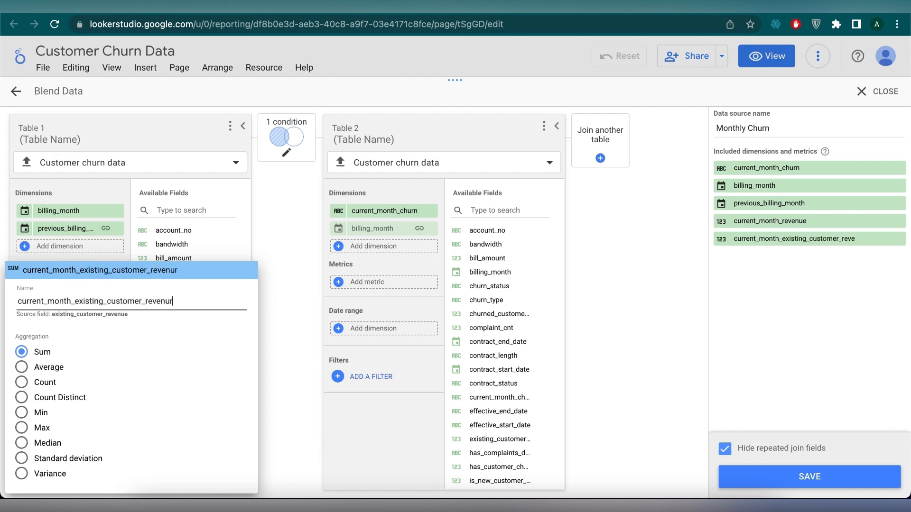
key(Return)
Add new_customer_revenue as a third metric of Table 1 and name it current_month_new_customer_revenue.
click(66, 317)
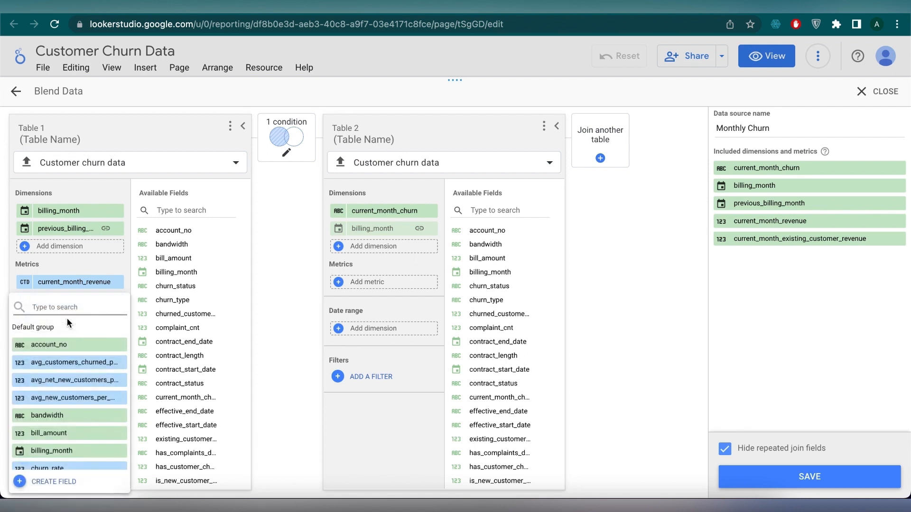
text(new)
click(67, 415)
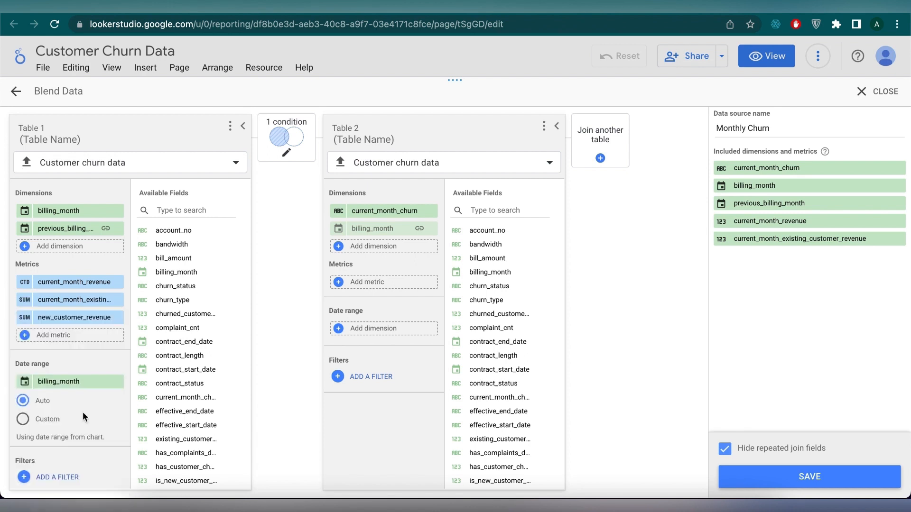
click(26, 321)
text(current_)
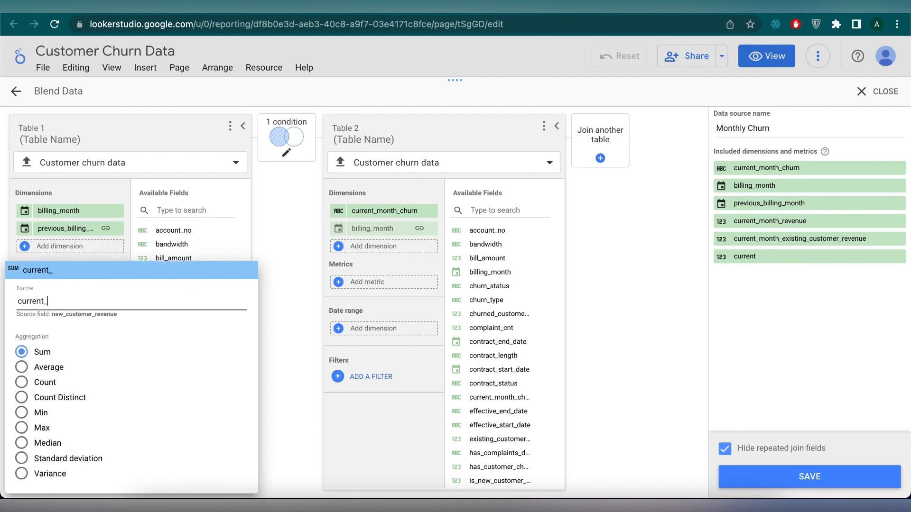
text(month_new_customer_revenu)
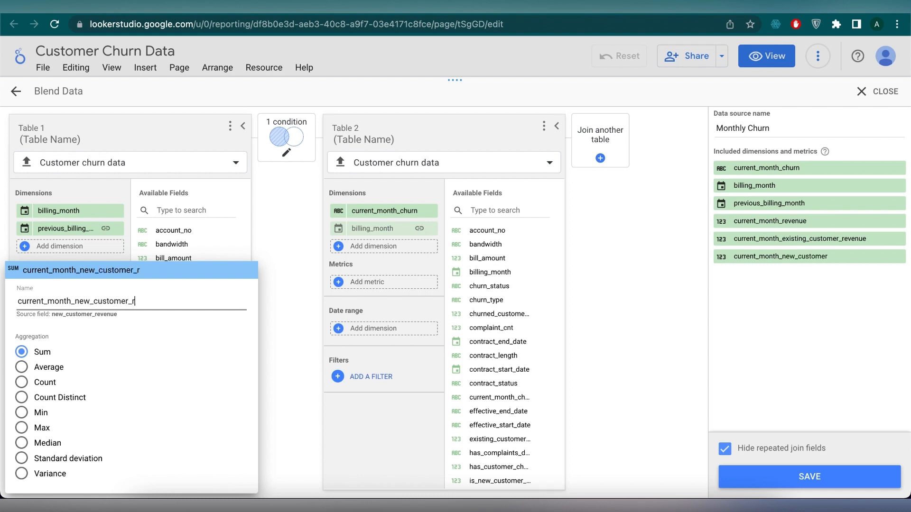
key(Escape)
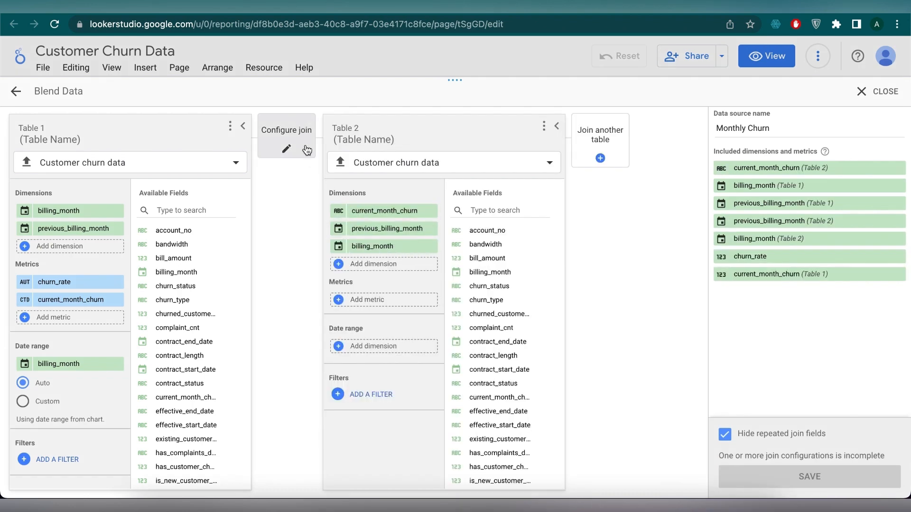
Reduce the left outer join to one condition matching Table 1's previous_billing_month with Table 2's billing_month, and save it.
click(306, 150)
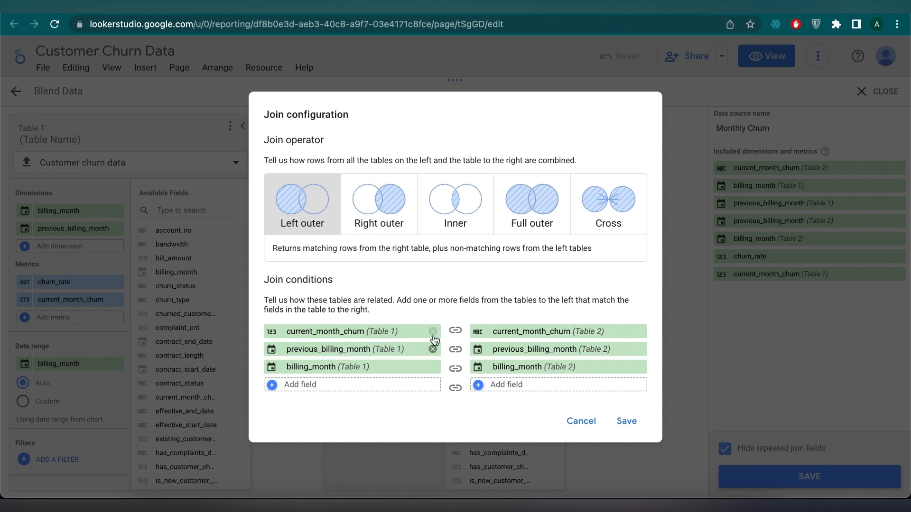
click(432, 331)
click(432, 359)
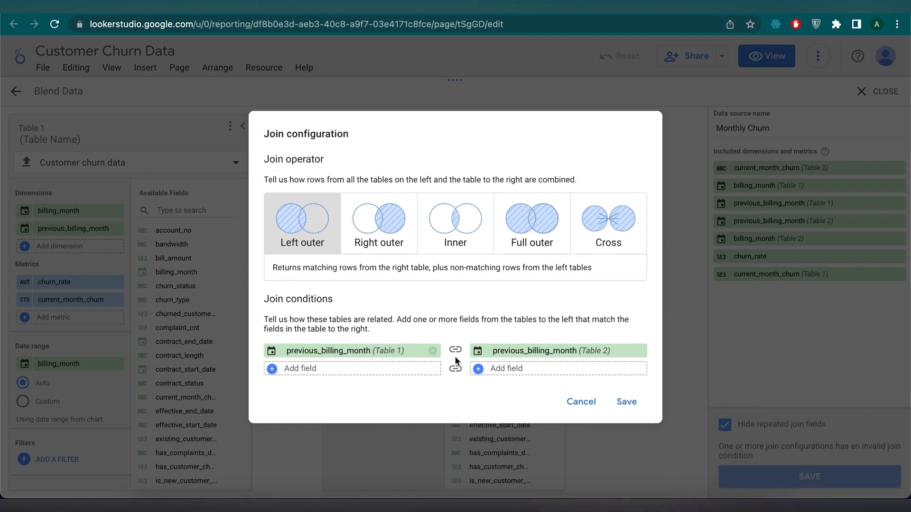
click(574, 352)
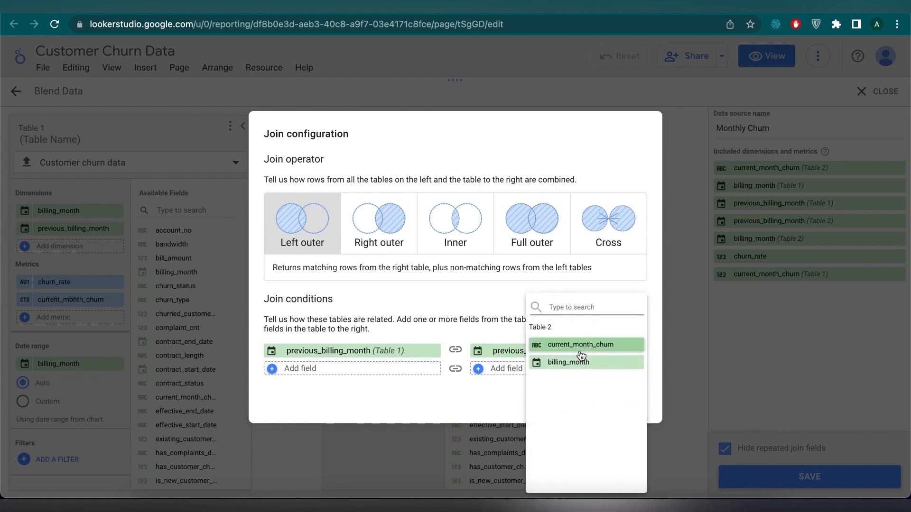
click(580, 366)
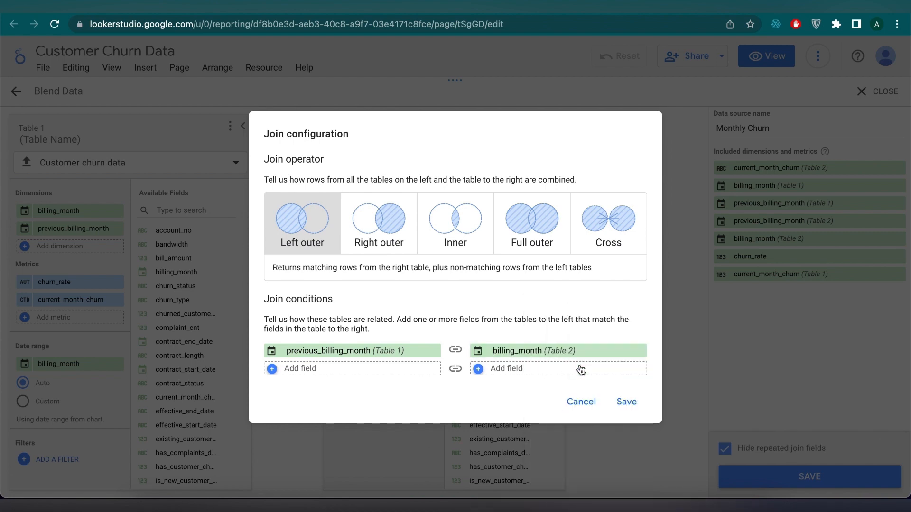
click(621, 402)
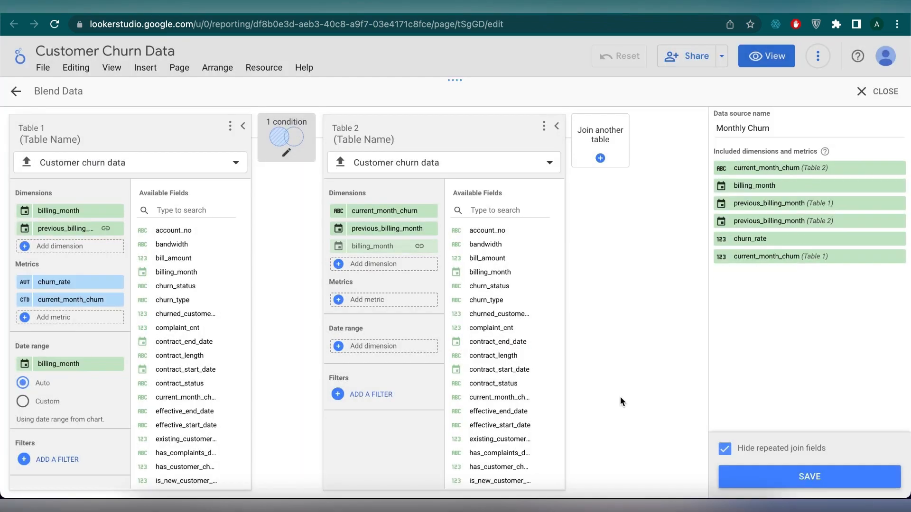
Remove Table 2's extra dimensions, keeping the joined billing_month, and add bill_amount as a metric named previous_month_revenue.
click(431, 229)
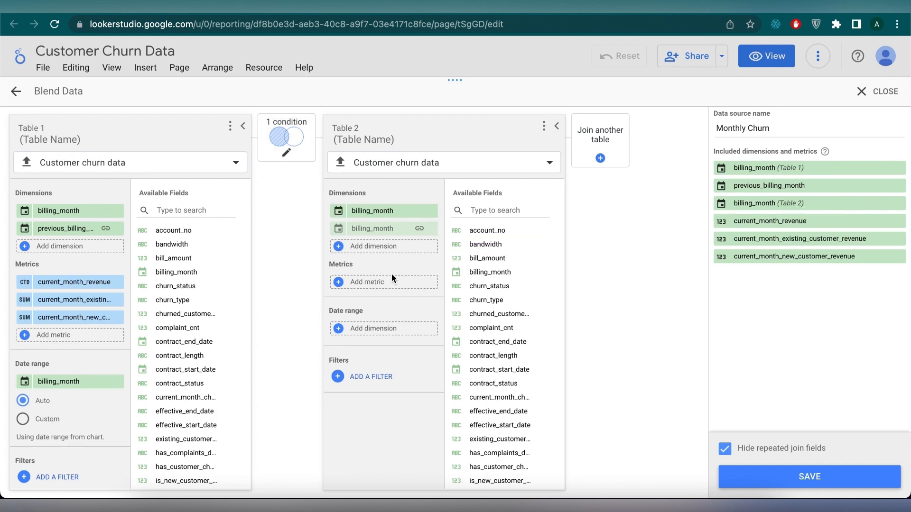
click(432, 210)
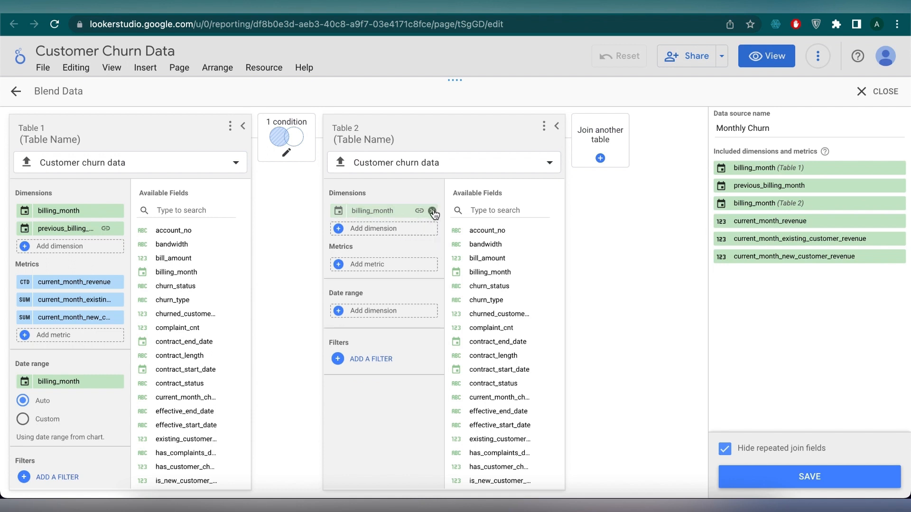
click(378, 269)
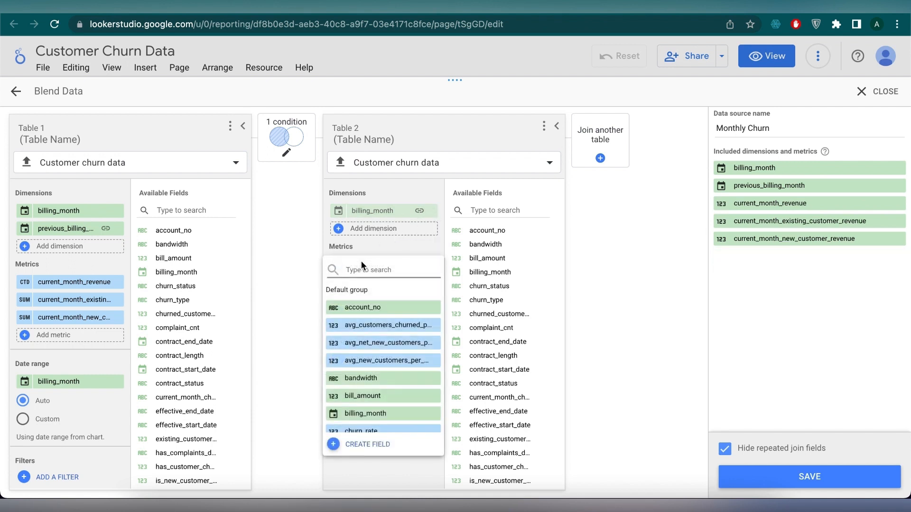
text(bill)
click(374, 309)
click(337, 265)
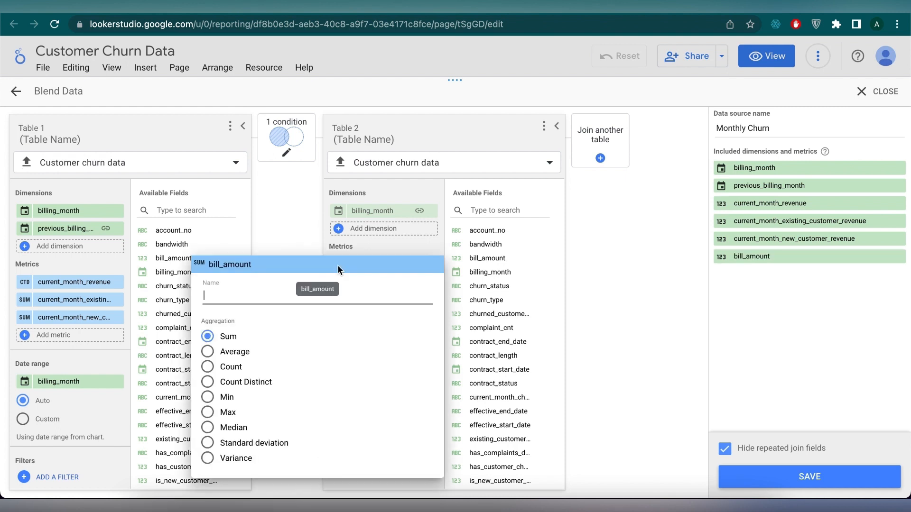
text(previous_)
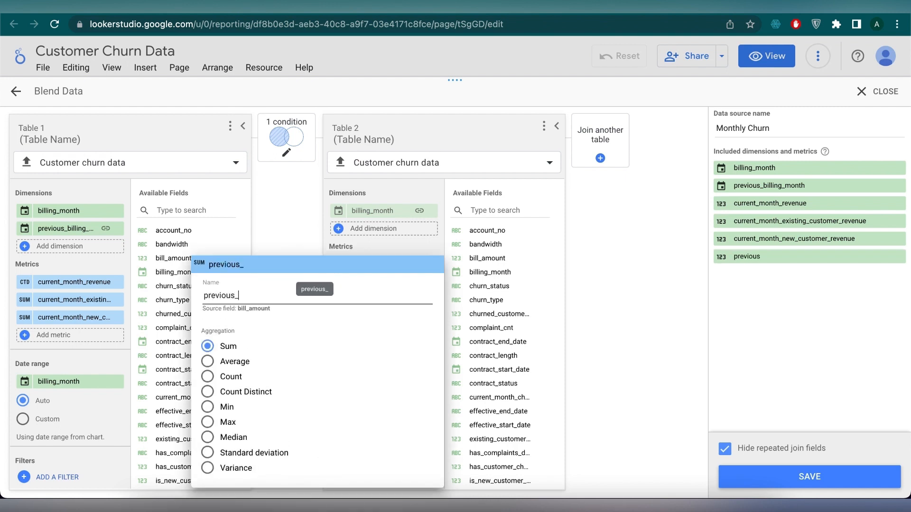
text(month_revenue)
key(Return)
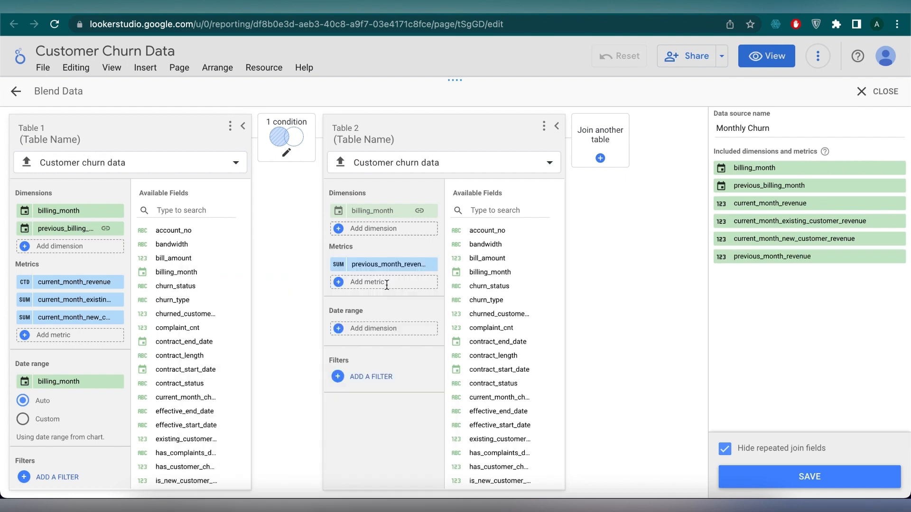
Add existing_customer_revenue as a Table 2 metric and name it previous_month_existing_customer_revenue.
click(375, 282)
text(ex)
click(409, 332)
click(338, 283)
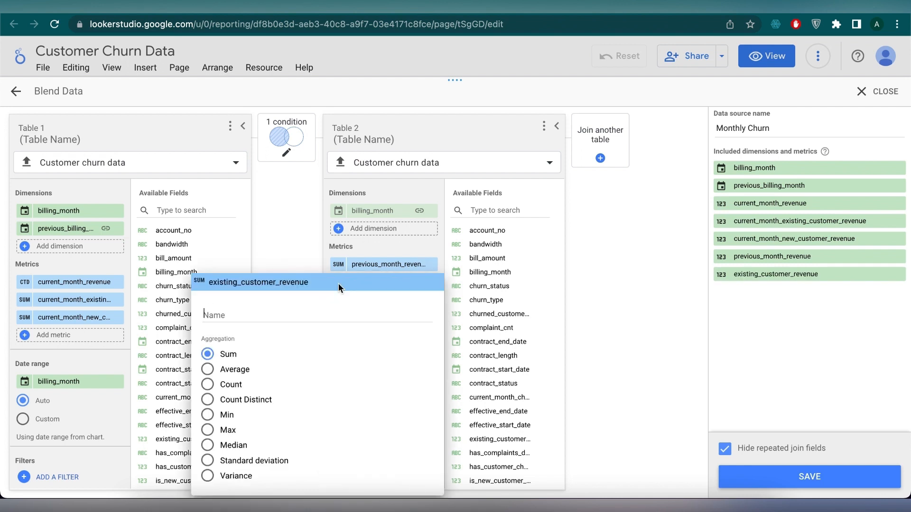
text(previous_mon)
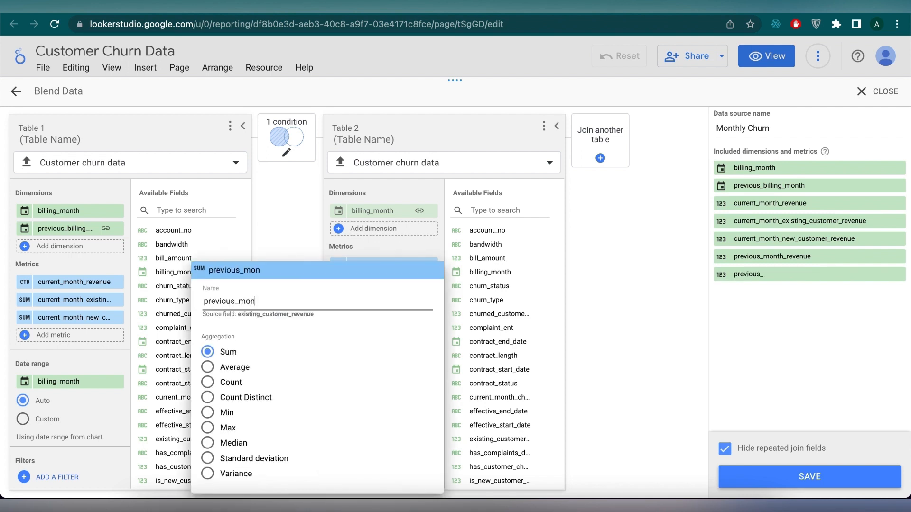
text(th_existin)
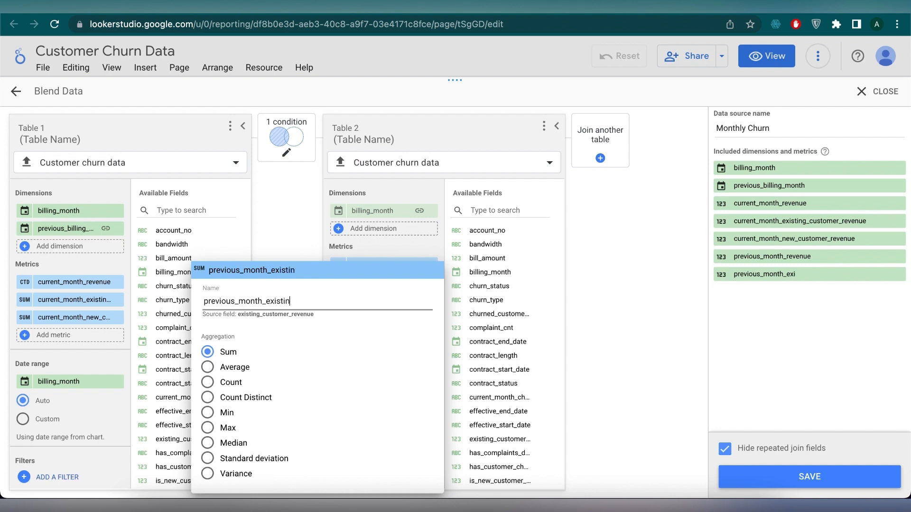
text(g_customer_revenue)
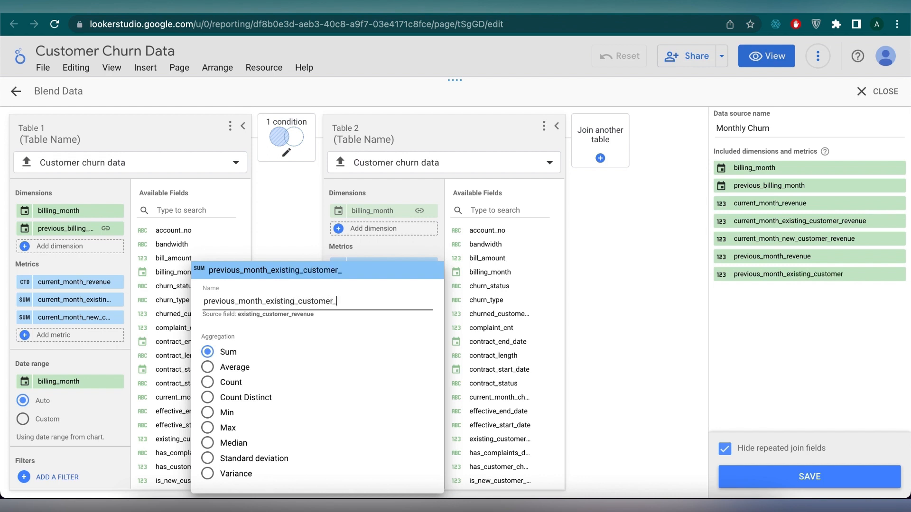
key(Return)
Add churned_customer_revenue as a Table 2 metric and name it previous_month_churned_customer_revenue.
click(353, 300)
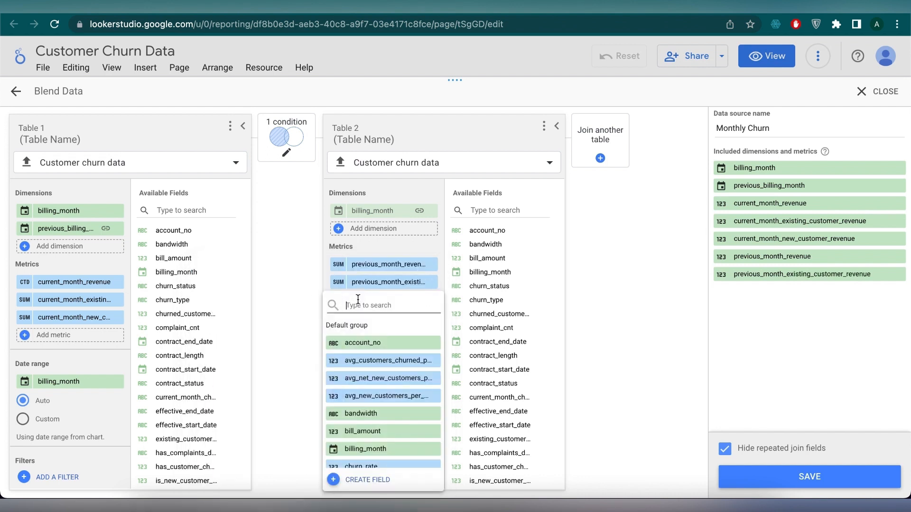
text(churned)
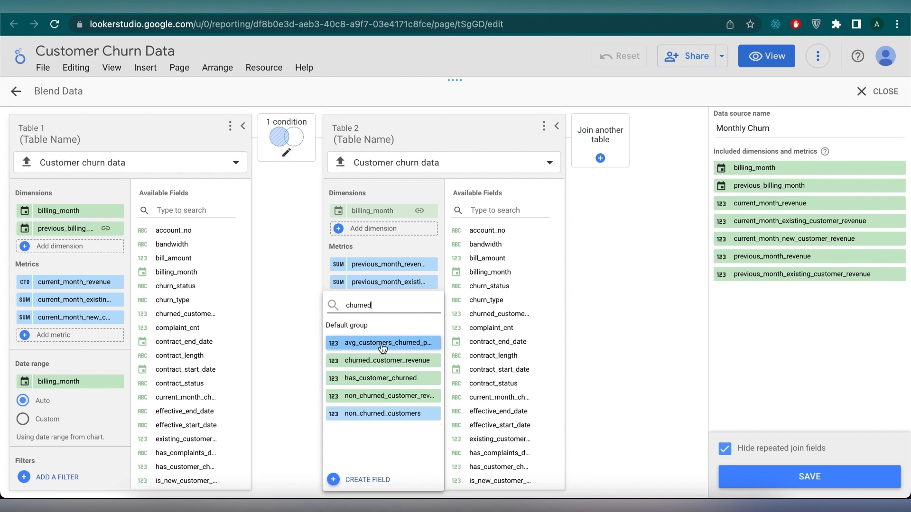
click(338, 301)
text(previous_month_churned_)
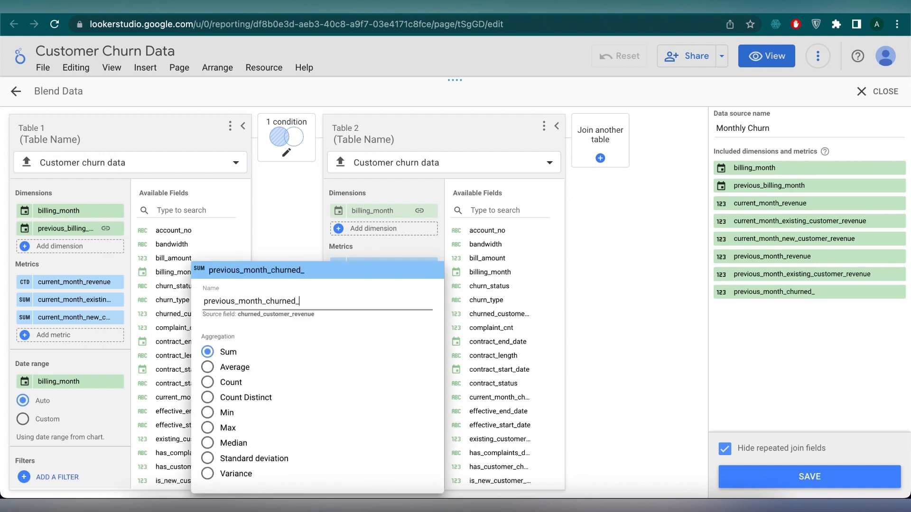
text(venue)
key(Return)
Add non_churned_customer_revenue as a Table 2 metric and name it previous_month_non_churned_customer_revenue.
click(398, 316)
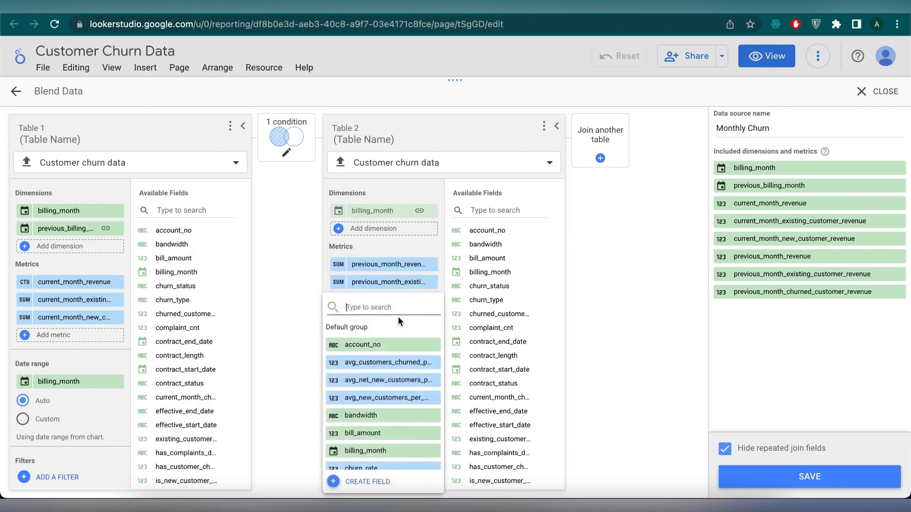
text(non)
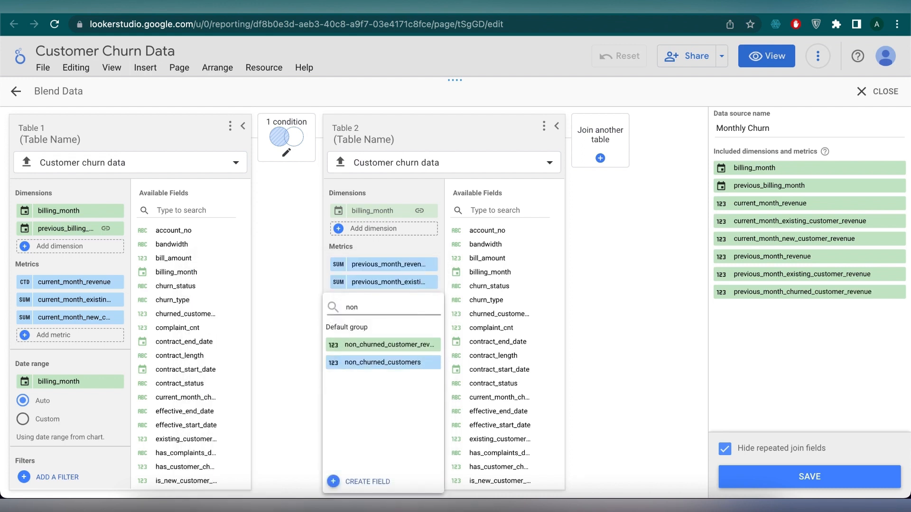
click(421, 352)
click(340, 316)
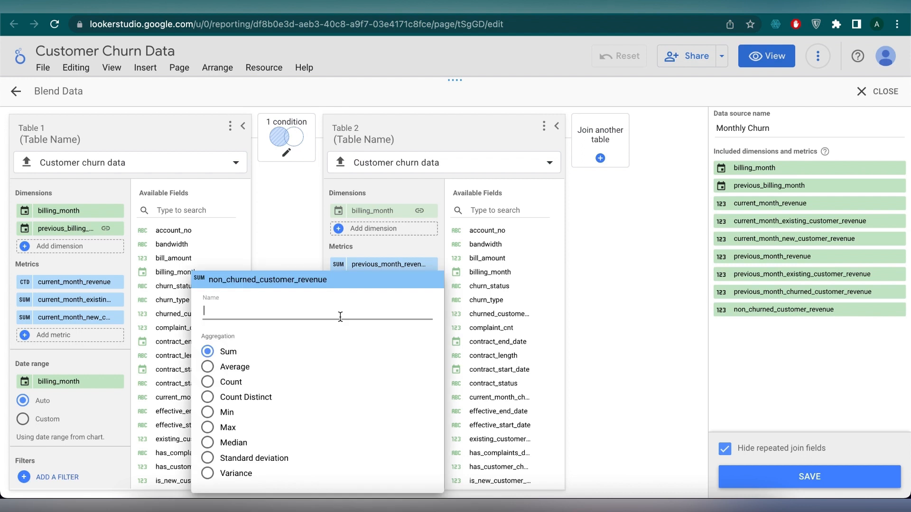
text(previous_month_non_churned_customer_revenue)
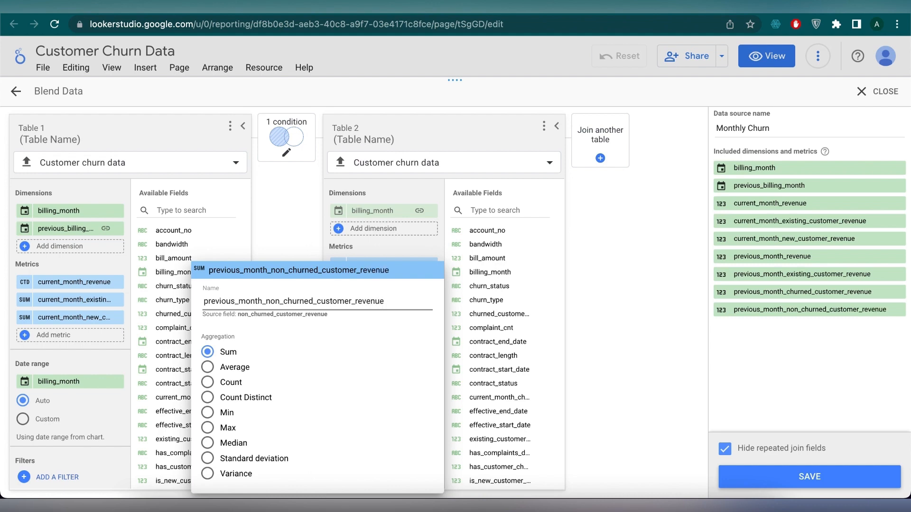
click(304, 139)
click(303, 140)
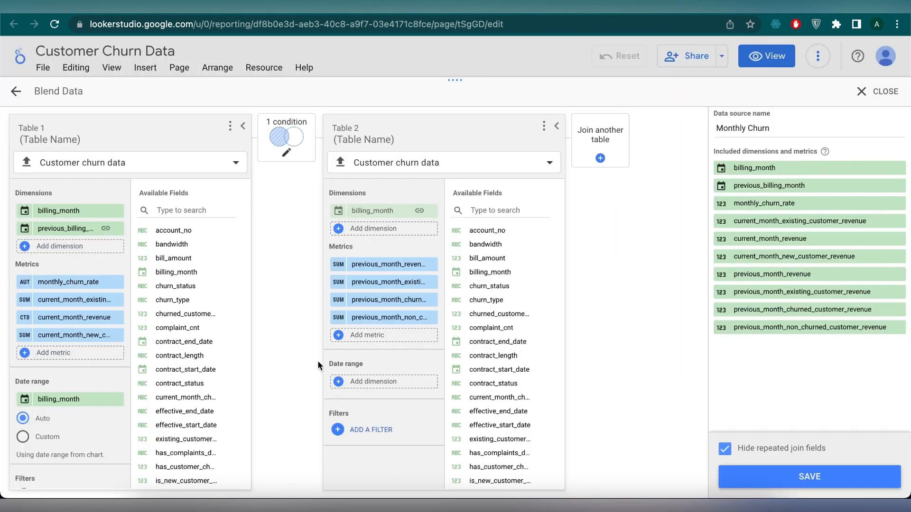
Save the Monthly Churn blend and close the blend editor.
click(776, 481)
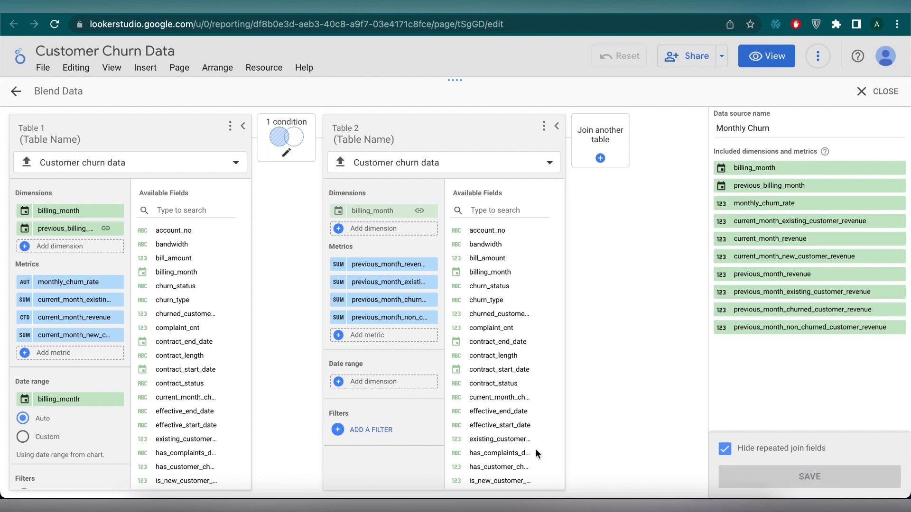
click(870, 92)
Place a time series chart from the Monthly Churn blend on the canvas and move it fully onto the page.
drag(657, 342, 452, 325)
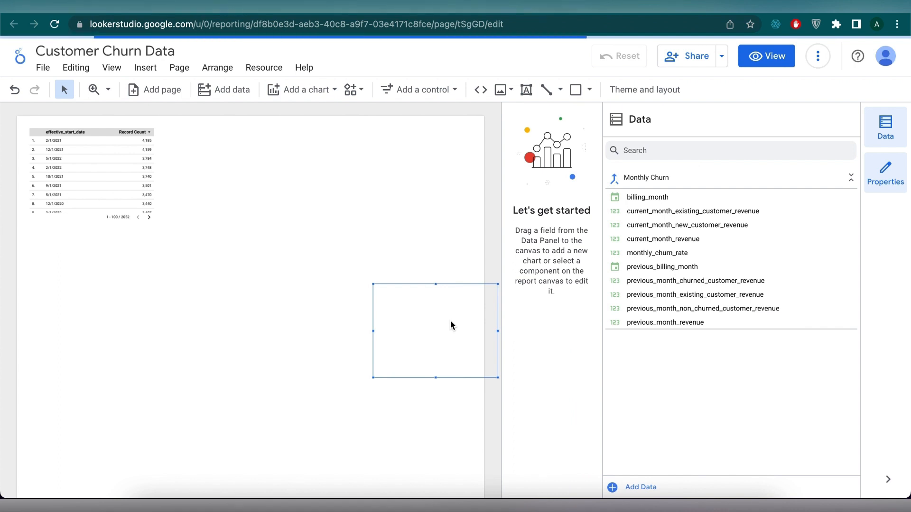
drag(451, 378, 344, 342)
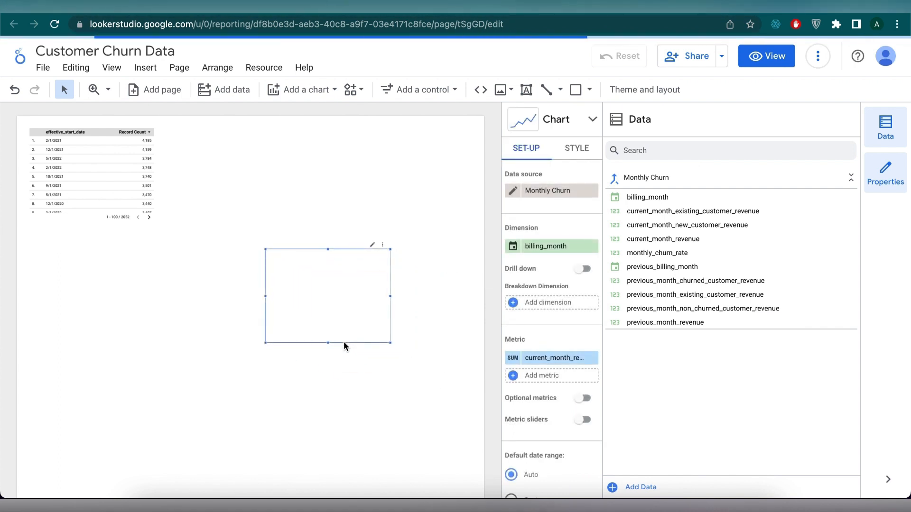
Delete the effective_start_date record count table and move the time series chart up and left on the page.
click(100, 131)
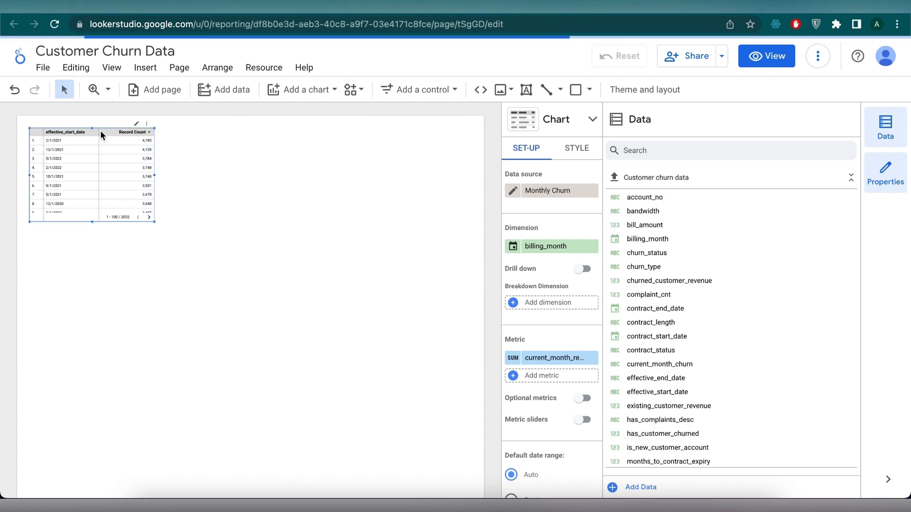
key(Delete)
drag(366, 309, 290, 254)
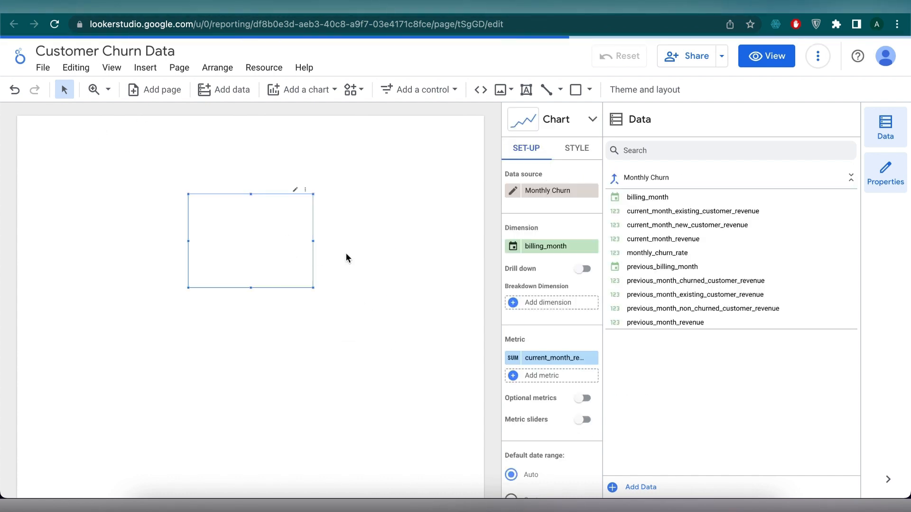
Create a calculated metric named Overall Churn Rate on the time series, beginning its formula with 1-POWER((1-AVG(monthly_churn_rate)).
click(569, 376)
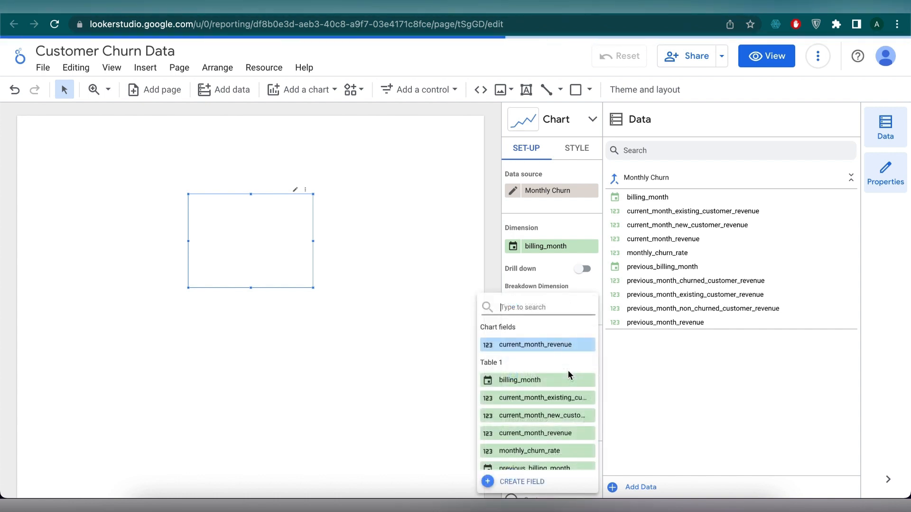
click(520, 483)
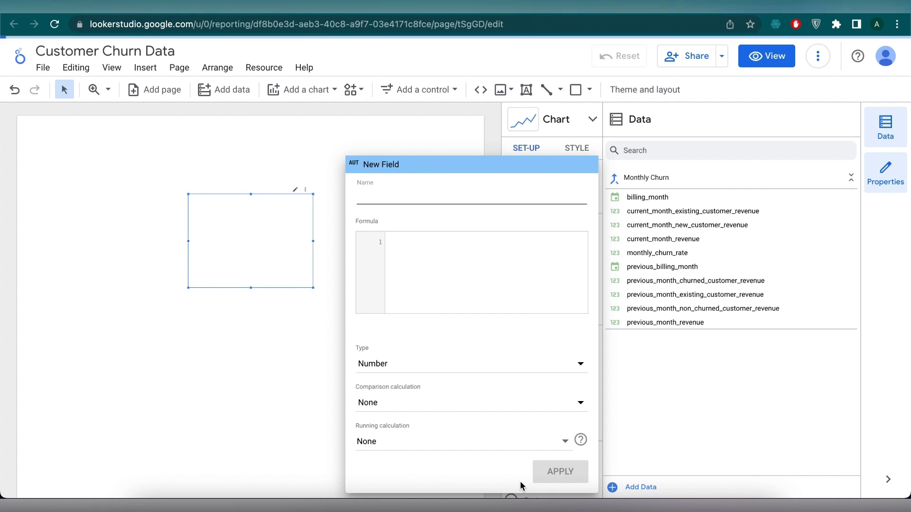
text(Overall Churn Rate)
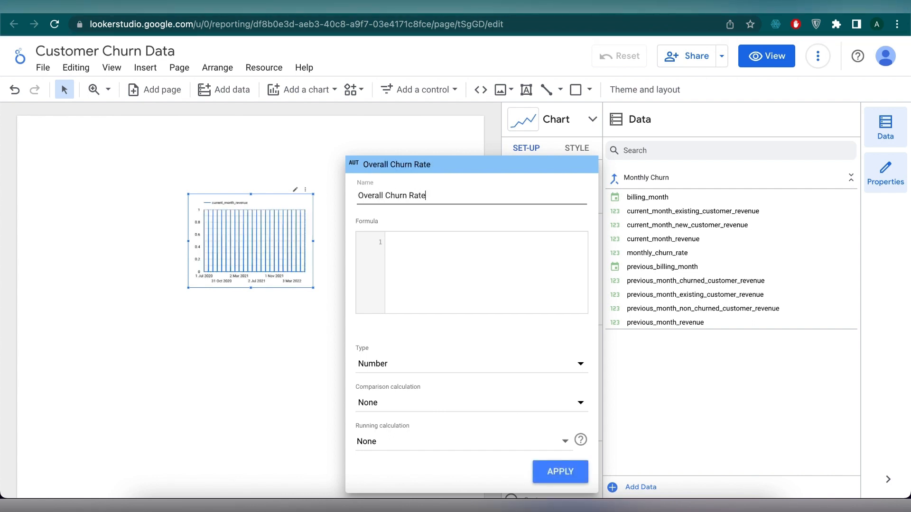
click(436, 240)
text(1)
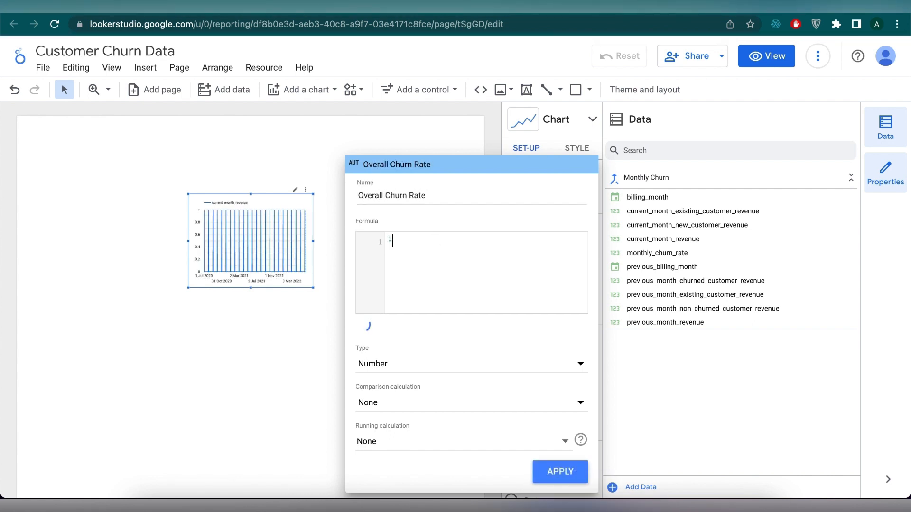
text(-POW)
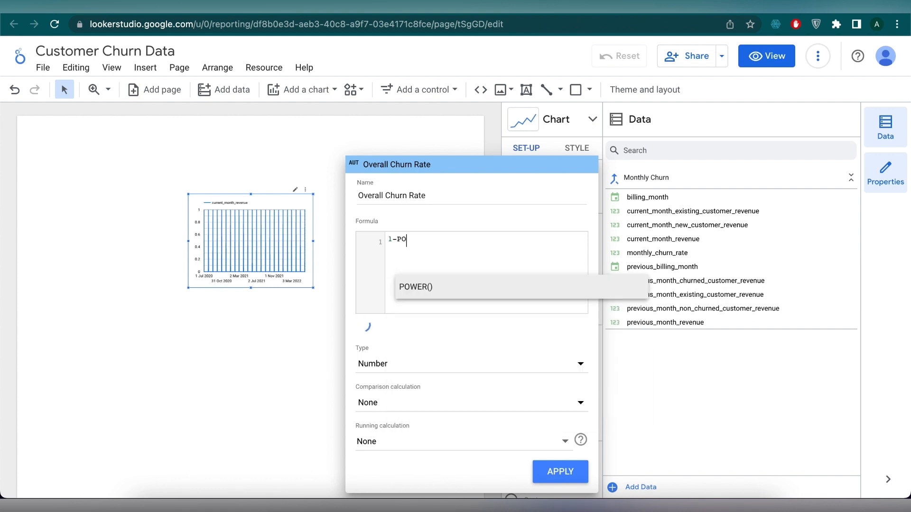
click(465, 288)
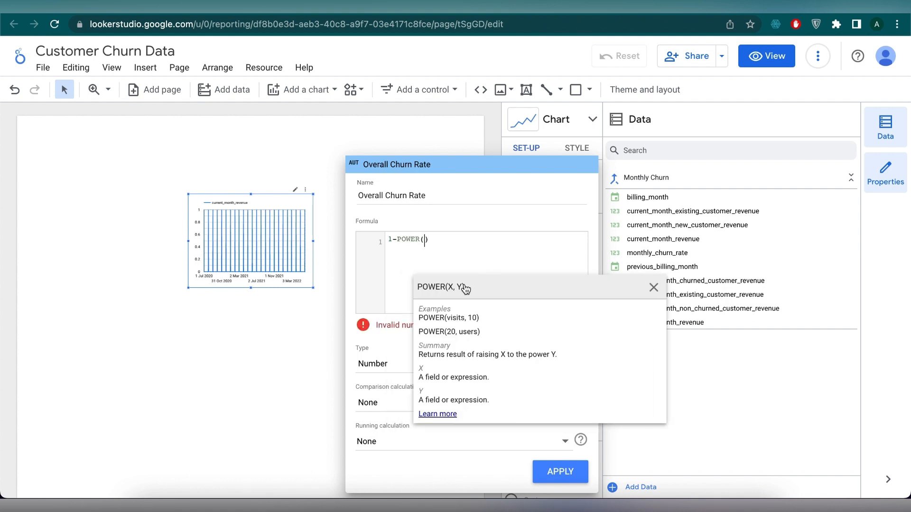
text((1-AVG)
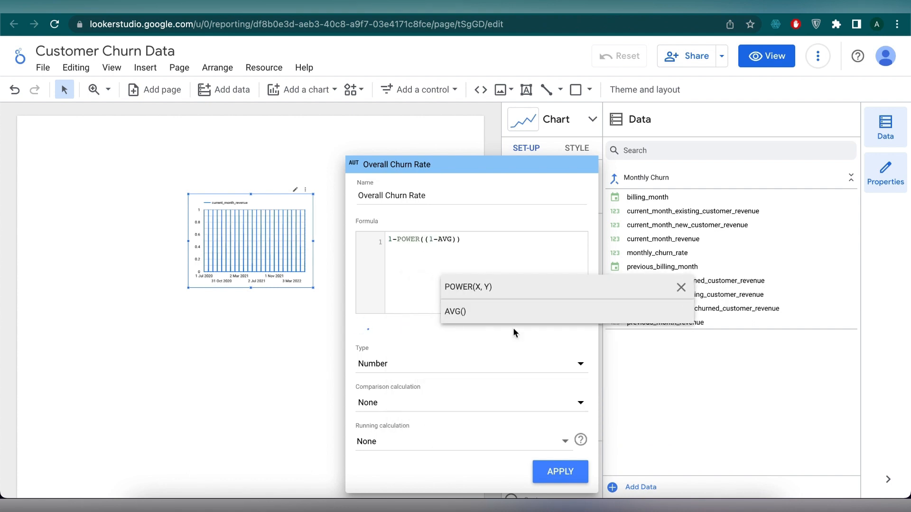
click(496, 314)
text(month)
click(539, 335)
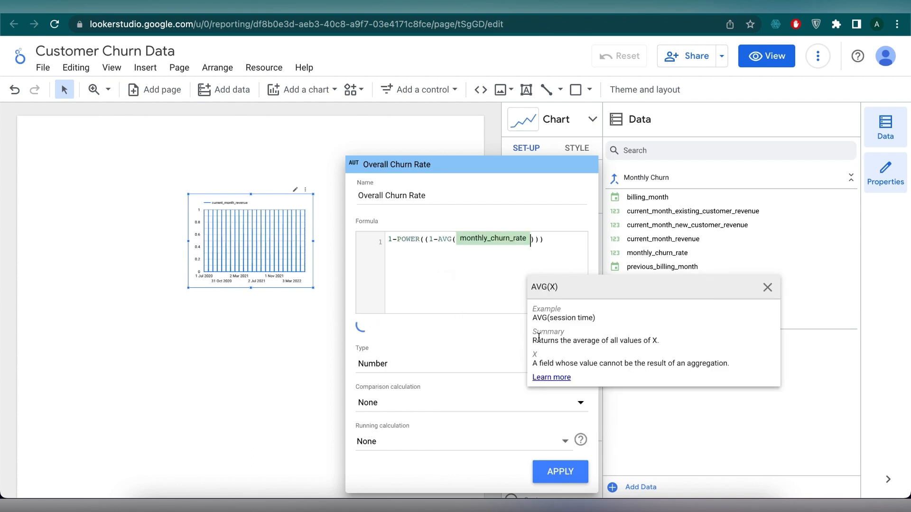
Complete the Overall Churn Rate formula with COUNT(billing_month) as the exponent of POWER.
key(Right)
key(Right)
text(,)
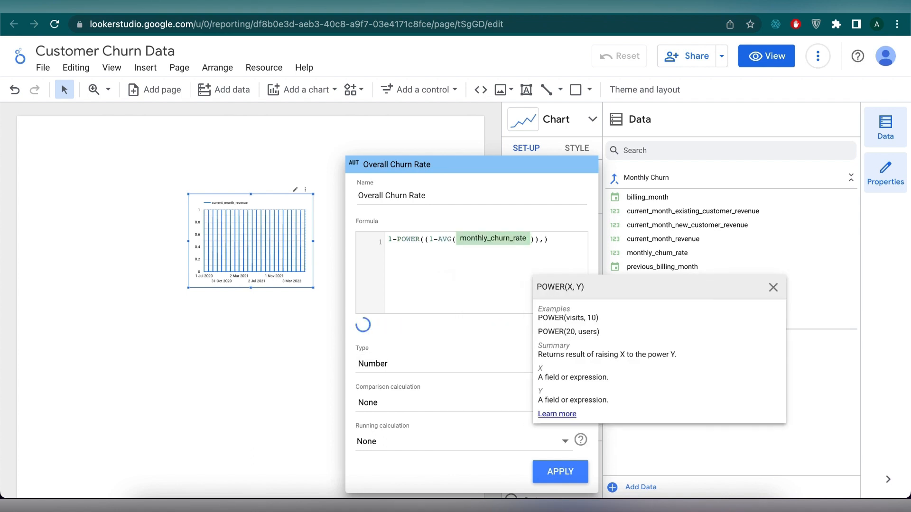
text(co)
click(597, 309)
text(b)
click(621, 313)
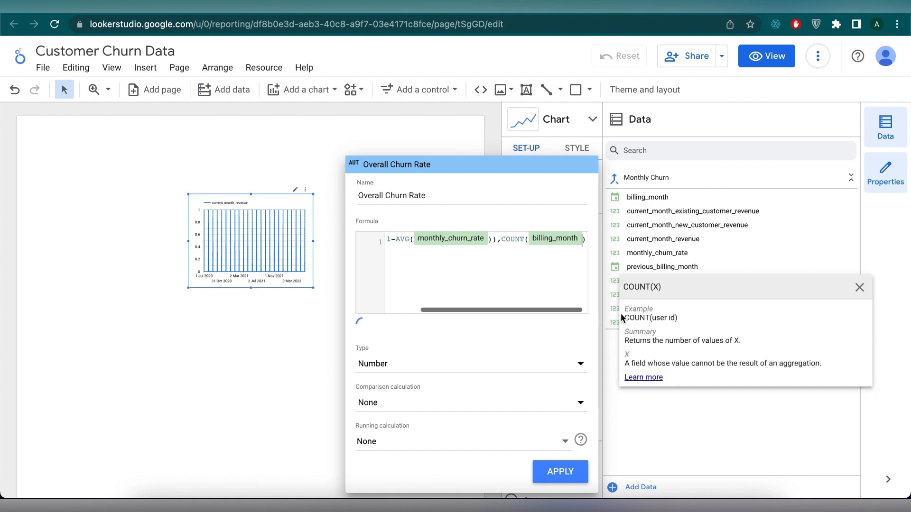
Set the Overall Churn Rate field's type to Percent and apply the calculated field.
click(522, 371)
mouse_move(524, 376)
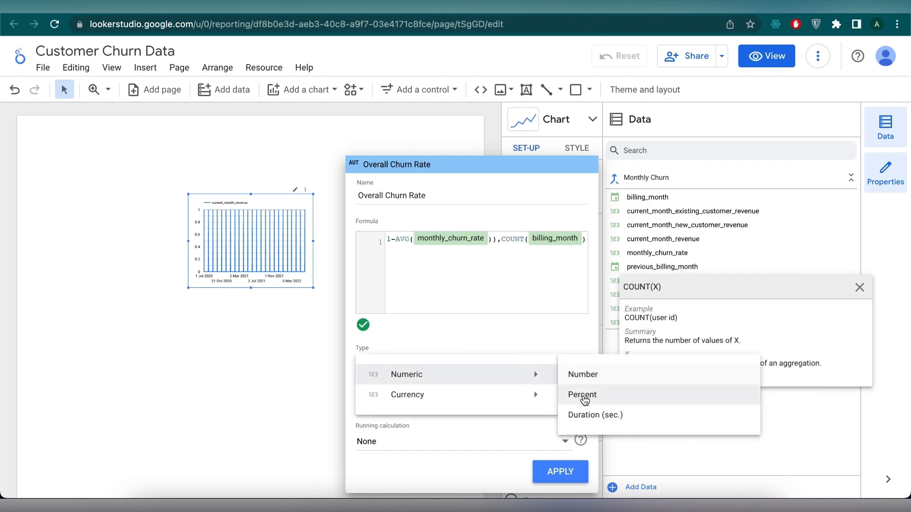
click(584, 399)
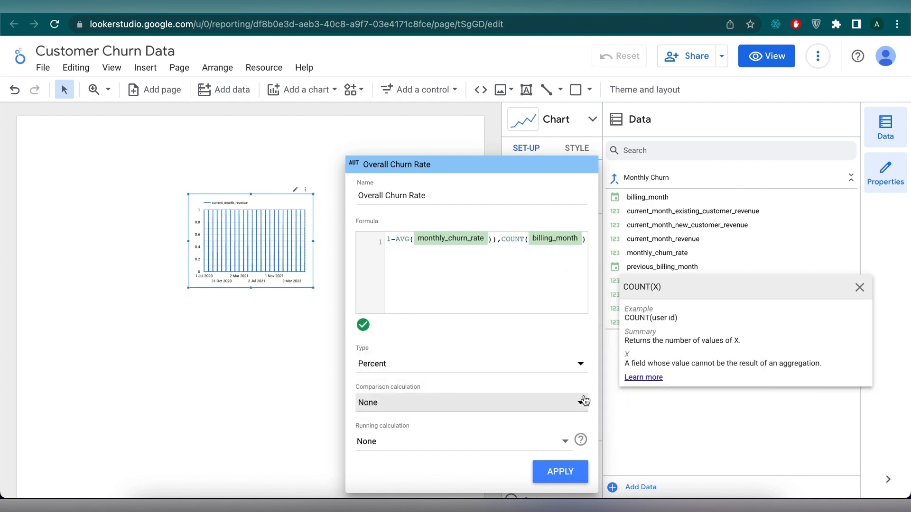
click(564, 472)
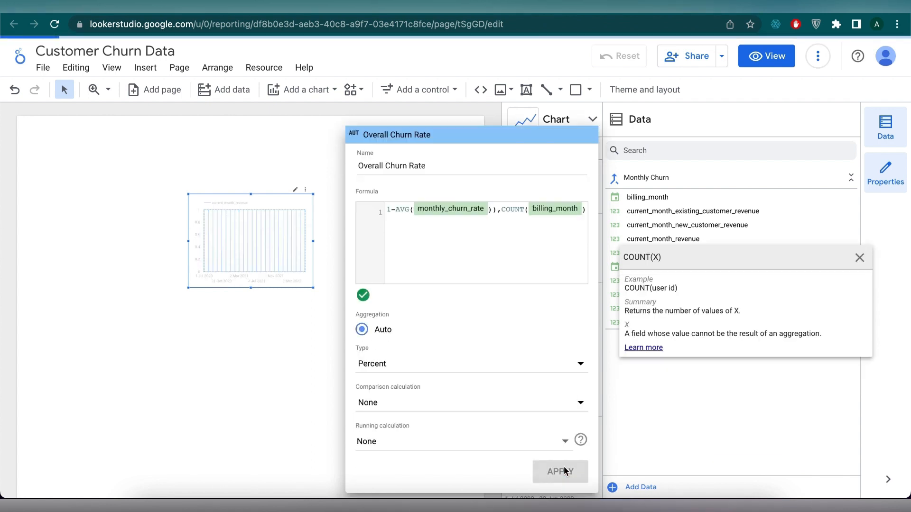
Convert the time series chart into a scorecard and set its label font size to 48px.
click(530, 124)
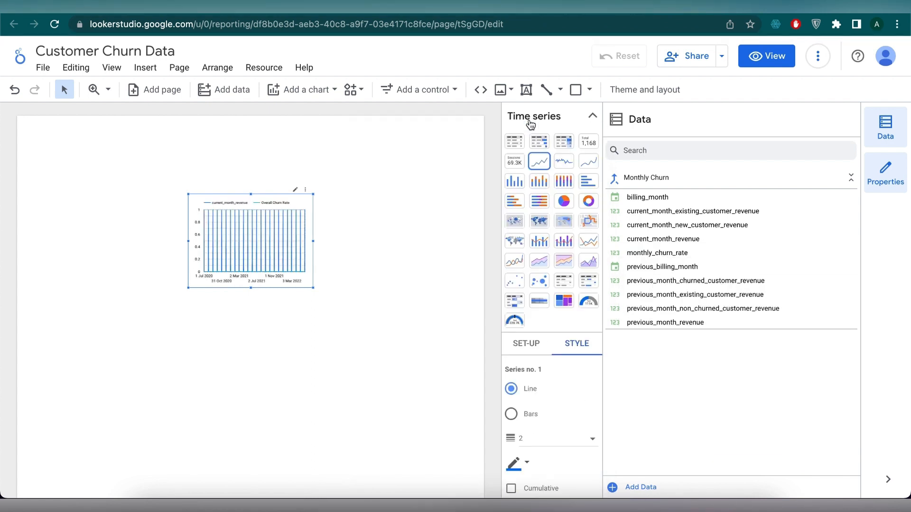
click(591, 143)
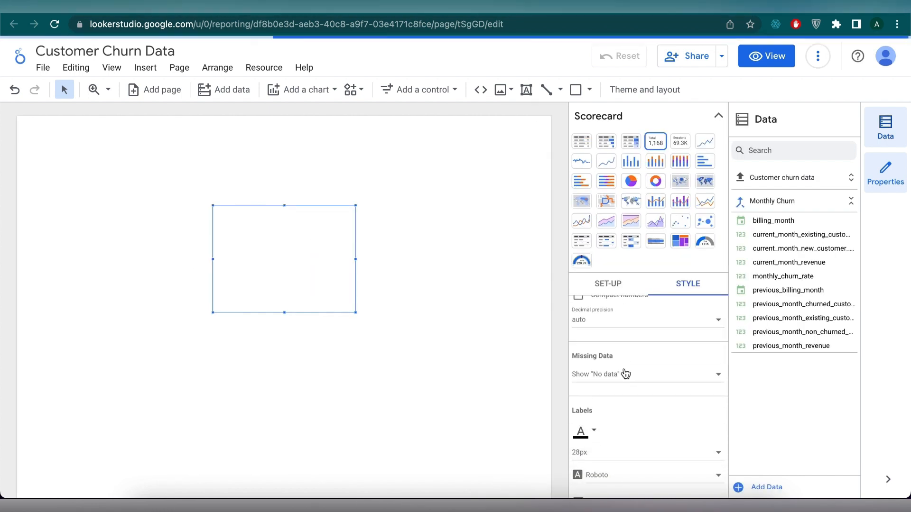
scroll(624, 407, down, 1)
click(623, 430)
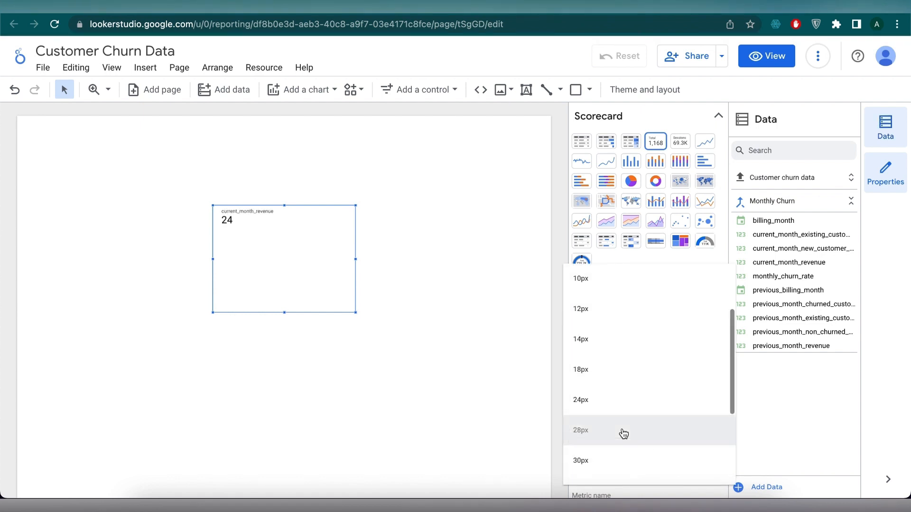
scroll(623, 433, down, 3)
click(623, 433)
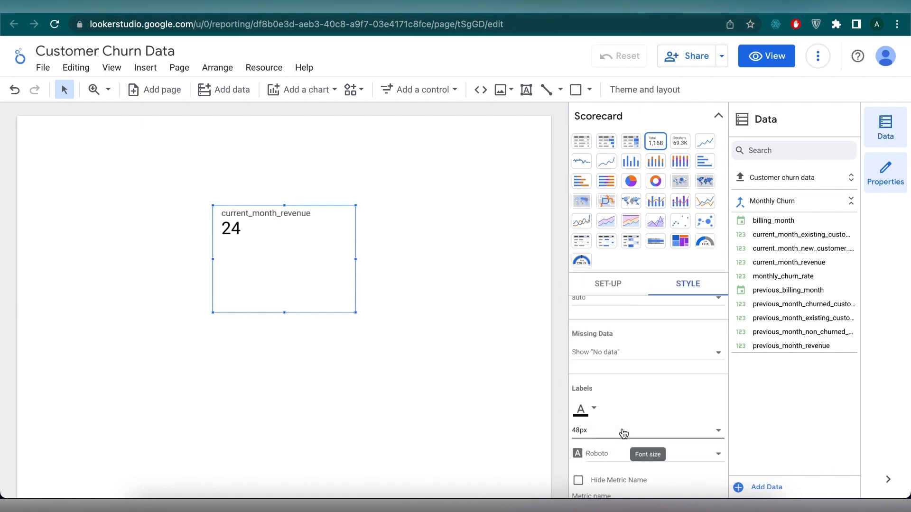
click(384, 361)
Replace the scorecard's metric with monthly_churn_rate and set its aggregation to Average.
click(280, 244)
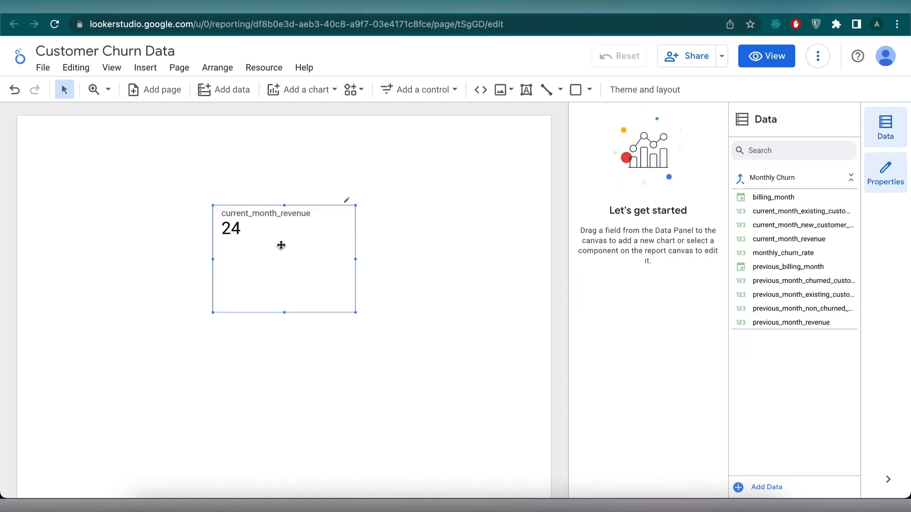
click(641, 246)
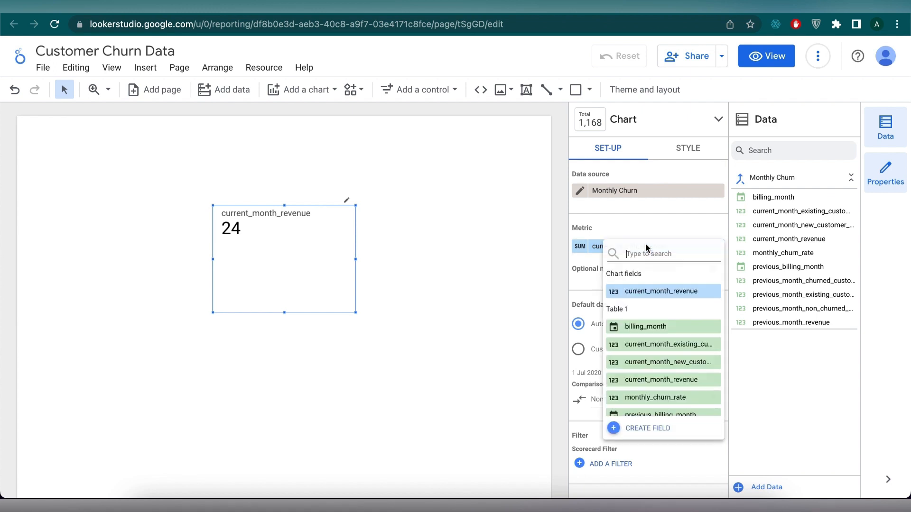
text(monthly)
click(671, 292)
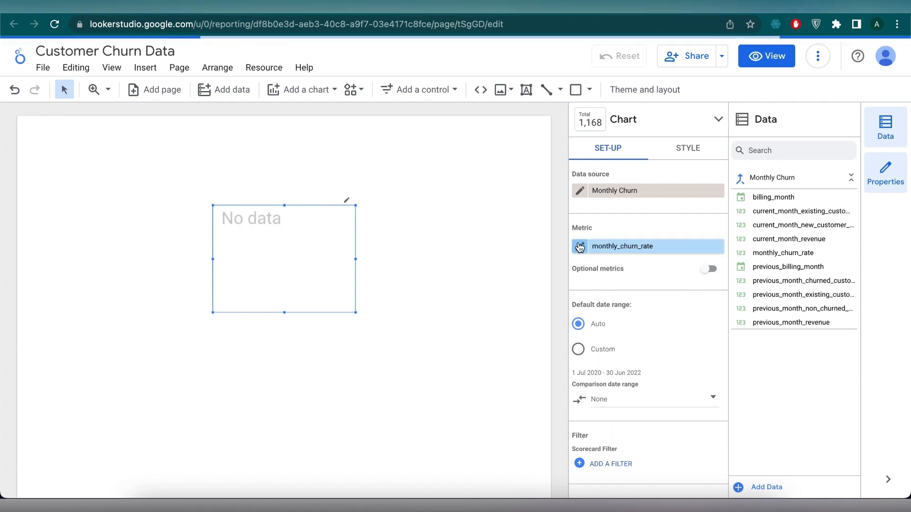
click(581, 246)
click(521, 258)
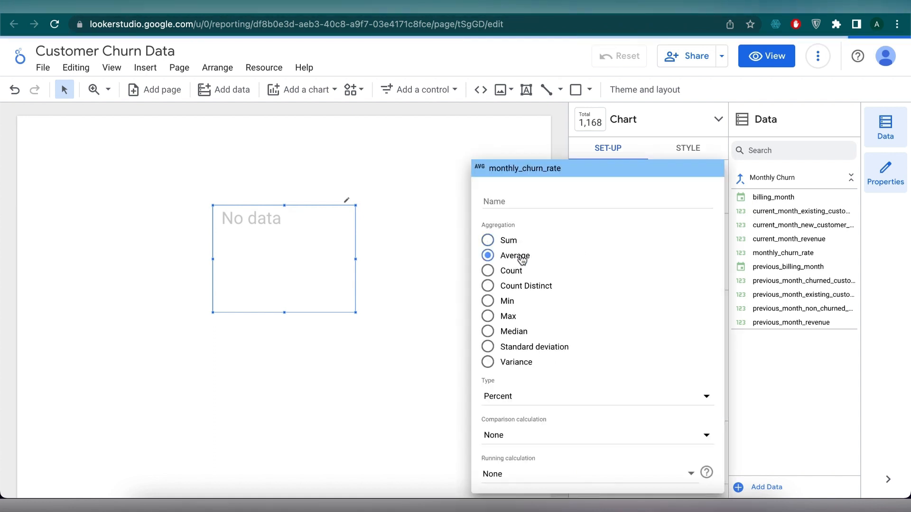
click(748, 386)
Shrink the scorecard's height and width to fit closely around its label and value.
drag(284, 192, 285, 256)
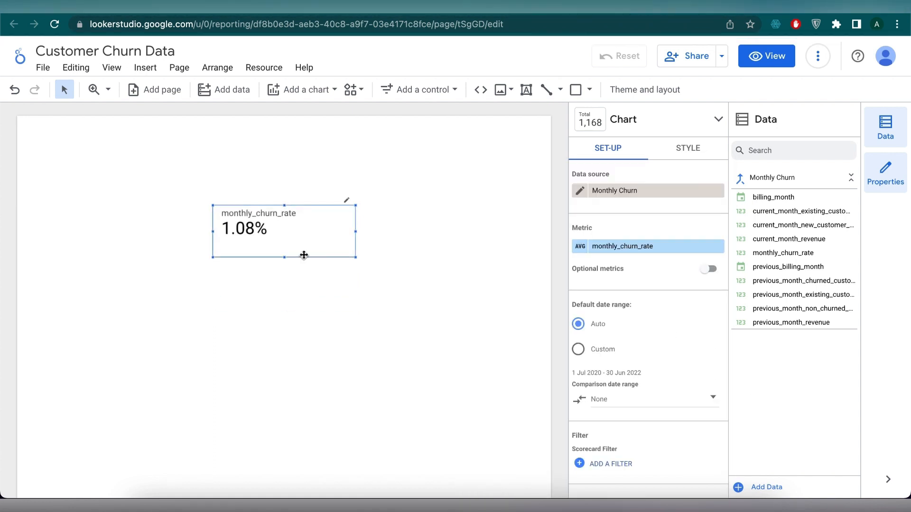
drag(356, 232, 315, 228)
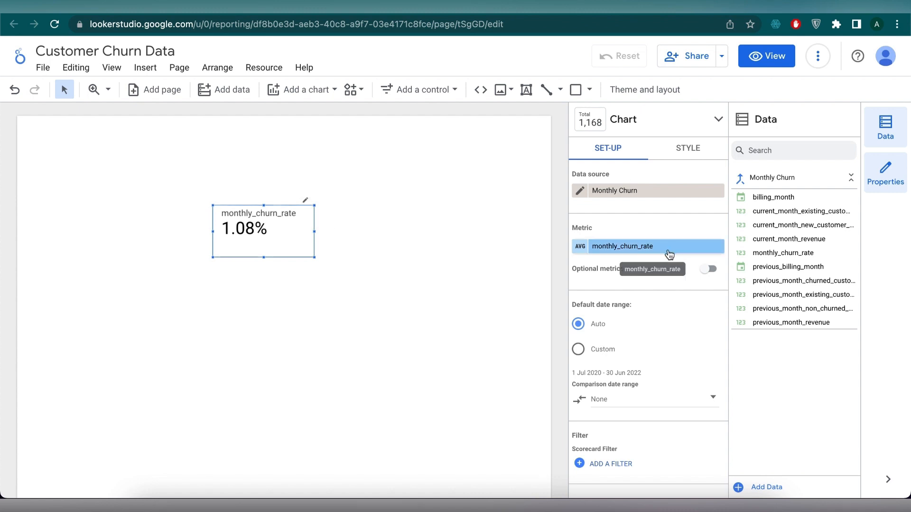
Name the scorecard's metric Average Monthly Churn Rate and move the scorecard to the page's upper-left corner.
click(577, 248)
text(Average Monthly Ch)
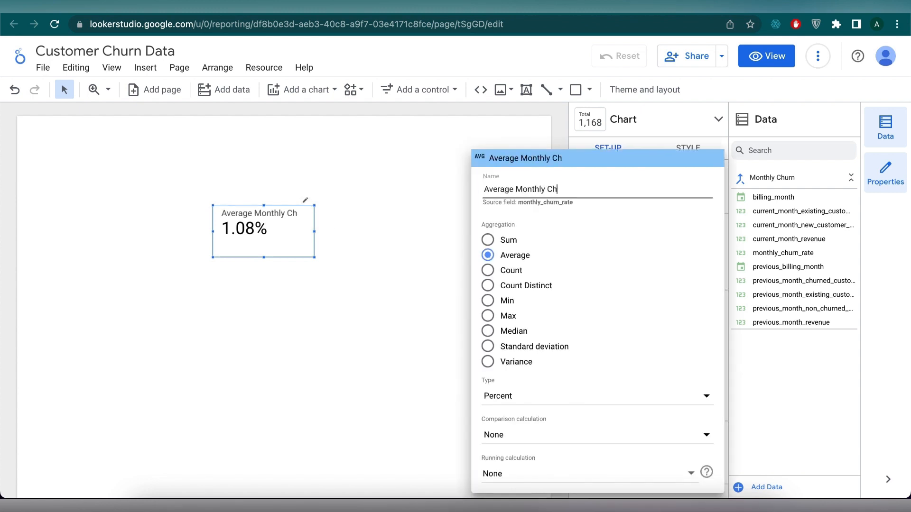
drag(326, 233, 132, 195)
key(Escape)
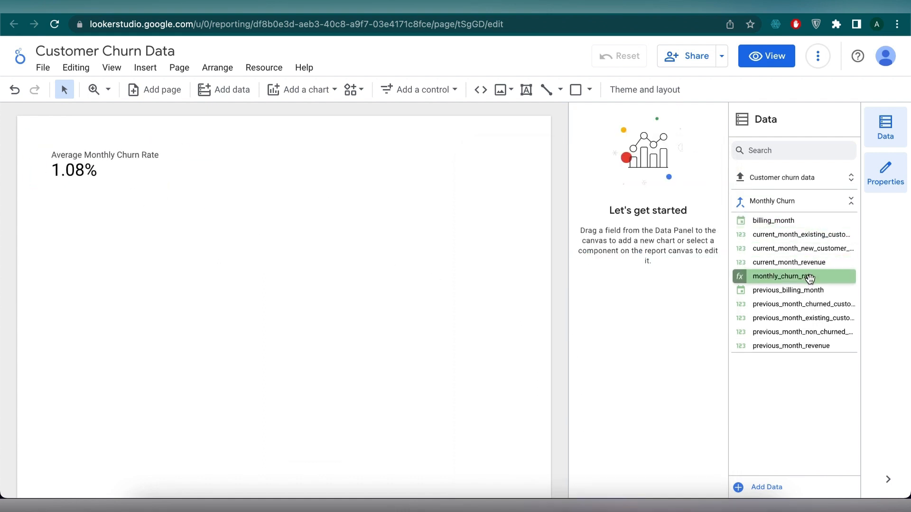
Place a monthly_churn_rate table from the Monthly Churn blend on the page and start a calculated metric named Diff from target.
drag(803, 277, 409, 246)
drag(445, 353, 390, 349)
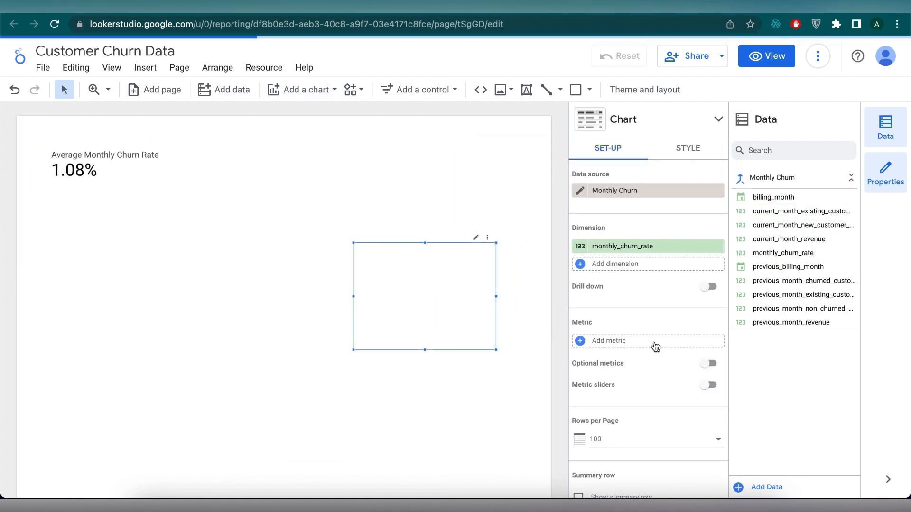
click(655, 343)
click(660, 482)
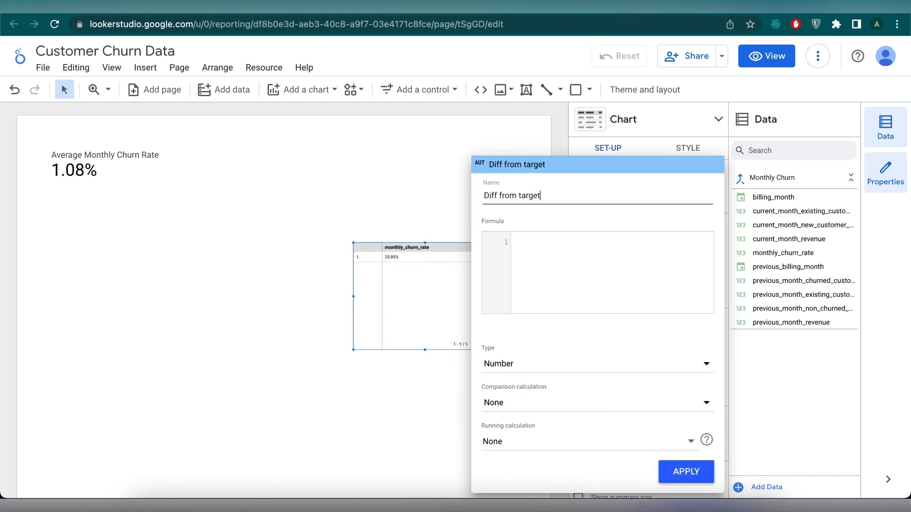
Set the Diff from target formula to (AVG(monthly_churn_rate)- 0.0087)/0.0087 and its type to Percent.
click(561, 251)
text(AVG(mon)
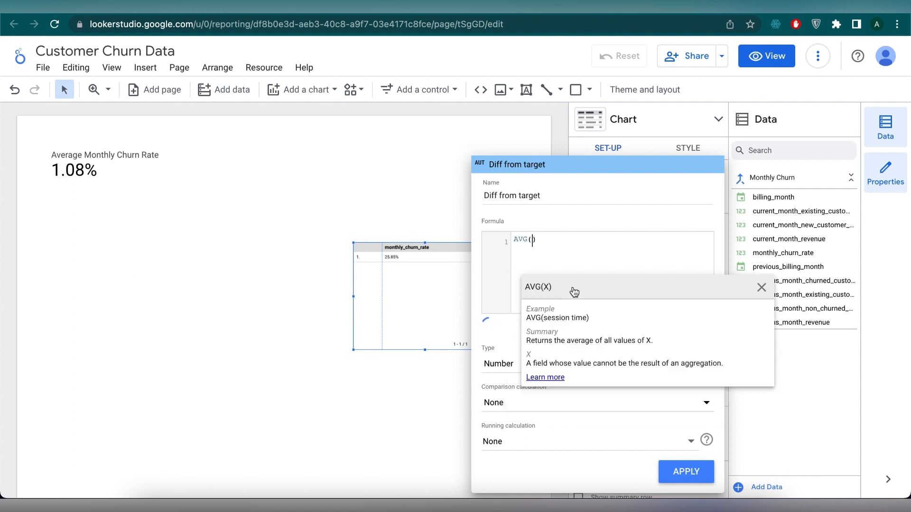
click(589, 338)
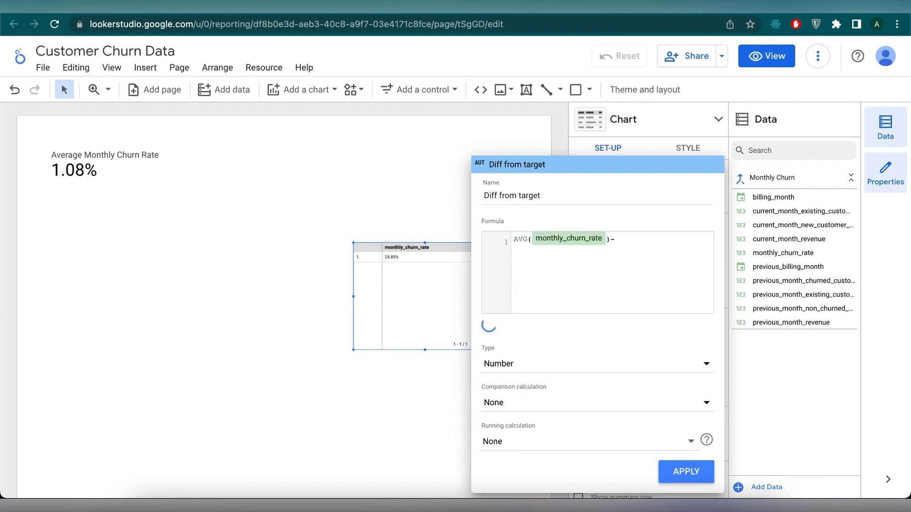
key(Home)
text(()
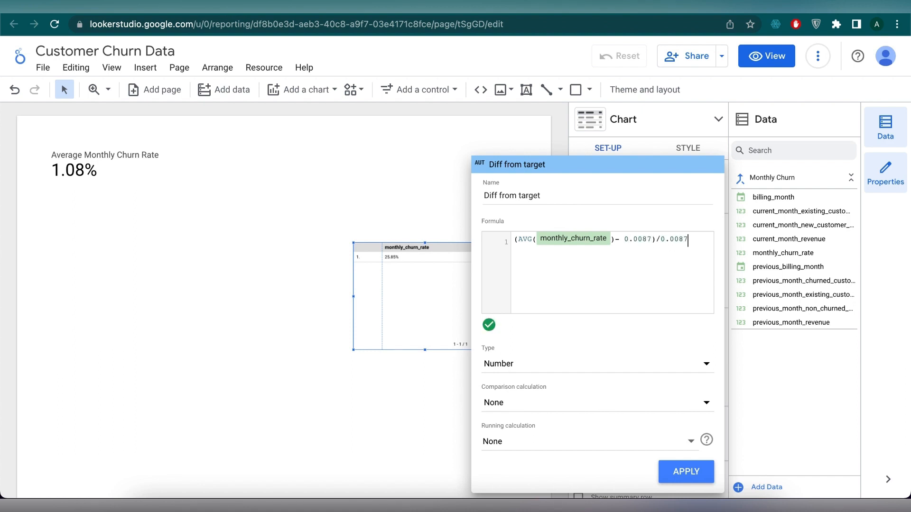
click(706, 363)
click(709, 394)
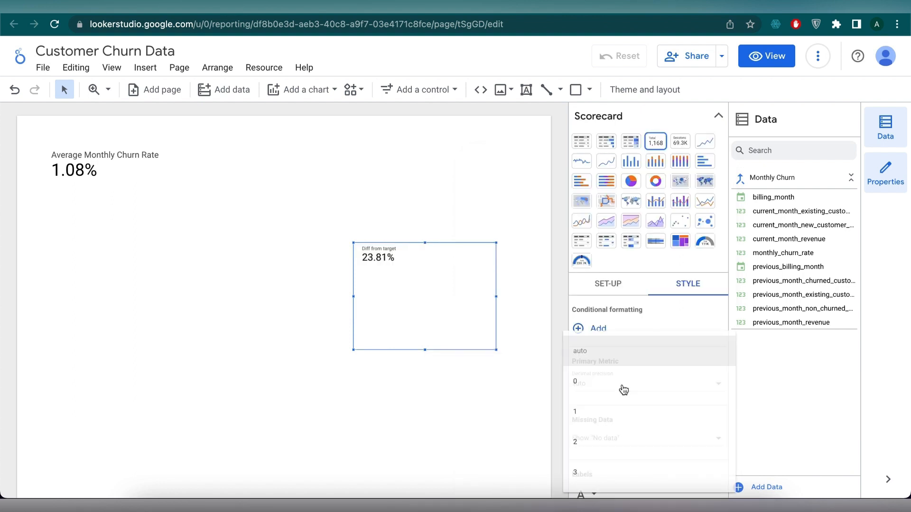
Set the Diff from target scorecard's decimal precision to 0 and label size to 24px, and hide its metric name.
click(624, 389)
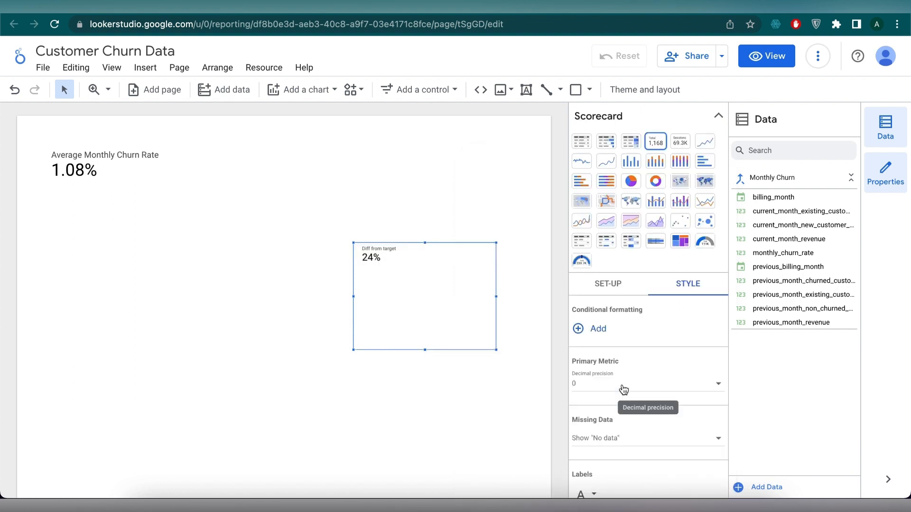
scroll(623, 389, down, 3)
click(629, 402)
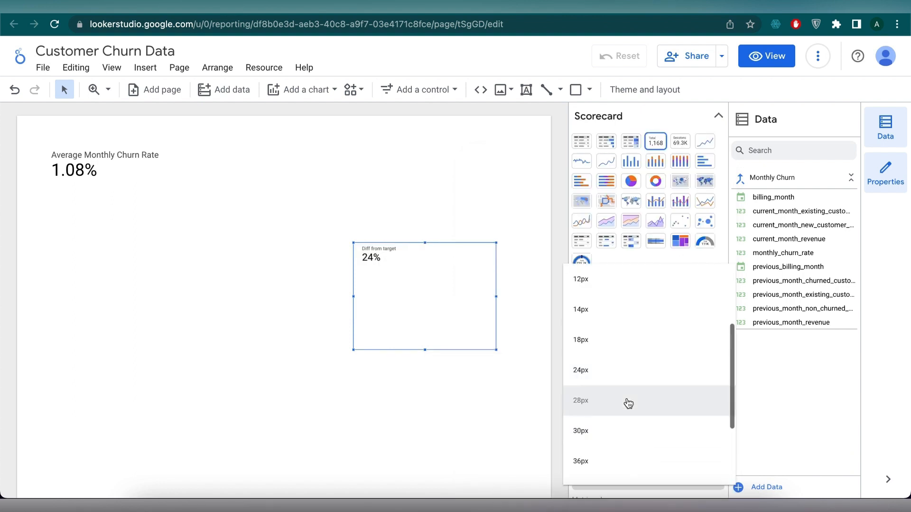
click(607, 379)
scroll(607, 379, down, 1)
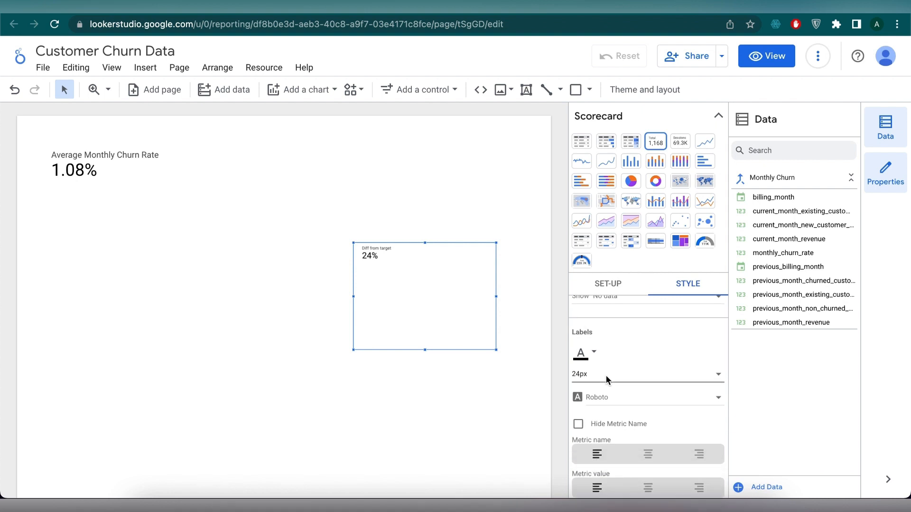
click(578, 408)
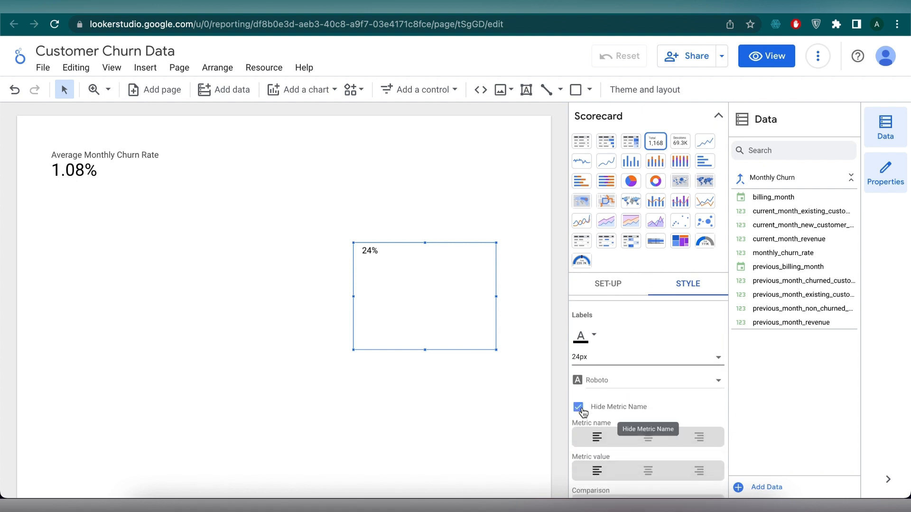
Add a conditional formatting rule to the Diff from target scorecard showing values greater than 0 in dark red text, and begin another rule.
click(360, 256)
click(687, 149)
click(595, 193)
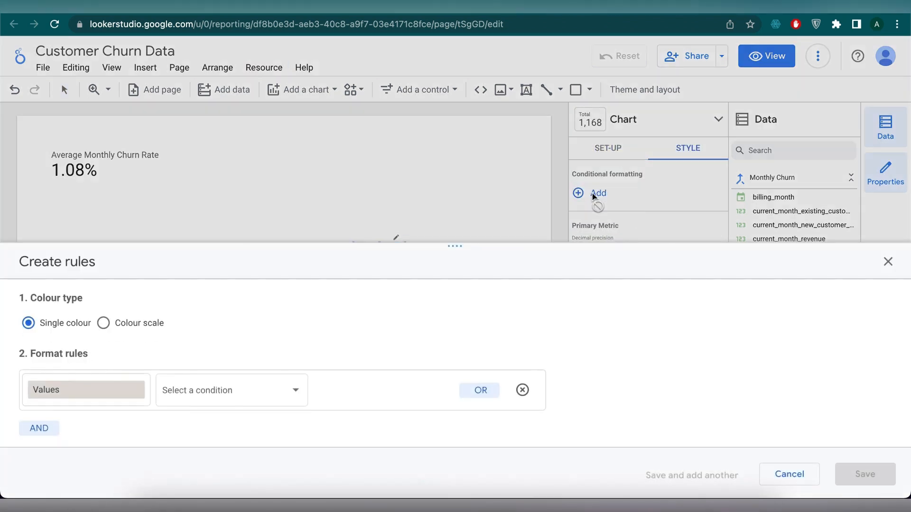
scroll(138, 352, down, 1)
click(185, 354)
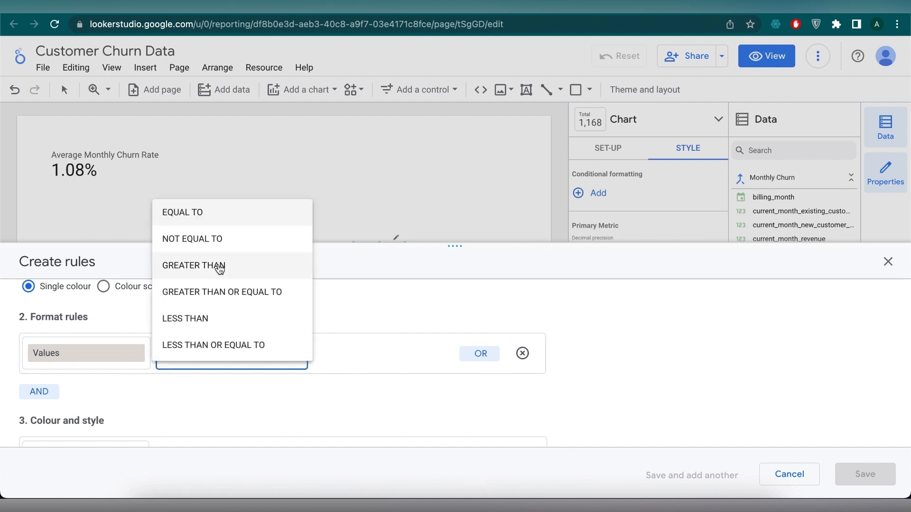
click(220, 264)
click(359, 362)
text(0)
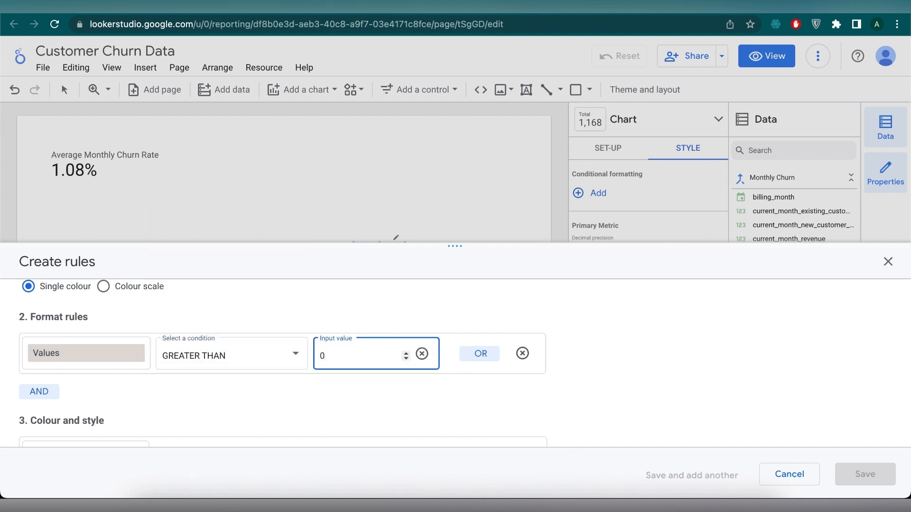
scroll(166, 404, down, 1)
click(167, 404)
click(212, 330)
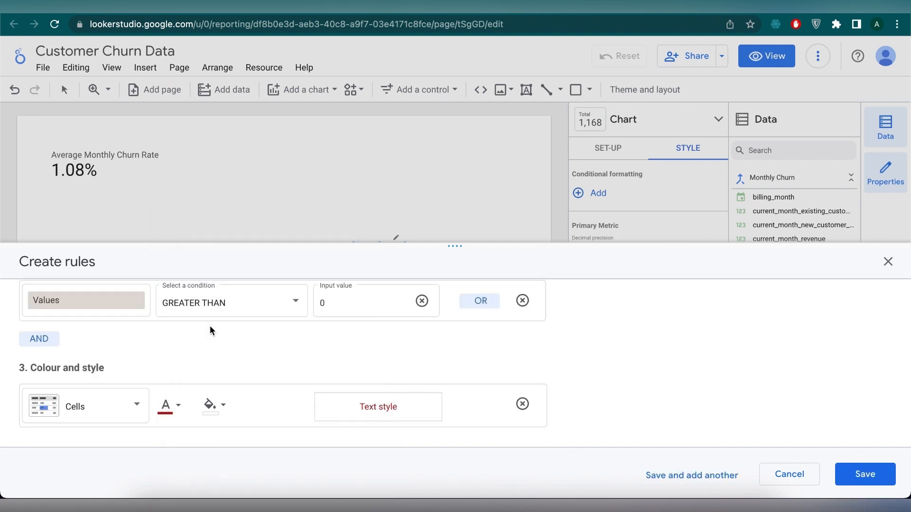
click(688, 480)
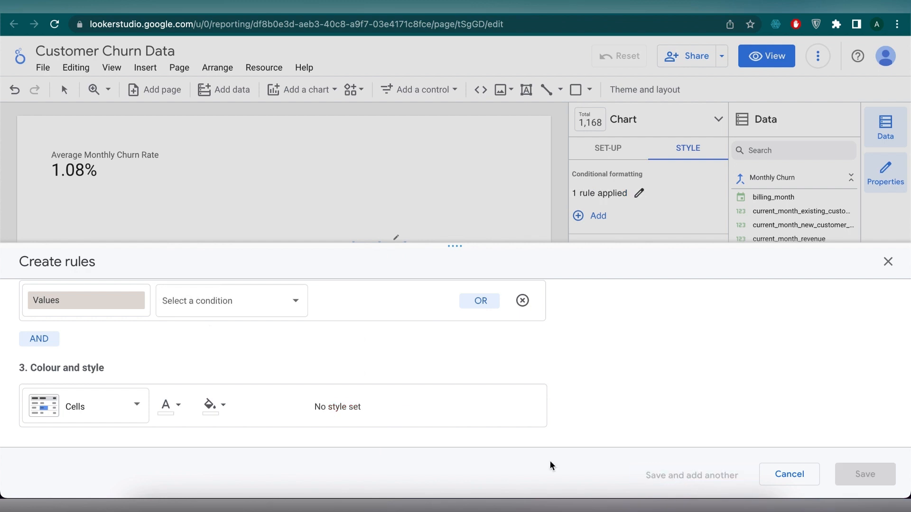
Set the second conditional rule to show values less than or equal to 0 in the green theme text colour, and save it.
click(232, 314)
scroll(238, 360, down, 2)
click(241, 395)
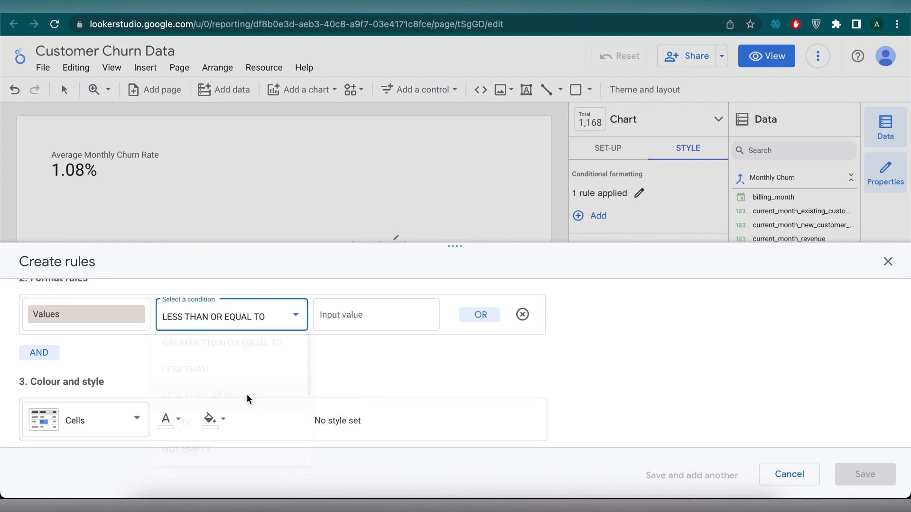
click(358, 317)
text(0)
click(176, 420)
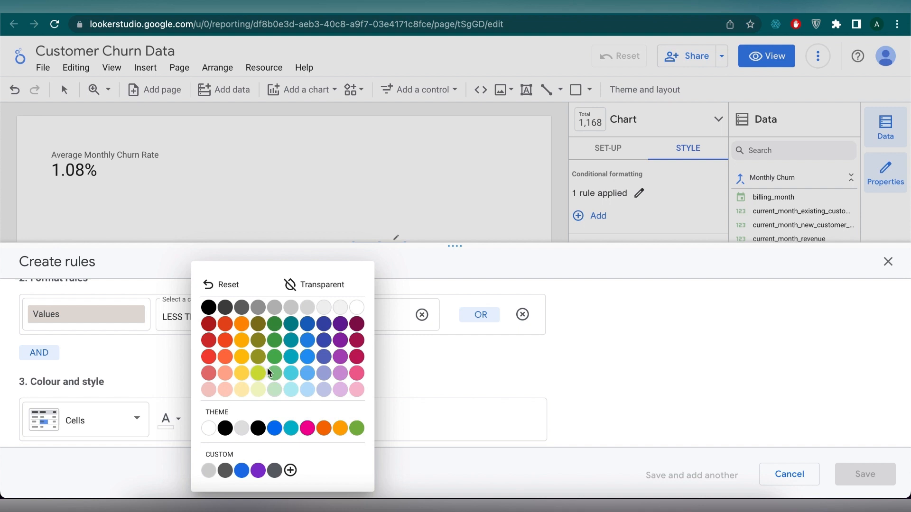
click(359, 428)
click(863, 474)
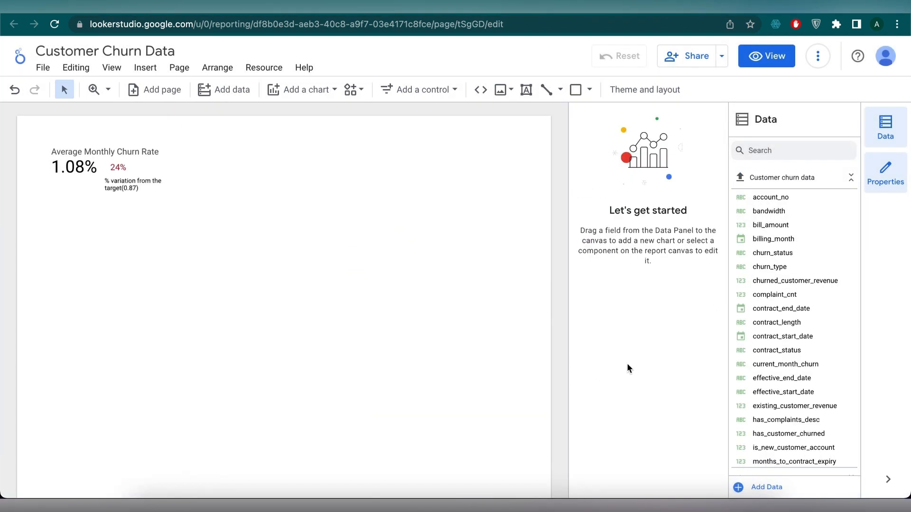
Place an avg_customers_churned_per_month scorecard on the page and name its metric Customer Lost per month.
scroll(796, 288, down, 3)
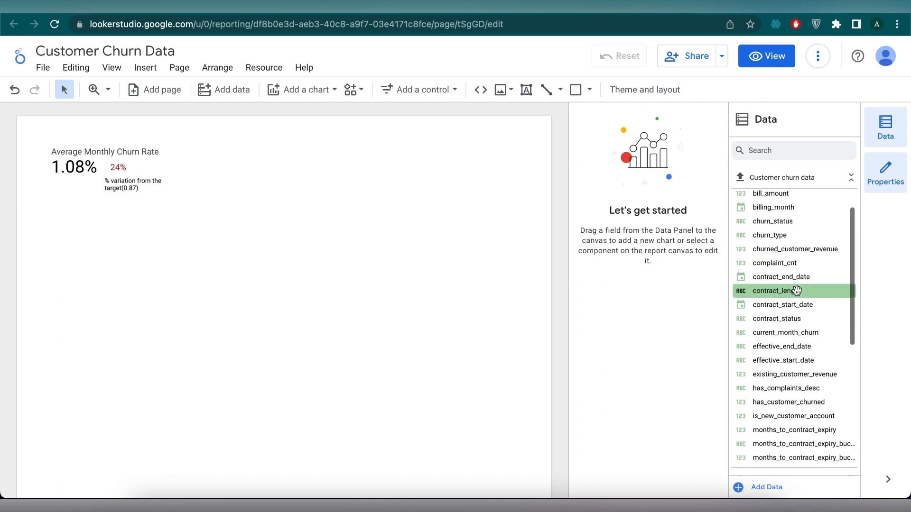
scroll(796, 290, down, 1)
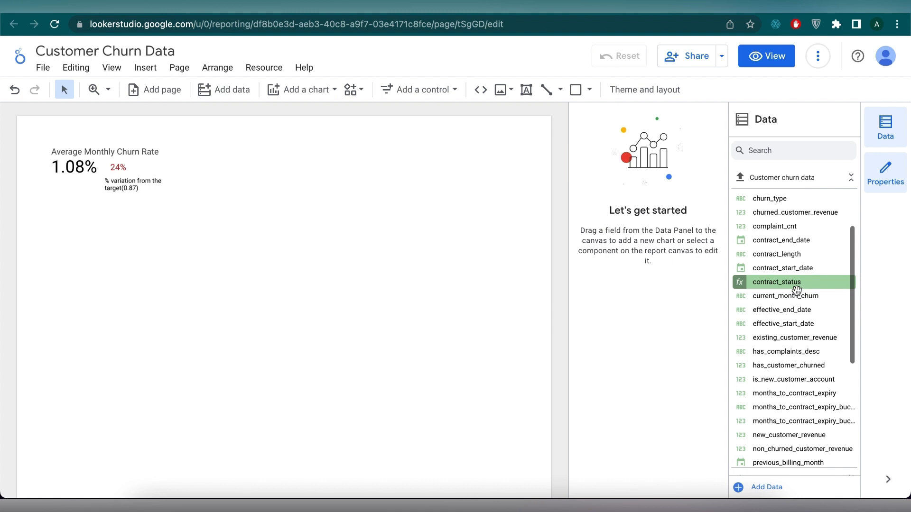
scroll(801, 332, down, 4)
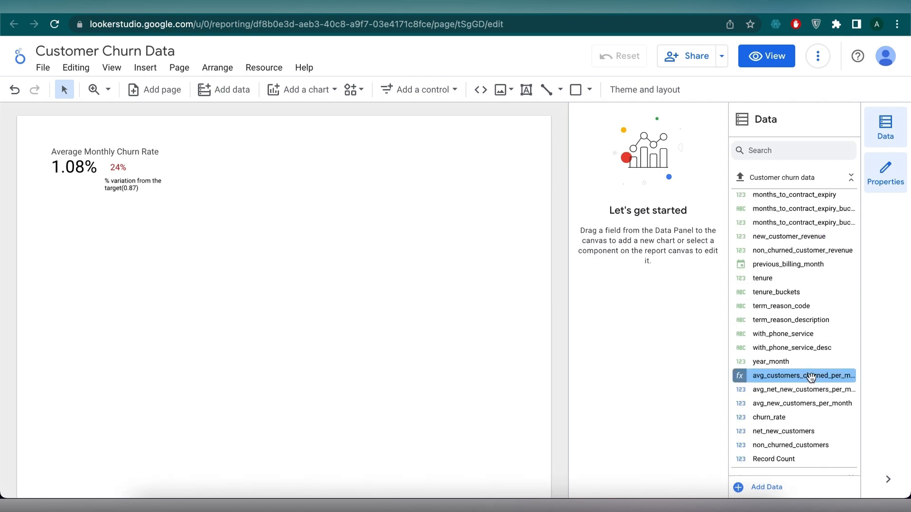
drag(811, 377, 310, 288)
click(581, 295)
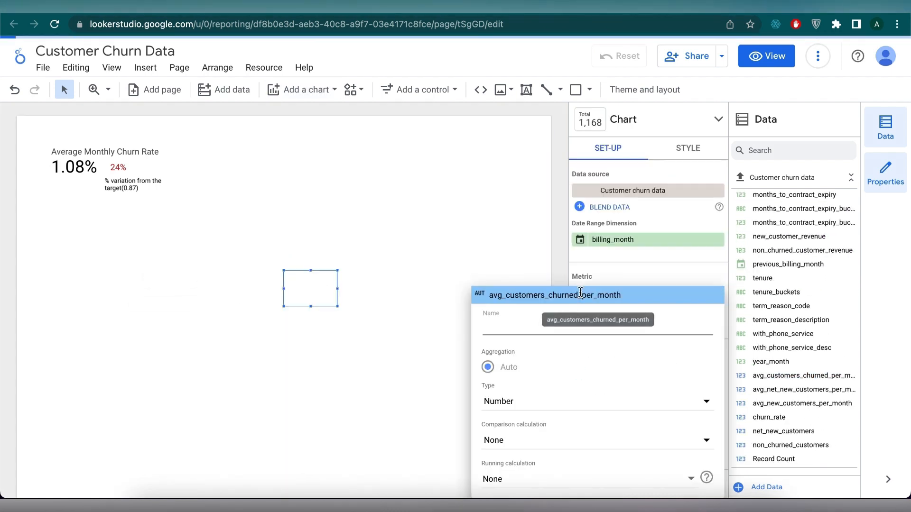
text(Customer Lost per month)
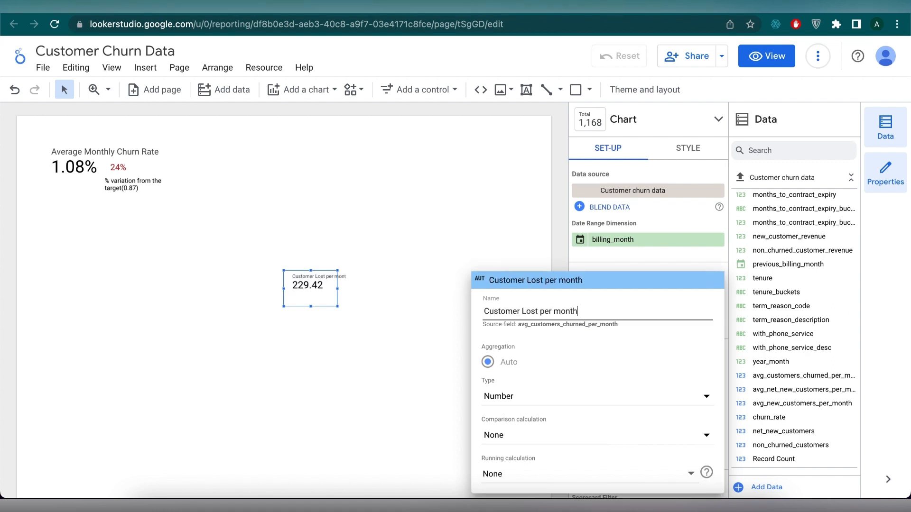
Set the decimal precision of the Customer Lost per month scorecard to 0.
click(684, 158)
click(684, 156)
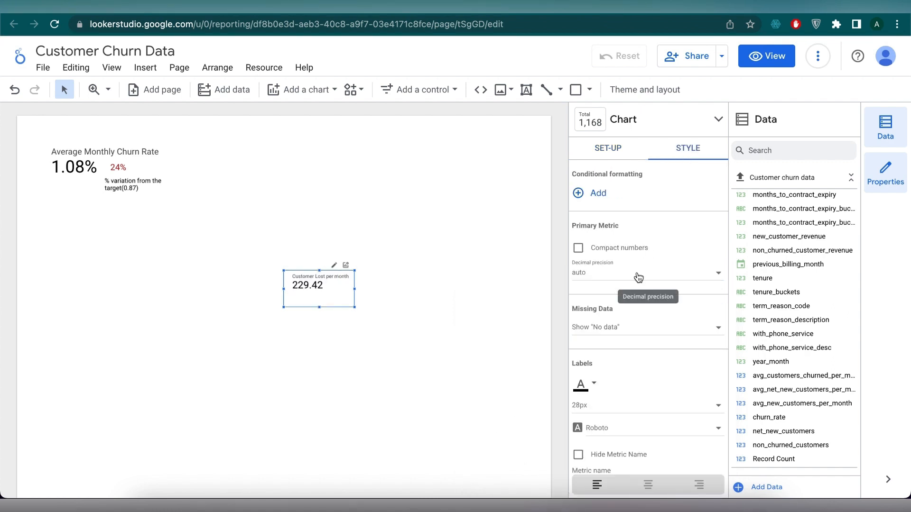
click(637, 277)
click(627, 300)
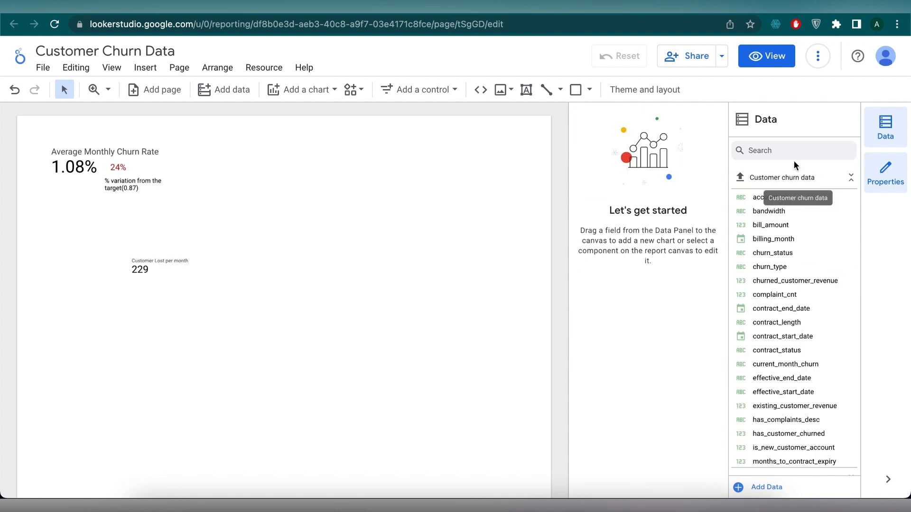
Find the avg fields, place an avg_new_customers_per_month scorecard on the page and name its metric Customer Acquired per month.
text(a)
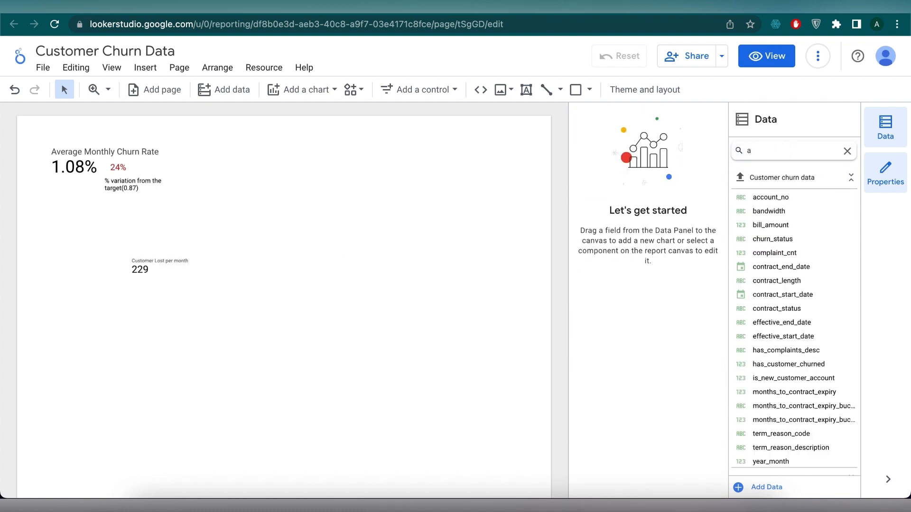
text(vg new)
key(BackSpace)
key(BackSpace)
key(BackSpace)
key(BackSpace)
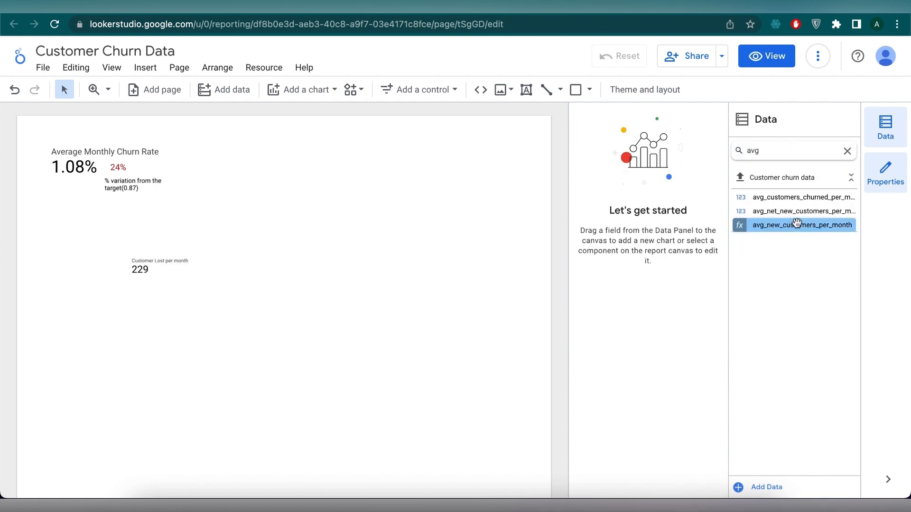
drag(797, 223, 326, 257)
click(585, 295)
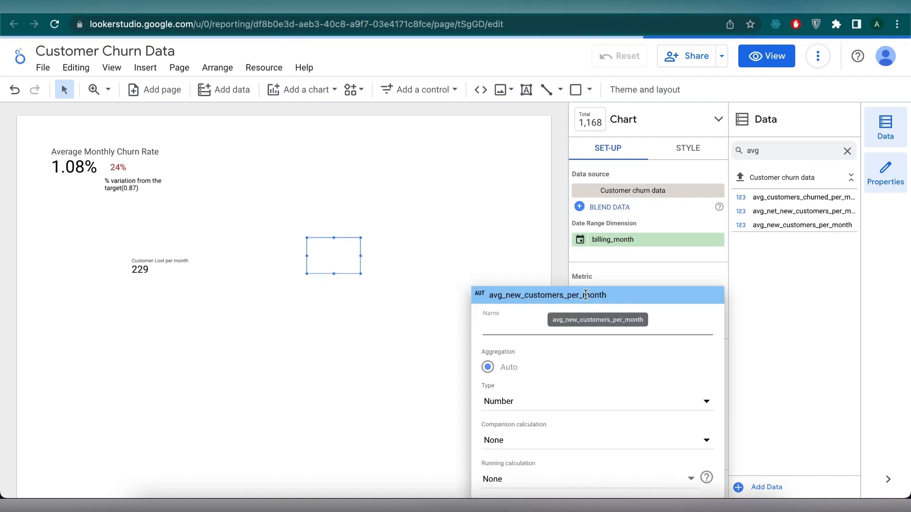
text(Customer Ac)
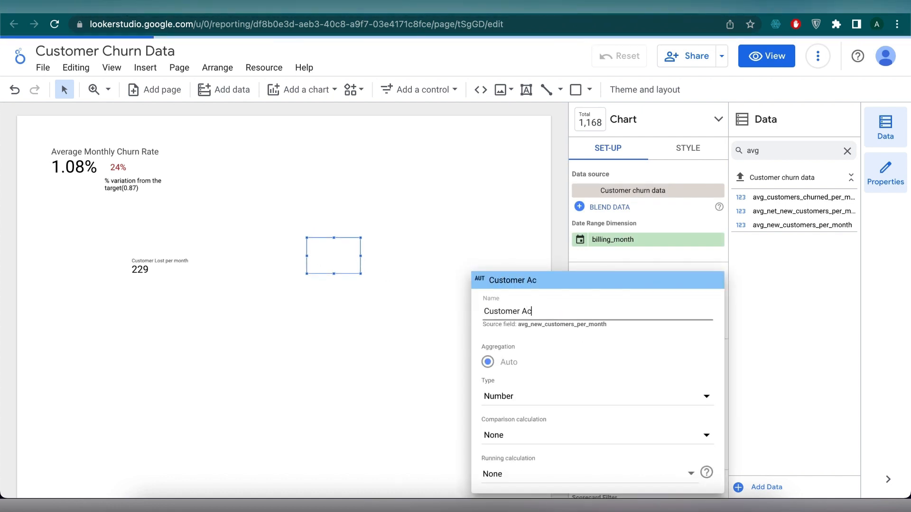
text(quired per month)
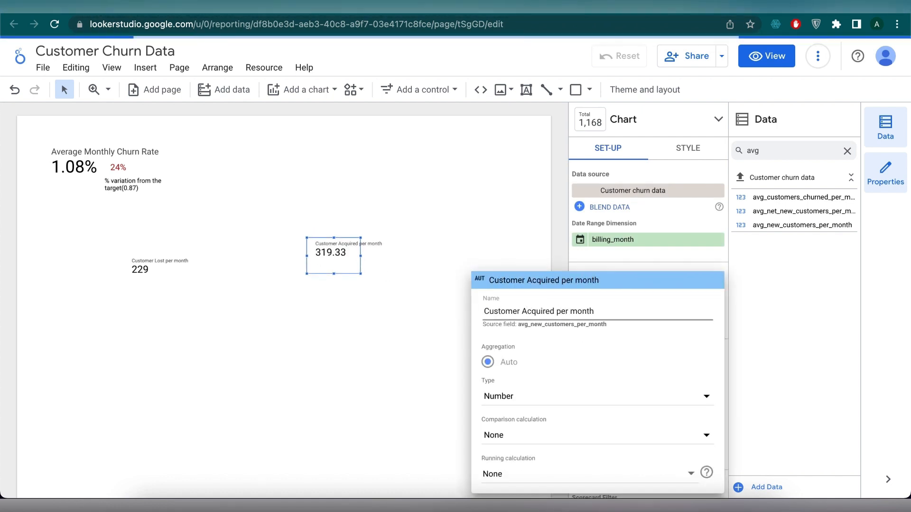
Set the Customer Acquired per month scorecard's decimal precision to 0 and move it beside the Customer Lost per month scorecard.
click(624, 250)
click(688, 148)
click(626, 277)
click(625, 294)
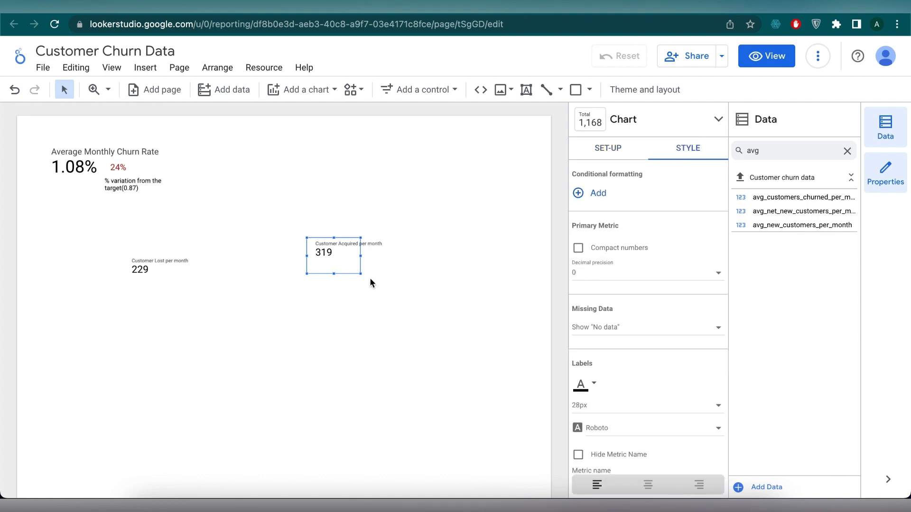
drag(352, 274, 283, 291)
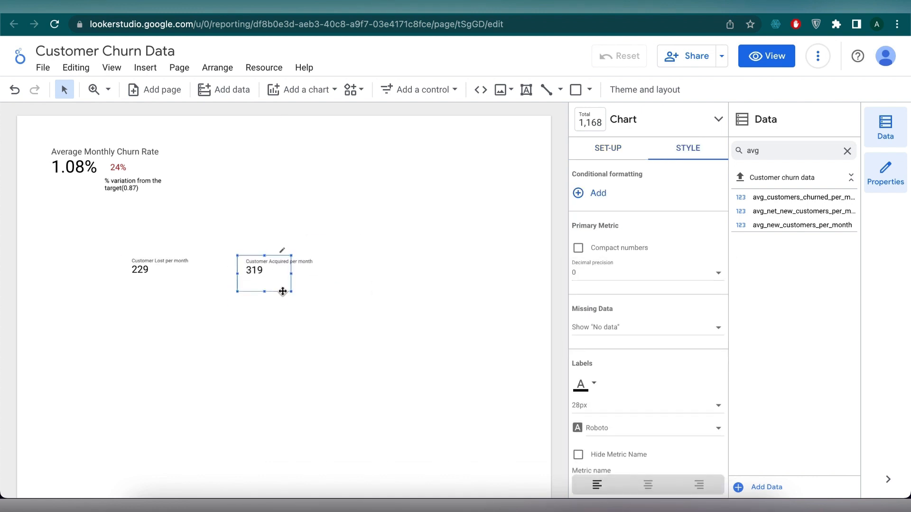
Place an avg_net_new_customers_per_month scorecard on the page and name its metric Net New Customer per month.
drag(803, 211, 446, 270)
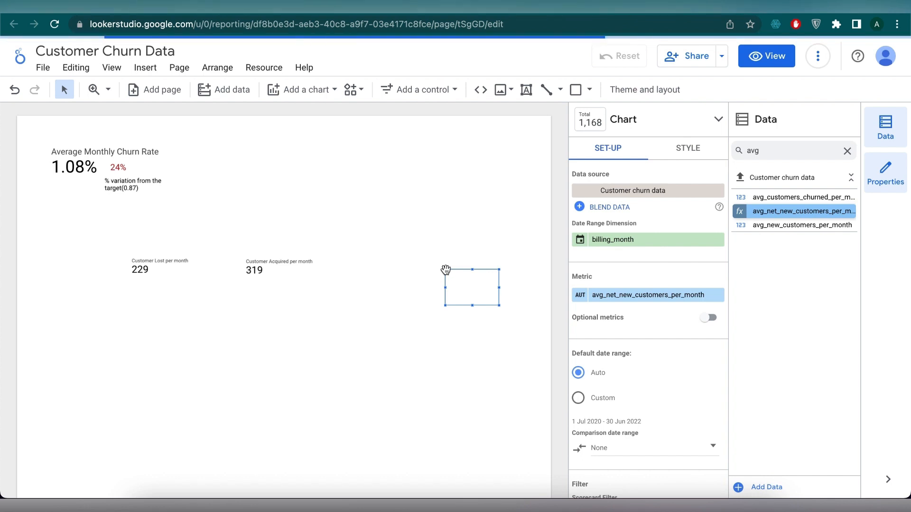
click(618, 298)
click(576, 297)
text(Net)
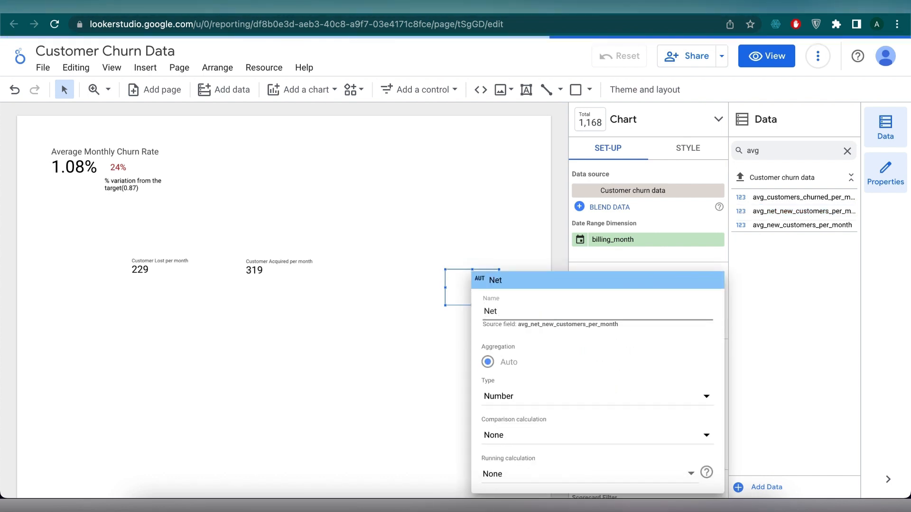
text( New Customer per )
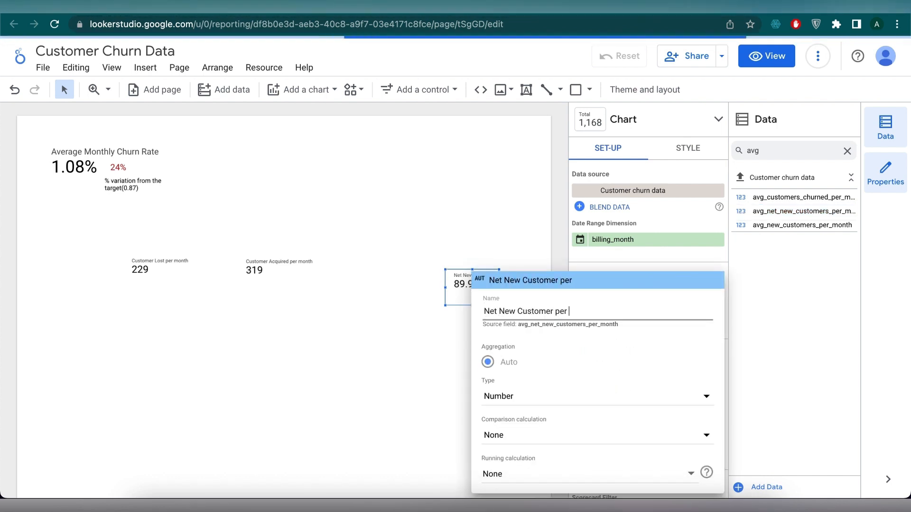
text(month)
key(Return)
Set the Net New Customer per month scorecard's decimal precision to 0 and line it up beside the Customer Acquired per month scorecard.
click(687, 148)
click(629, 285)
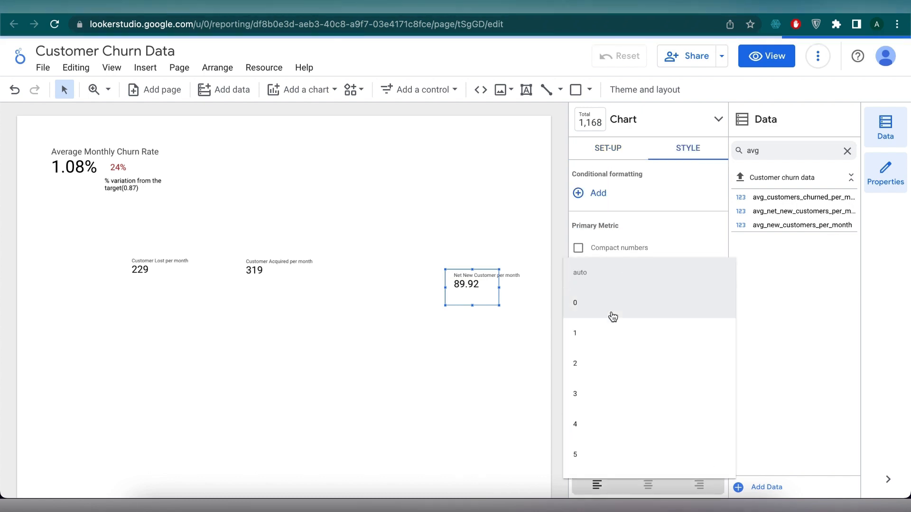
click(613, 317)
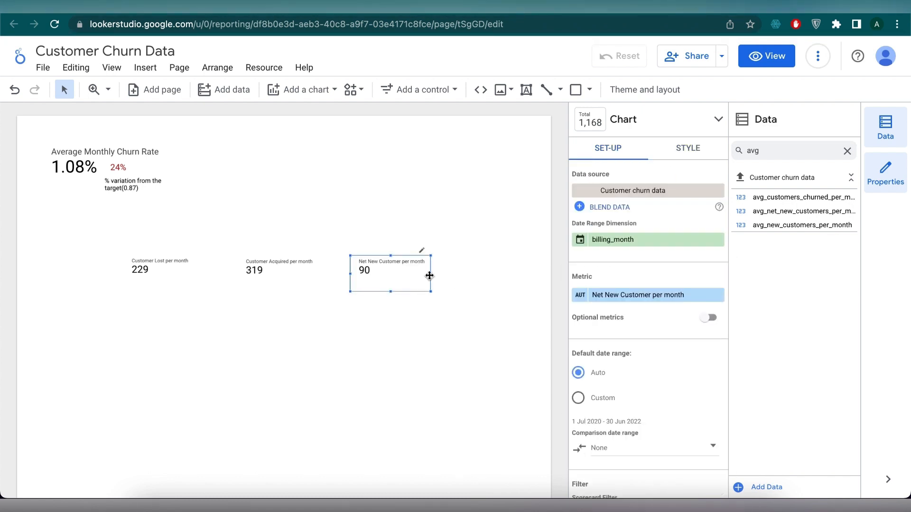
click(244, 350)
Search the data fields for has, place a has_customer_churned scorecard below the monthly scorecards and name its metric Customer Churned.
click(836, 151)
key(BackSpace)
key(BackSpace)
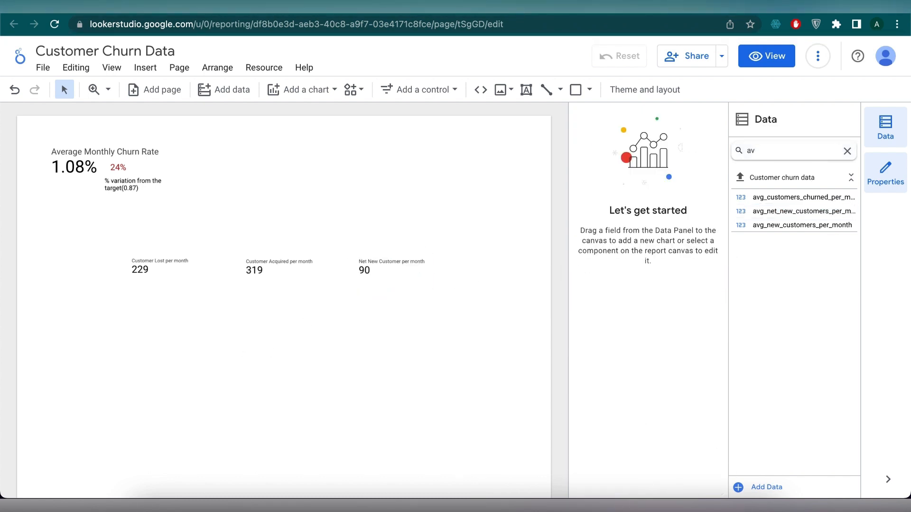
text(ha)
key(BackSpace)
key(BackSpace)
key(BackSpace)
text(has)
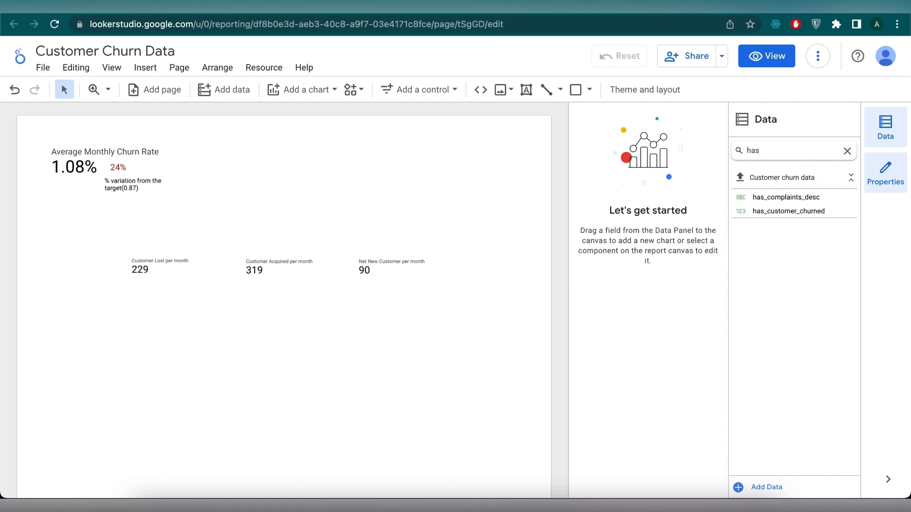
drag(807, 210, 256, 335)
click(579, 296)
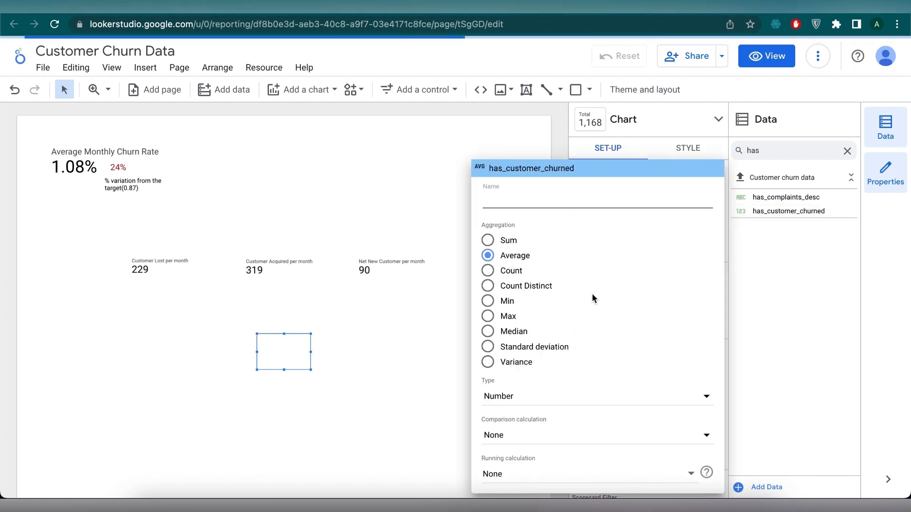
text(Customer Churned)
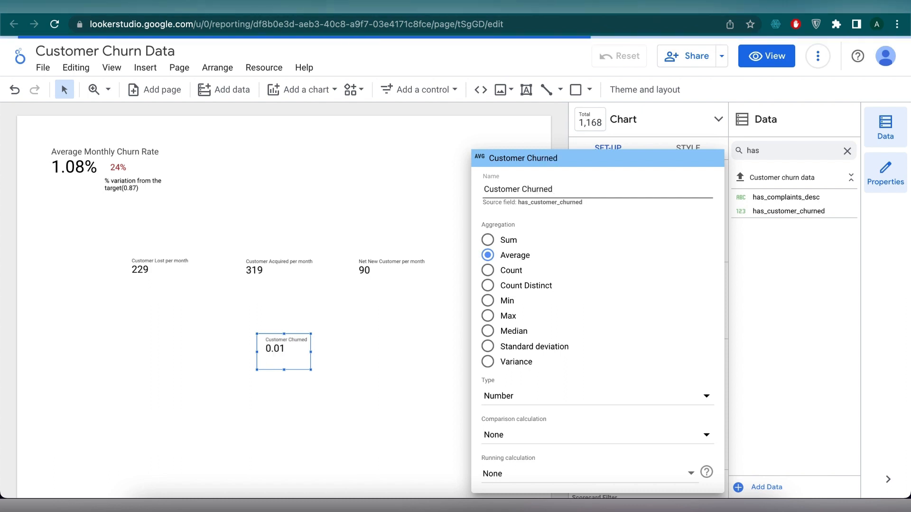
Confirm the Customer Churned metric name and change the scorecard to a sparkline time series.
key(Return)
click(626, 120)
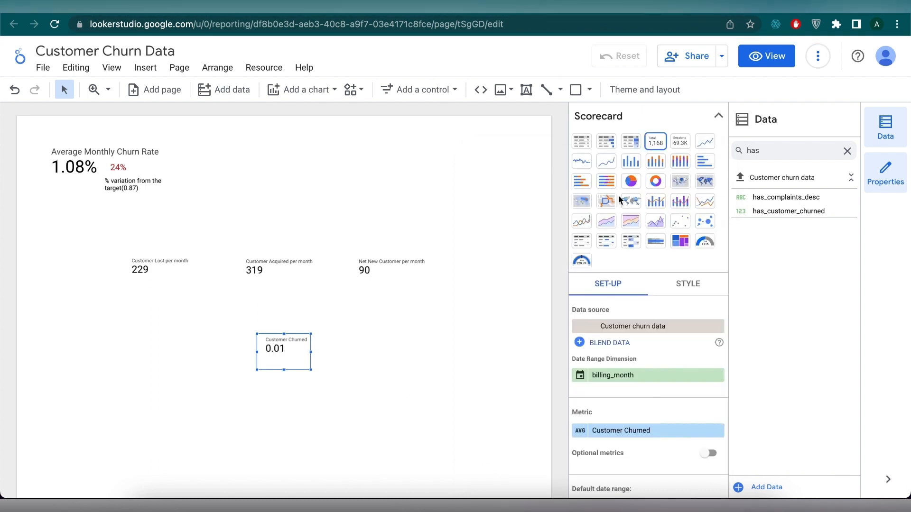
click(585, 162)
scroll(630, 408, down, 3)
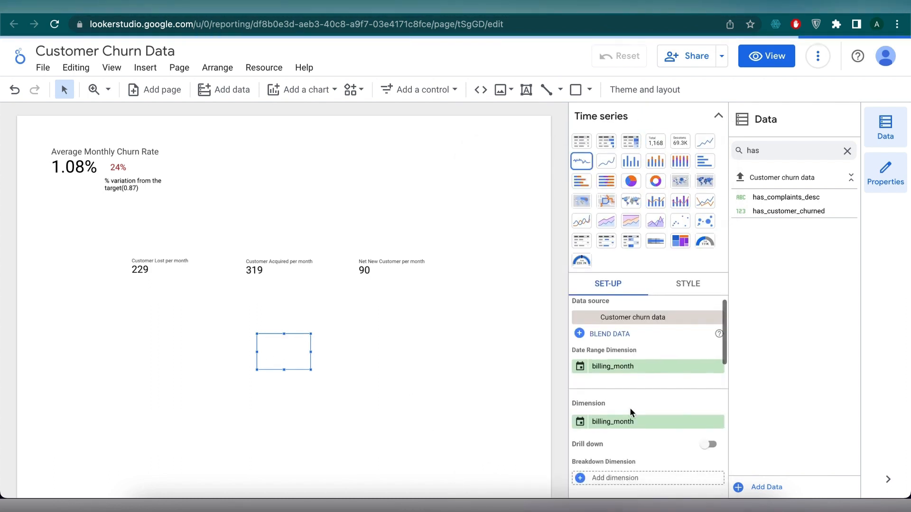
Set the type of the Customer Churned sparkline's billing_month dimension to Year Month.
click(626, 352)
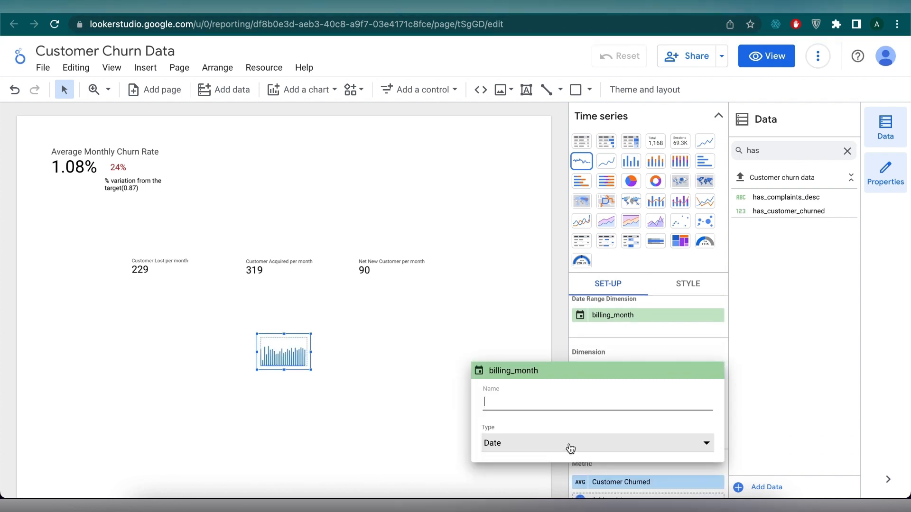
click(569, 443)
mouse_move(595, 394)
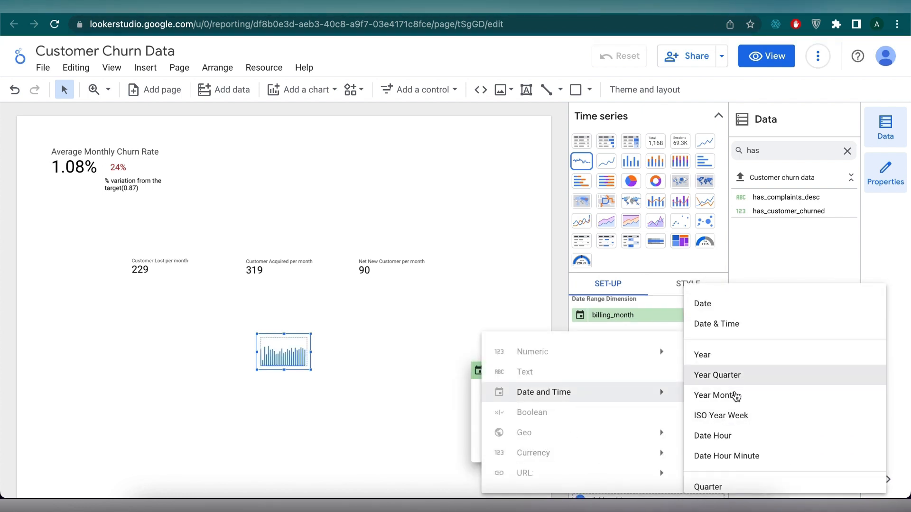
click(714, 395)
click(690, 345)
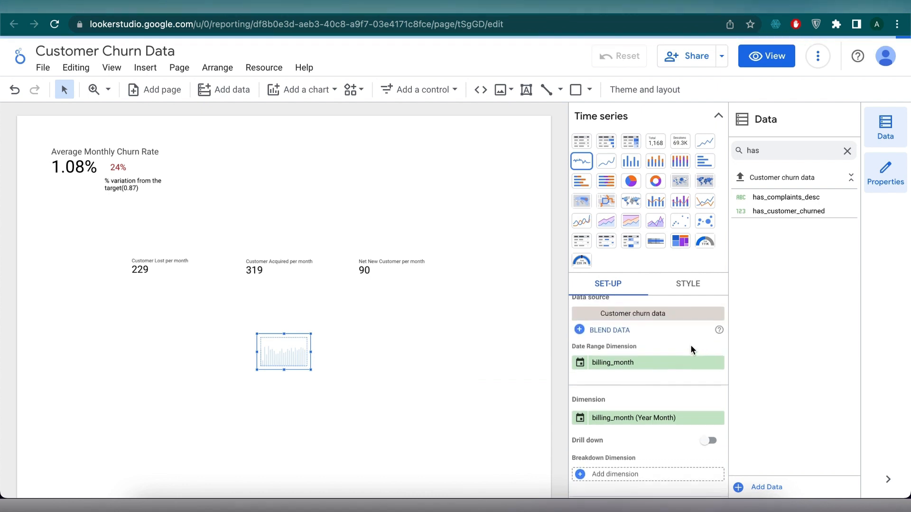
Enlarge the Customer Churned sparkline and align the Net New Customer scorecard and its sparkline with the Customer Acquired scorecard.
scroll(690, 344, down, 3)
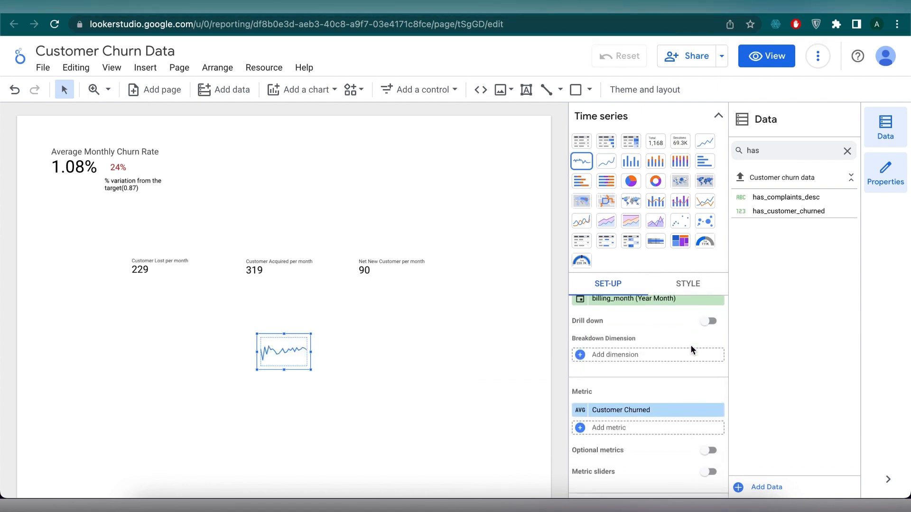
drag(312, 372, 353, 402)
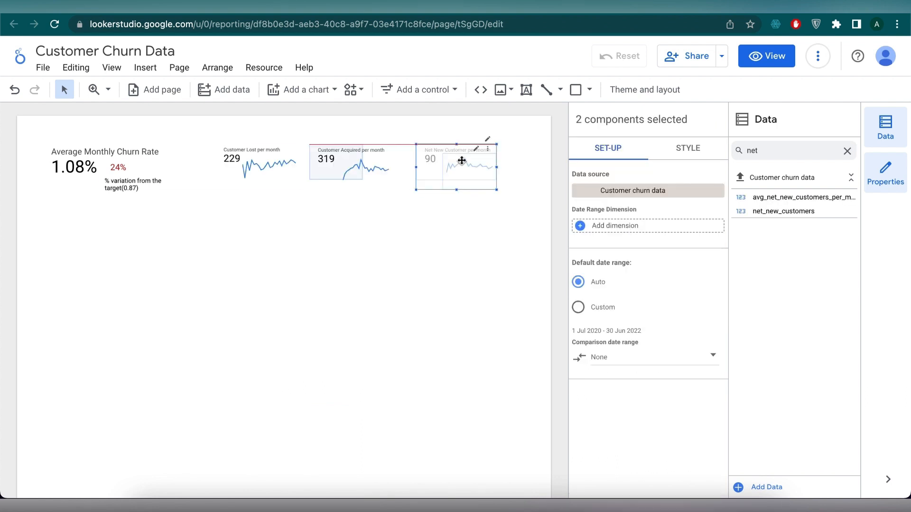
drag(462, 161, 462, 160)
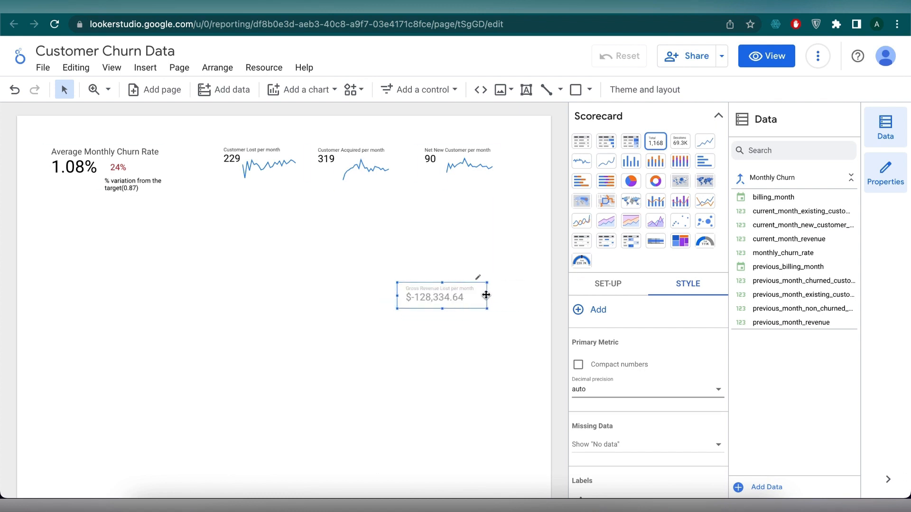
Show the Gross Revenue Lost per month scorecard in compact numbers with decimal precision 0 and move it below the Average Monthly Churn Rate.
click(629, 385)
click(616, 382)
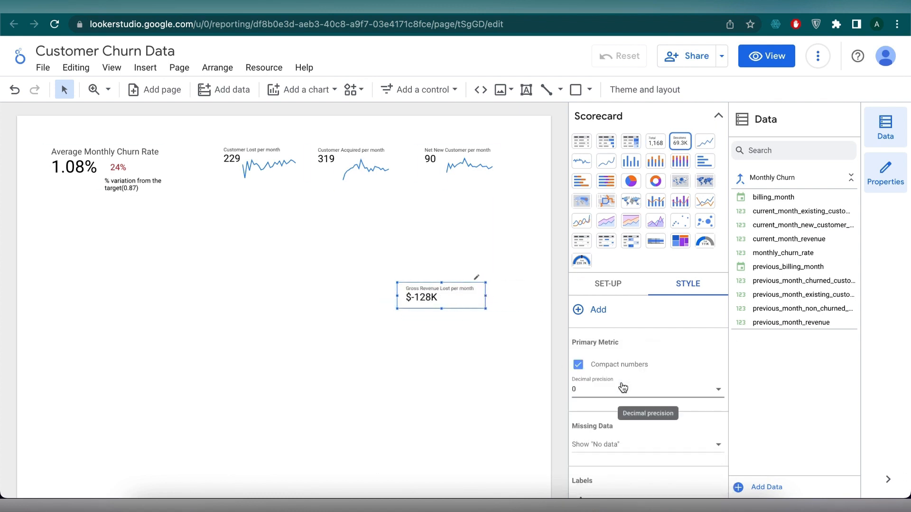
drag(417, 307, 80, 258)
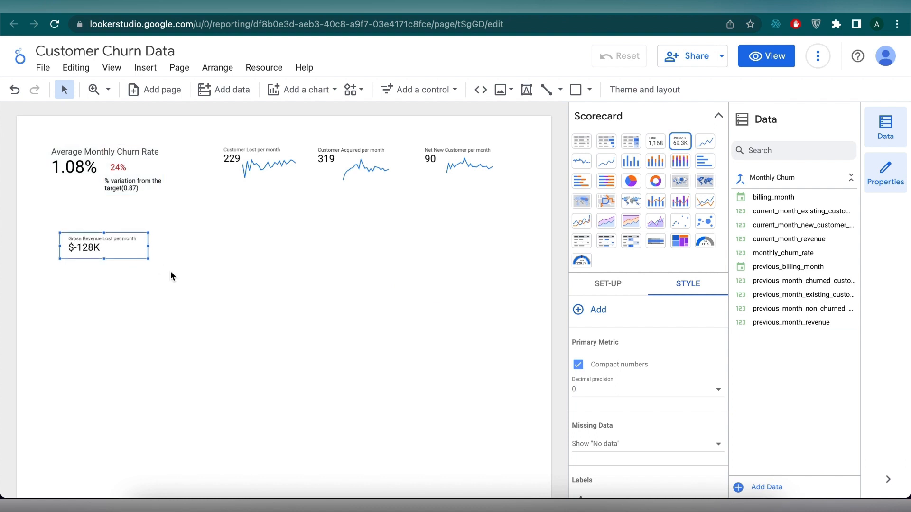
click(170, 274)
Place a monthly_churn_rate chart on the page and add a calculated metric field named Net Revenue Lost per Month.
drag(388, 289, 388, 289)
click(593, 374)
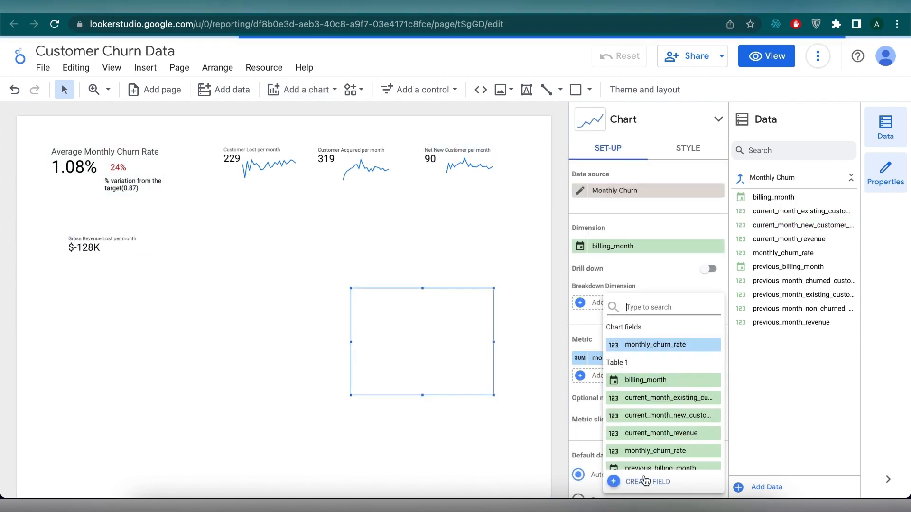
click(645, 479)
text(Net Revenue)
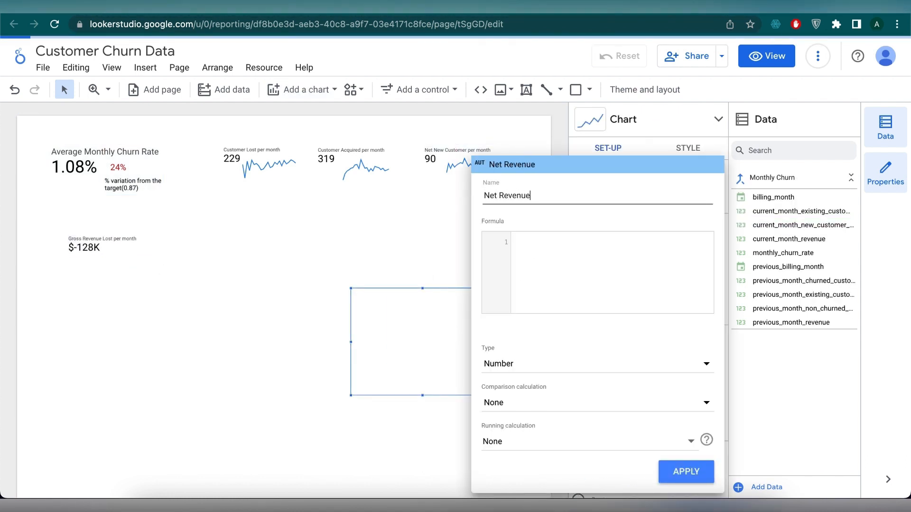
text( Lost Per month)
click(559, 244)
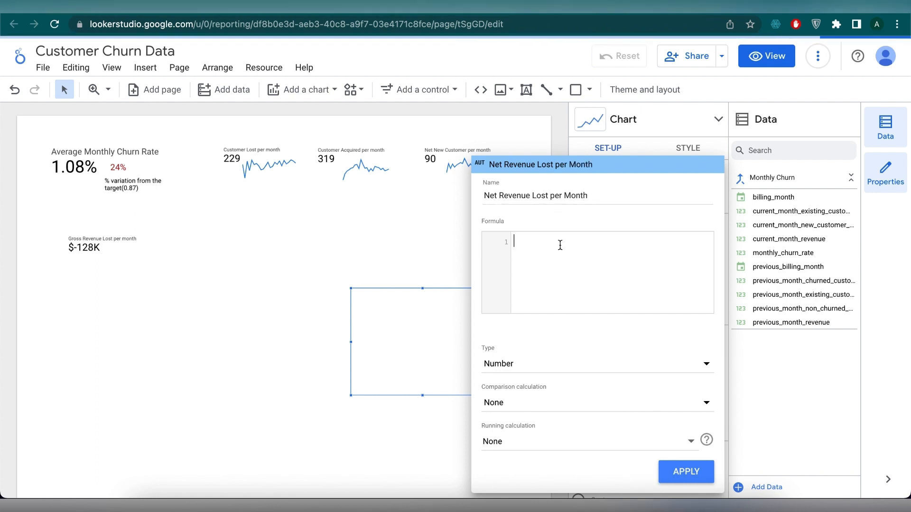
Begin the Net Revenue Lost per Month formula with SUM(previous_month_churned_customer_revenue) + SUM(previous_month_non_churned_customer_revenue).
text((SUM(PRE)
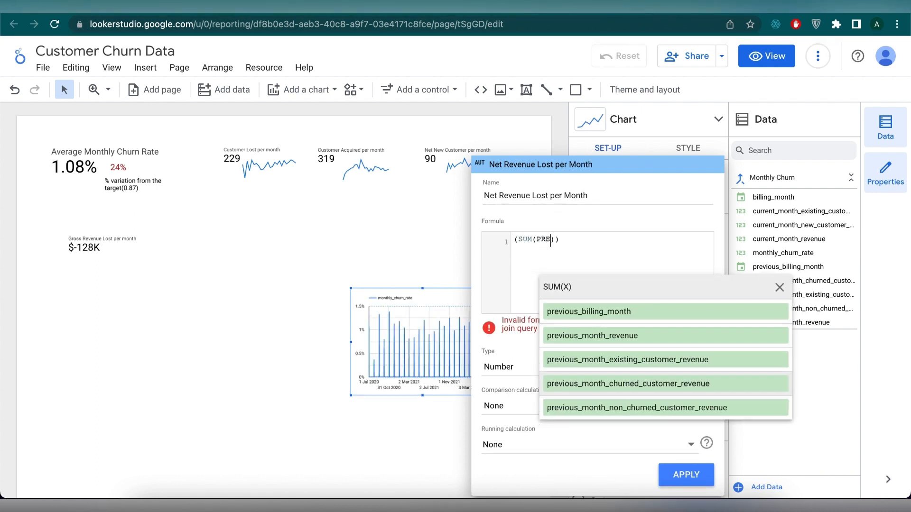
key(Return)
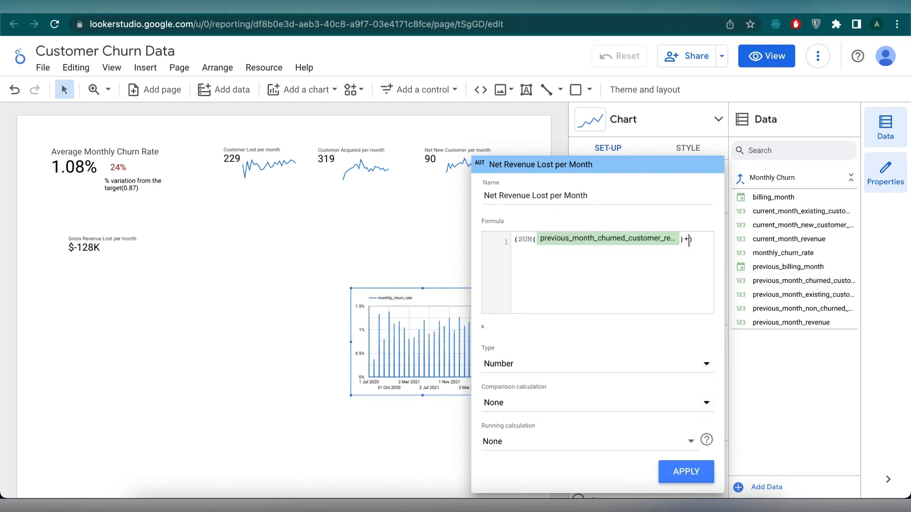
text()+ SUM(PREVIOUS)
key(Down)
key(Down)
key(Down)
key(Down)
key(Return)
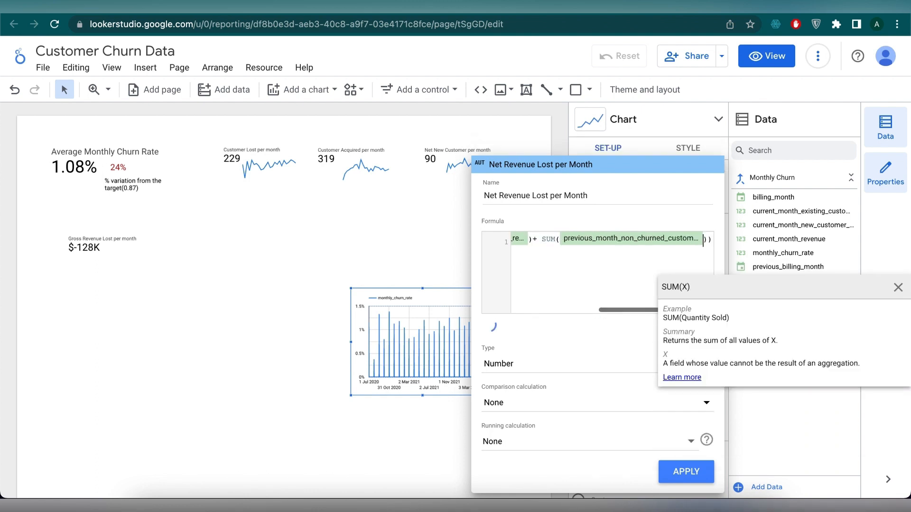
Subtract current_month_existing_customer_revenue inside the second SUM of the Net Revenue Lost per Month formula.
text(- )
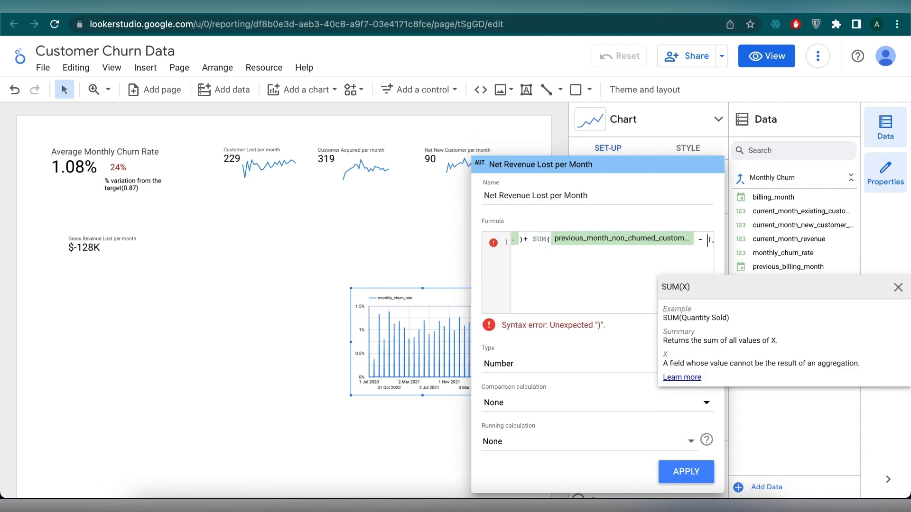
text(CU)
key(Down)
key(Down)
key(Down)
key(Return)
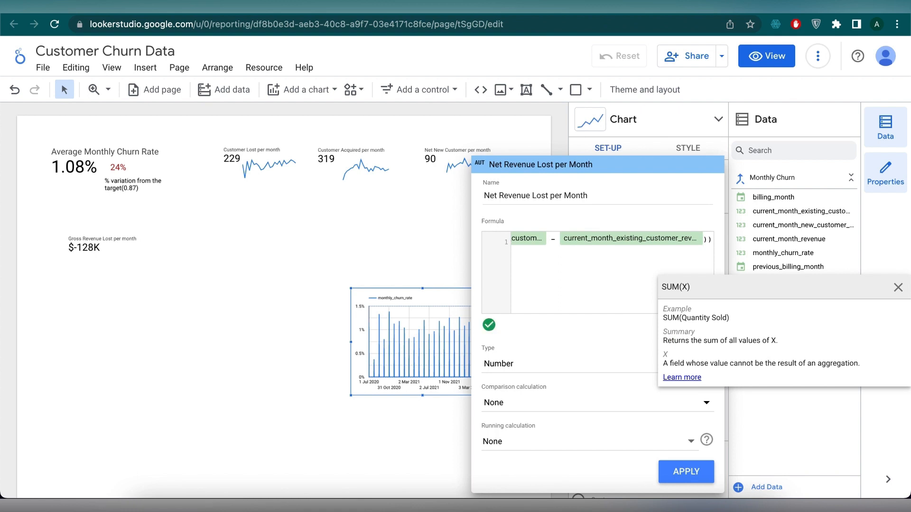
Extend the Net Revenue Lost per Month formula by subtracting SUM(current_month_new_customer_revenue).
text(- SUM(cur)
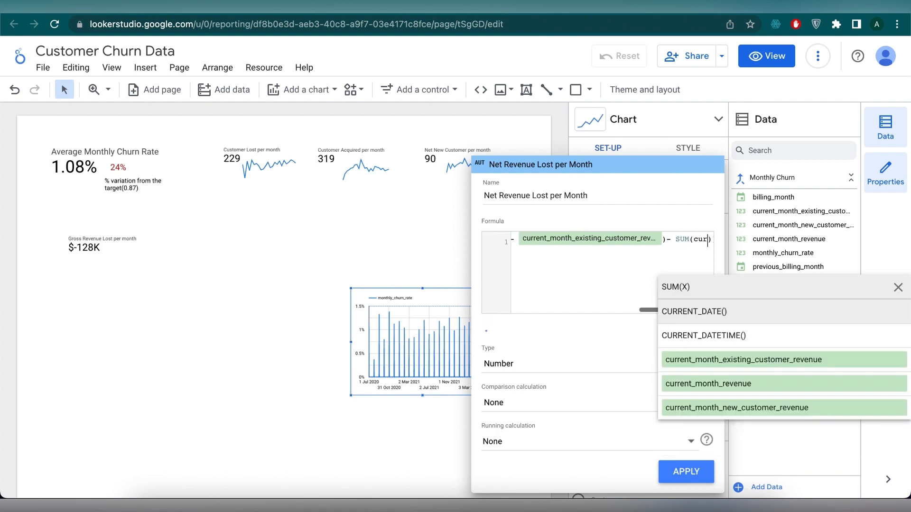
key(Down)
key(Down)
key(Down)
key(Down)
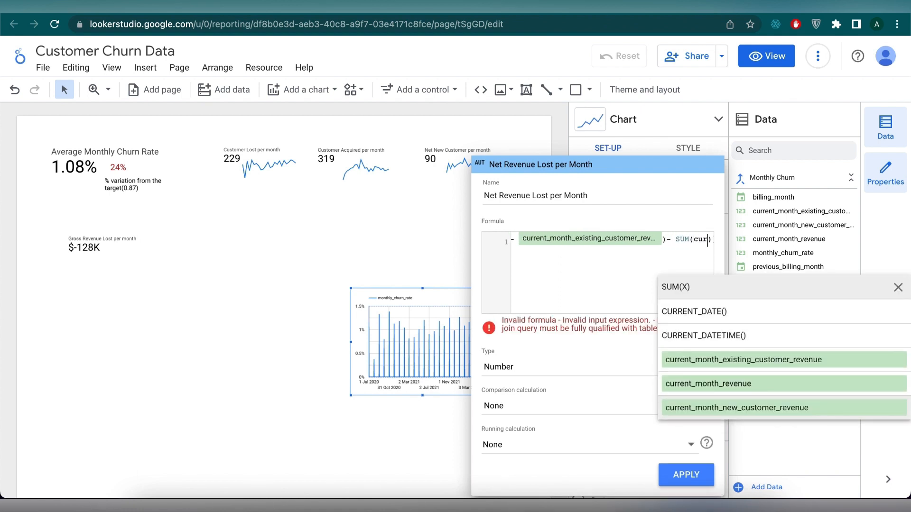
key(Return)
Divide the Net Revenue Lost per Month formula by (COUNT_DISTINCT(billing_month) - 1).
text(/(CO)
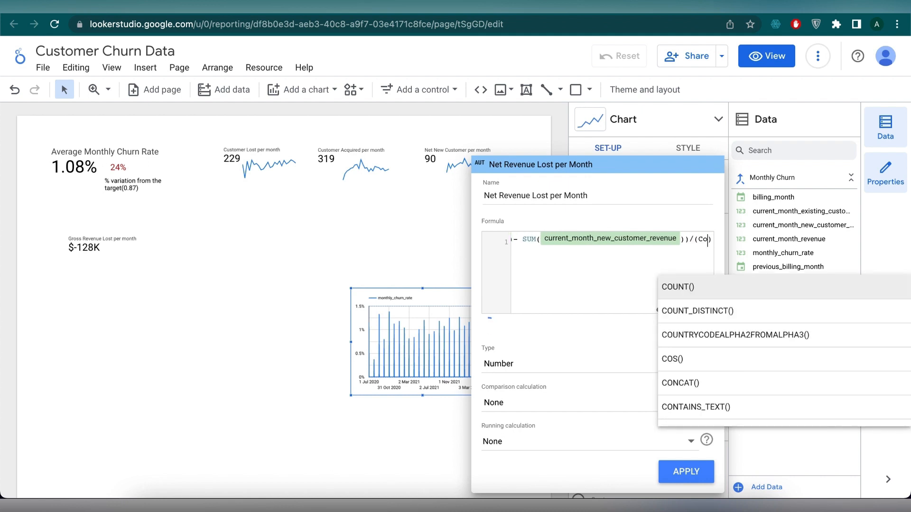
key(Down)
key(Return)
text(bill)
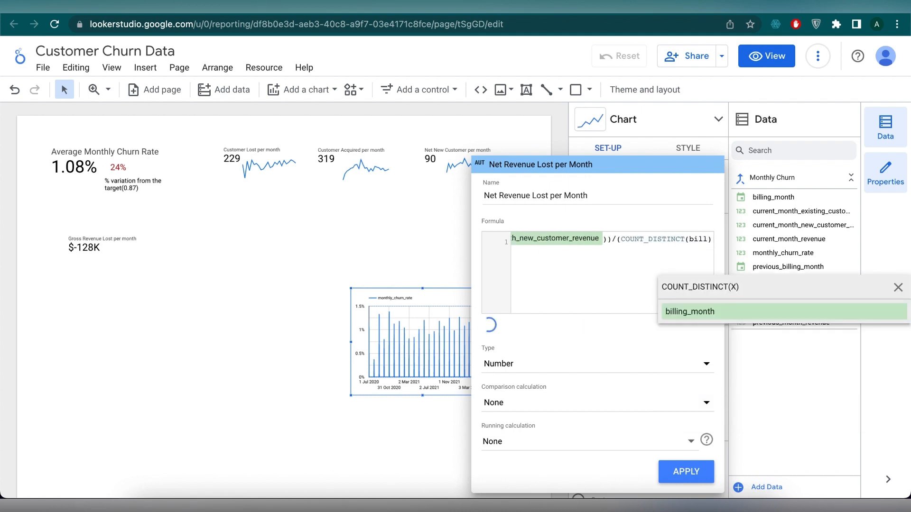
key(Return)
text()-1))
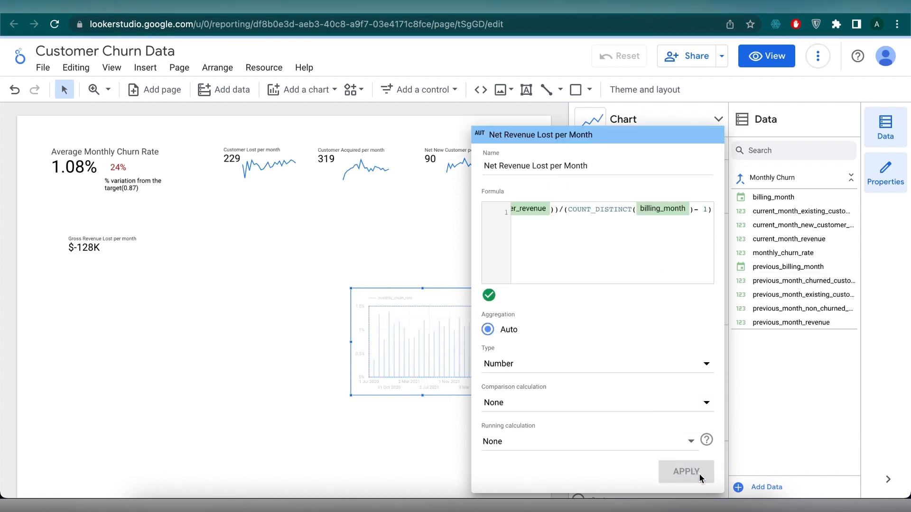
Apply the Net Revenue Lost per Month metric and change its chart to a compact number scorecard.
click(699, 473)
click(719, 119)
click(680, 141)
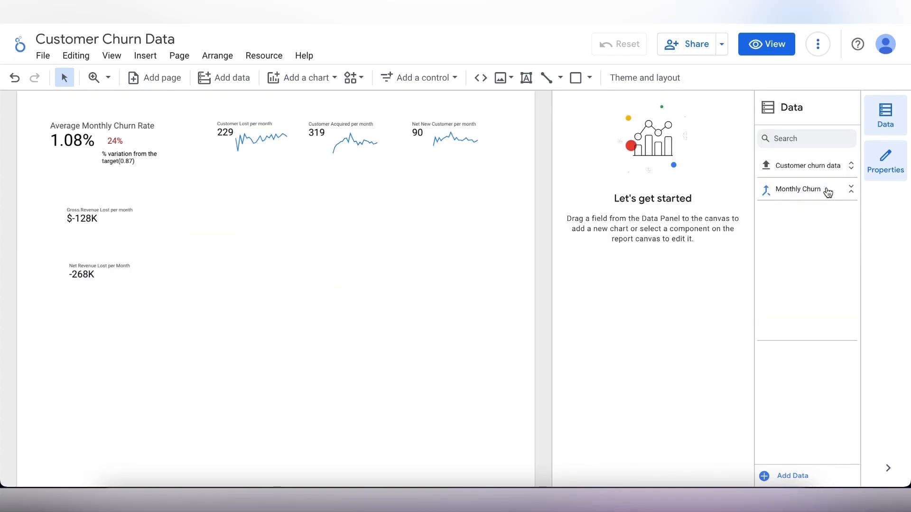
Place a monthly_churn_rate time series from Monthly Churn on the page and add a calculated metric field named Gross Revenue Lost.
drag(822, 209, 435, 282)
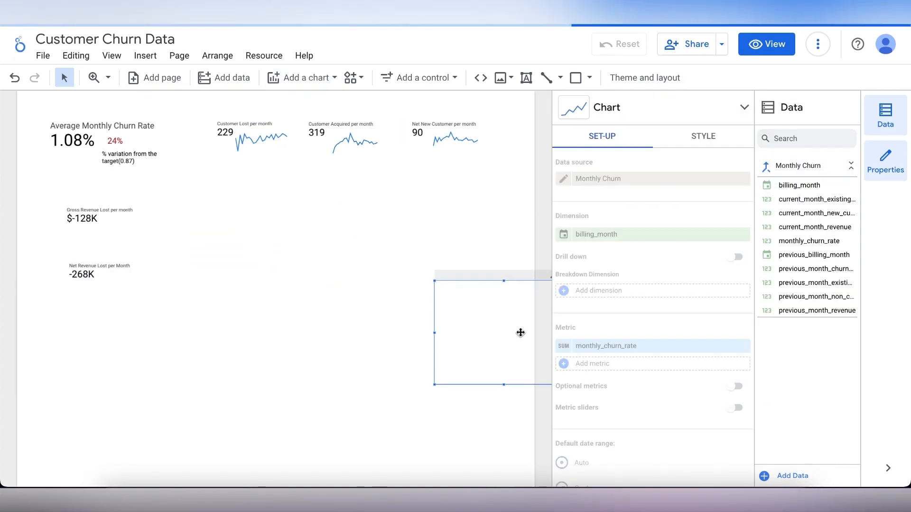
drag(520, 332, 435, 320)
click(628, 348)
click(669, 469)
click(565, 184)
text(gRO)
key(BackSpace)
key(BackSpace)
key(BackSpace)
text(Gr)
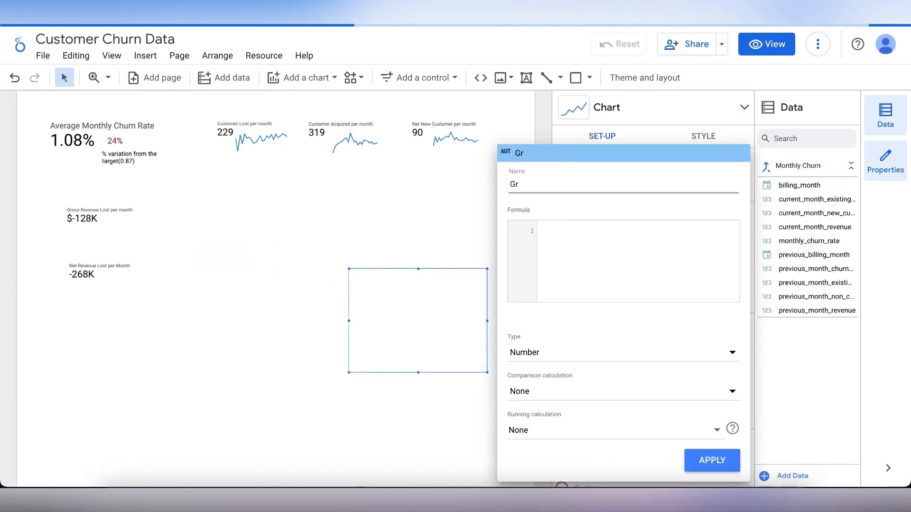
text(oss Revenue Lost)
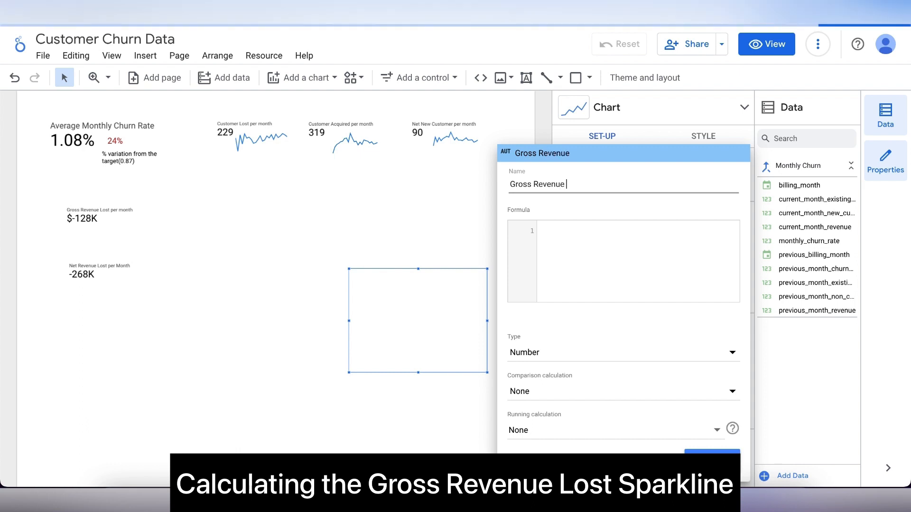
Begin the Gross Revenue Lost formula with SUM(previous_month_churned_customer_revenue).
click(579, 230)
text((SUM)
text((PRE)
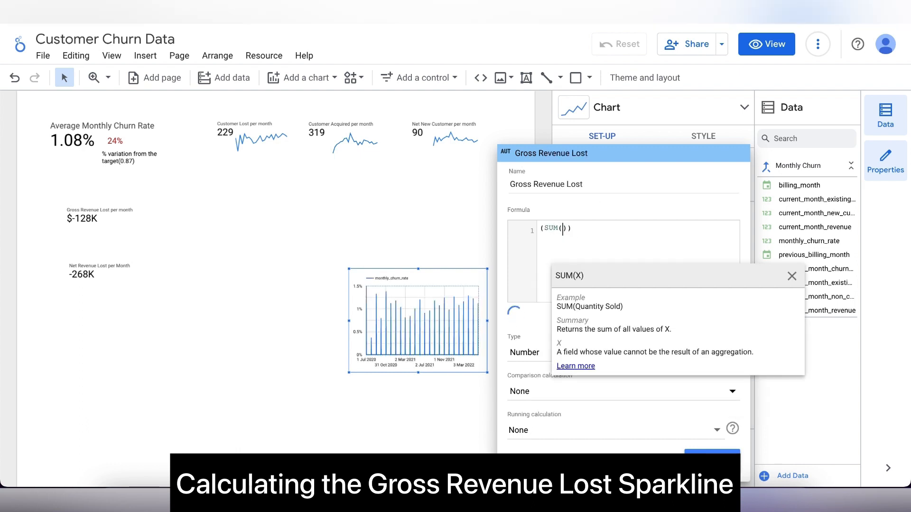
key(Down)
key(Down)
key(Down)
key(Return)
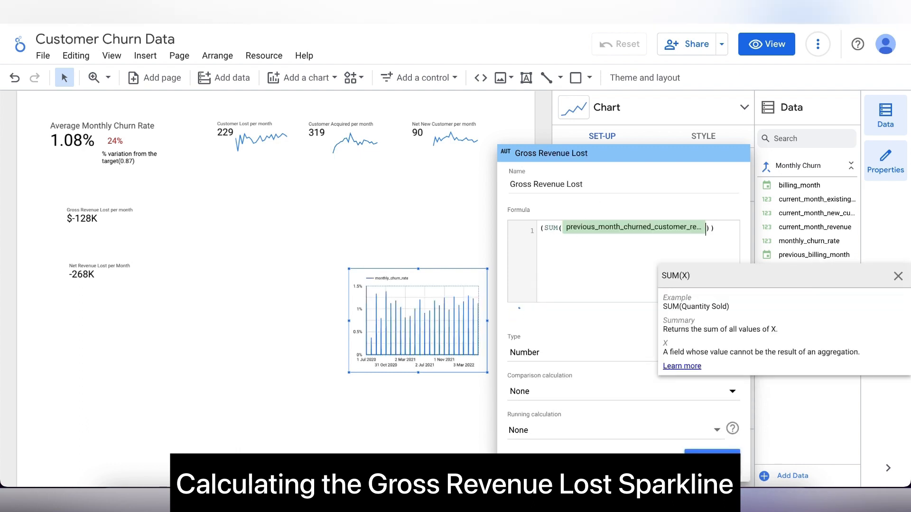
Add SUM(previous_month_non_churned_customer_revenue - current_month_existing_customer_revenue) to the Gross Revenue Lost formula.
text(+ SUM(PR)
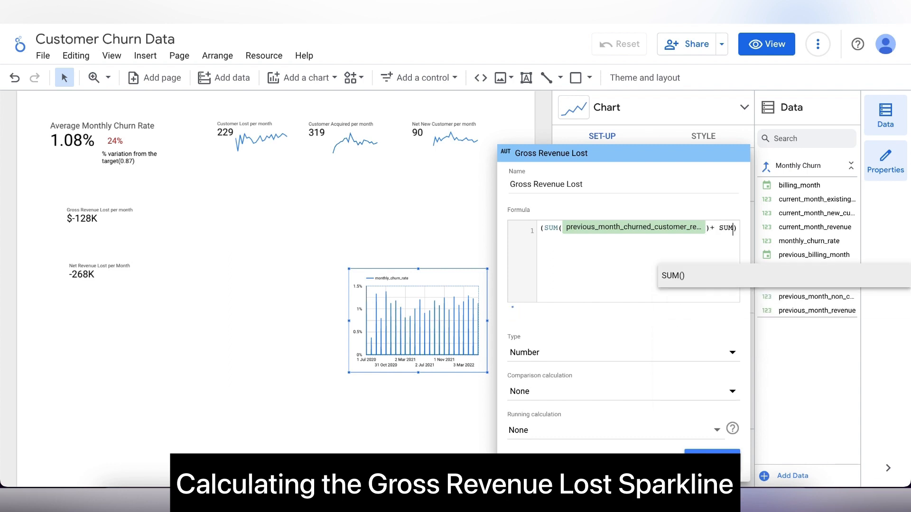
text(E)
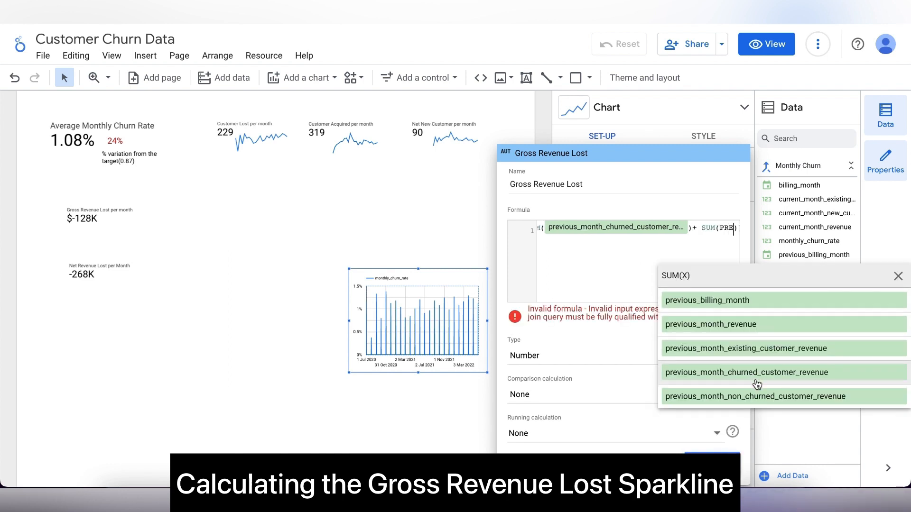
click(744, 401)
text(- CUR)
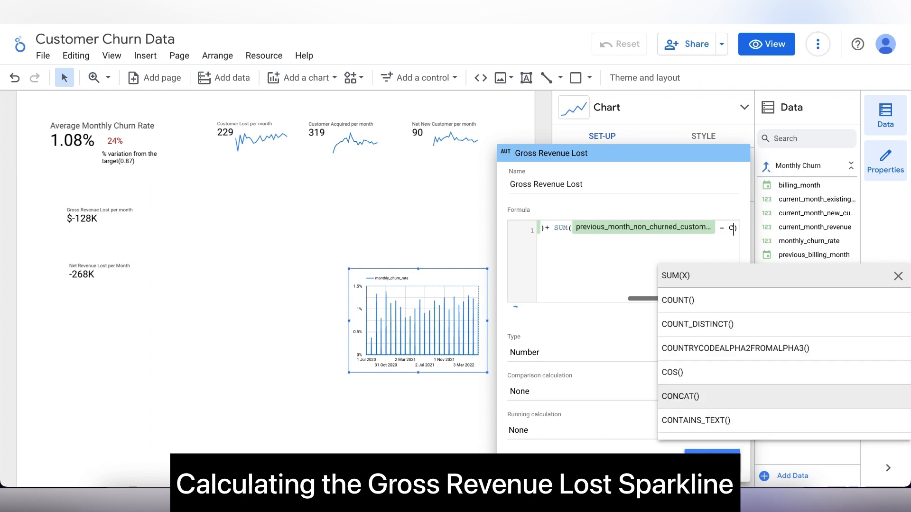
click(684, 351)
text())
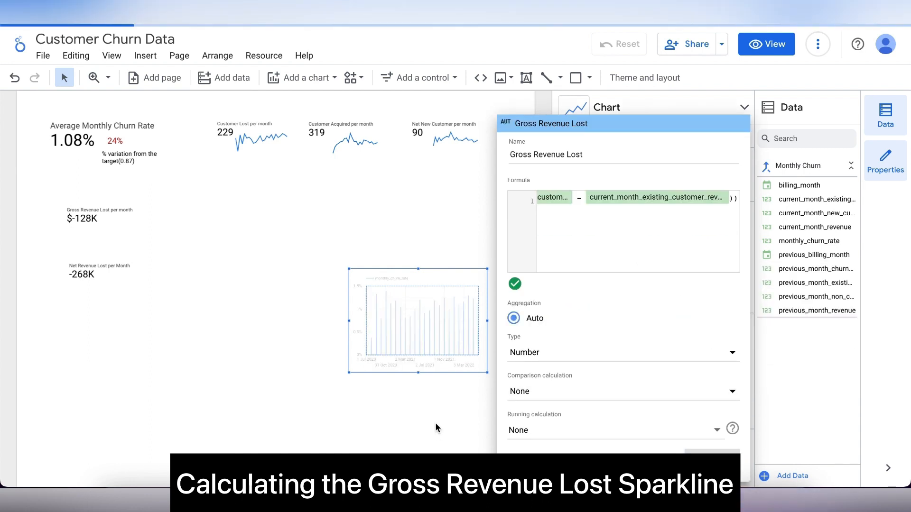
Set the Gross Revenue Lost field type to Currency (USD - US Dollar ($)) and apply the metric.
click(570, 363)
mouse_move(630, 382)
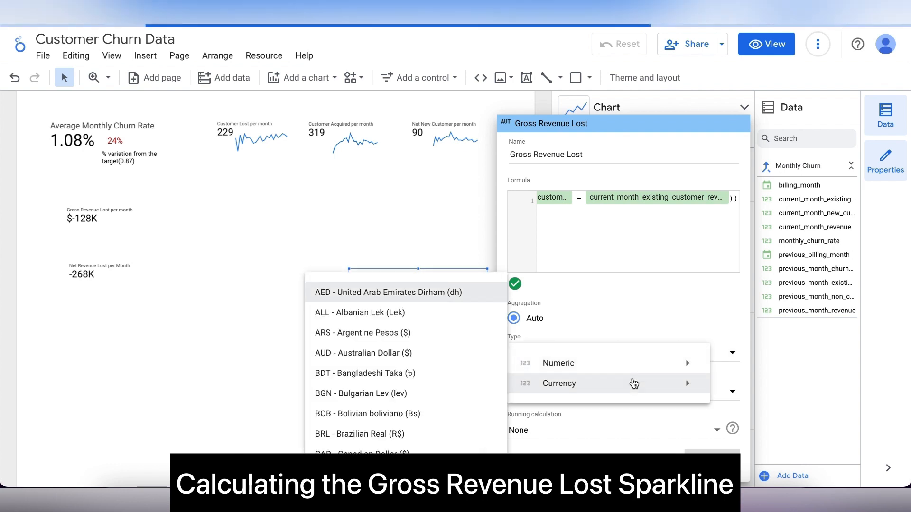
scroll(406, 309, down, 15)
click(403, 360)
click(696, 453)
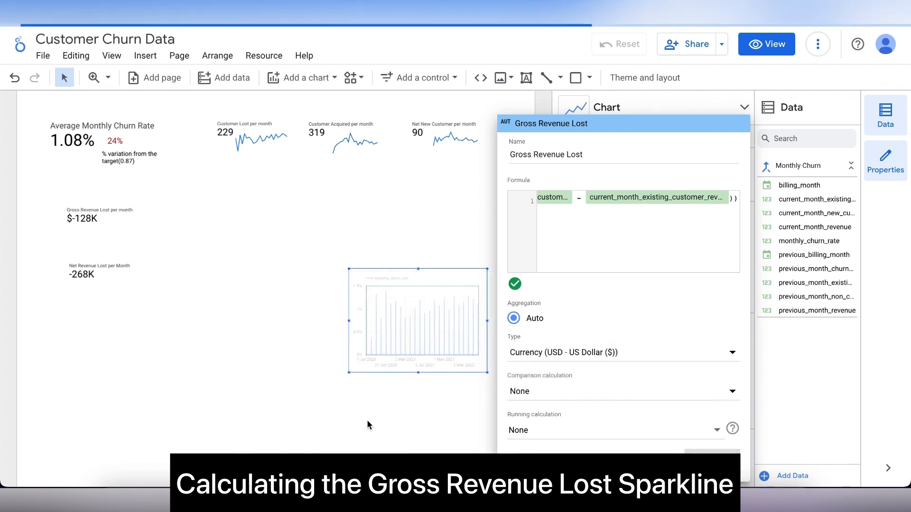
Convert the Gross Revenue Lost chart to a sparkline and set its billing_month dimension to Year Month.
click(631, 108)
click(711, 132)
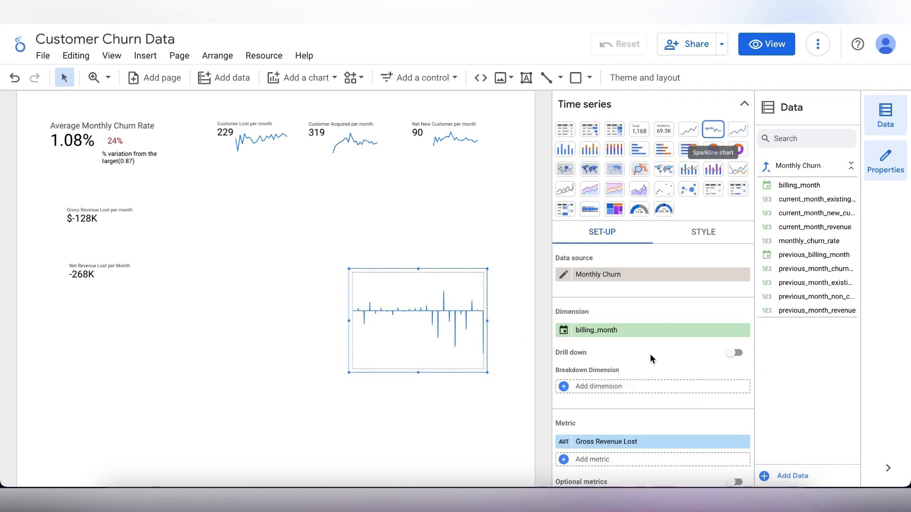
click(626, 331)
click(565, 333)
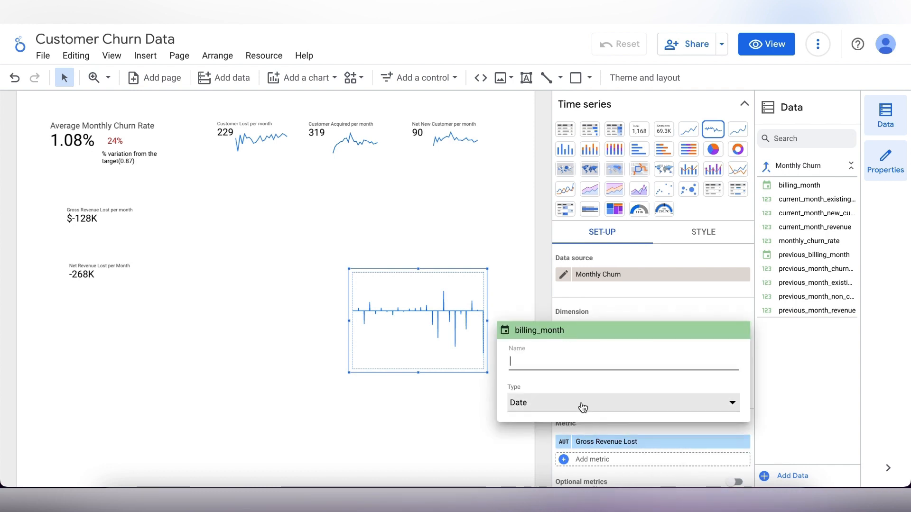
click(579, 407)
mouse_move(610, 380)
click(285, 377)
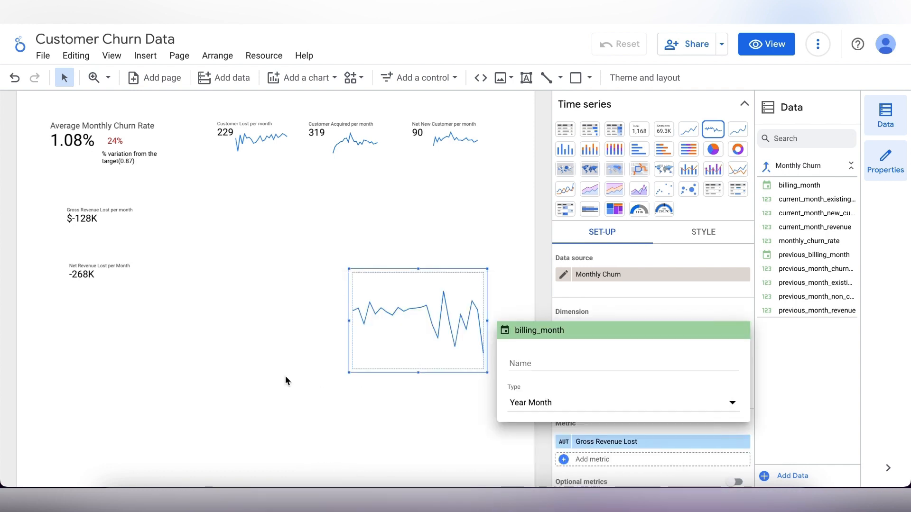
click(284, 375)
click(284, 374)
Shrink the Gross Revenue Lost sparkline and place it beside the Gross Revenue Lost per month scorecard.
click(386, 292)
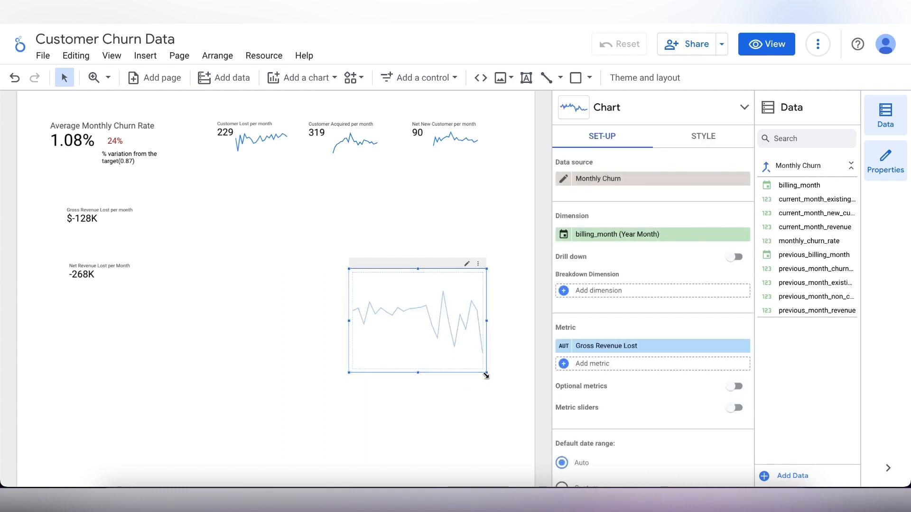
drag(488, 376, 392, 337)
drag(383, 332, 140, 260)
click(285, 265)
Add a billing_month time series from Monthly Churn to the page and set the dimension to Year Month.
click(814, 166)
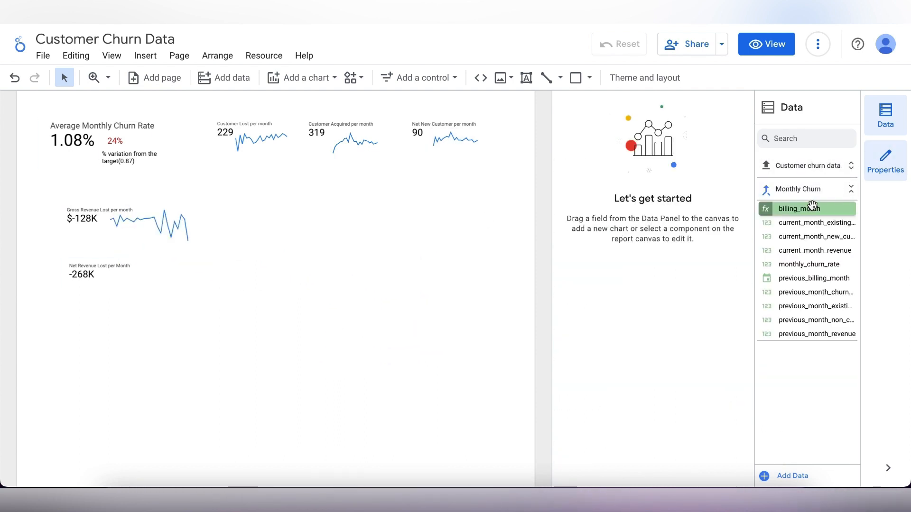
drag(813, 206, 377, 287)
click(566, 235)
click(627, 308)
mouse_move(602, 358)
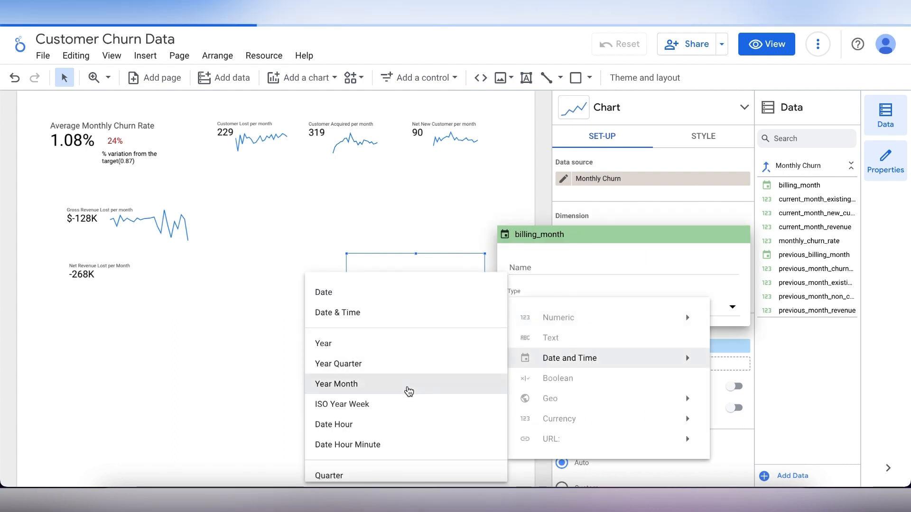
click(409, 392)
Replace the new chart's metric with a calculated field named Net Revenue Lost per month.
click(593, 346)
click(671, 471)
text(n)
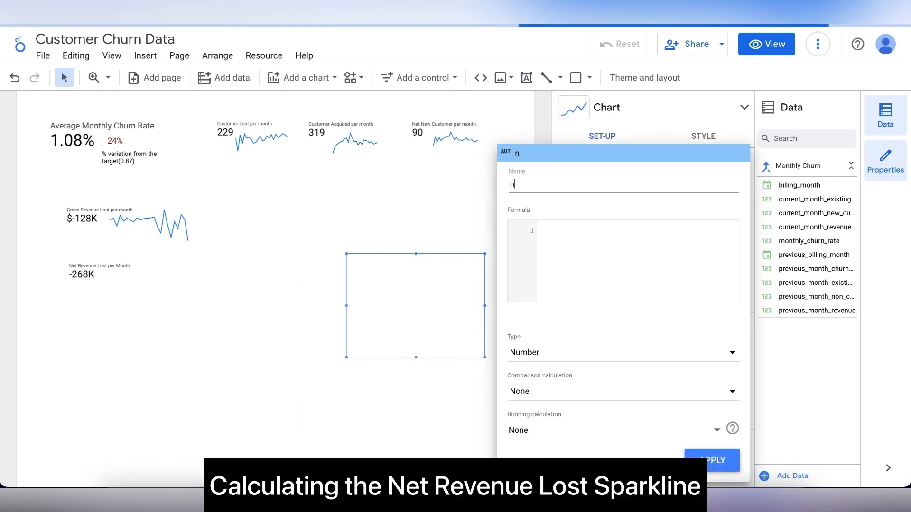
text(et Revenue Lost )
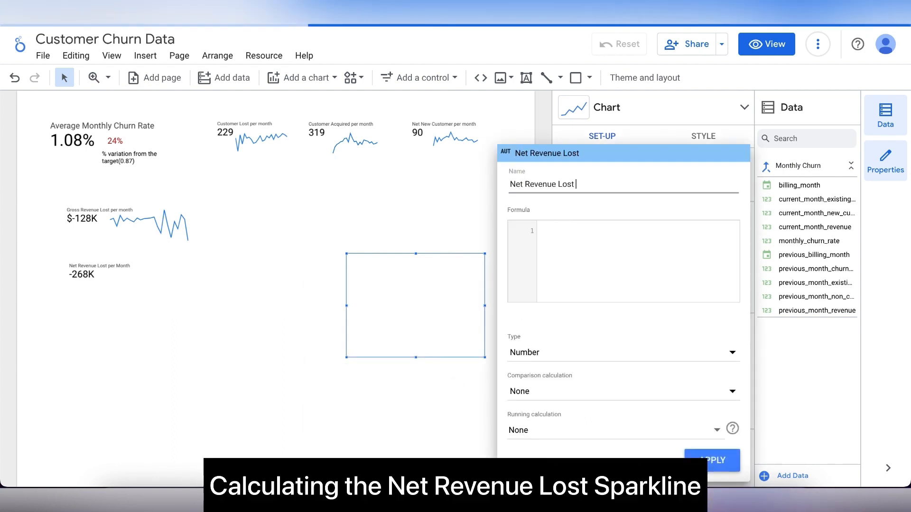
text(per month)
Begin the Net Revenue Lost per month formula with SUM(previous_month_churned_customer_revenue).
click(604, 252)
text(()
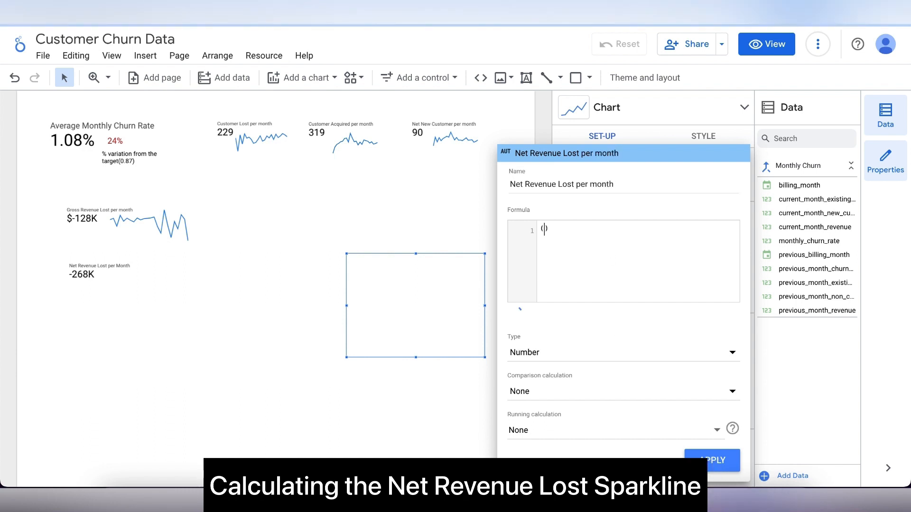
text(SUM(pre)
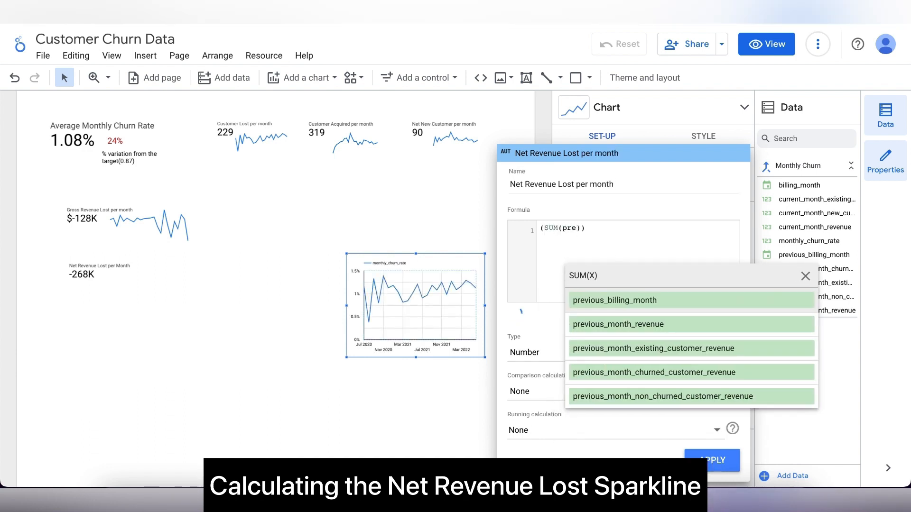
click(682, 372)
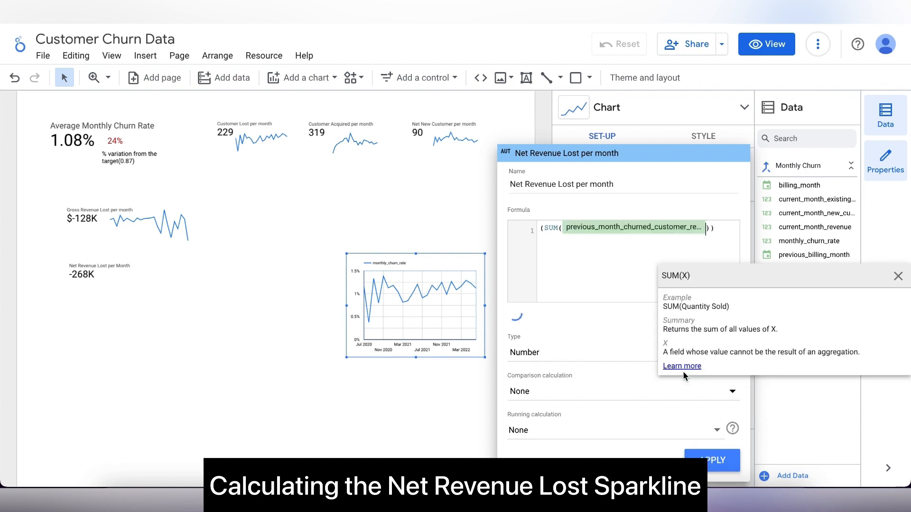
Add SUM(previous_month_non_churned_customer_revenue - current_month_existing_customer_revenue) to the Net Revenue Lost per month formula.
text()+ SUM(PR)
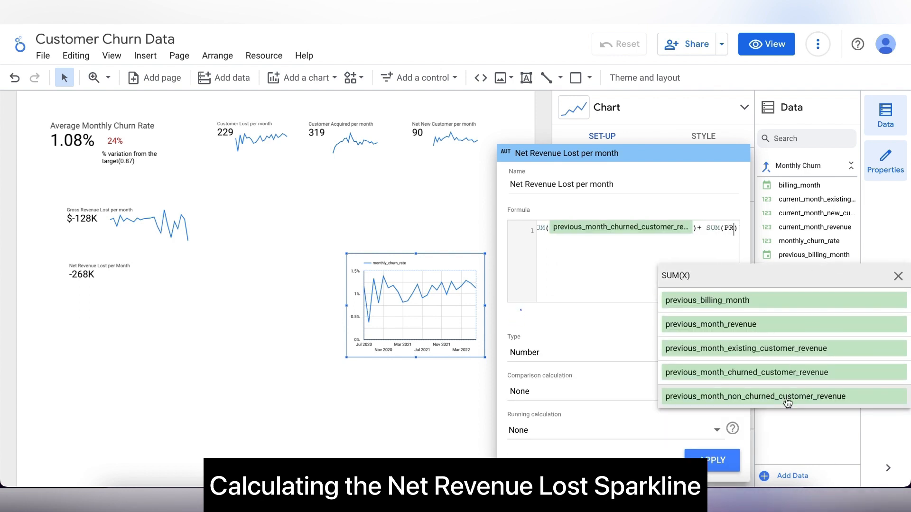
click(783, 399)
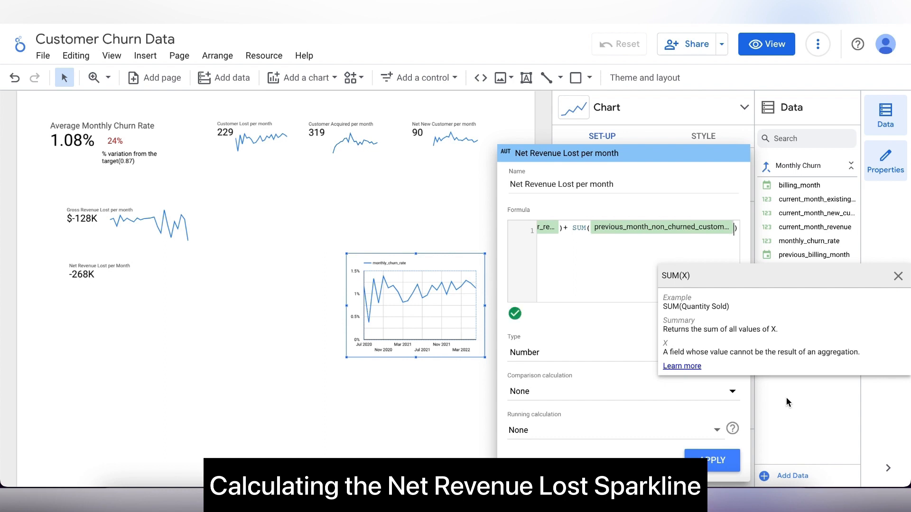
text(- CU)
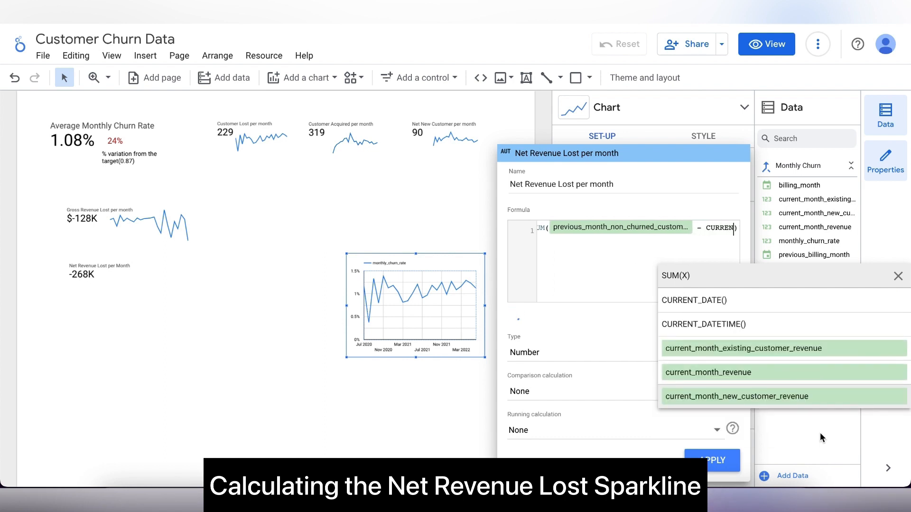
text(RREN)
click(801, 350)
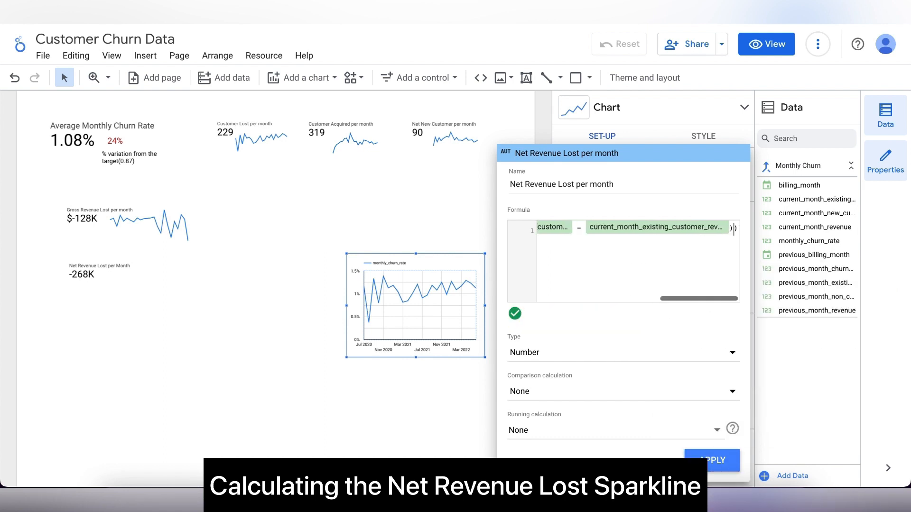
Subtract SUM(current_month_new_customer_revenue) in the Net Revenue Lost per month formula.
text(SUM(cu)
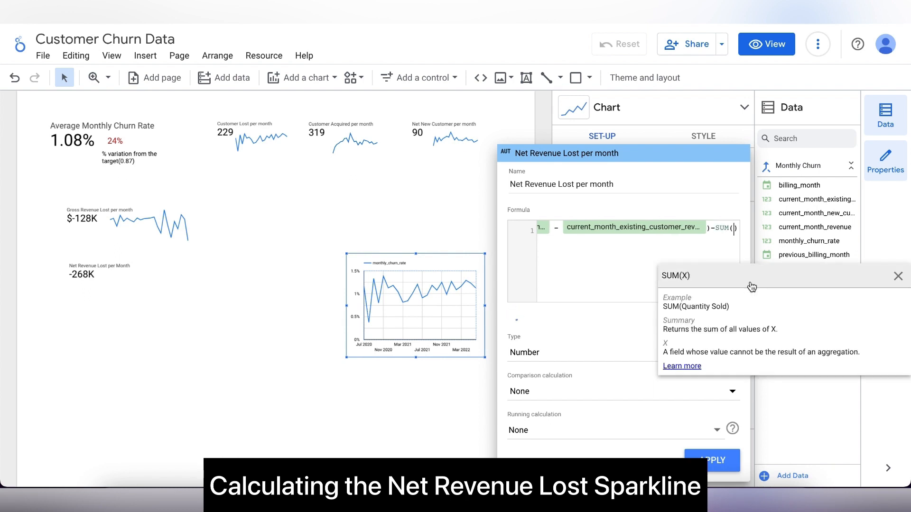
text(r)
click(775, 394)
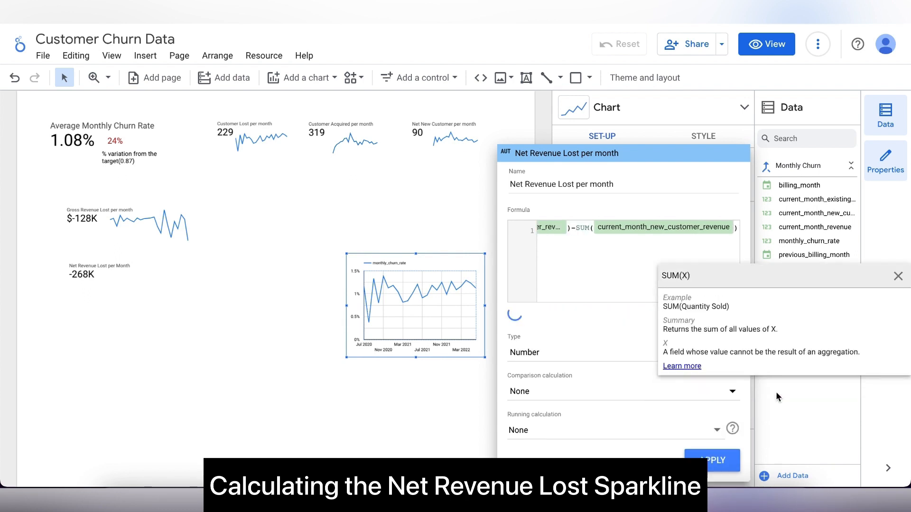
text())
Set the Net Revenue Lost per month field to a Currency type and apply the metric.
click(646, 354)
mouse_move(641, 383)
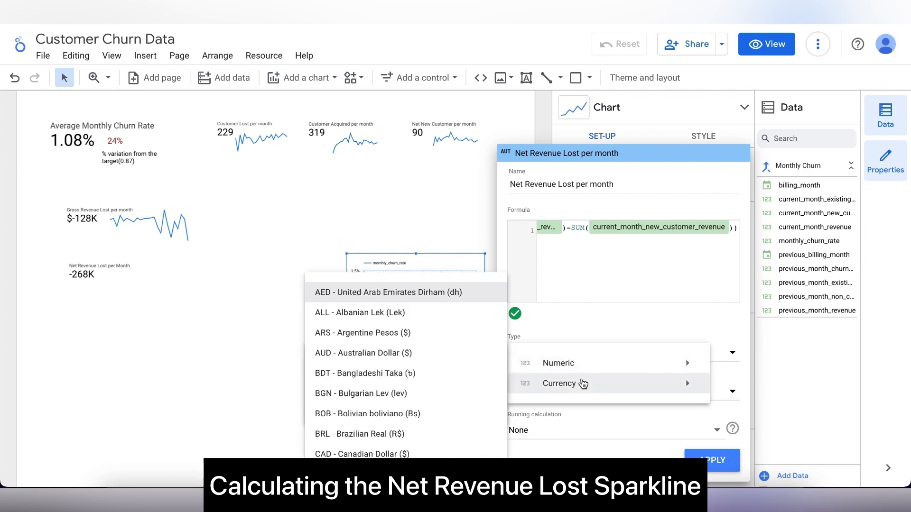
scroll(431, 347, down, 15)
click(429, 360)
click(718, 467)
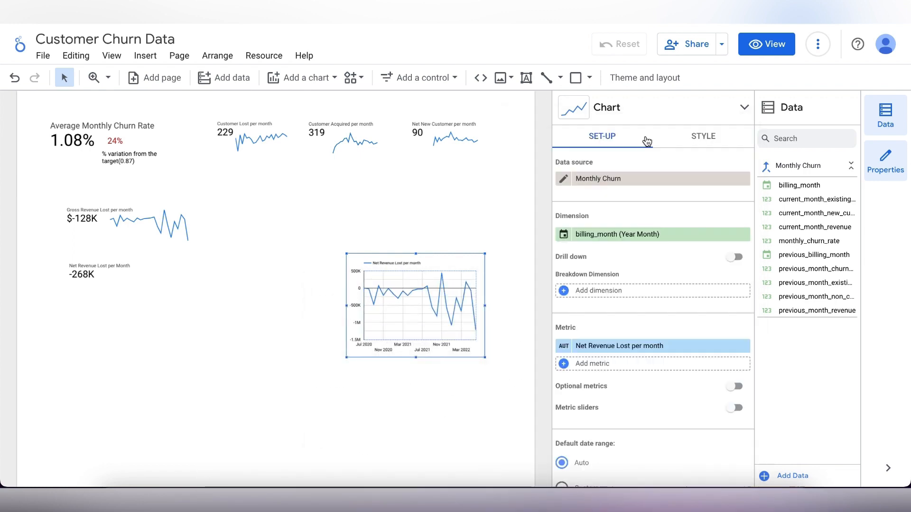
Convert the Net Revenue Lost chart to a sparkline and fit it beside the Net Revenue Lost per Month scorecard.
click(744, 107)
click(713, 128)
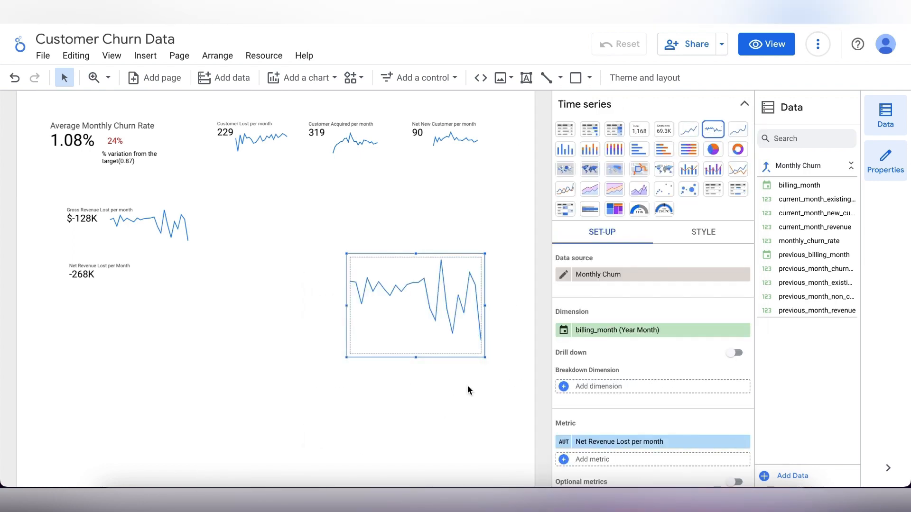
drag(484, 357, 185, 296)
click(232, 305)
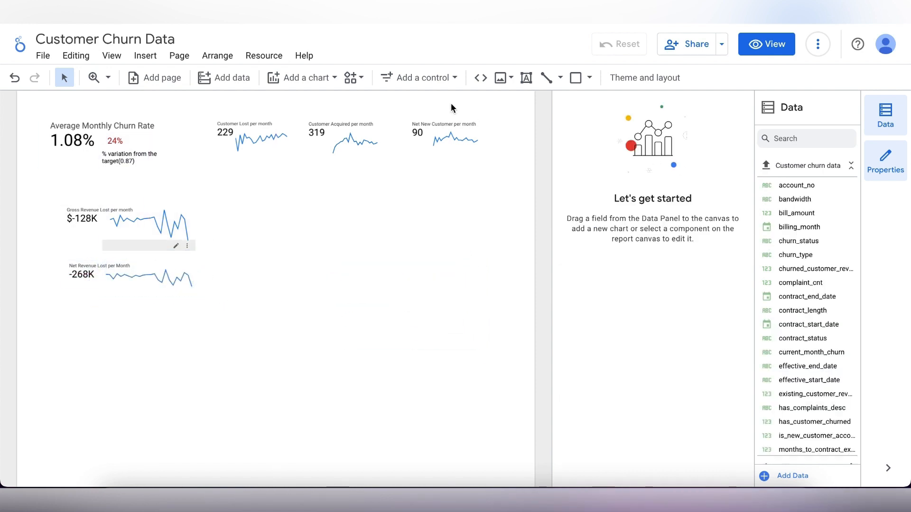
Insert a time series chart in the page's open middle area and set its billing_month dimension to Year Month.
click(304, 78)
click(296, 190)
click(299, 217)
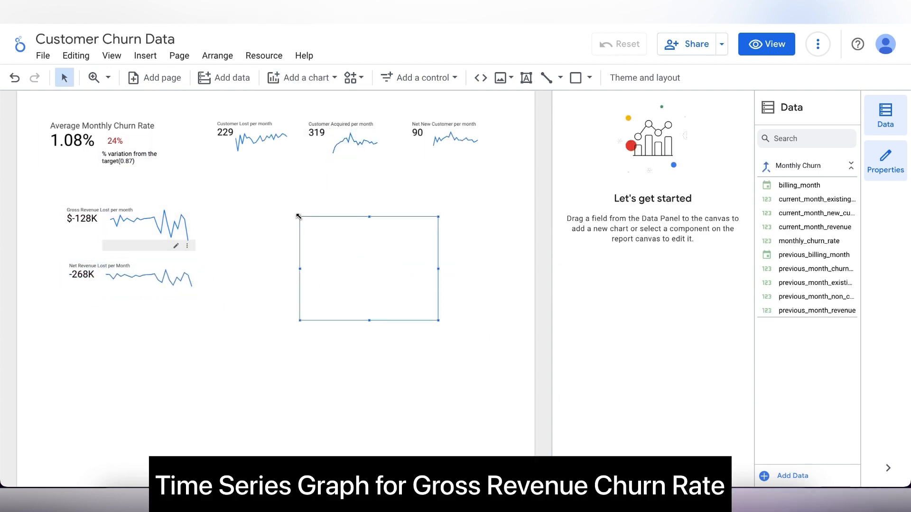
click(650, 235)
click(683, 277)
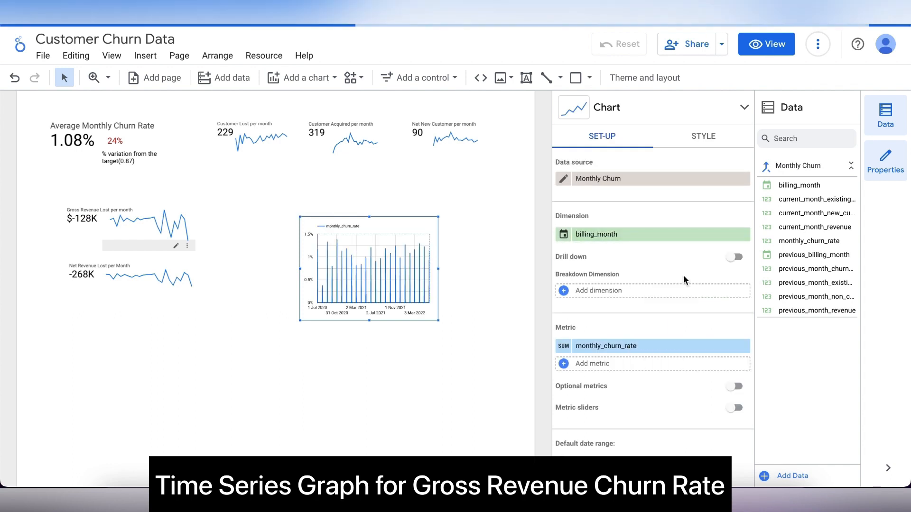
click(562, 234)
click(616, 307)
mouse_move(611, 356)
click(417, 380)
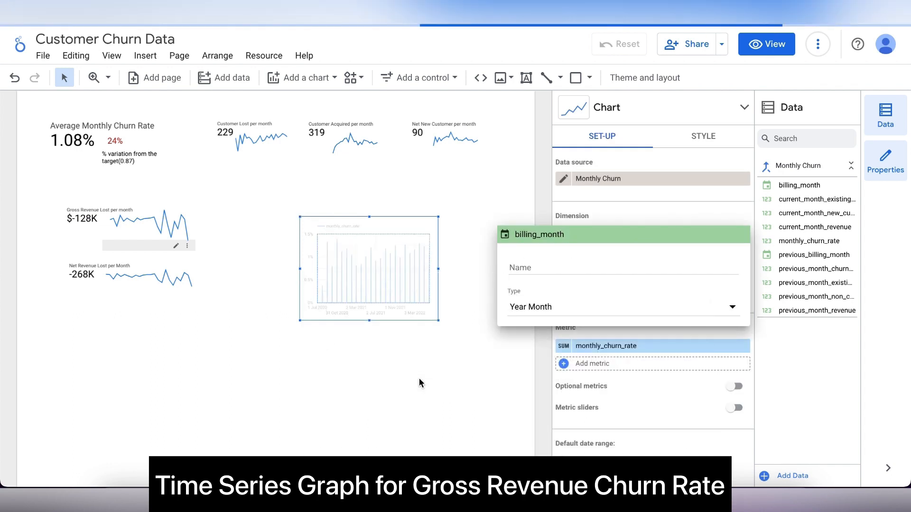
Replace the time series metric with a calculated field named Gross Revenue Churn Rate.
click(627, 346)
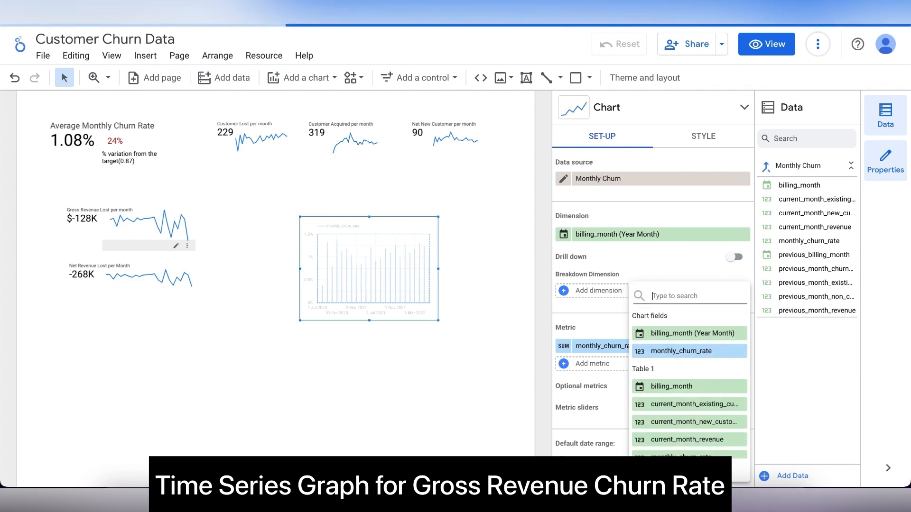
text(G)
text(ross Revenue Ch)
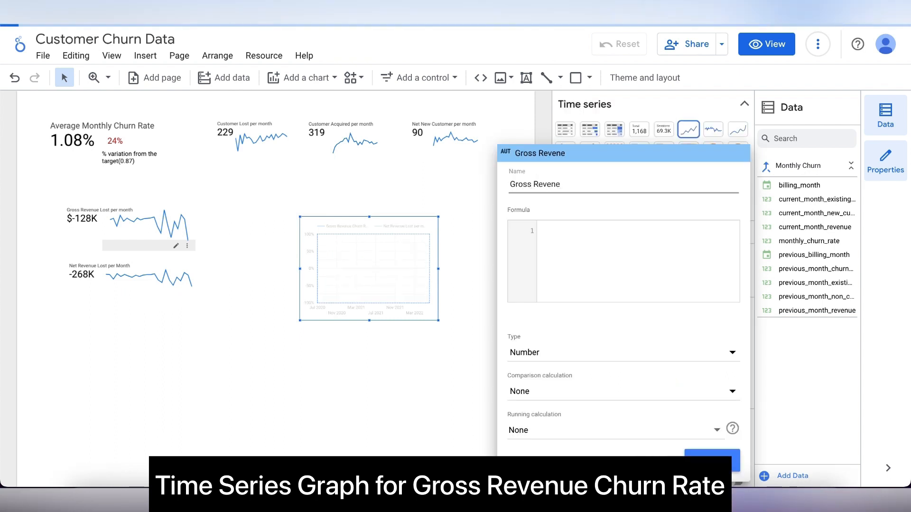
Begin the Gross Revenue Churn Rate formula with SUM(previous_month_churned_customer_revenue) followed by a plus sign.
text((SUM()
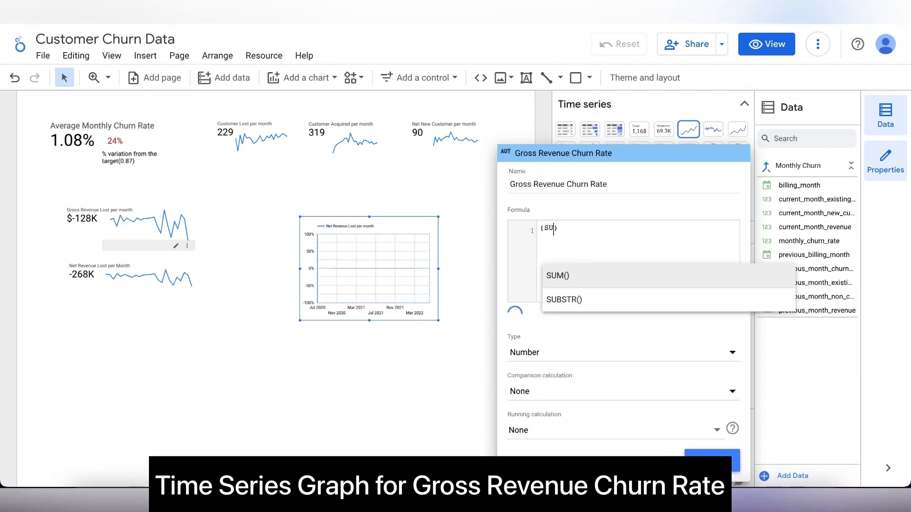
text(pre)
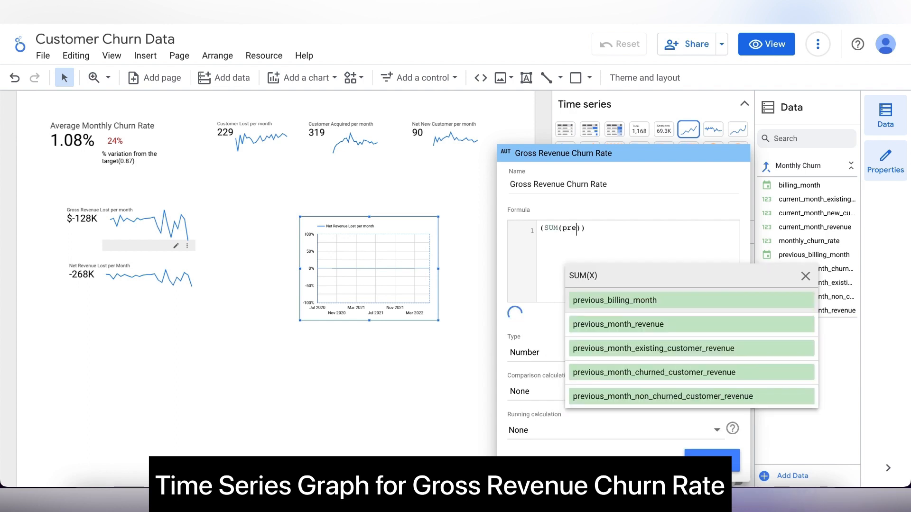
click(695, 374)
text()+)
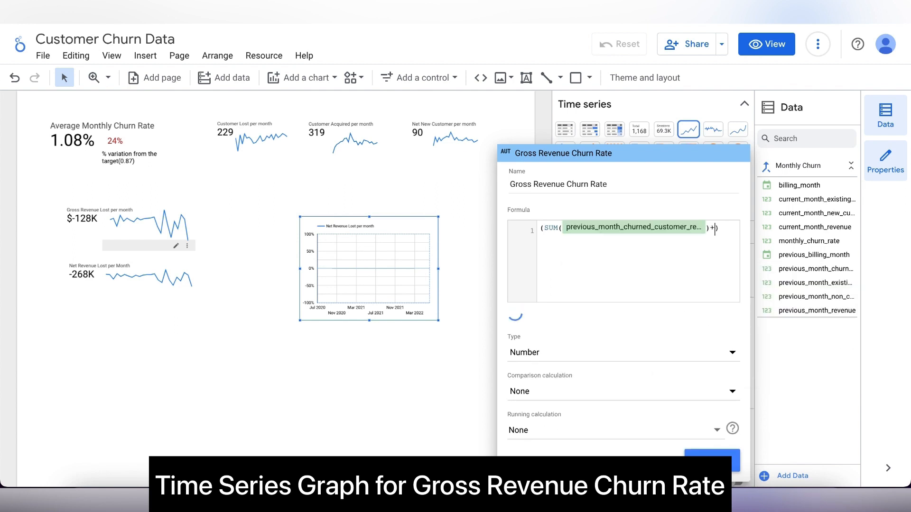
Add SUM(previous_month_non_churned_customer_revenue - current_month_existing_customer_revenue) to the Gross Revenue Churn Rate formula.
text(SUM)
click(687, 273)
text(pre)
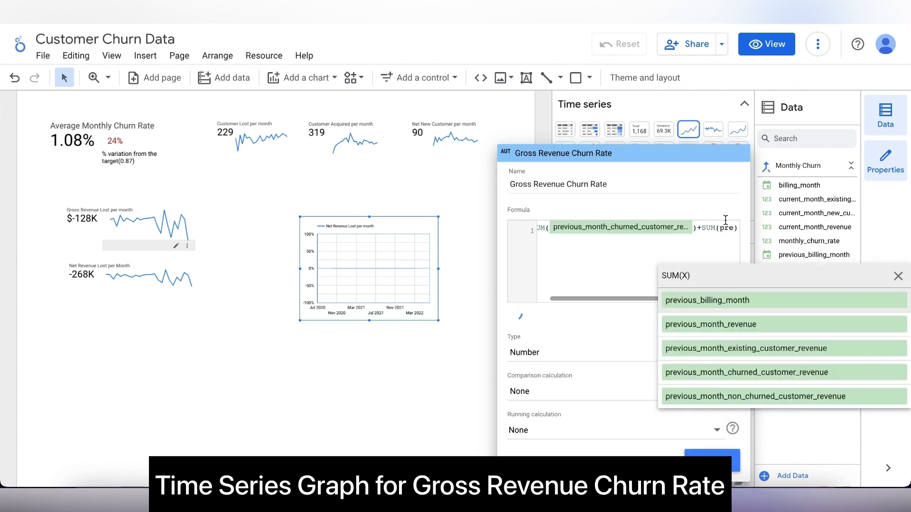
click(756, 396)
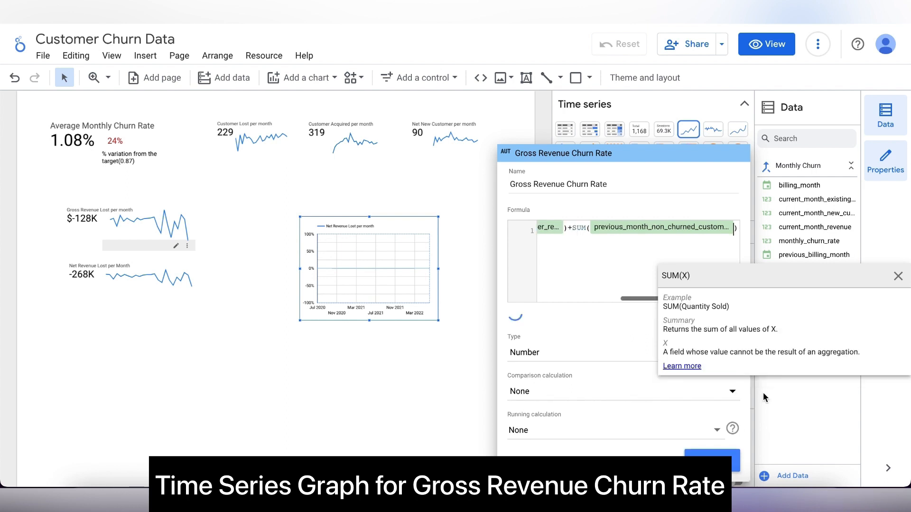
text(curr)
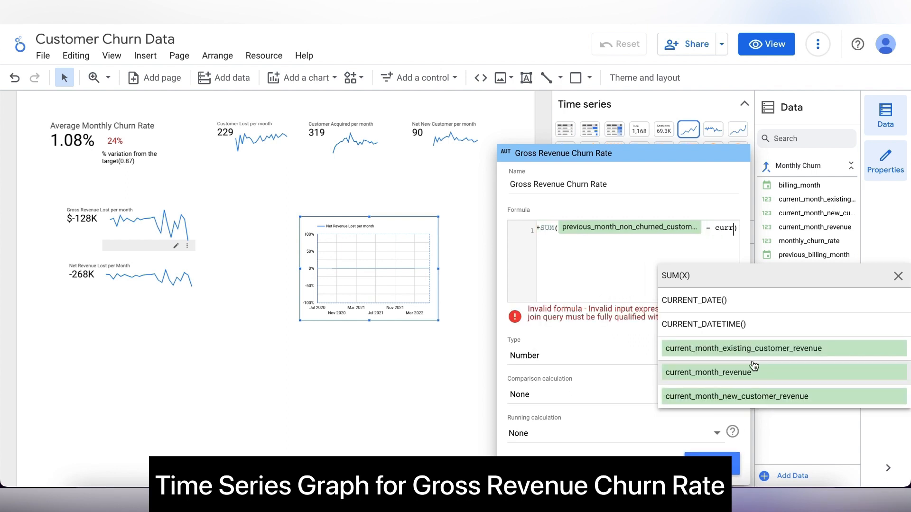
click(740, 347)
Divide the Gross Revenue Churn Rate formula by SUM(previous_month_revenue), and apply the field with its type set to Percent.
text()su)
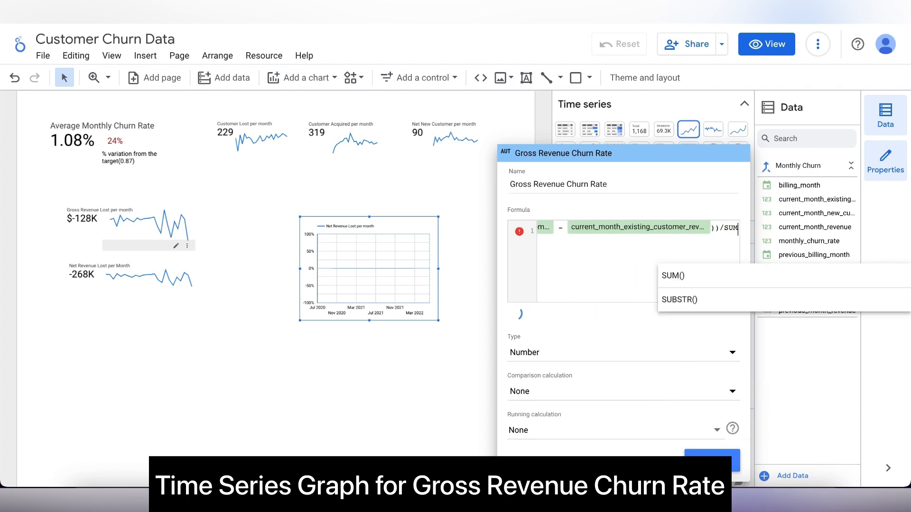
click(726, 285)
text(pre)
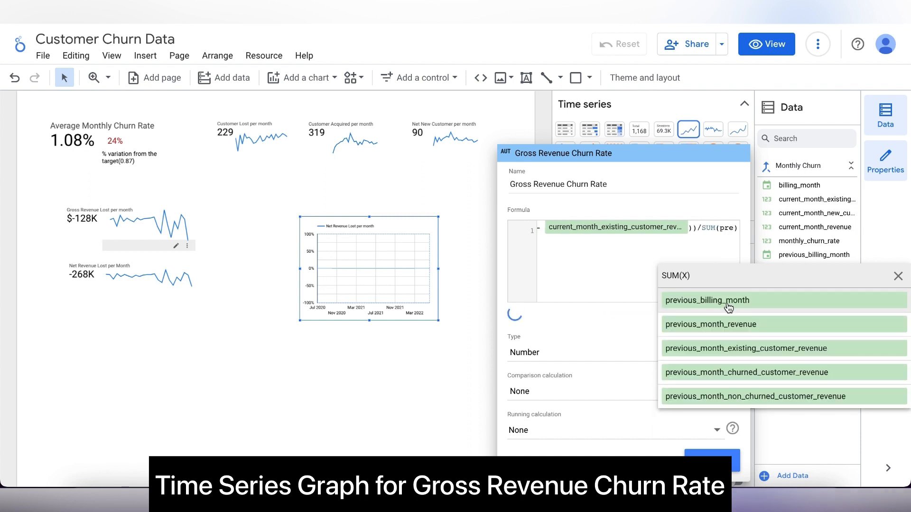
click(740, 324)
click(565, 354)
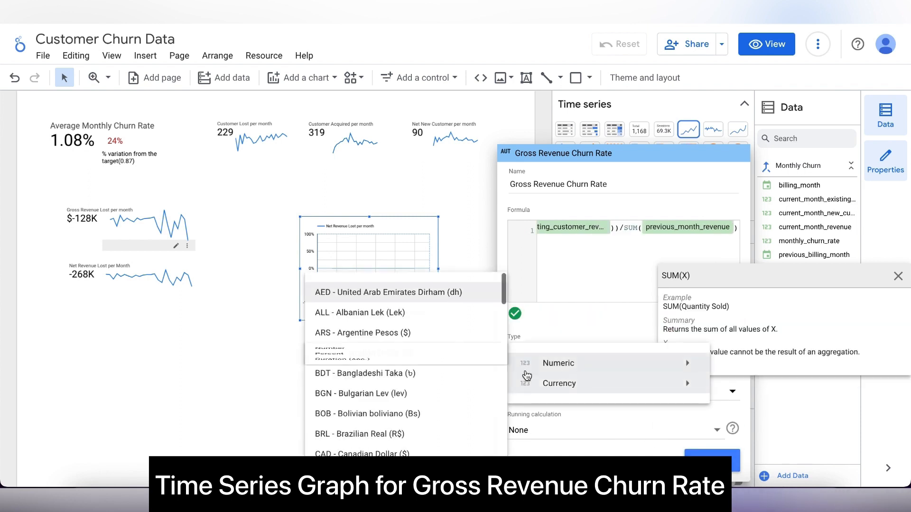
mouse_move(558, 363)
click(486, 384)
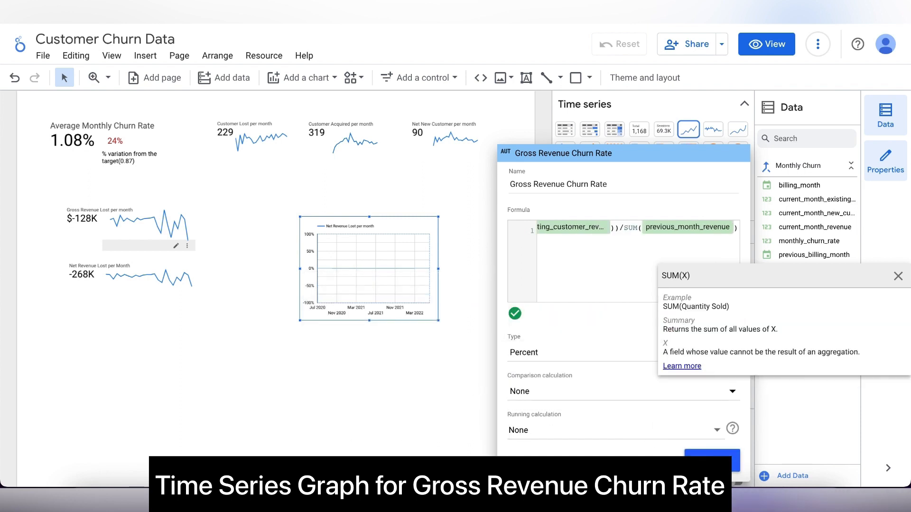
click(712, 461)
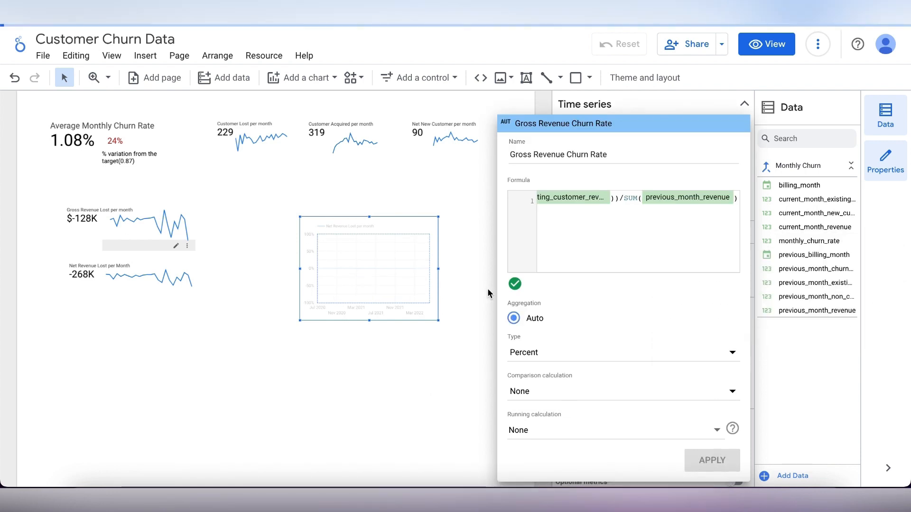
Add a second metric to the time series as a calculated field named Net Revenue Churn Rate.
scroll(626, 397, down, 2)
click(624, 396)
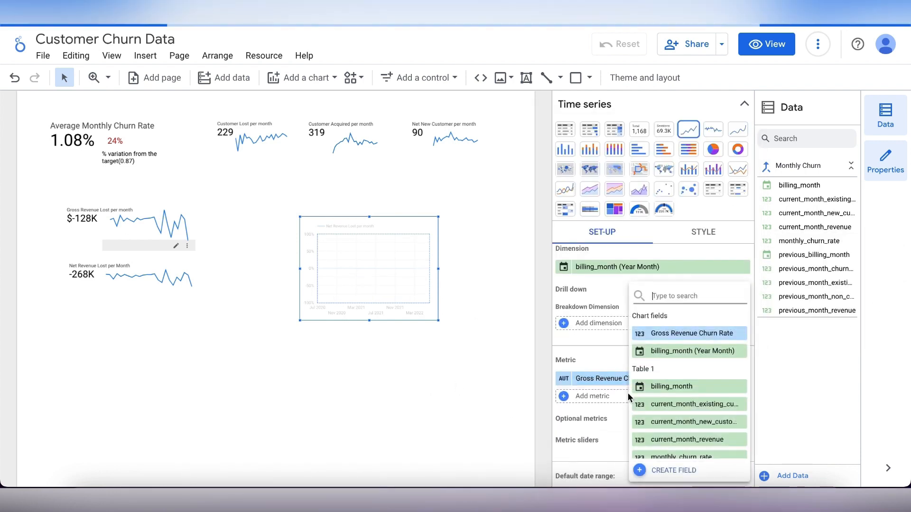
click(673, 470)
text(NEet)
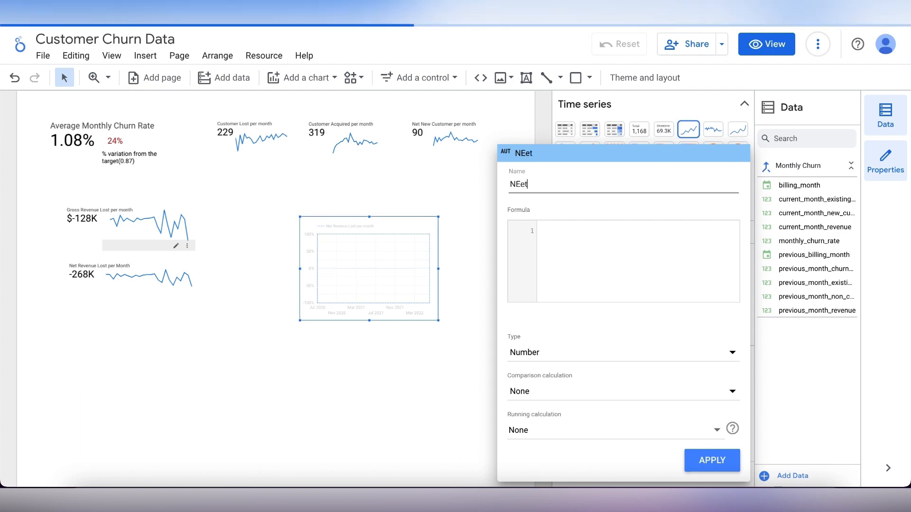
text(t Revenue Churn Rate)
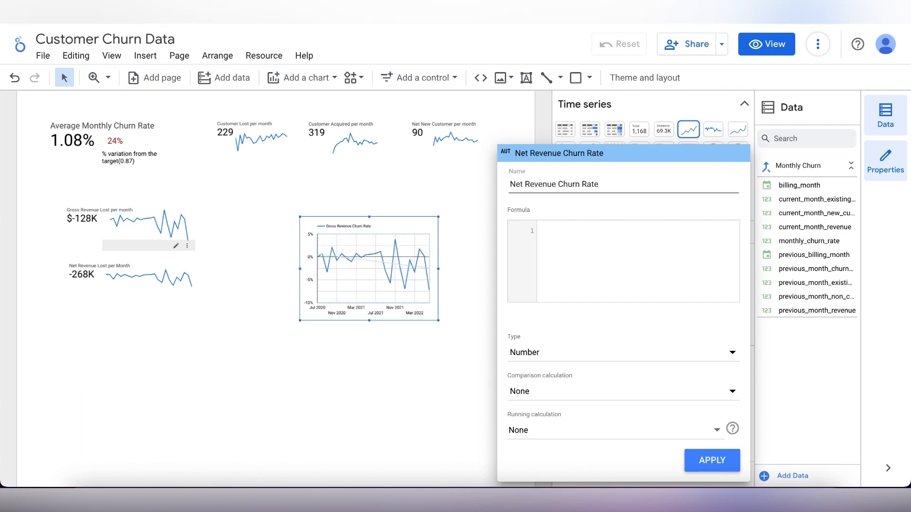
Begin the Net Revenue Churn Rate formula with (SUM(previous_month_churned_customer_revenue)+SUM(previous_month_non_churned_customer_revenue - current_month_existing_customer_revenue), followed by a minus sign.
text((SUM(P)
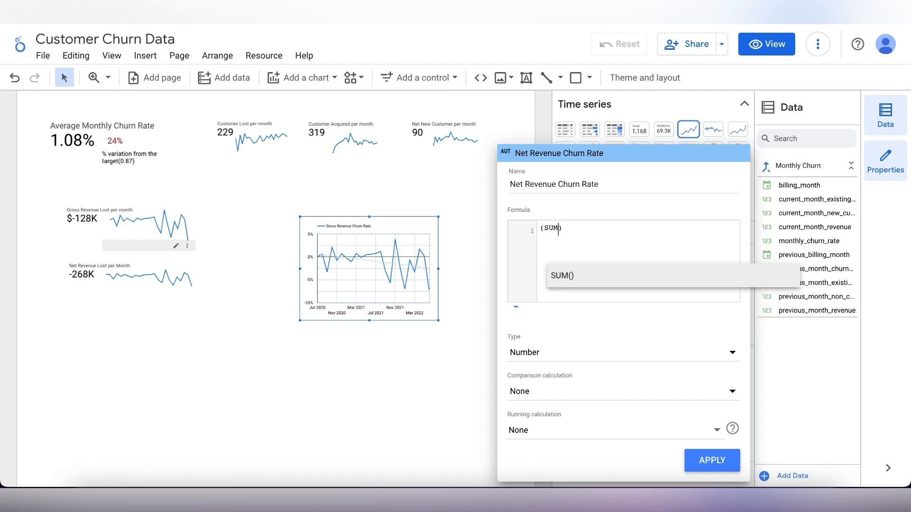
text(R)
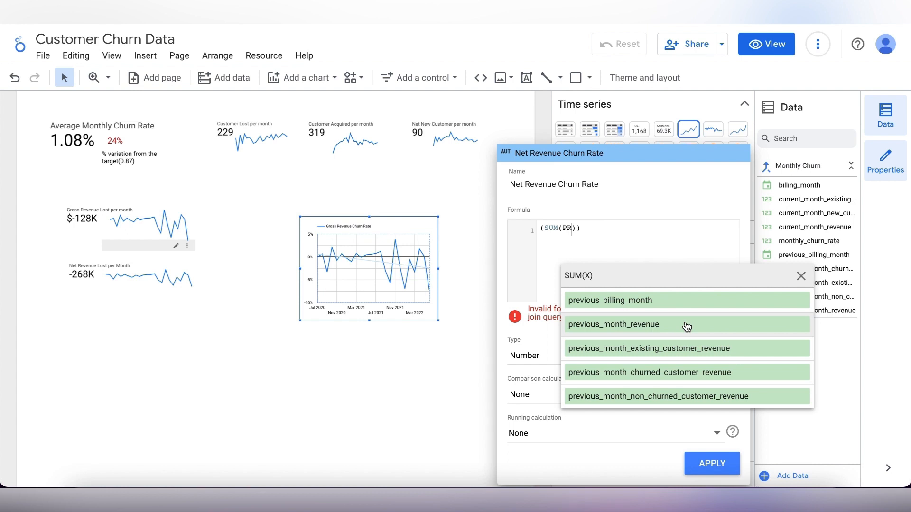
click(685, 373)
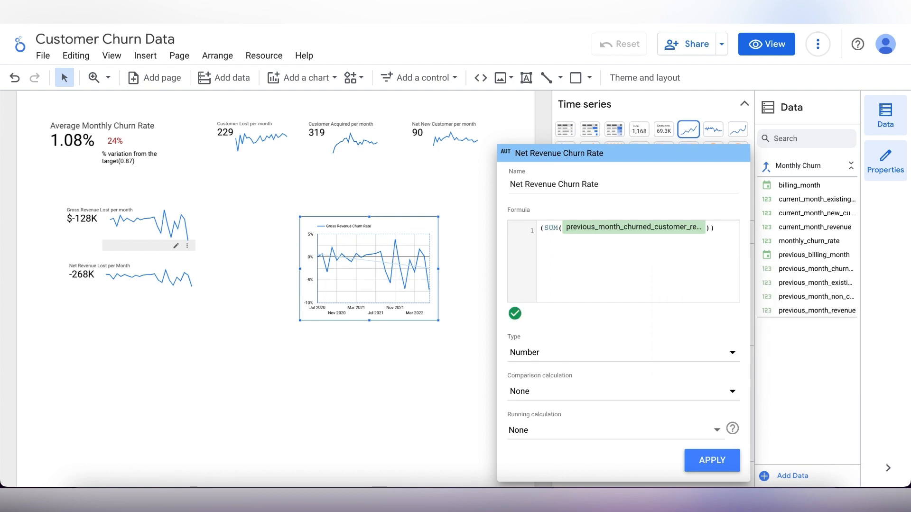
text()+SUM(pre)
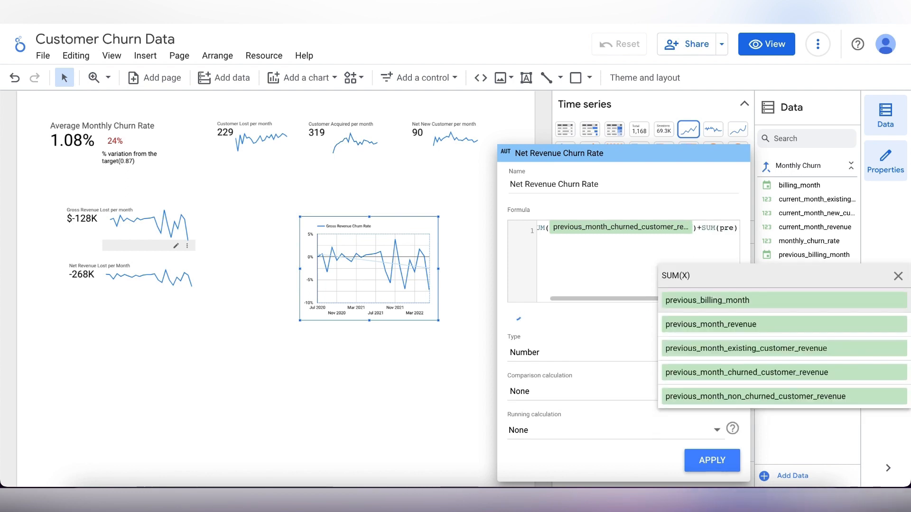
click(804, 397)
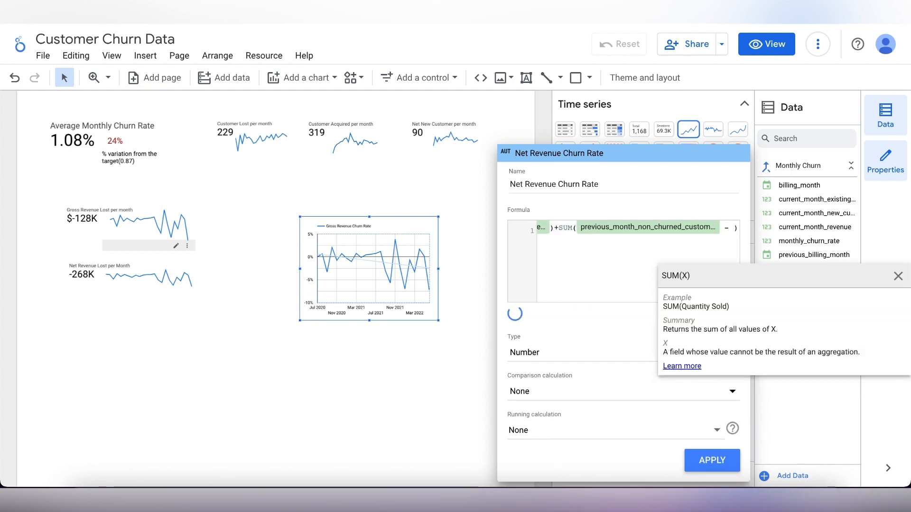
text(curr)
click(783, 350)
text()-)
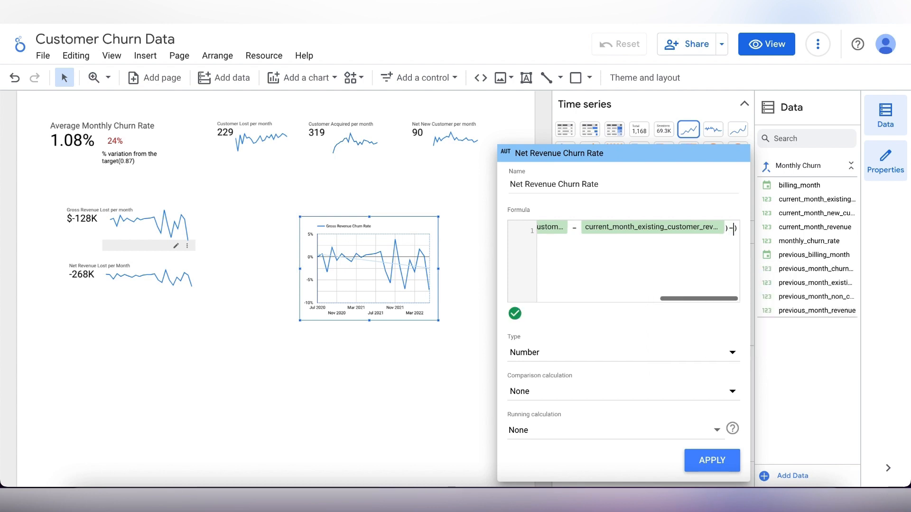
Complete the Net Revenue Churn Rate formula by subtracting SUM(current_month_new_customer_revenue) and dividing the bracketed total by SUM(previous_month_revenue).
text(SUM(CUR)
click(778, 394)
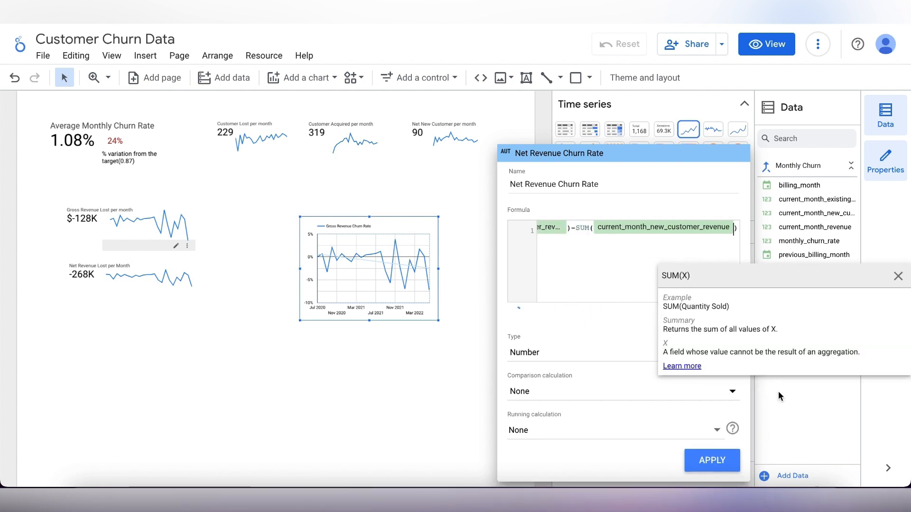
text()/SUM()
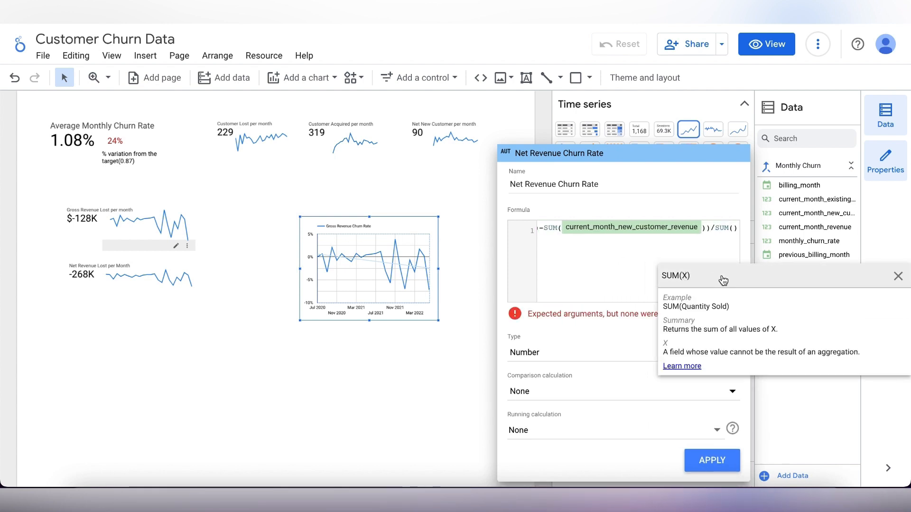
text(prev)
click(738, 324)
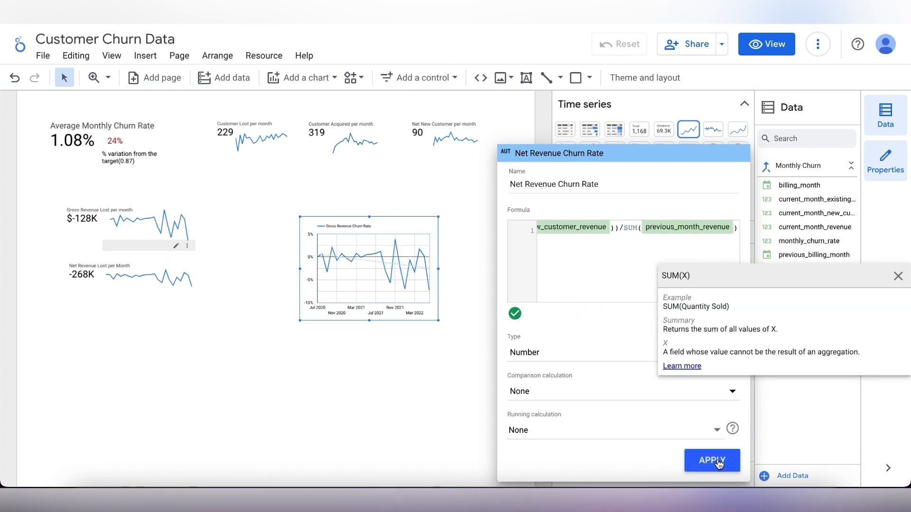
Set the Net Revenue Churn Rate field's type to Percent and apply the field to the chart.
click(583, 352)
click(462, 382)
click(707, 459)
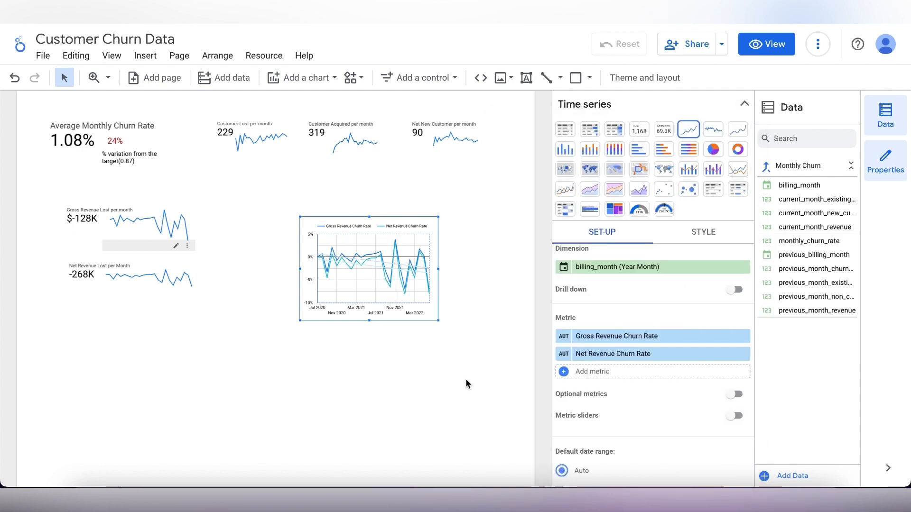
Make the revenue churn rate chart's grid lines white and widen the chart towards the revenue lost scorecards.
click(678, 238)
click(676, 408)
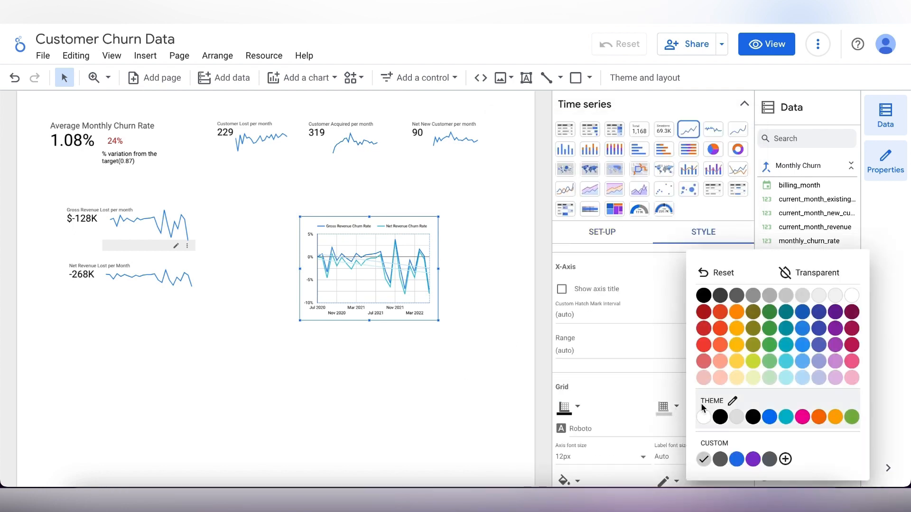
click(702, 421)
click(451, 362)
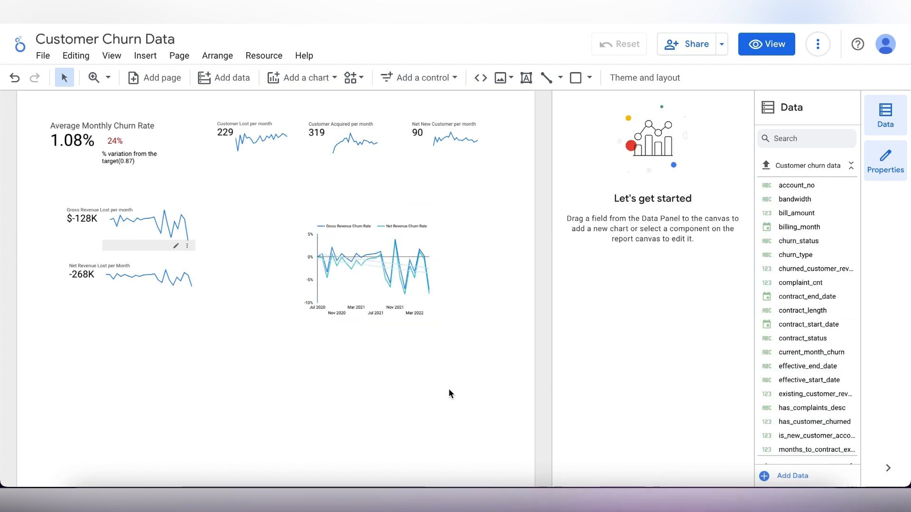
drag(298, 322, 262, 303)
click(263, 347)
Insert an area chart below the Net Revenue Lost per Month scorecard, using Customer churn data as its source.
click(311, 78)
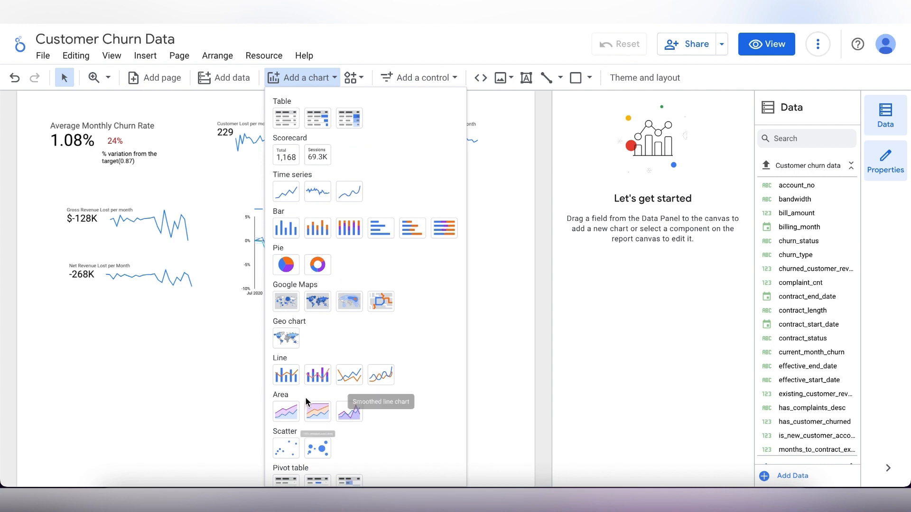
click(310, 409)
scroll(214, 368, down, 3)
drag(251, 318, 110, 272)
click(640, 178)
click(674, 221)
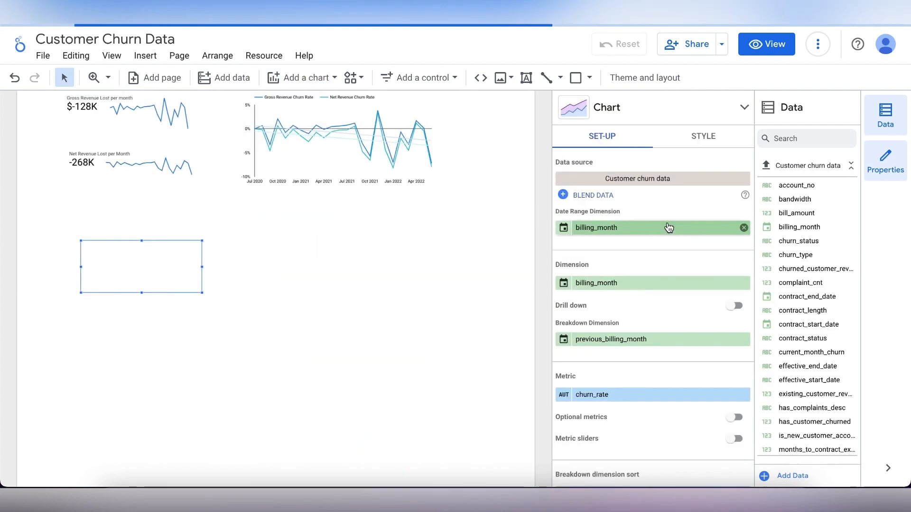
Set the area chart's billing_month dimension to the Year Month type.
click(566, 280)
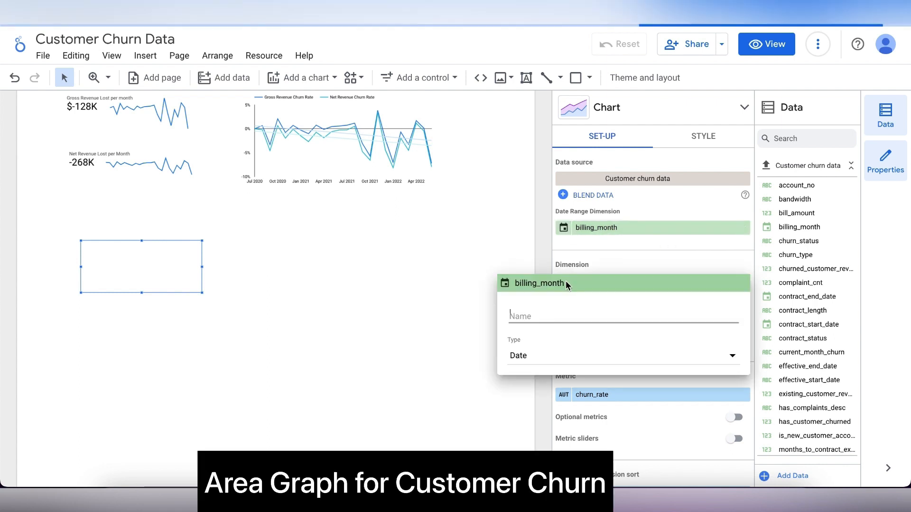
click(570, 356)
mouse_move(569, 381)
click(440, 386)
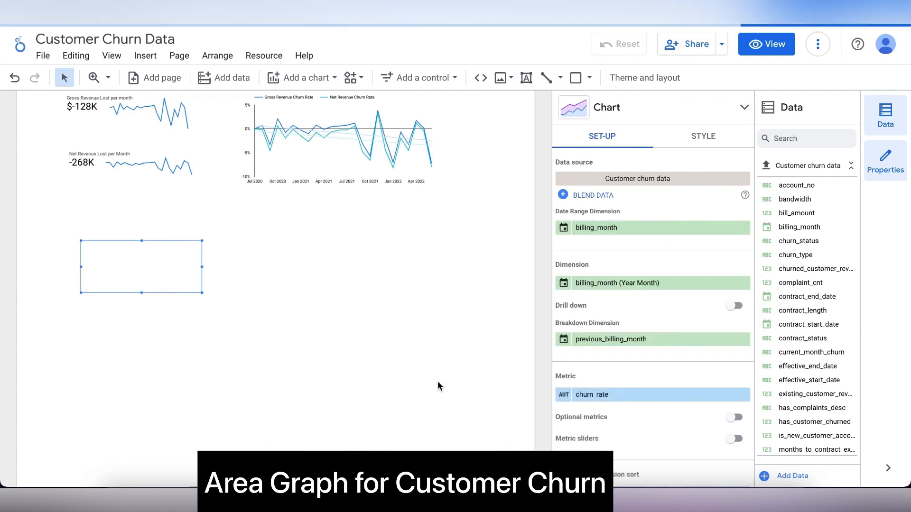
Replace the area chart's churn_rate metric with contract_status.
scroll(623, 371, down, 1)
click(623, 372)
text(CON)
key(BackSpace)
key(BackSpace)
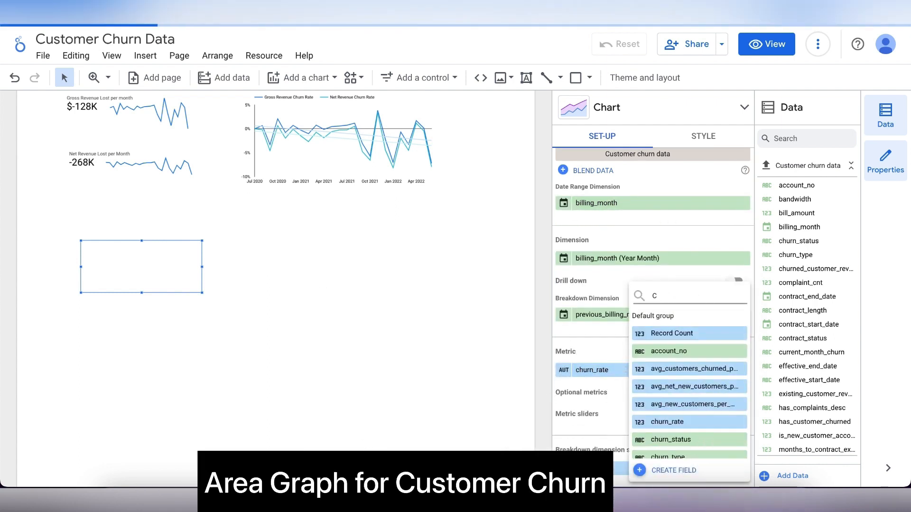
text(ontract)
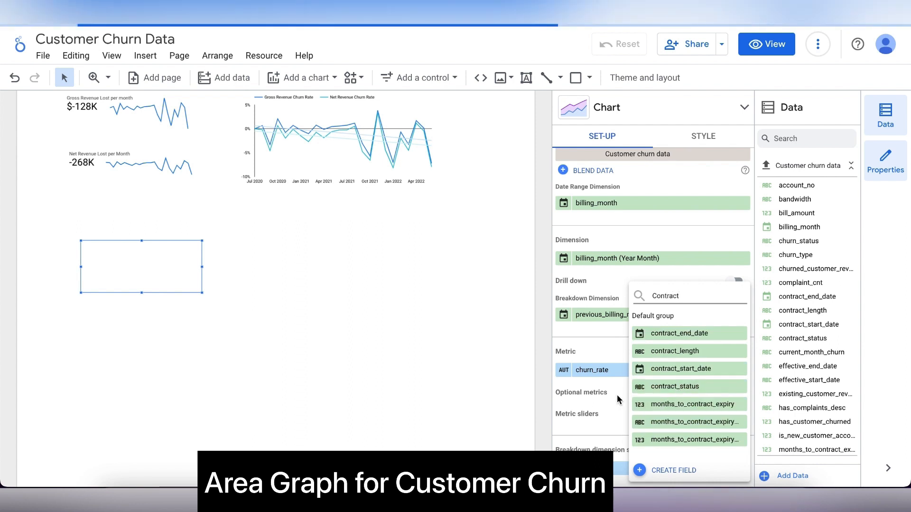
click(683, 386)
Replace the area chart's breakdown dimension with contract_status.
scroll(634, 308, down, 1)
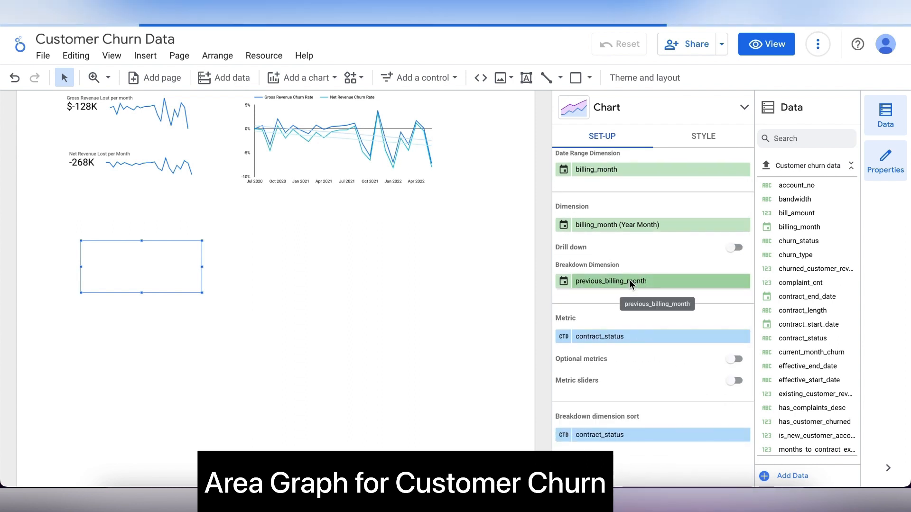
click(616, 281)
text(cont)
click(683, 378)
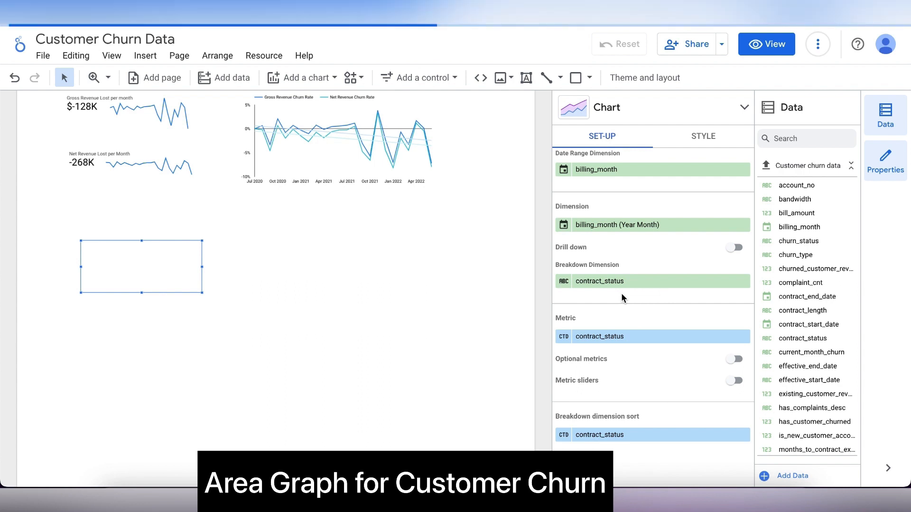
Set the area chart's metric to has_customer_churned and name it Customer Churned.
click(590, 334)
text(has)
click(674, 352)
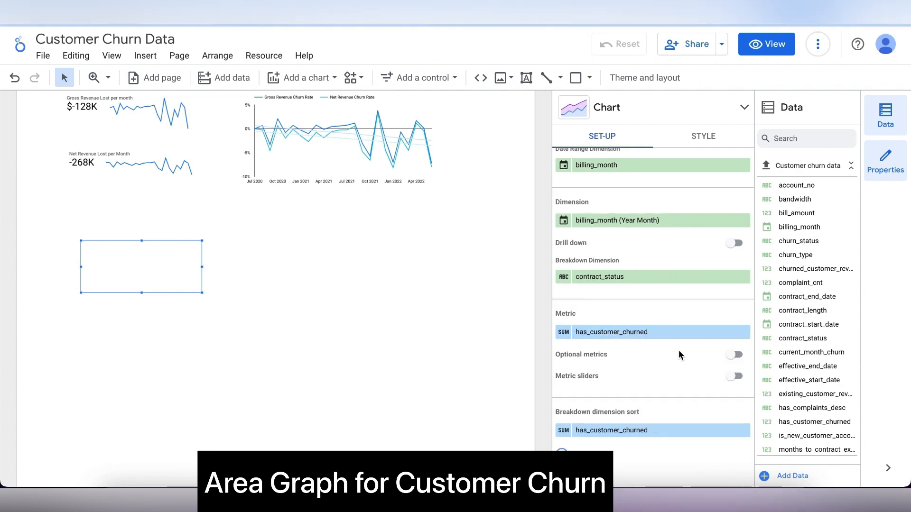
click(563, 333)
text(Customer Churned)
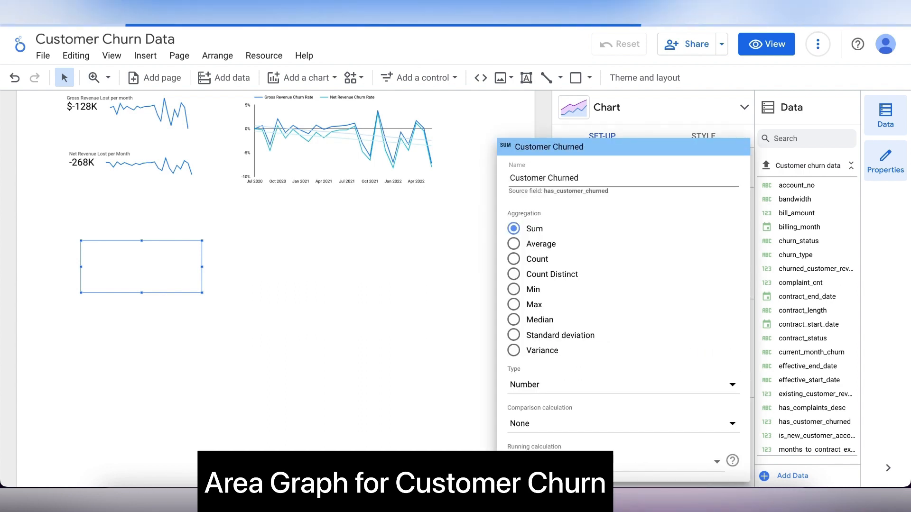
click(489, 387)
Set the area chart's breakdown dimension sort to contract_status.
scroll(631, 403, down, 1)
click(609, 400)
click(602, 383)
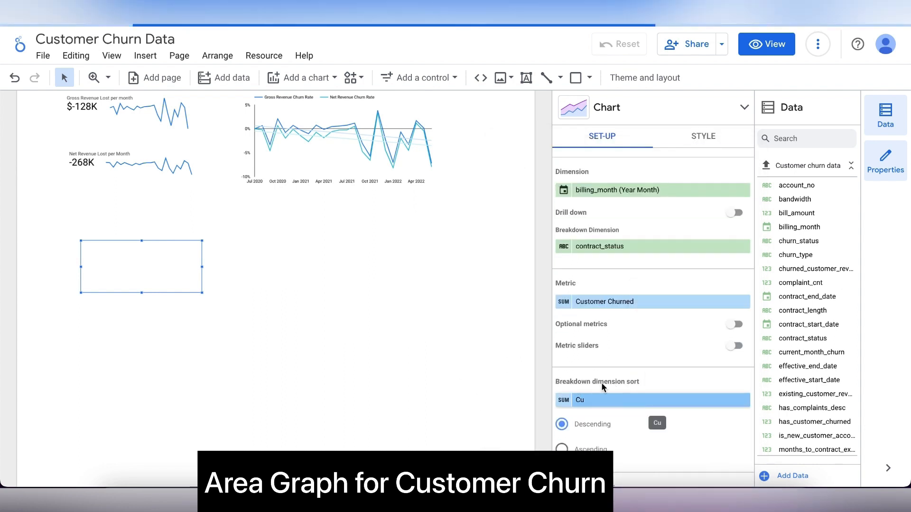
scroll(608, 390, up, 1)
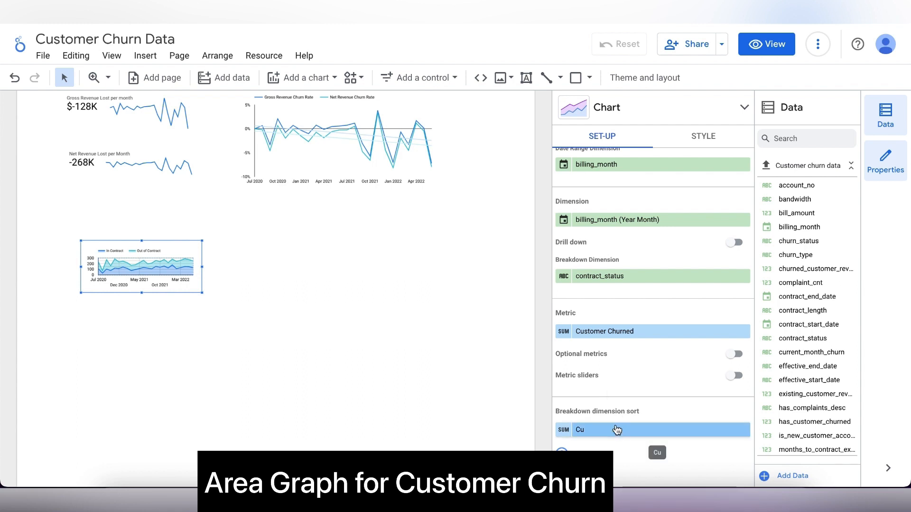
click(615, 430)
click(641, 353)
scroll(614, 404, down, 1)
scroll(615, 406, down, 1)
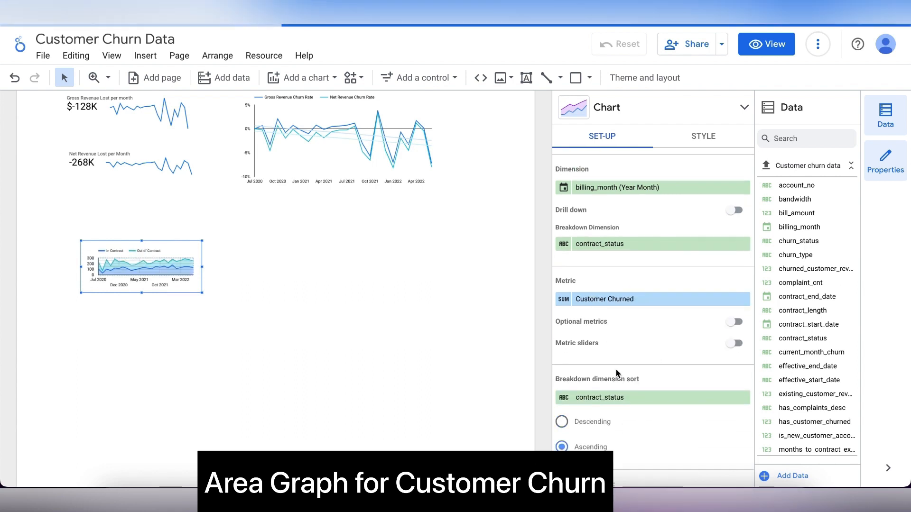
Move the area chart's legend to the bottom of the chart.
click(694, 142)
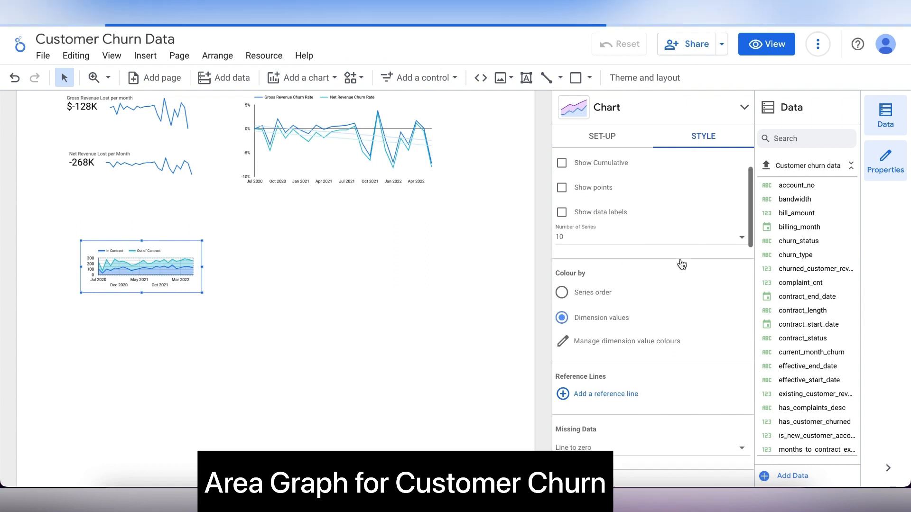
scroll(680, 260, down, 3)
scroll(680, 258, down, 10)
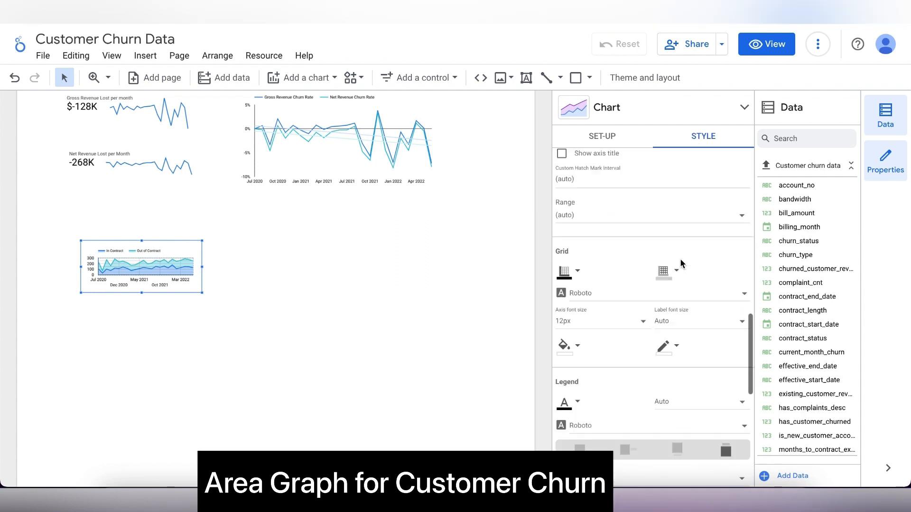
click(669, 387)
click(608, 377)
click(677, 429)
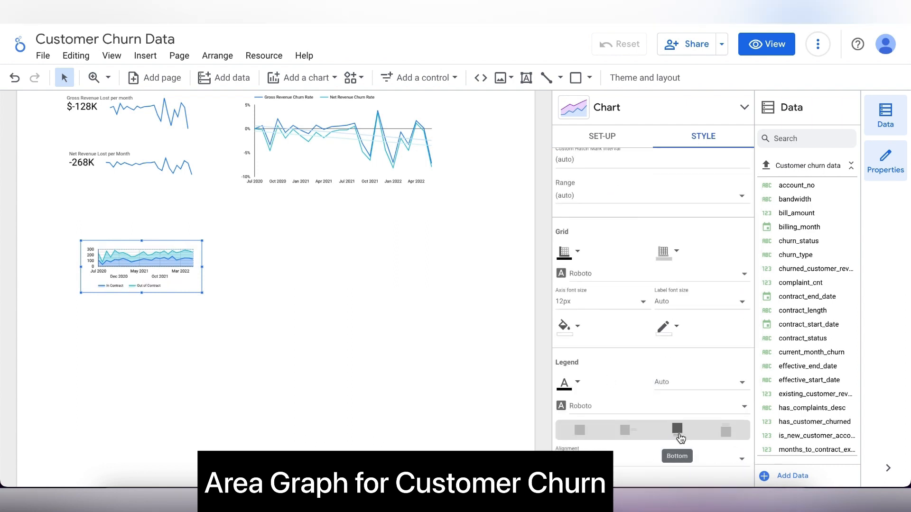
scroll(677, 429, up, 10)
Enlarge the area chart below the revenue scorecards so its plot area is taller and wider.
click(57, 207)
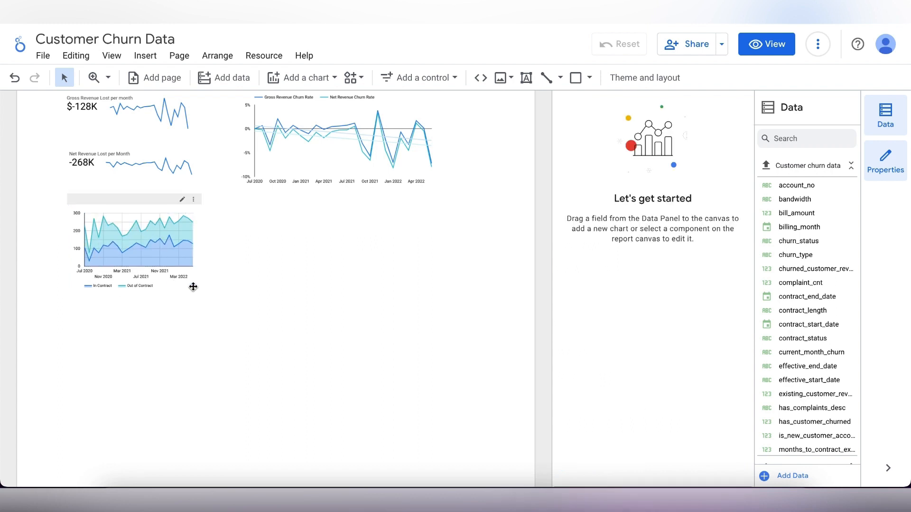
click(182, 201)
click(271, 281)
click(146, 249)
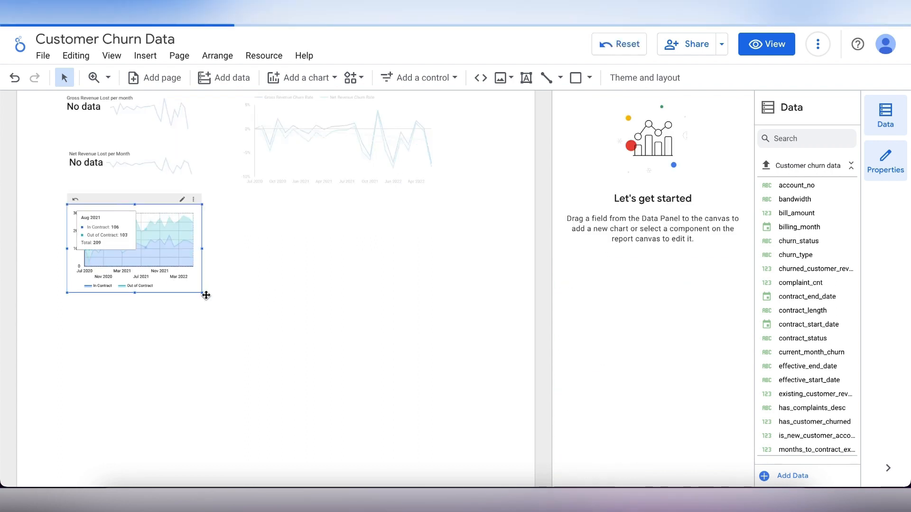
drag(202, 293, 204, 313)
click(203, 313)
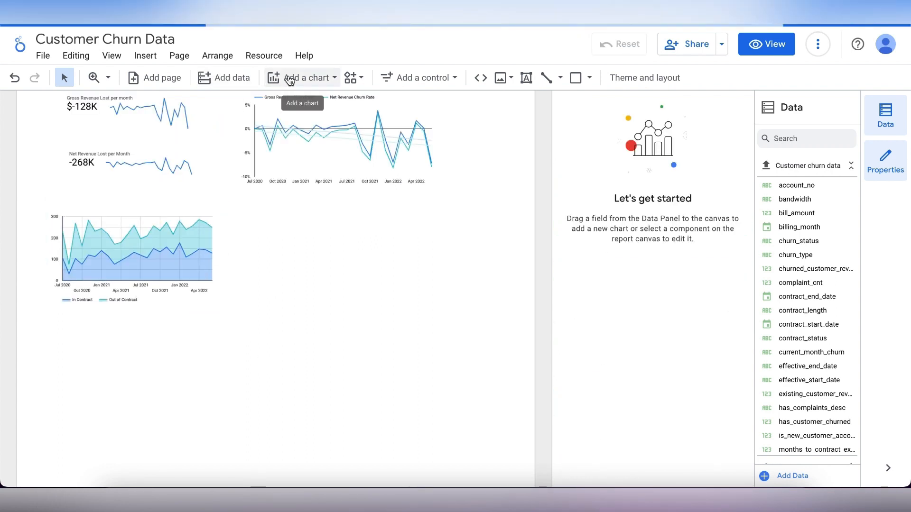
Add a doughnut chart beside the area chart, below the revenue churn rate time series.
click(299, 77)
click(317, 265)
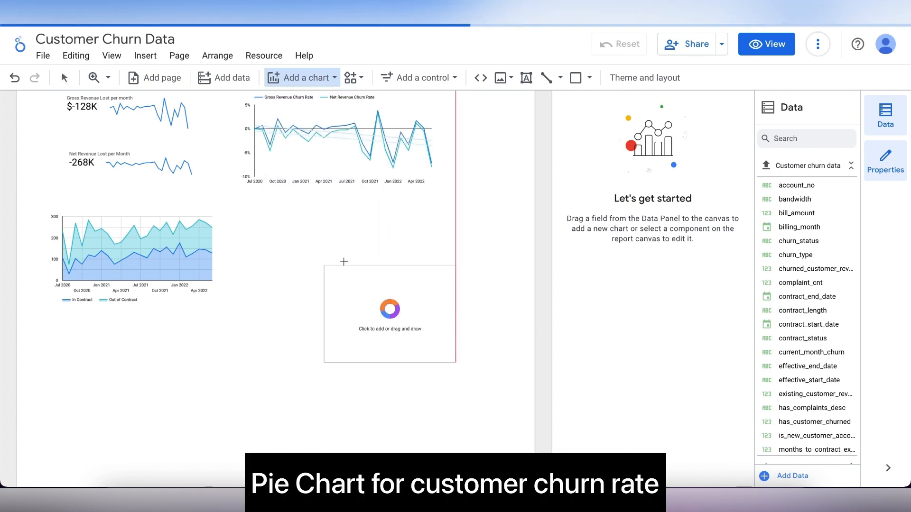
click(249, 219)
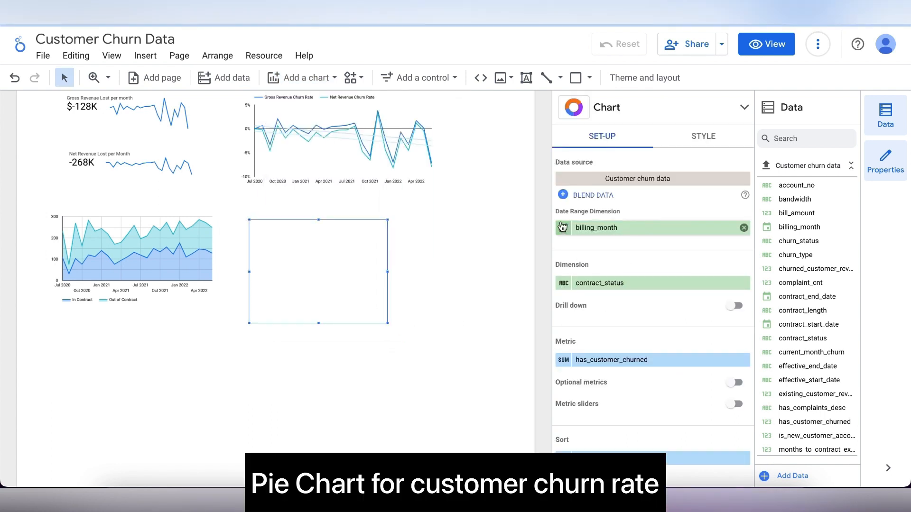
Set the doughnut chart's billing_month date range dimension type to Year Month.
click(563, 228)
click(565, 303)
click(439, 383)
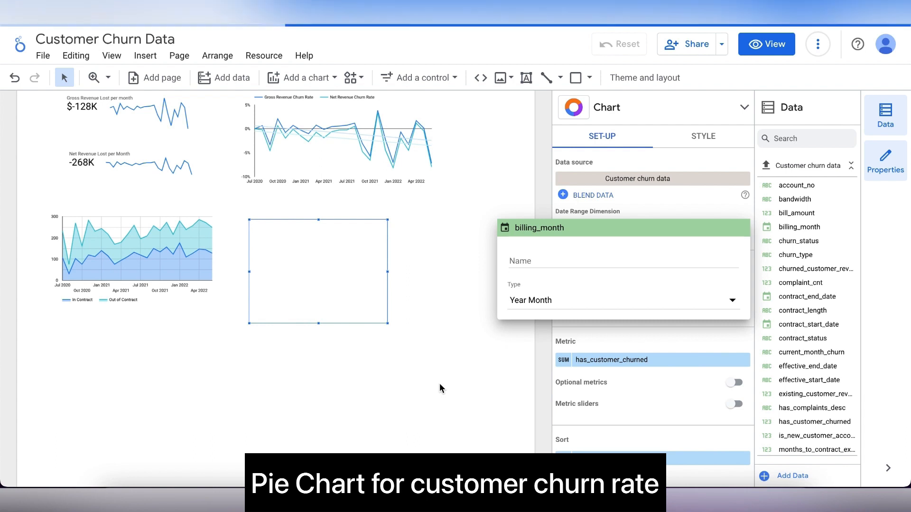
Apply Year Month as the type of the donut chart's billing_month date range dimension.
click(439, 383)
scroll(632, 394, down, 2)
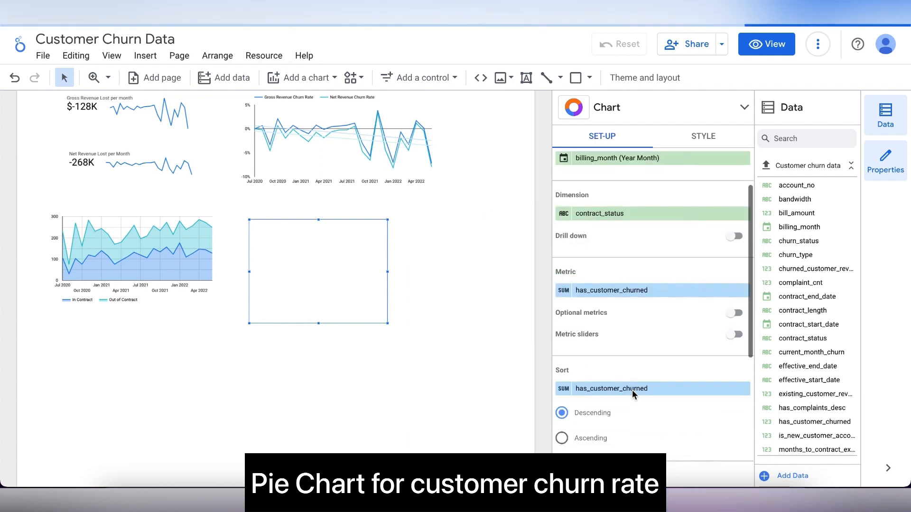
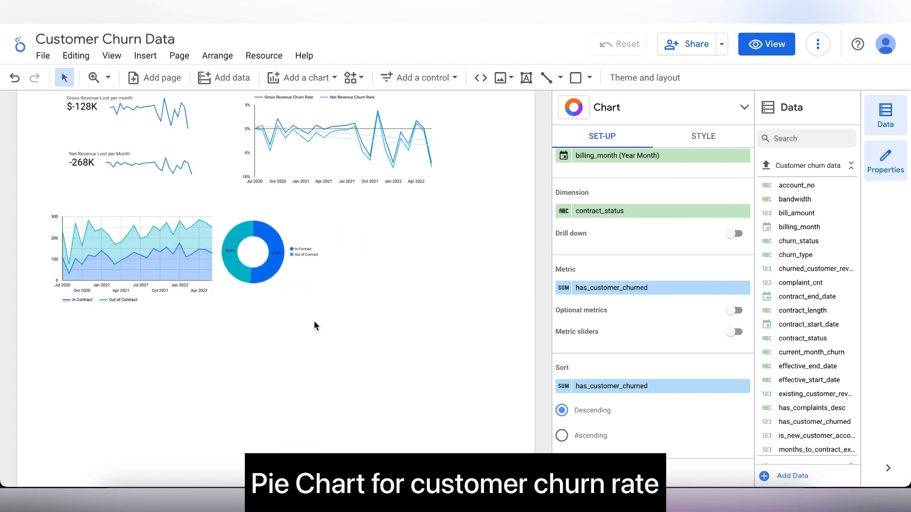
Add a column chart in the blank area beside the donut chart.
click(312, 79)
click(286, 227)
click(410, 274)
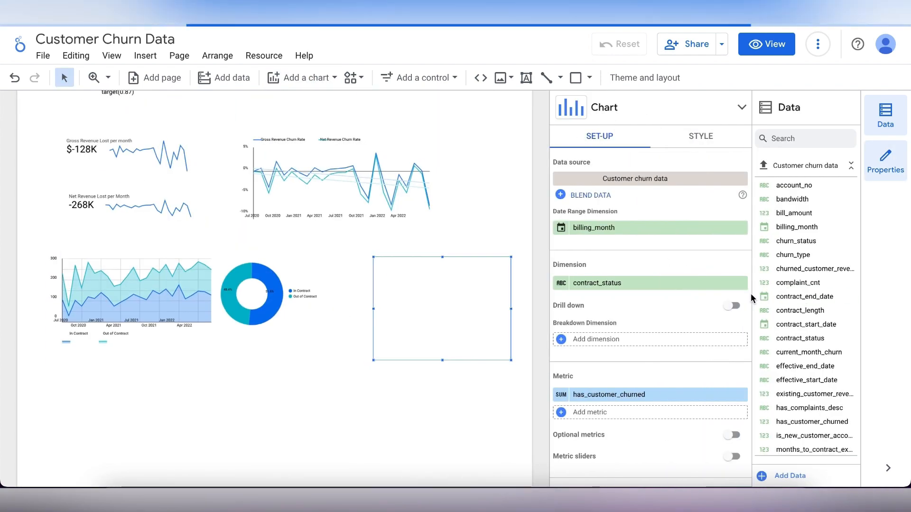
Set the column chart's dimension to months_to_contract_expiry_buckets.
click(664, 282)
text(months)
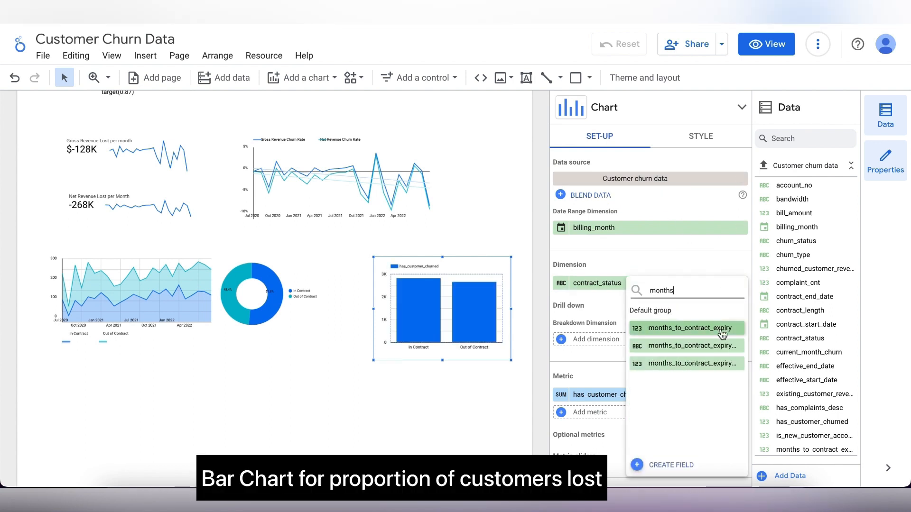
click(722, 328)
click(675, 283)
text(mont)
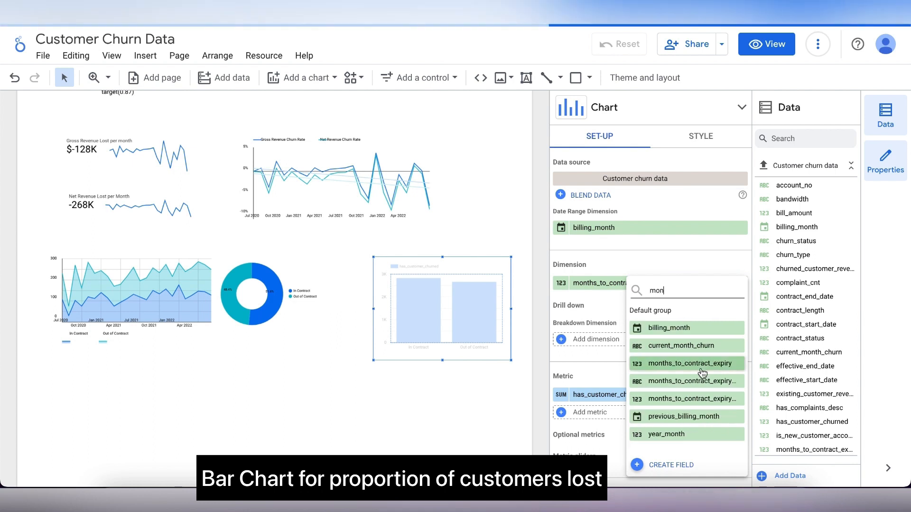
click(698, 388)
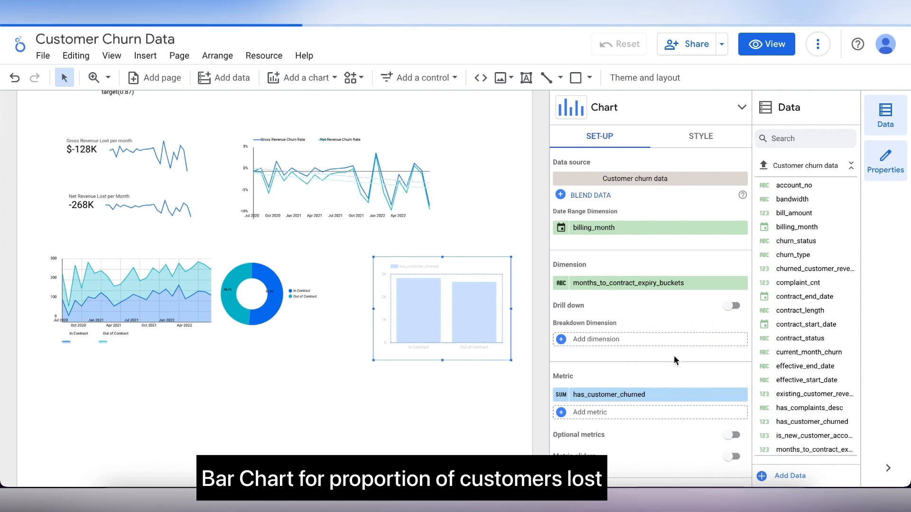
Set contract_status as the column chart's breakdown dimension.
click(669, 283)
text(cont)
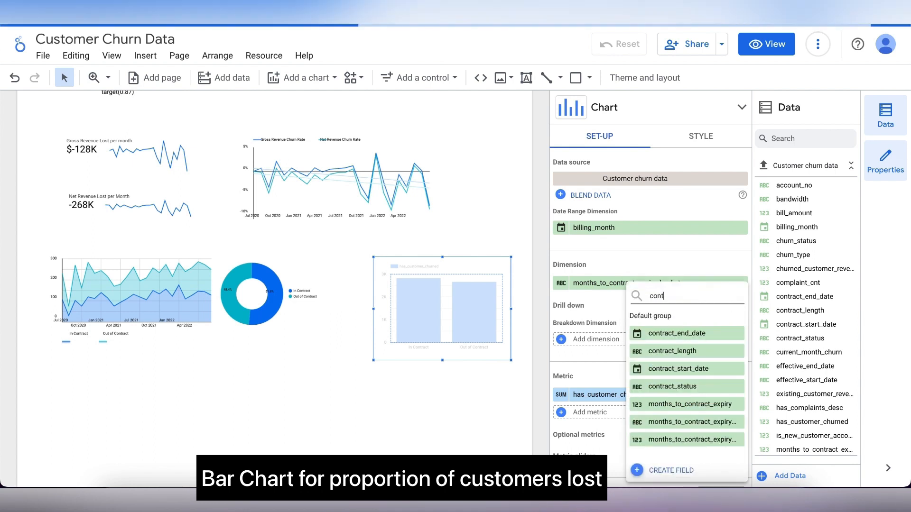
click(672, 387)
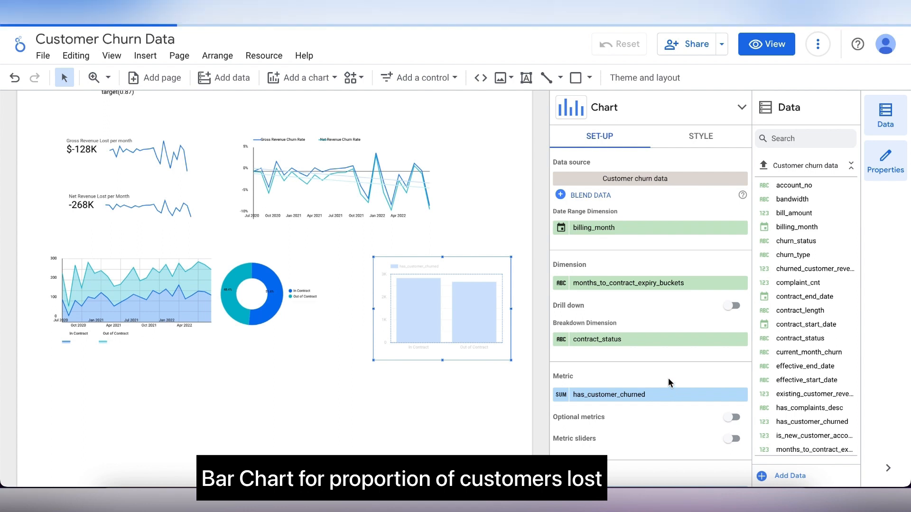
Name the column chart's has_customer_churned metric Customer Churned and calculate it as a percent of total.
click(647, 394)
click(562, 395)
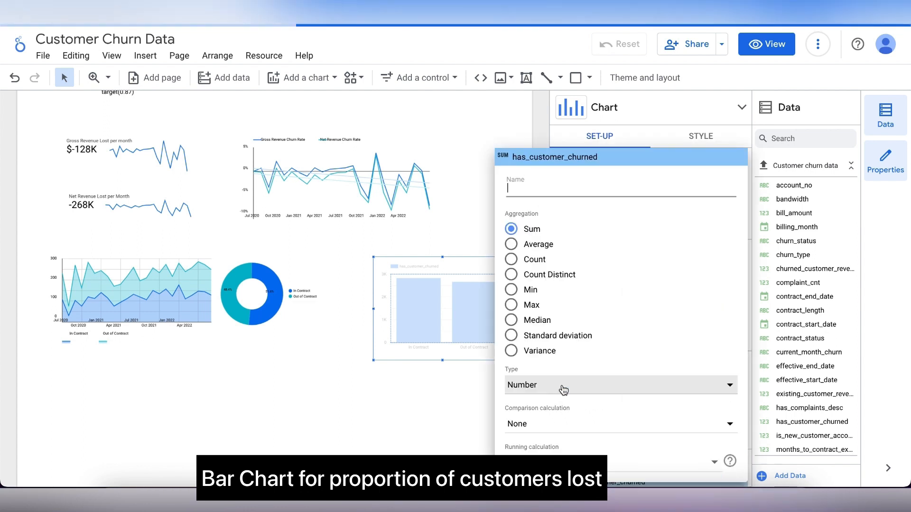
text(Customer Chur)
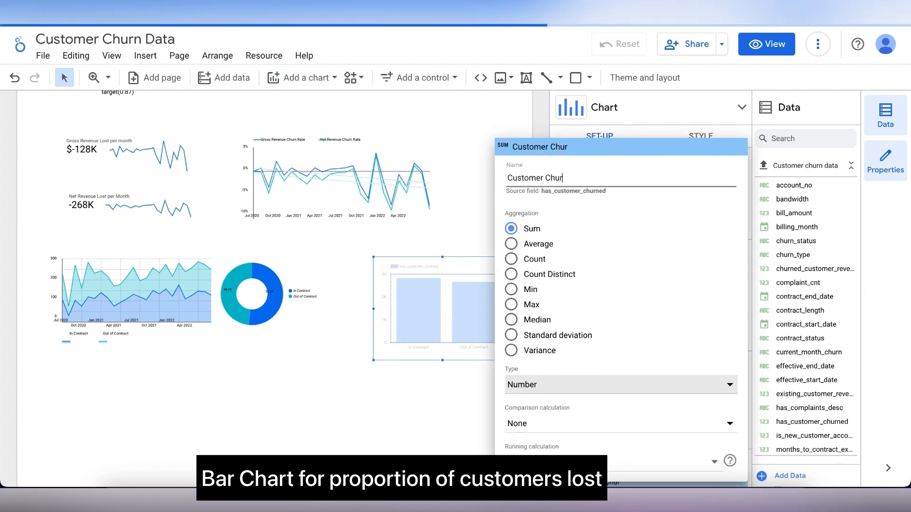
text(ned)
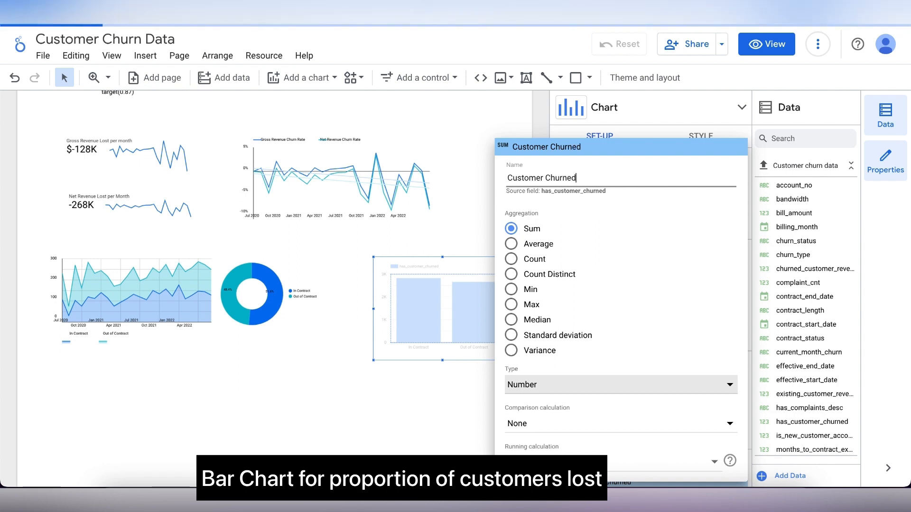
click(586, 422)
mouse_move(585, 363)
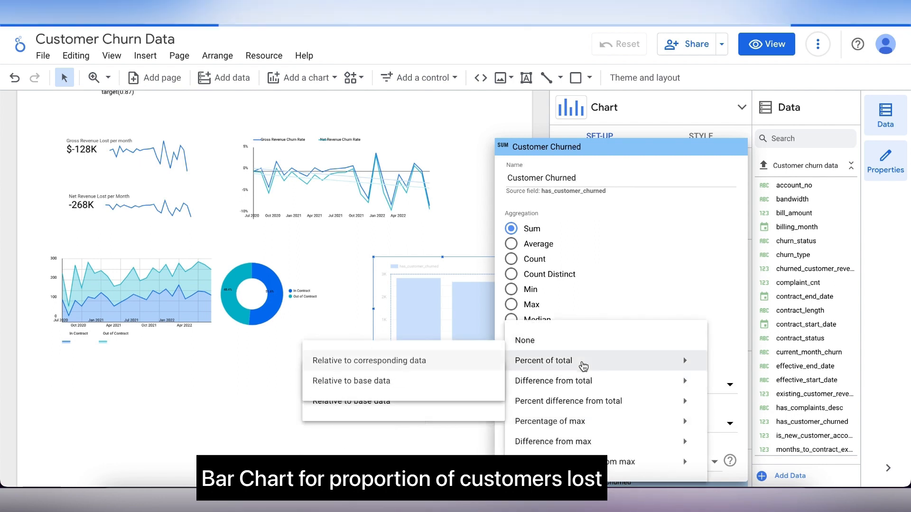
click(446, 366)
Stack the column chart's bars, and change the chart type to a horizontal bar chart.
click(700, 137)
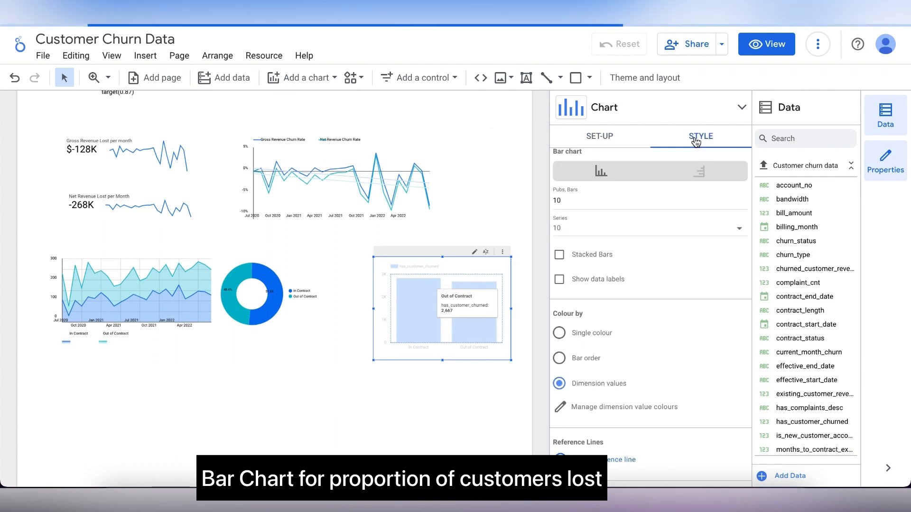
click(559, 255)
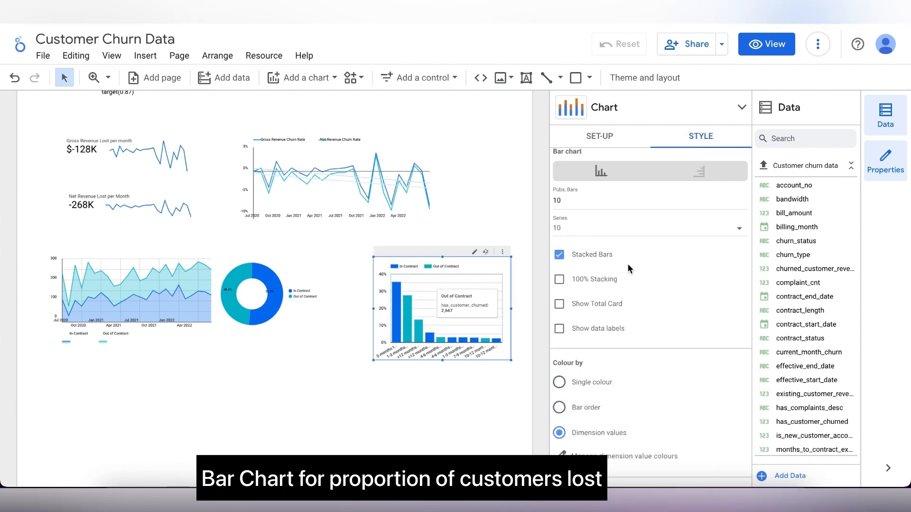
click(574, 110)
click(635, 150)
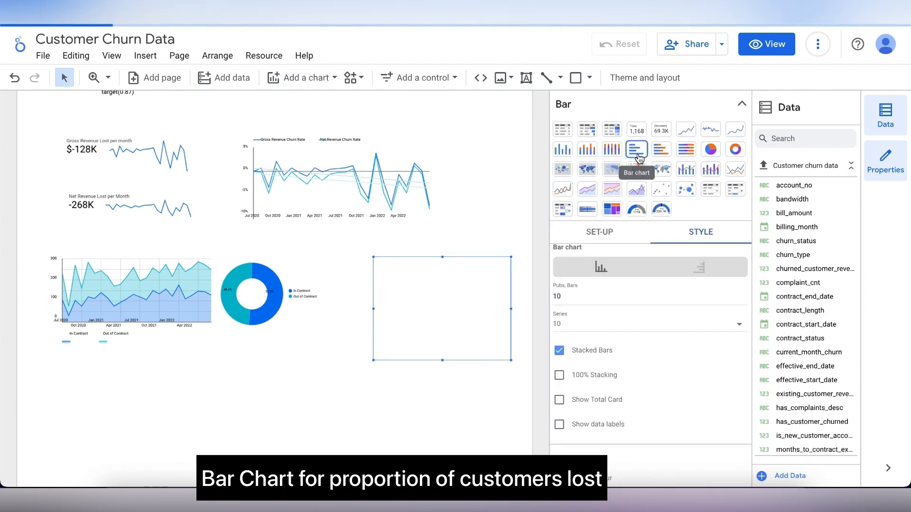
Widen the bar chart and place it below the area and donut charts.
drag(373, 309, 335, 308)
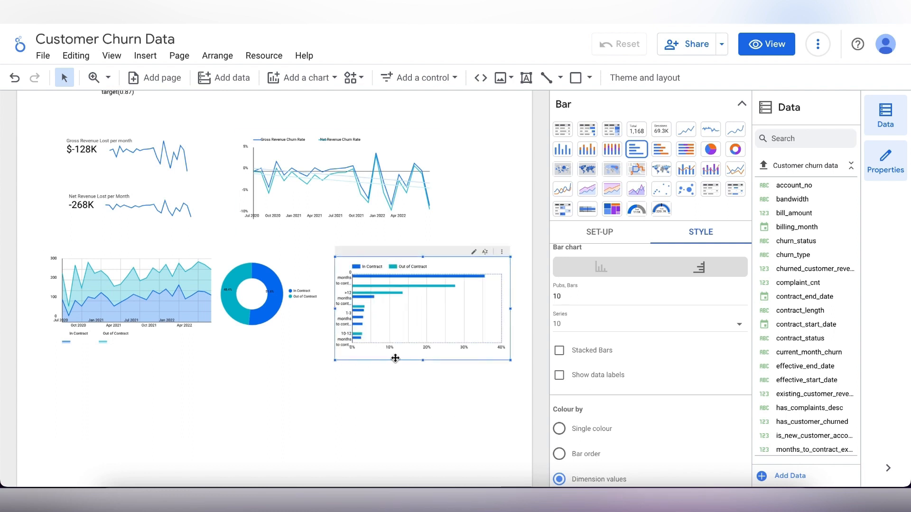
drag(396, 358, 107, 452)
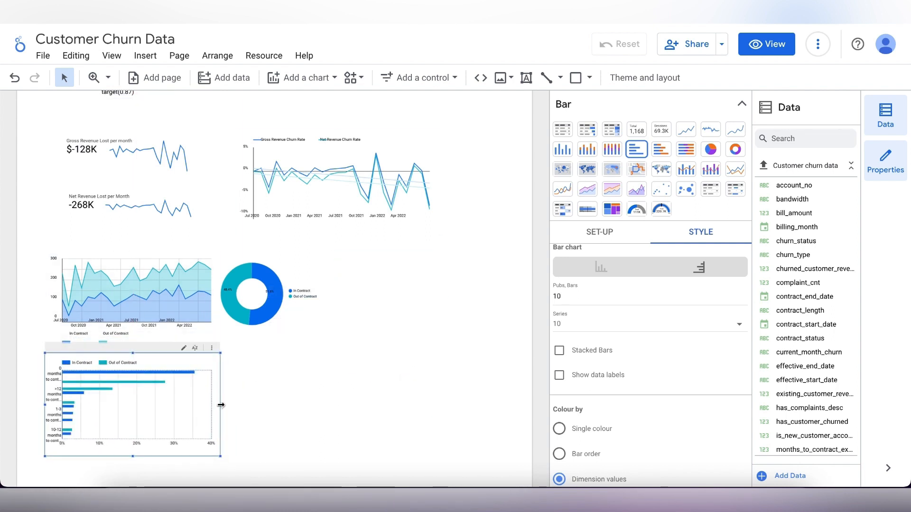
drag(221, 405, 311, 402)
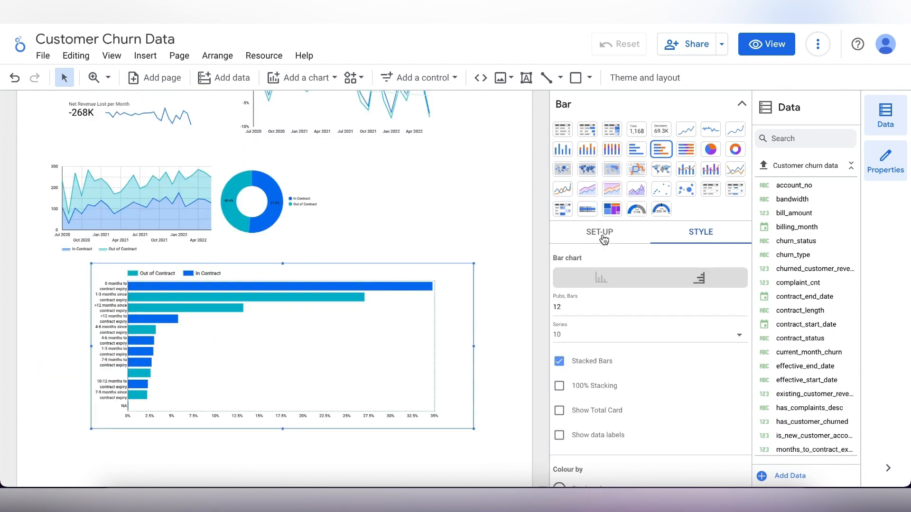
Replace the bar chart's Customer Churned metric with has_customer_churned.
click(600, 233)
scroll(641, 379, down, 3)
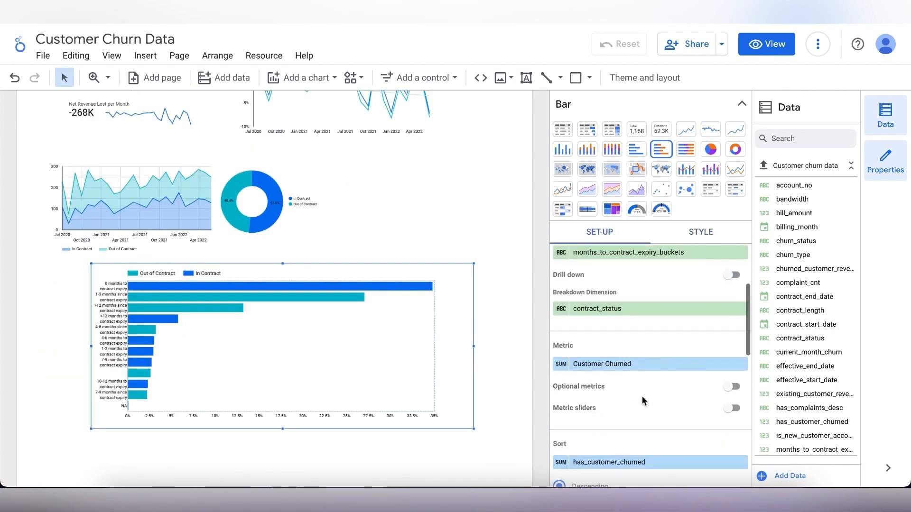
scroll(643, 401, down, 1)
click(587, 307)
text(has)
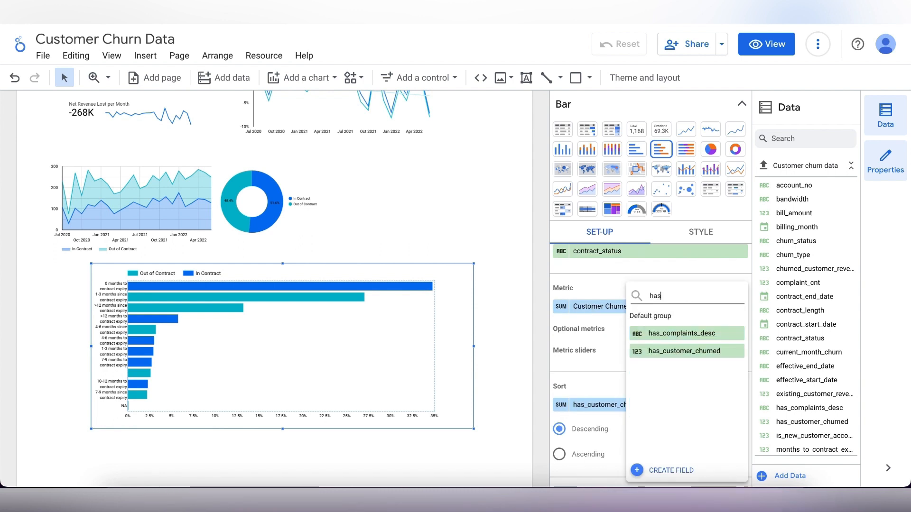
click(667, 352)
Calculate the bar chart's has_customer_churned metric as percent of total relative to base data, and name it Customer Churn.
click(560, 308)
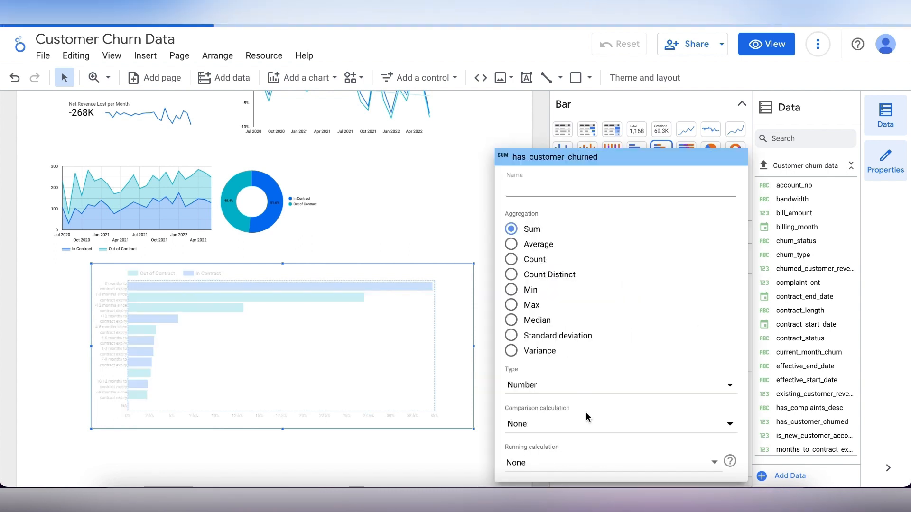
click(588, 420)
mouse_move(566, 368)
click(417, 380)
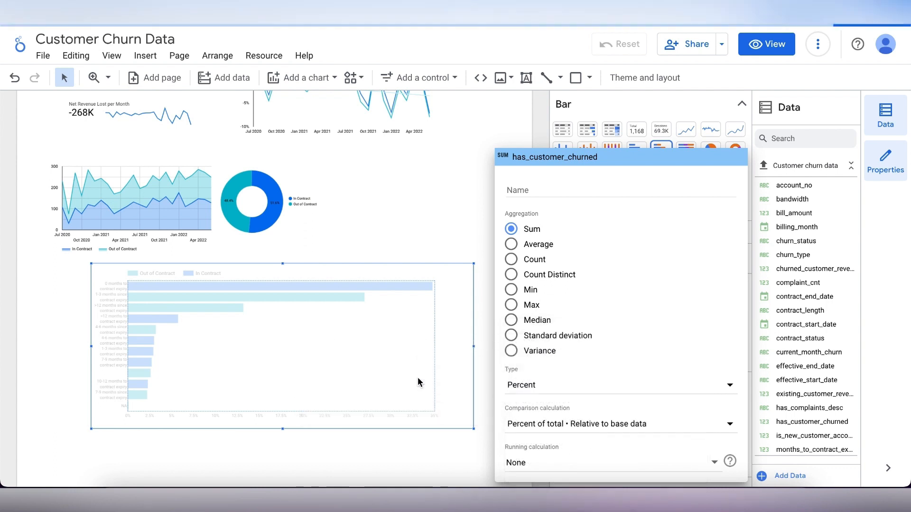
click(569, 190)
text(Customer )
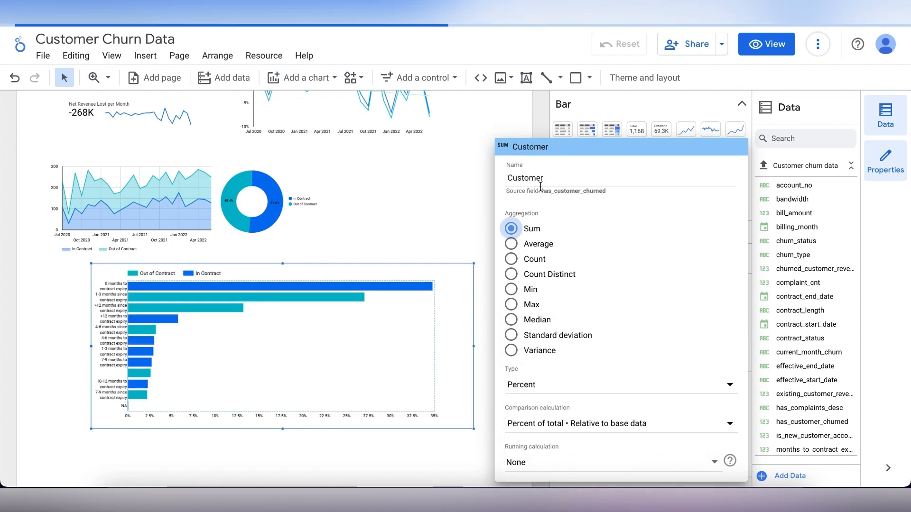
text(Churn)
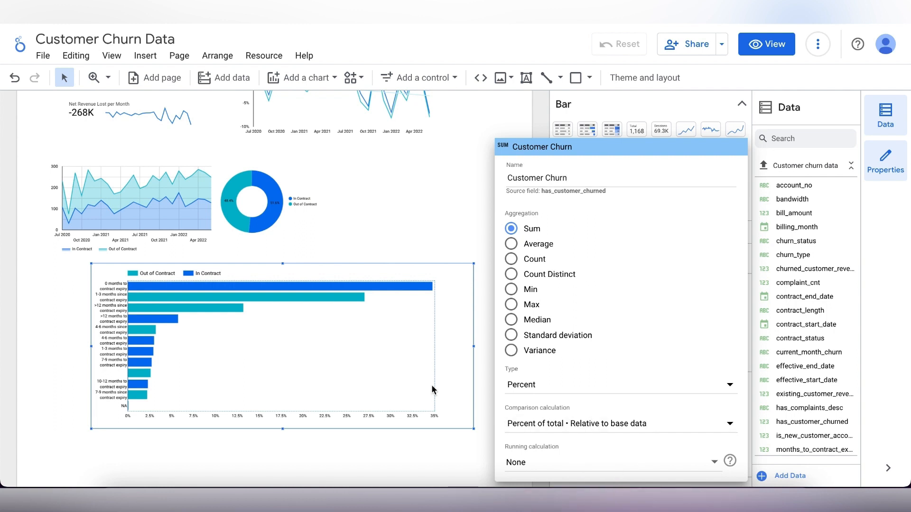
click(439, 426)
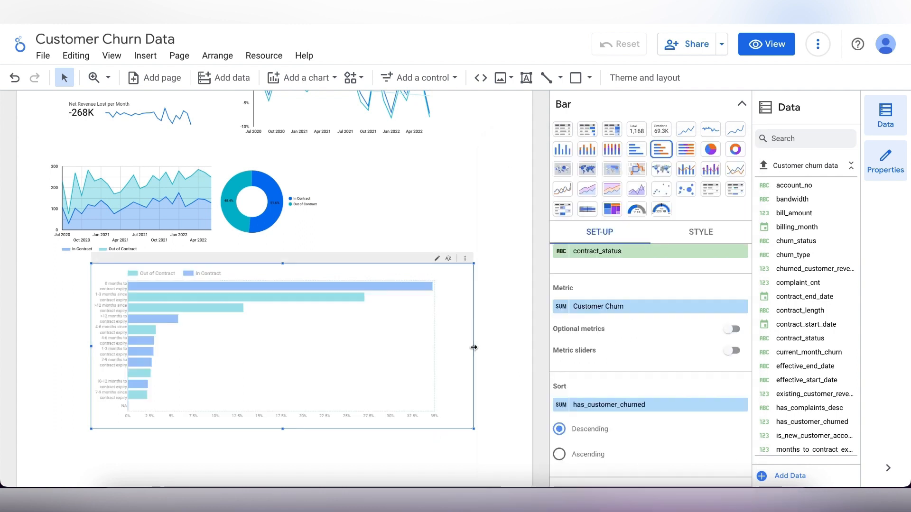
Move the bar chart so its left edge roughly lines up with the area chart above it.
click(476, 372)
drag(317, 261, 273, 264)
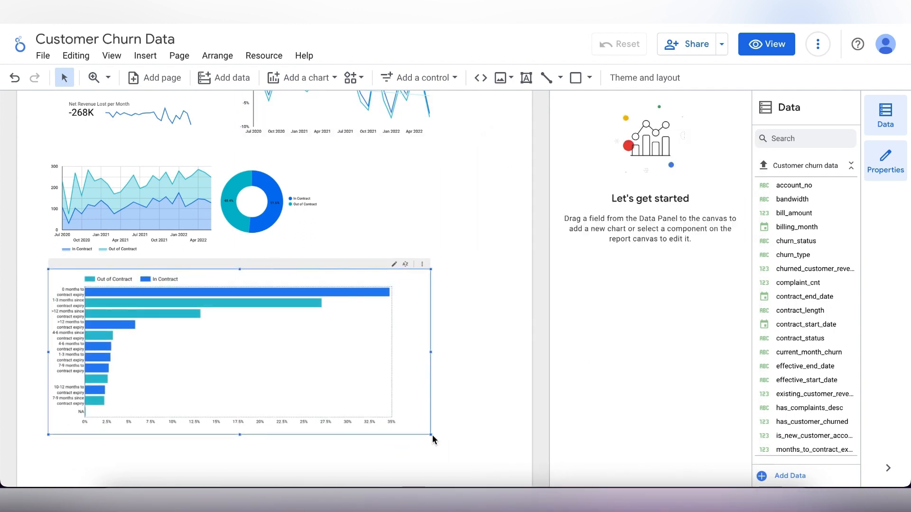
Set the bar chart's secondary sort to the average of months_to_contract_expiry_buckets_sort in descending order.
scroll(636, 379, down, 4)
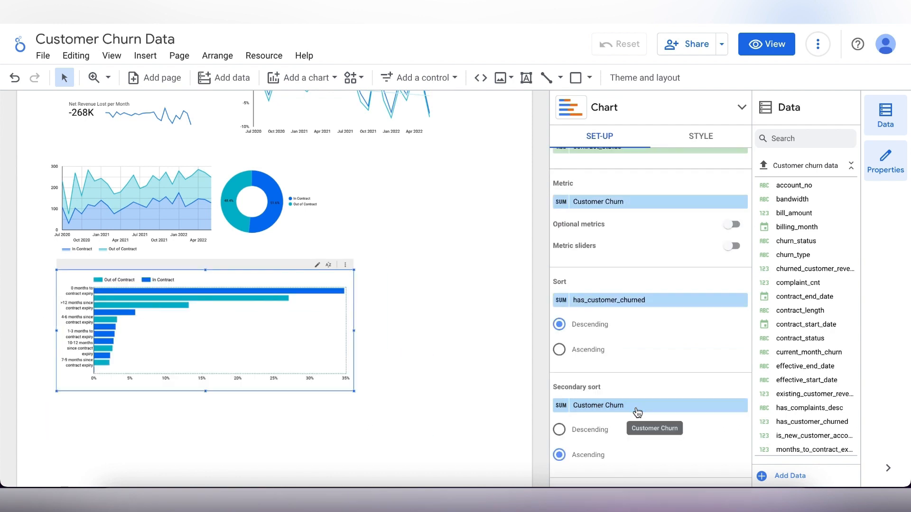
click(636, 406)
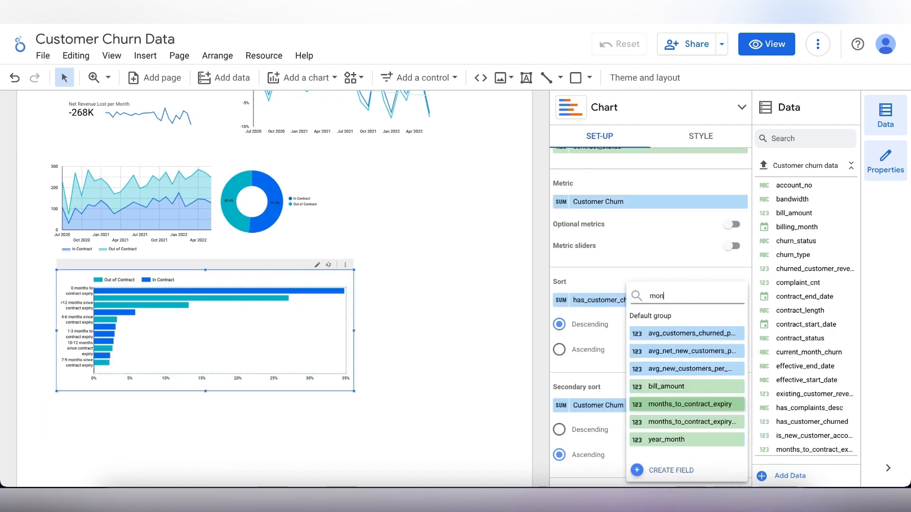
click(699, 405)
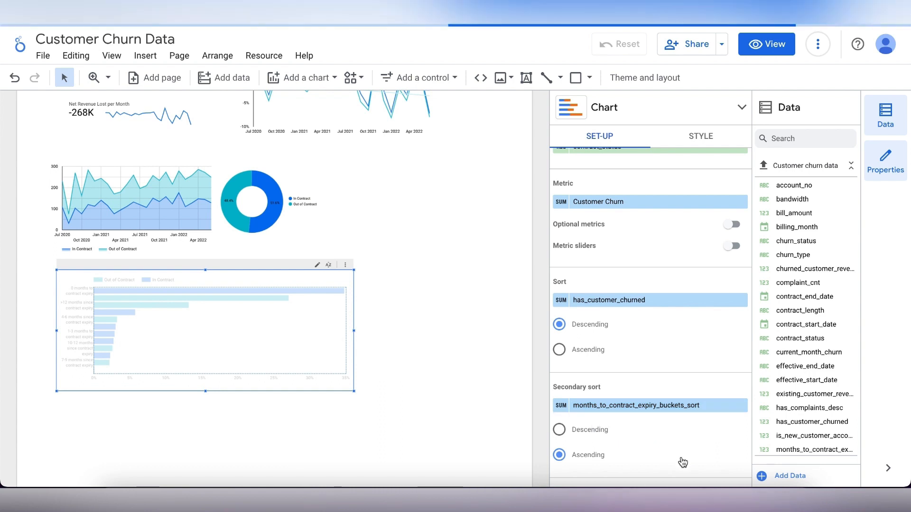
click(561, 406)
click(560, 355)
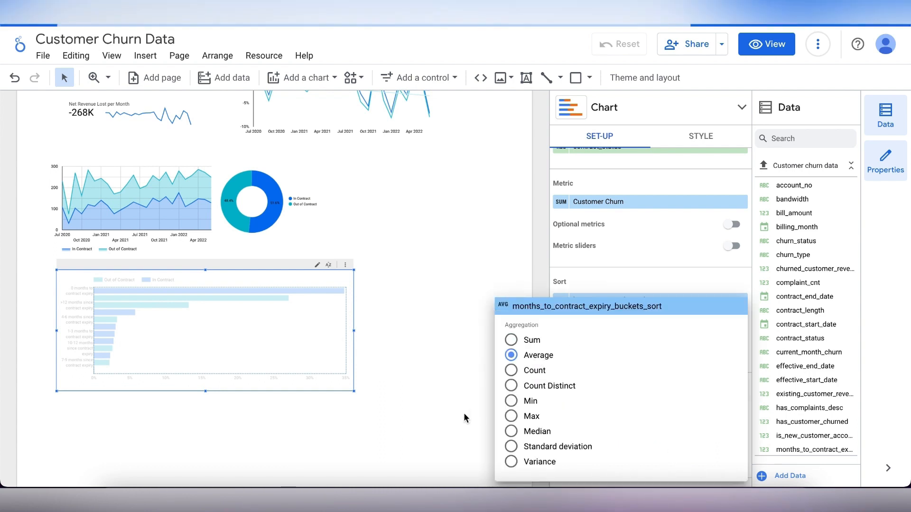
click(464, 417)
click(560, 430)
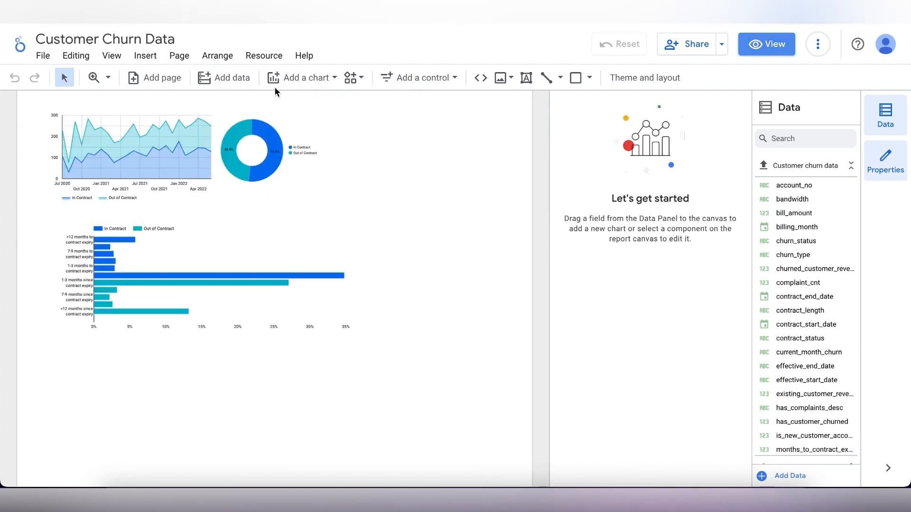
Add a time series chart in the blank area beside the donut chart.
click(299, 77)
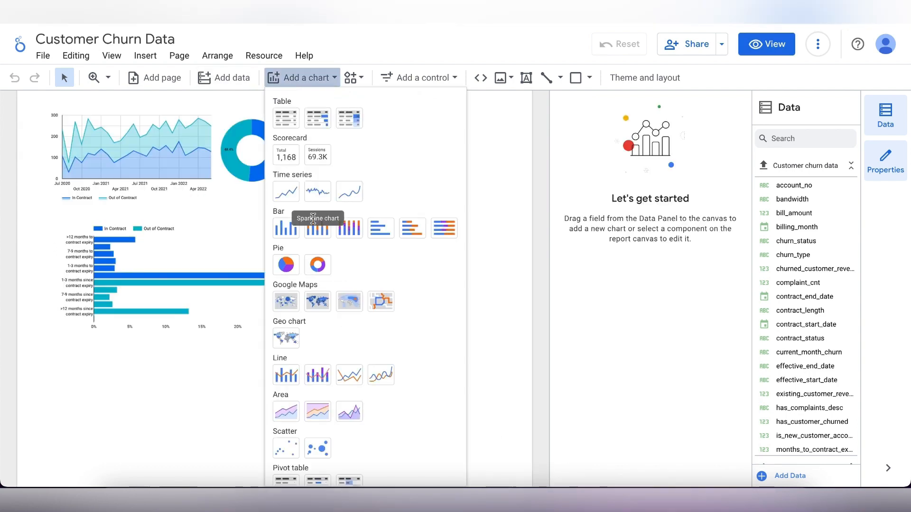
click(291, 189)
click(372, 120)
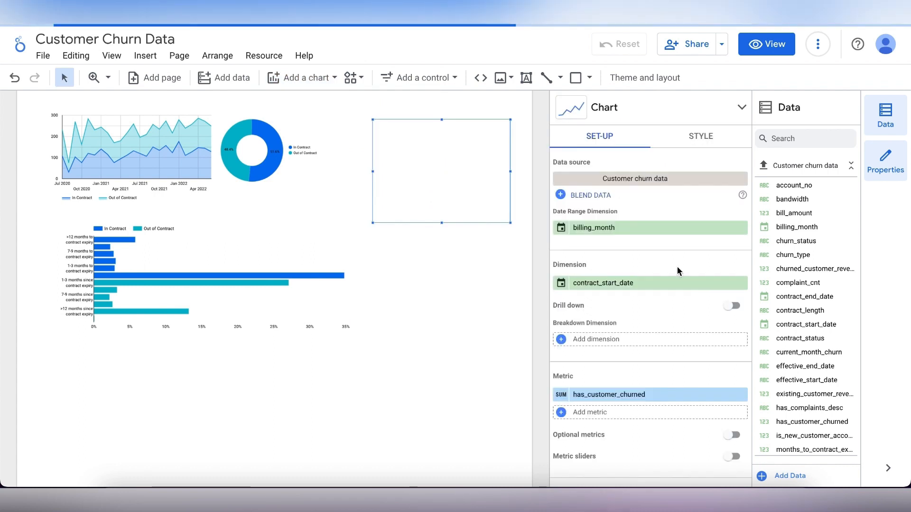
Set the time series chart's dimension to billing_month with the Year Month type.
click(678, 285)
click(669, 328)
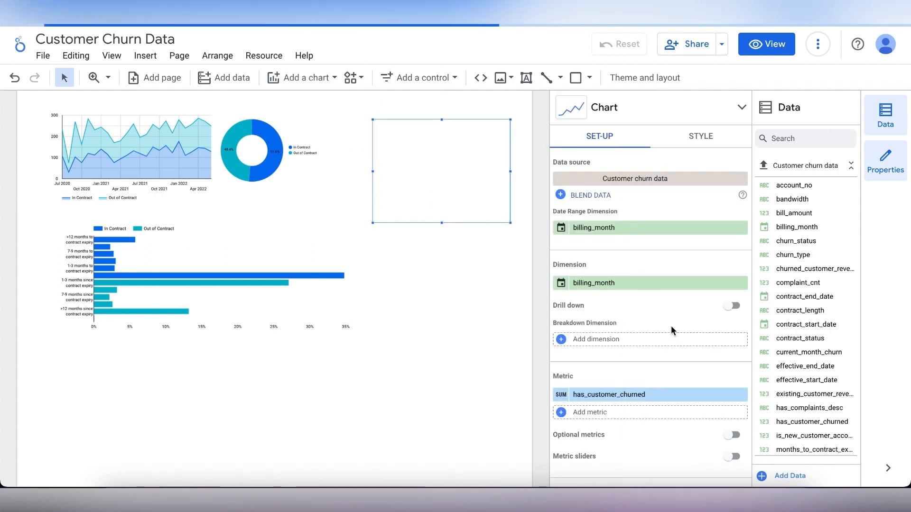
click(561, 283)
click(589, 364)
click(459, 385)
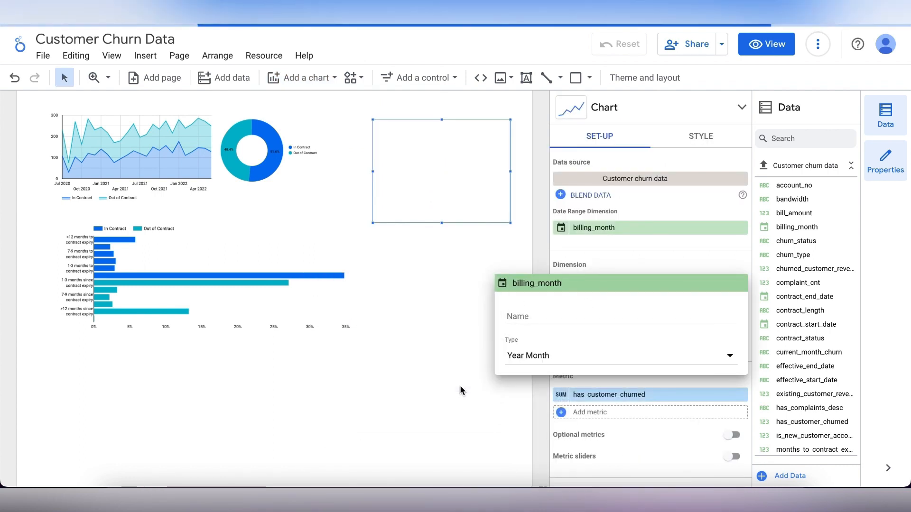
Set the time series chart's metric to churn_rate and name it Customer Churn Rate.
click(608, 390)
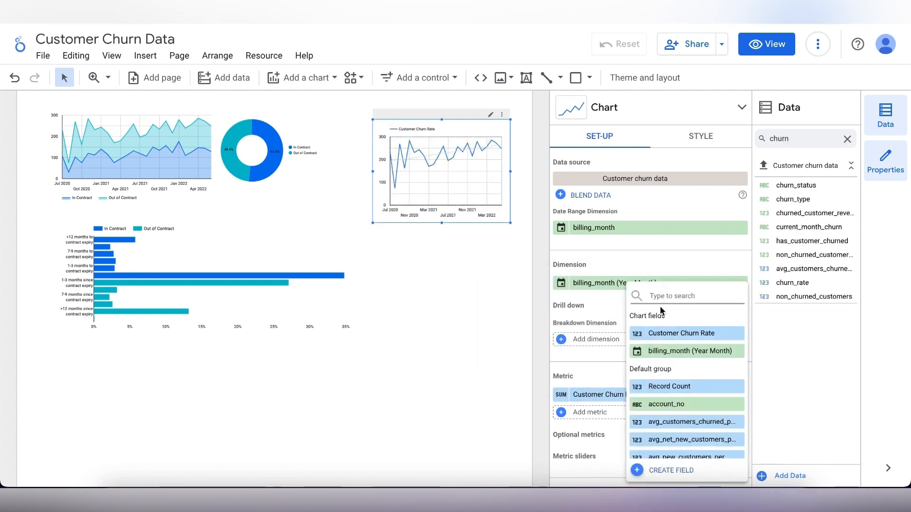
text(chur)
click(674, 392)
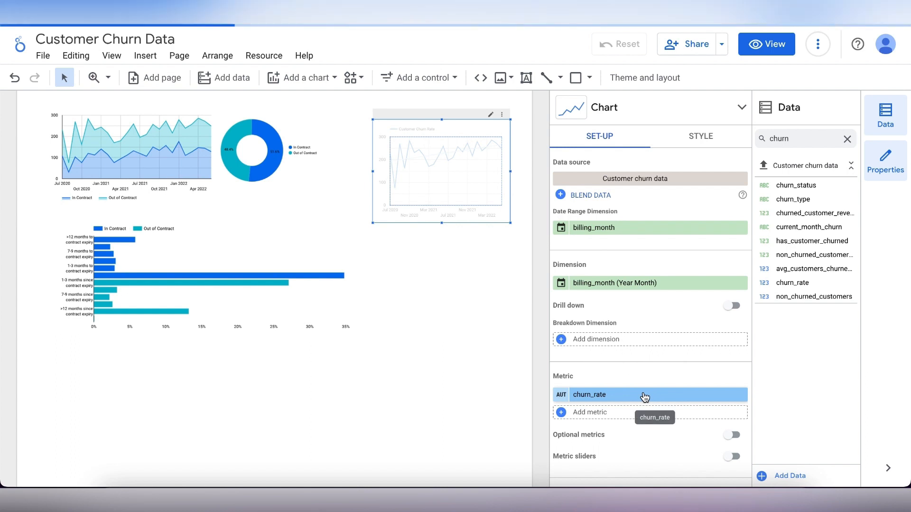
click(561, 395)
text(Customer Churn Rate)
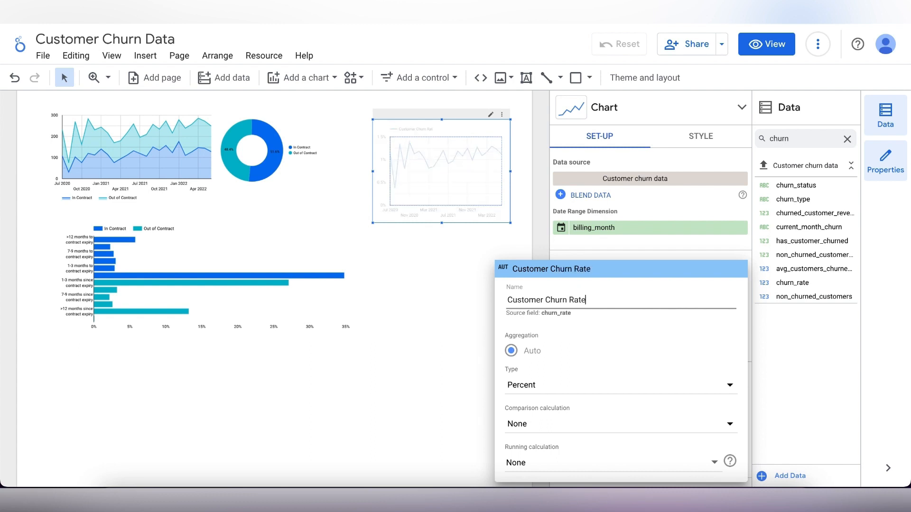
key(Return)
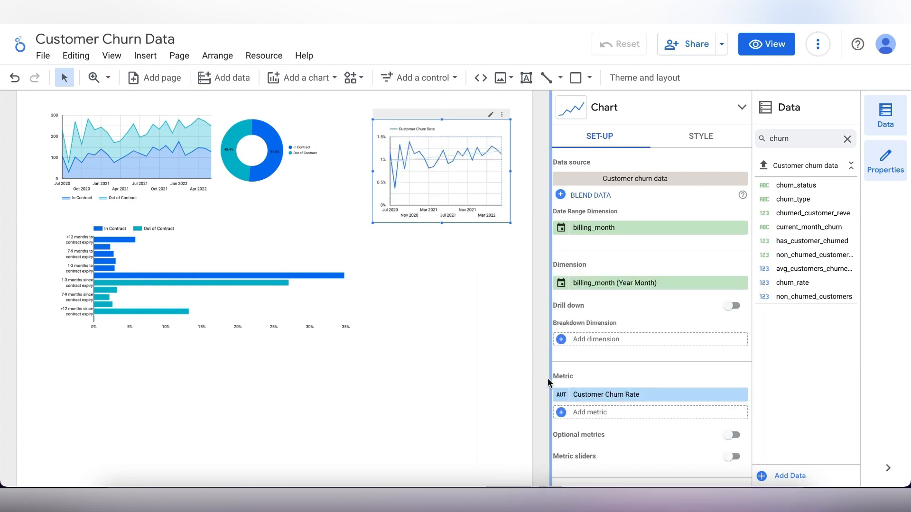
Add a trendline to the customer churn rate time series chart.
click(693, 140)
click(614, 365)
click(617, 368)
click(437, 271)
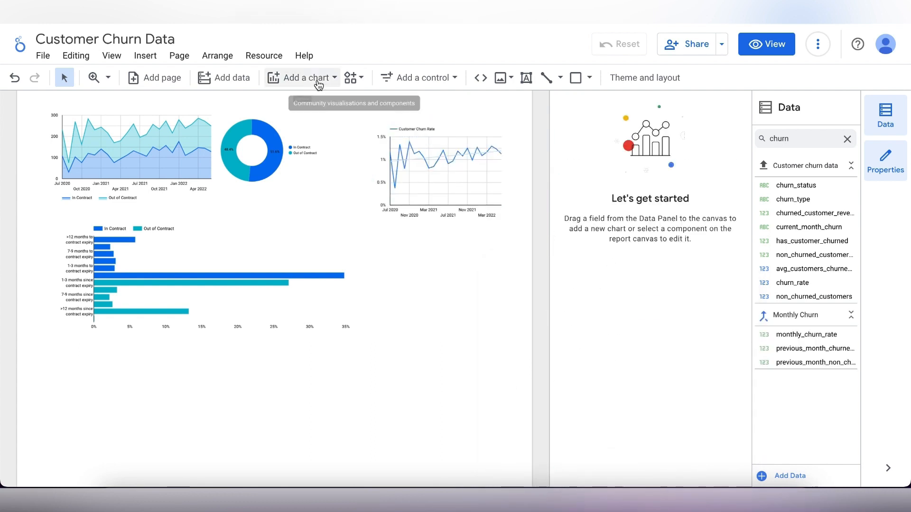
Add a column chart in the blank area below the customer churn rate time series chart.
click(316, 83)
click(281, 227)
click(380, 245)
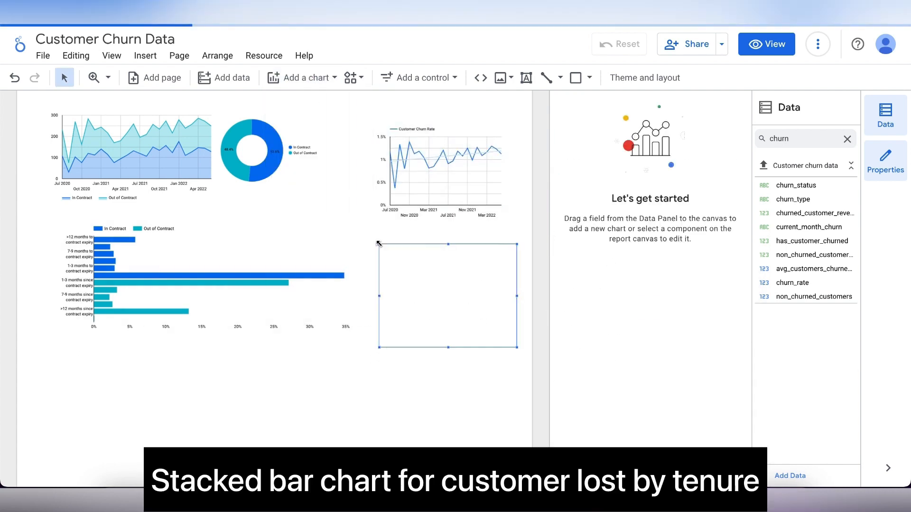
Set the column chart's dimension to tenure_buckets and name it Tenure(months).
click(594, 284)
text(ten)
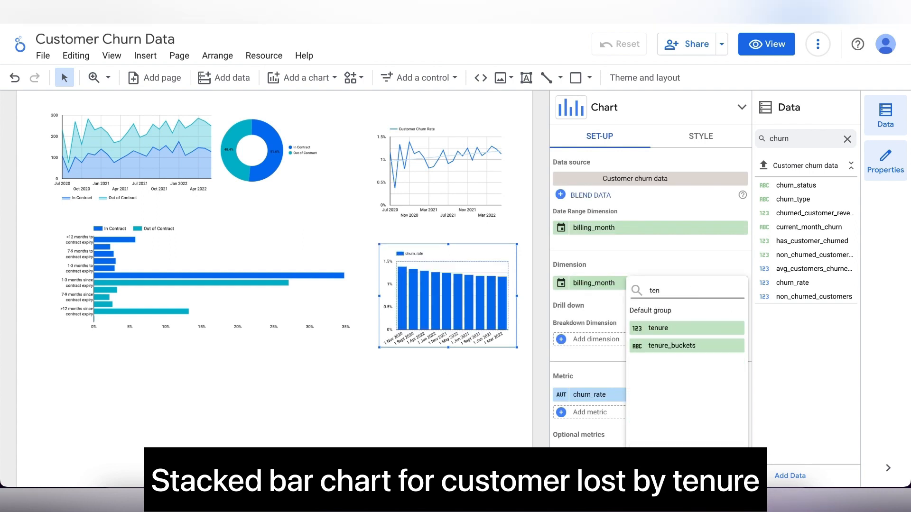
click(667, 398)
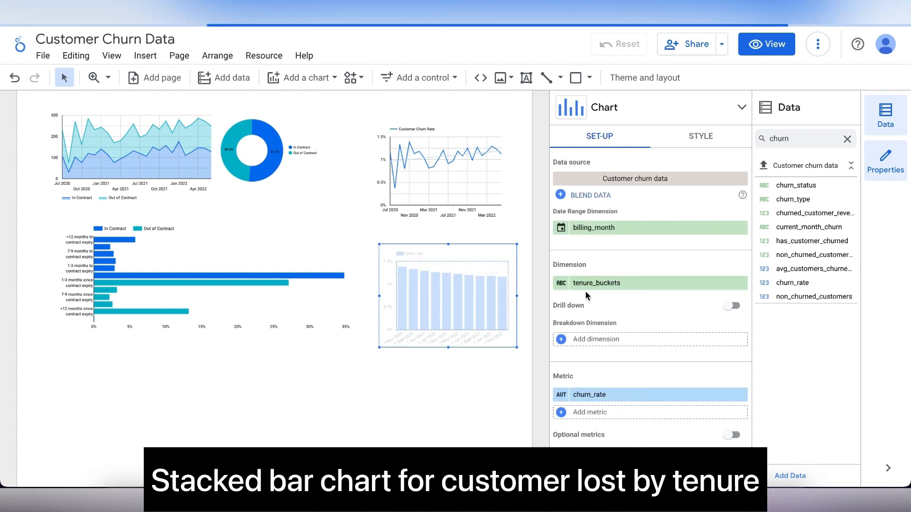
click(561, 283)
key(ctrl+a)
text(Tenu)
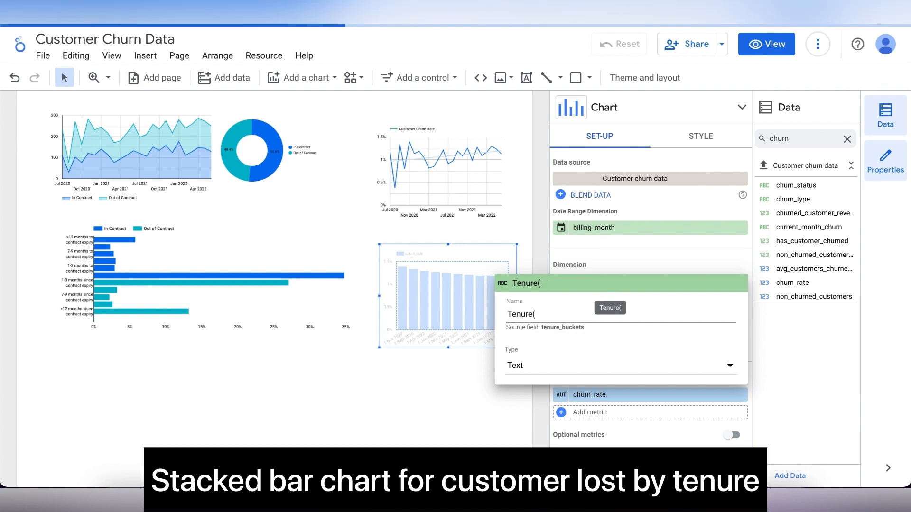
key(Return)
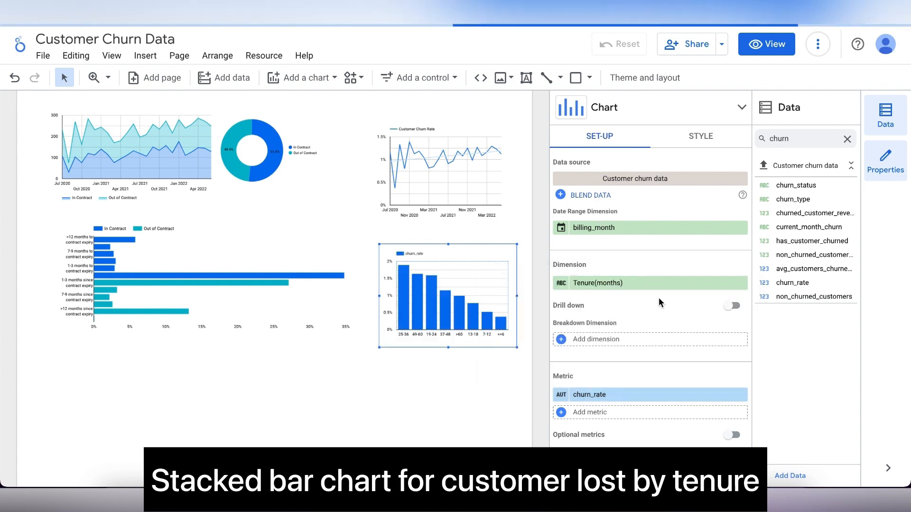
Break the column chart down by contract_status and set its metric to has_customer_churned.
click(644, 345)
text(cont)
click(694, 382)
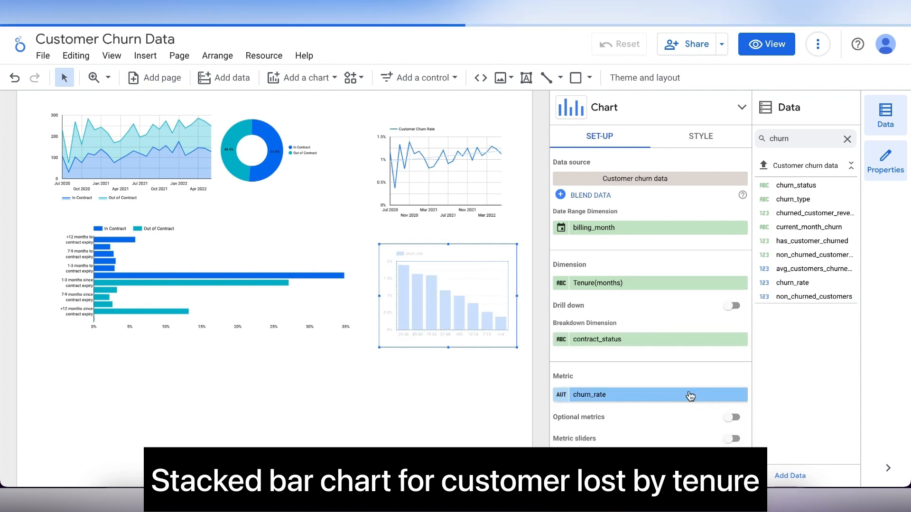
click(689, 396)
text(has_customer_)
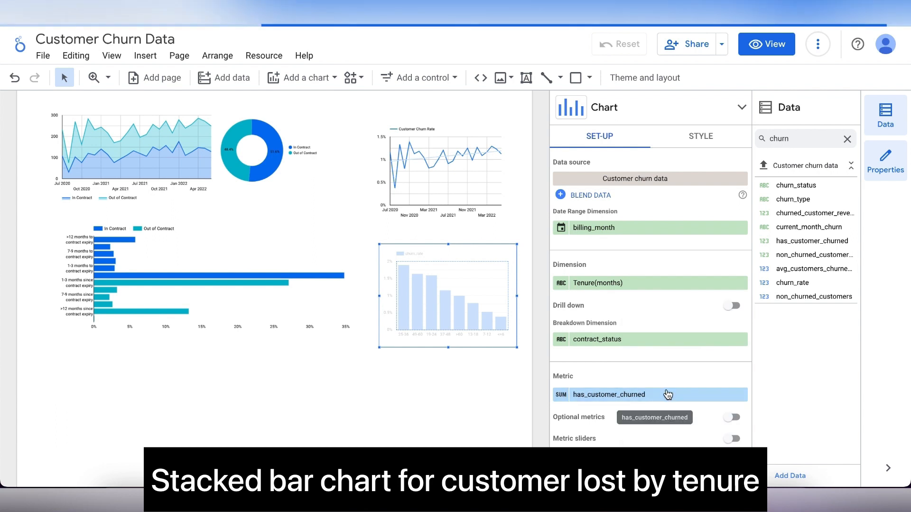
click(667, 395)
Set the column chart metric's comparison calculation to Percent of total, relative to corresponding data.
click(574, 397)
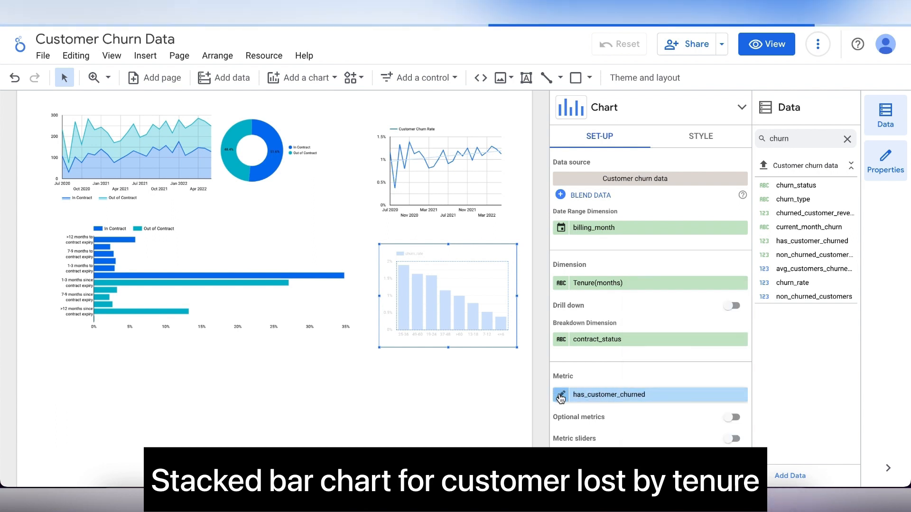
click(560, 395)
click(563, 397)
click(579, 427)
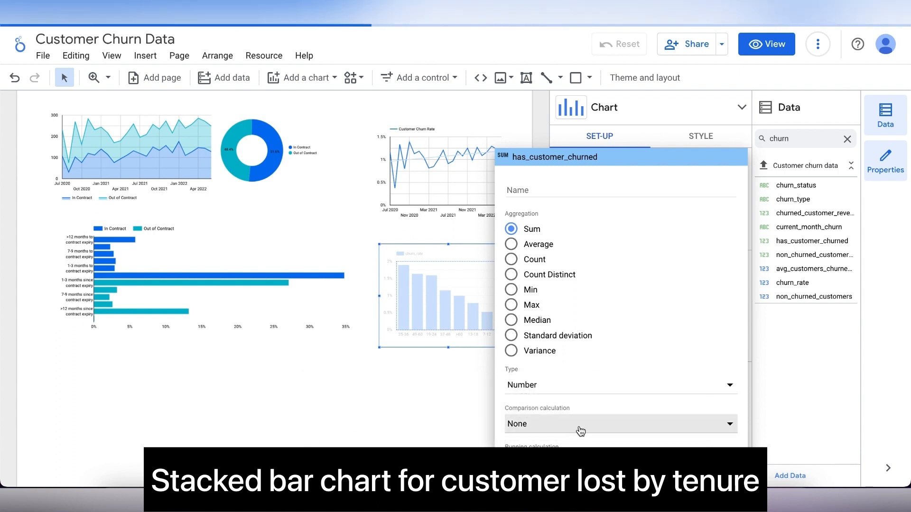
click(579, 423)
mouse_move(577, 363)
click(464, 370)
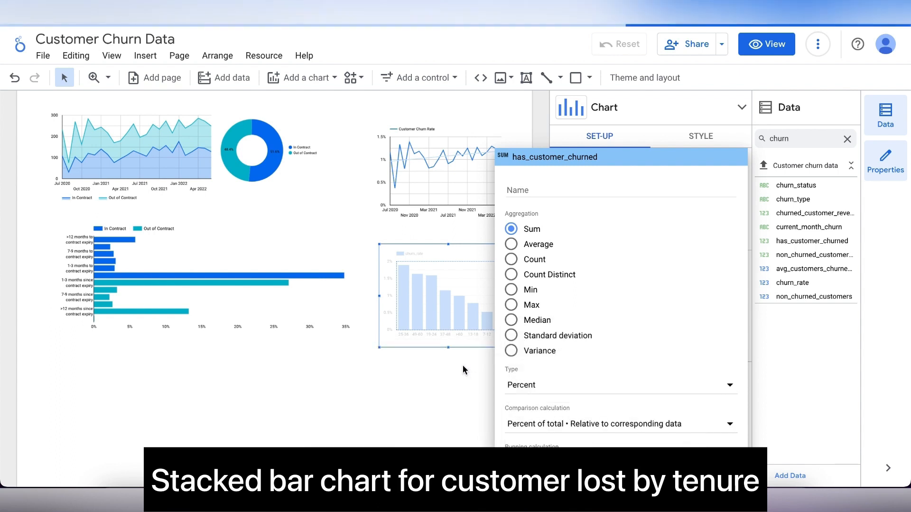
click(463, 367)
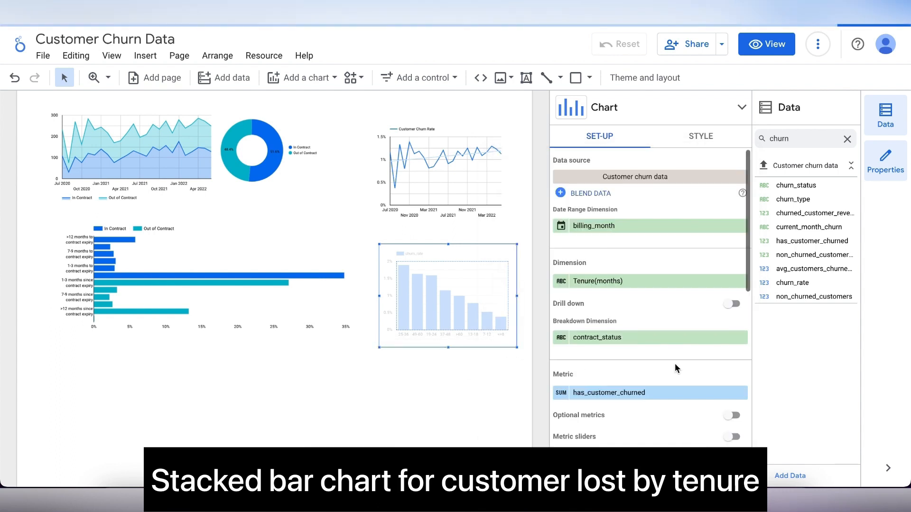
Sort the column chart by the average of tenure in ascending order.
scroll(675, 363, down, 2)
click(696, 406)
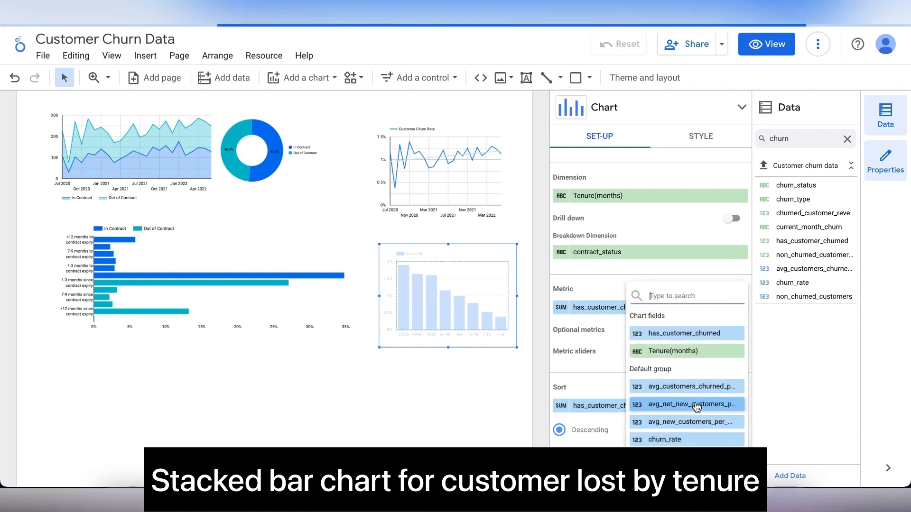
text(tenur)
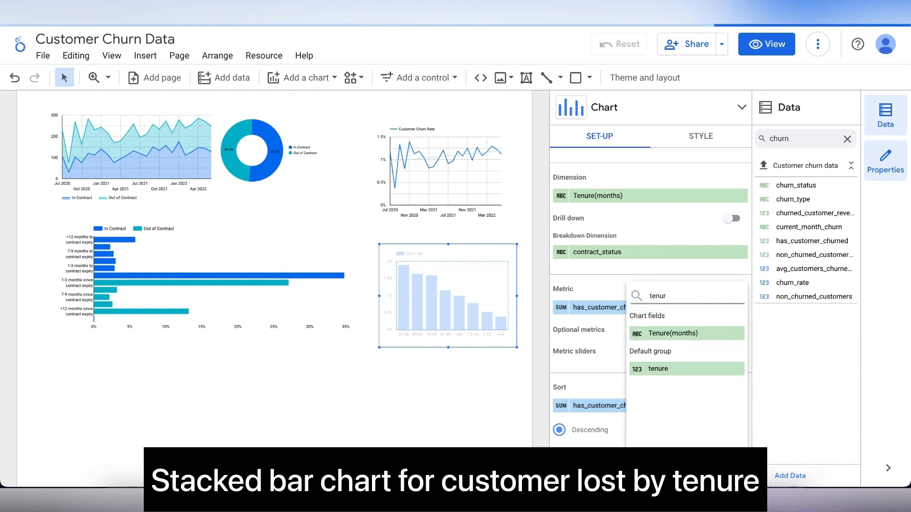
click(667, 369)
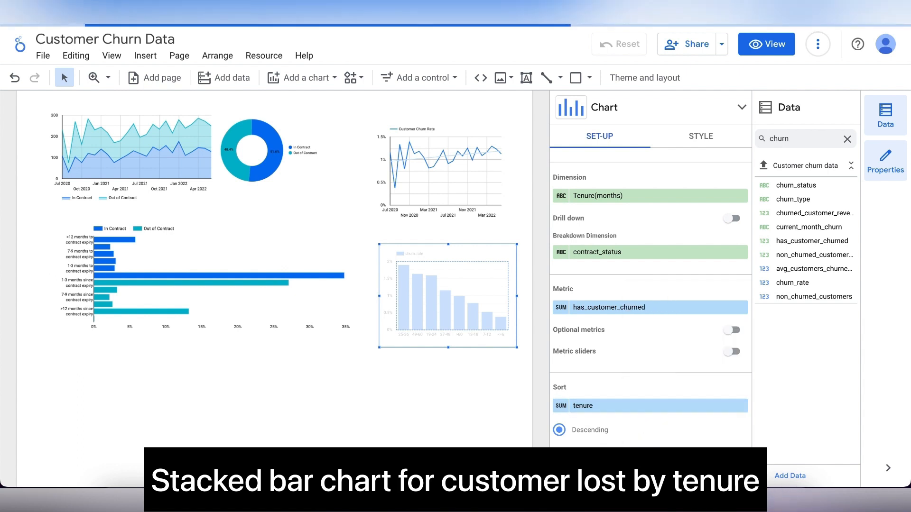
click(588, 455)
click(562, 407)
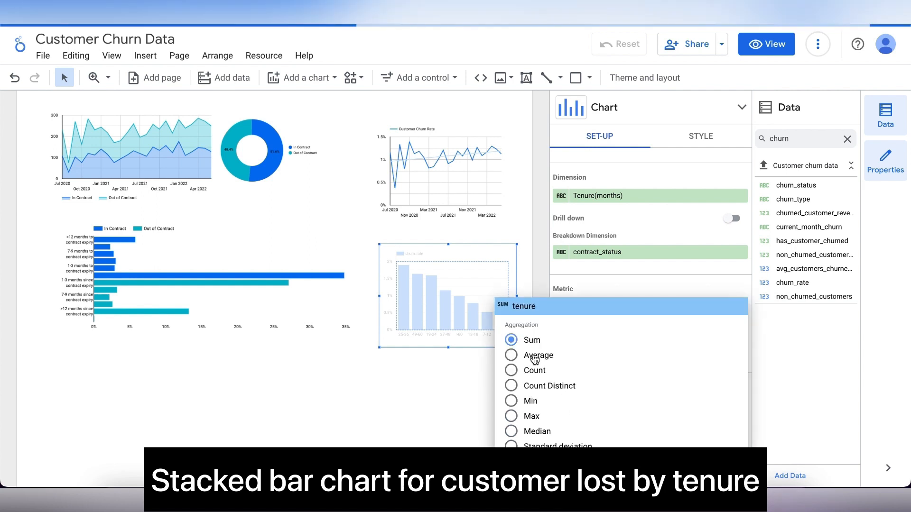
click(476, 398)
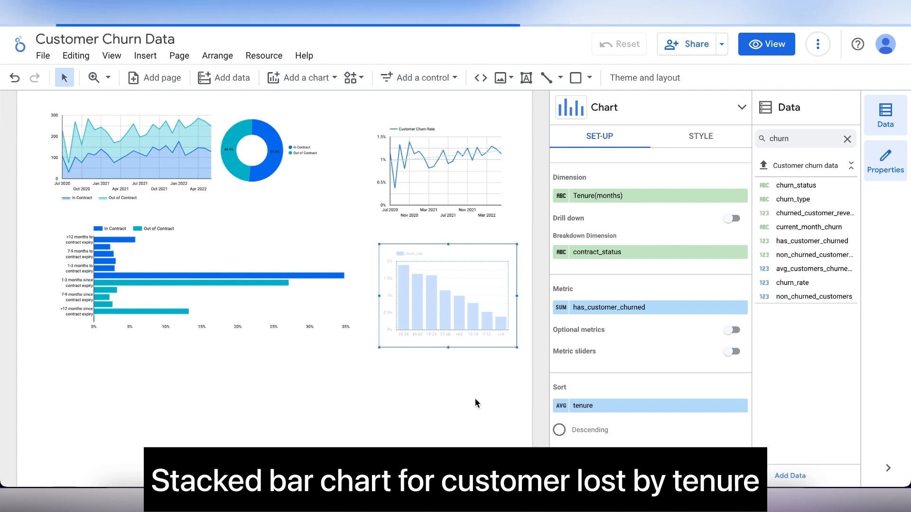
Show the X-axis title on the tenure column chart and make its gridlines transparent.
click(681, 141)
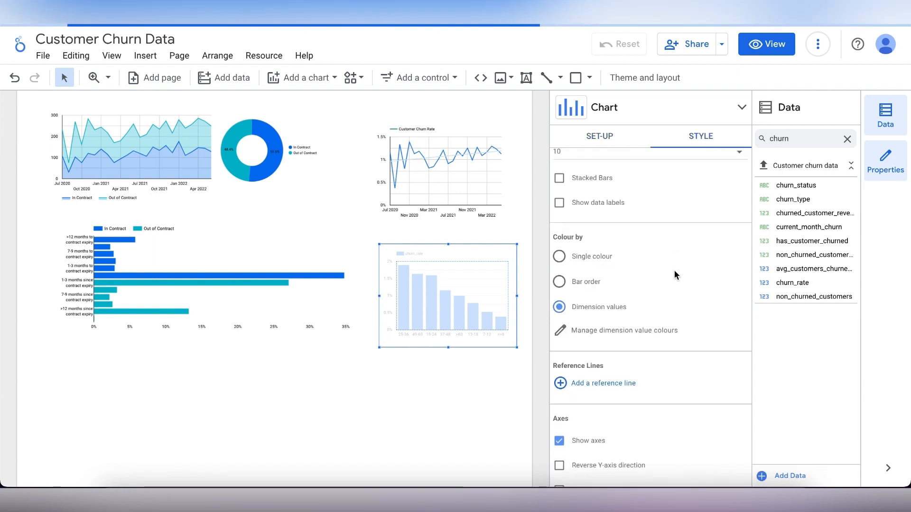
scroll(680, 344, down, 2)
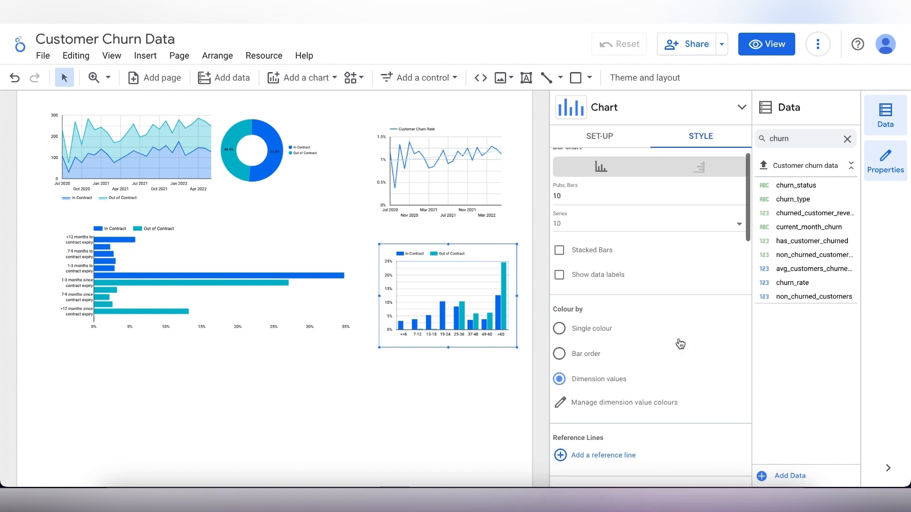
scroll(680, 344, up, 1)
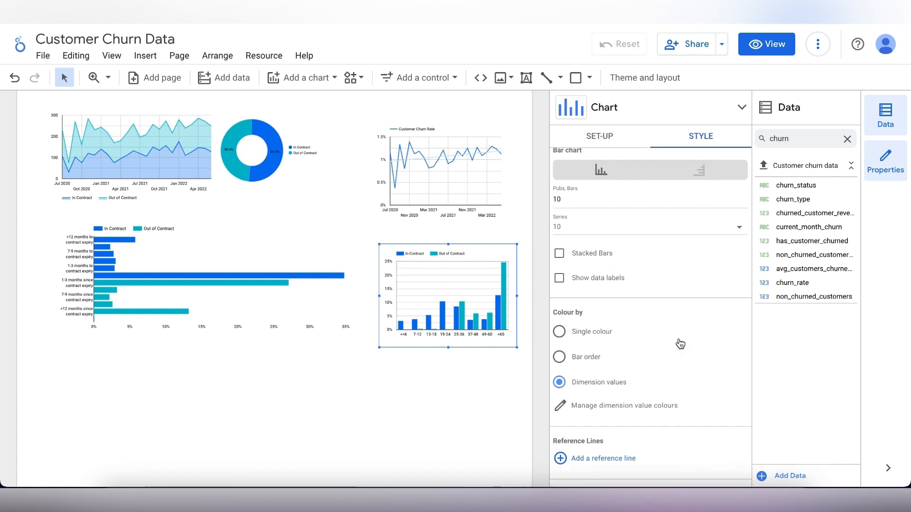
scroll(681, 344, down, 8)
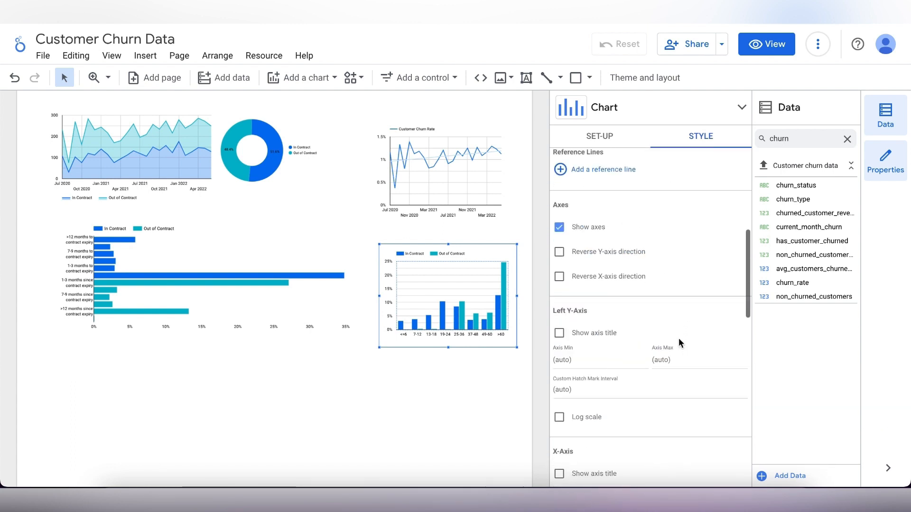
click(615, 389)
click(673, 445)
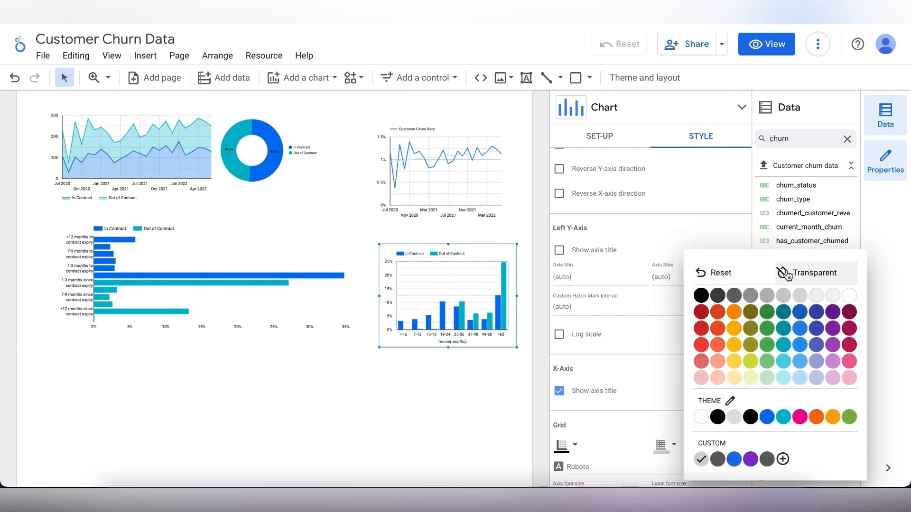
click(787, 273)
click(491, 428)
Add a horizontal bar chart in the blank area below the contract expiry bar chart.
scroll(490, 428, down, 1)
click(312, 79)
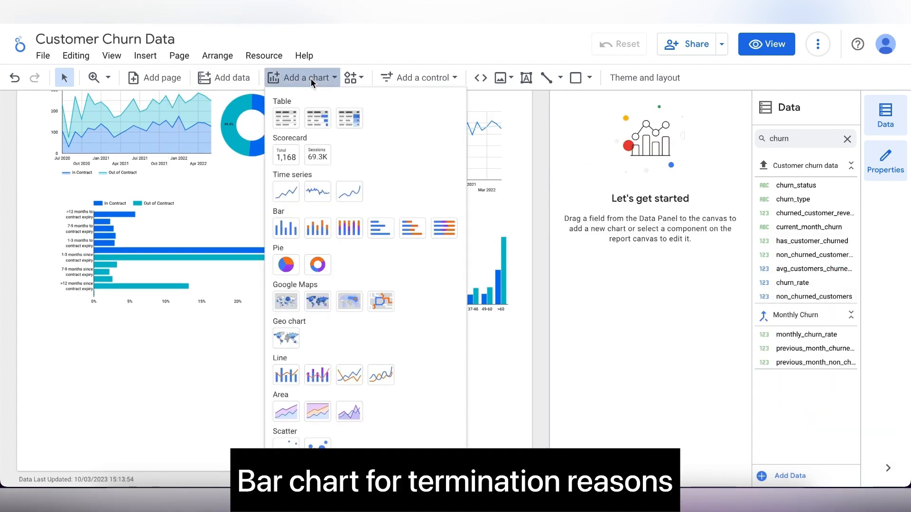
click(385, 234)
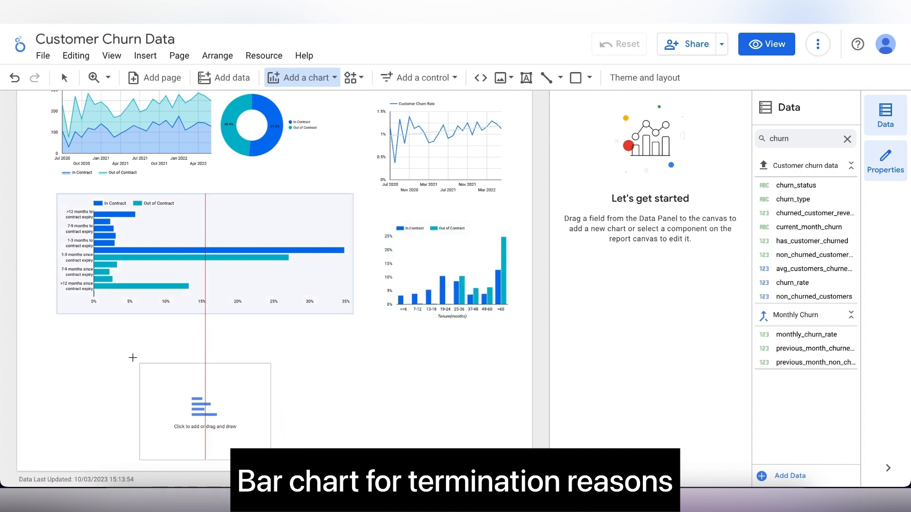
click(78, 347)
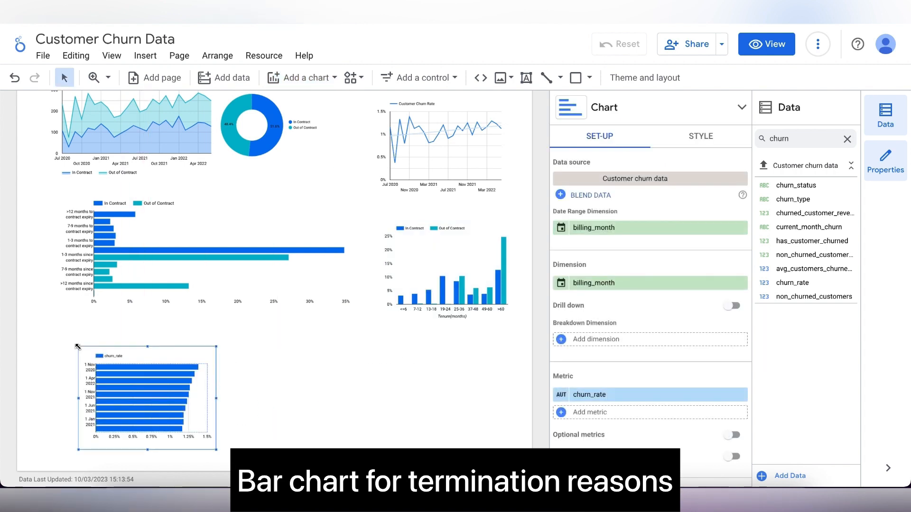
Set the new bar chart's dimension to term_reason_description and its breakdown dimension to churn_type.
click(612, 285)
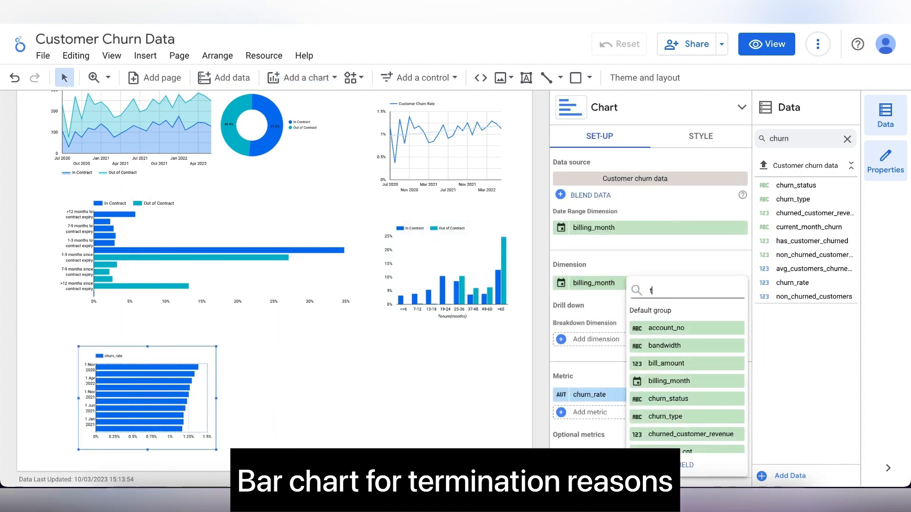
text(ter)
click(683, 342)
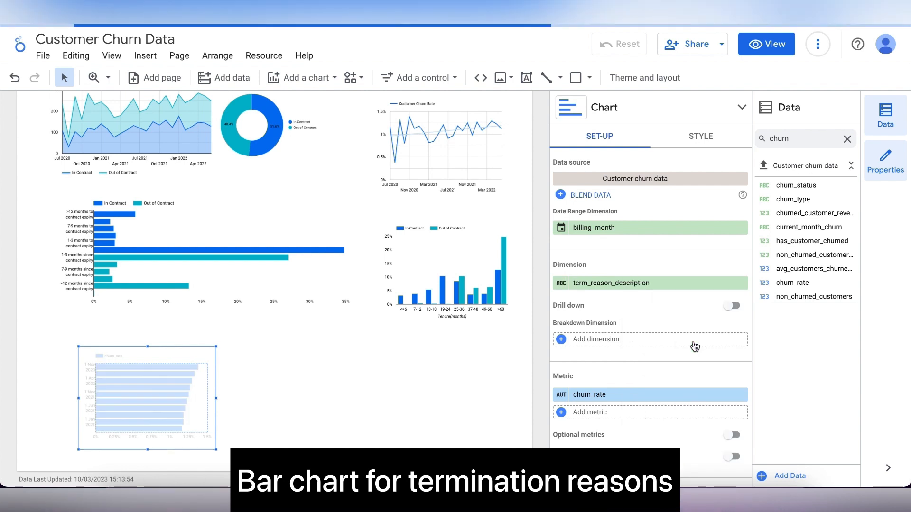
click(651, 344)
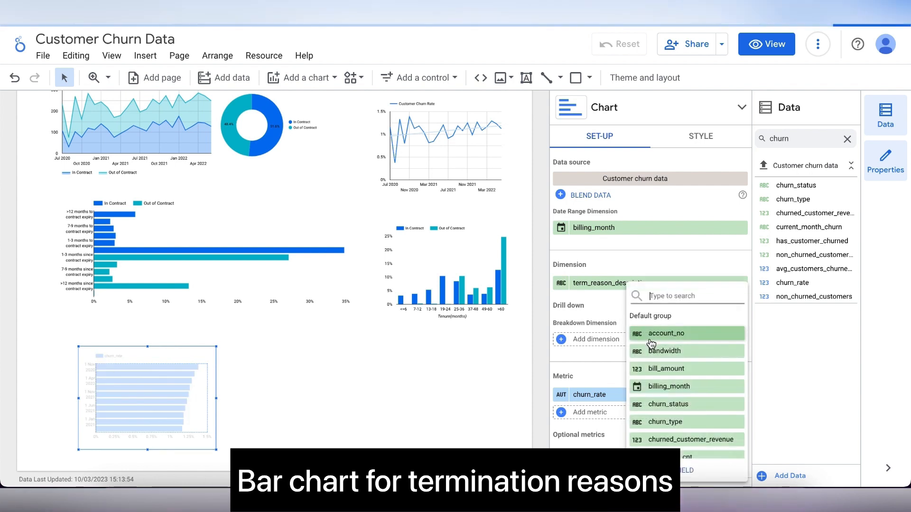
text(churn)
click(678, 348)
Set the termination reason bar chart's metric to has_customer_churned.
scroll(680, 352, down, 1)
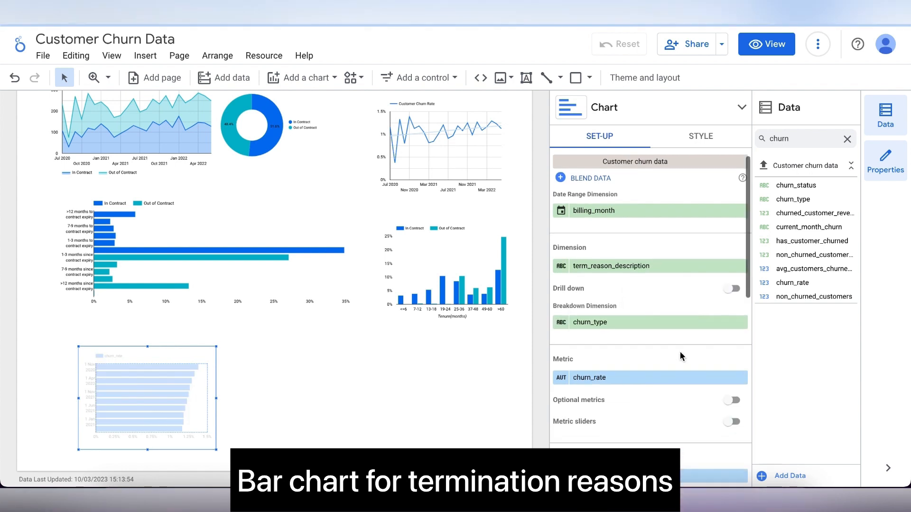
click(674, 378)
text(has)
click(663, 352)
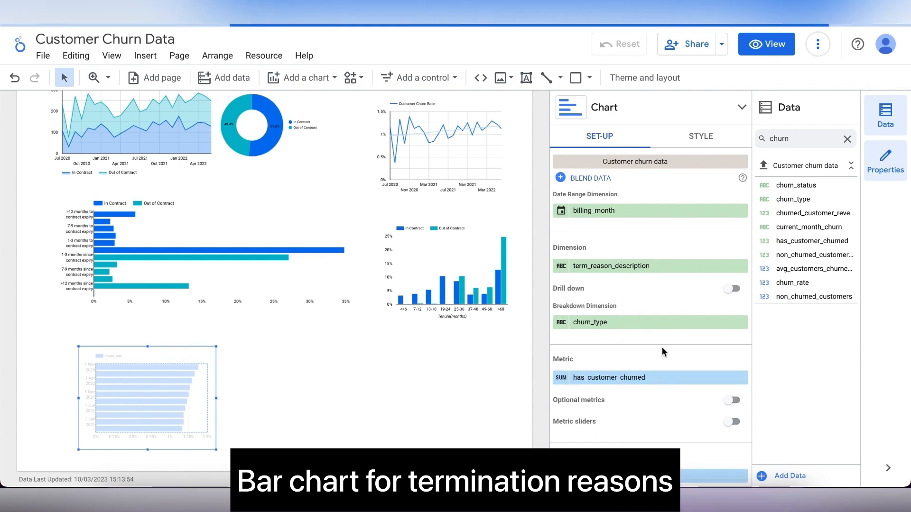
Show the termination reason chart's has_customer_churned metric as a percent of total.
click(582, 377)
click(565, 380)
click(569, 424)
mouse_move(561, 364)
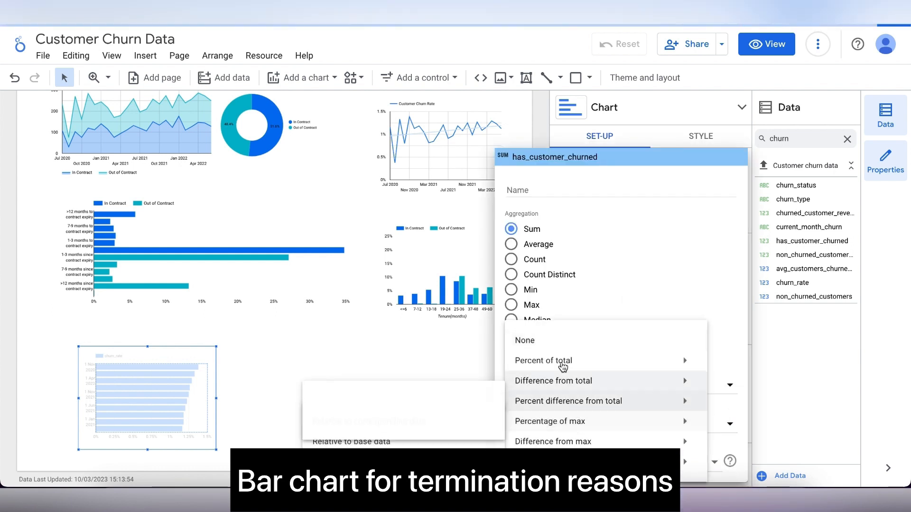
click(460, 363)
click(476, 380)
scroll(593, 377, down, 3)
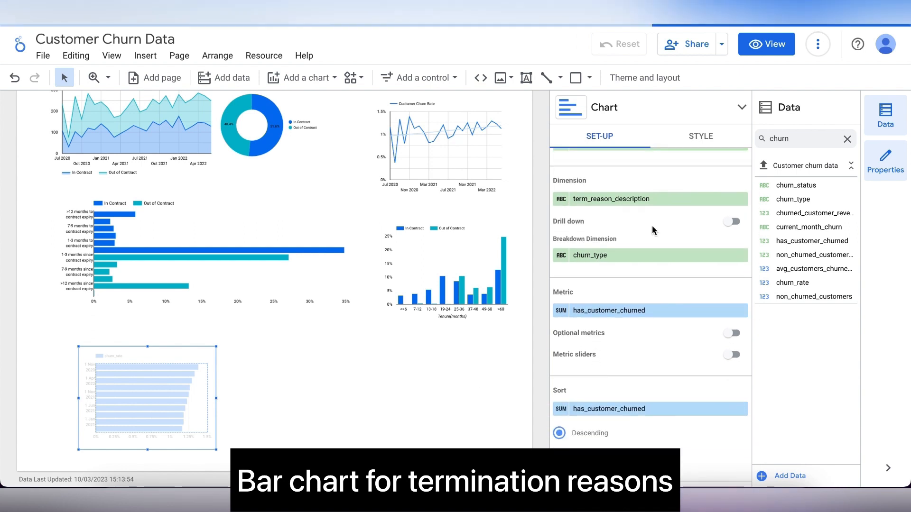
Style the termination reason chart with a bottom legend and transparent gridlines, and place it enlarged beneath the tenure column chart.
click(701, 137)
scroll(654, 305, up, 3)
scroll(656, 308, down, 15)
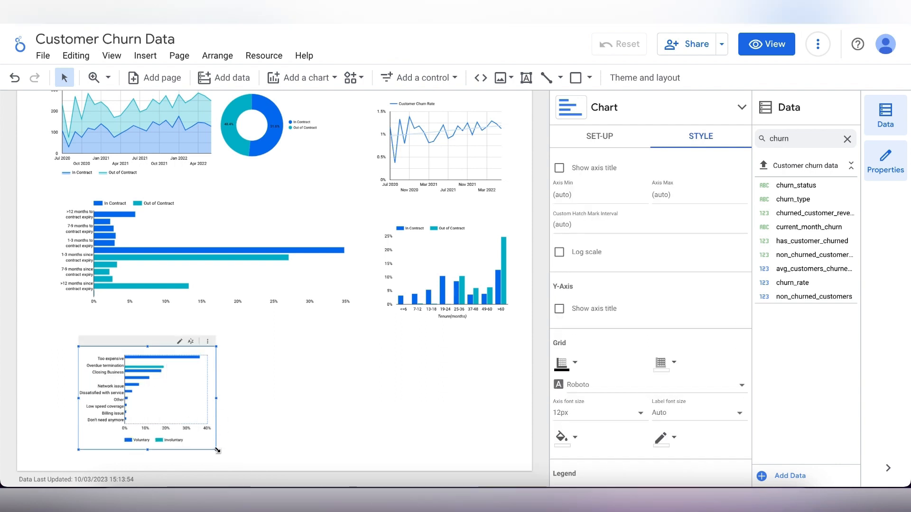
drag(217, 450, 488, 438)
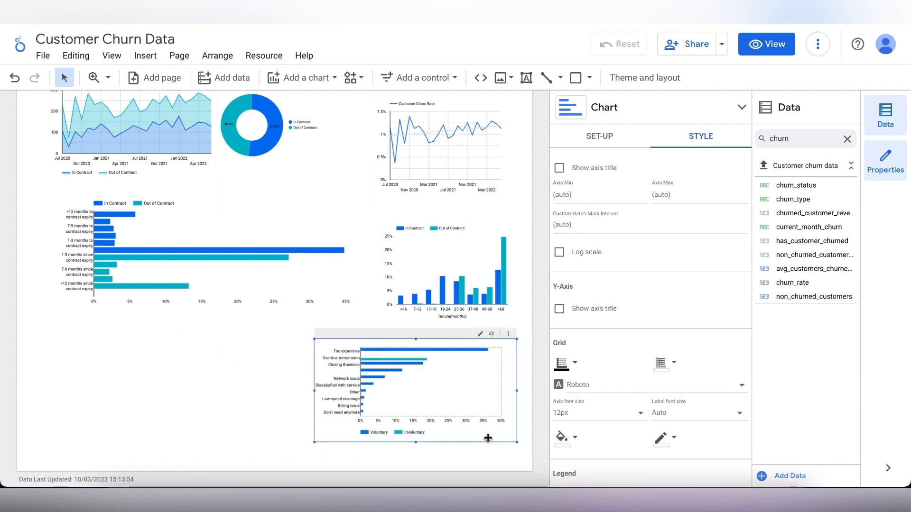
Add a horizontal bar chart in the blank area beside the termination reason chart and set its dimension to bandwidth.
click(299, 77)
click(275, 227)
click(84, 334)
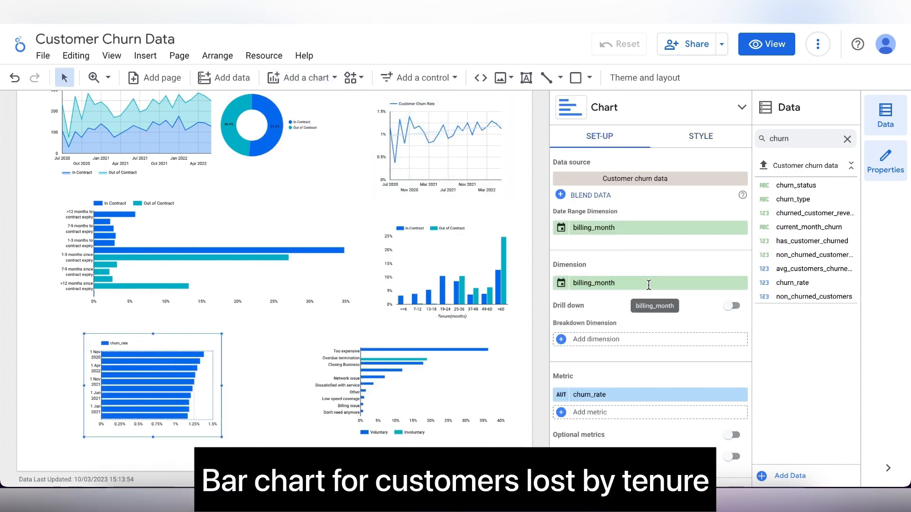
click(649, 285)
text(band)
click(682, 329)
Set the bandwidth chart's metric to has_customer_churned and name it Customer Churned.
click(655, 394)
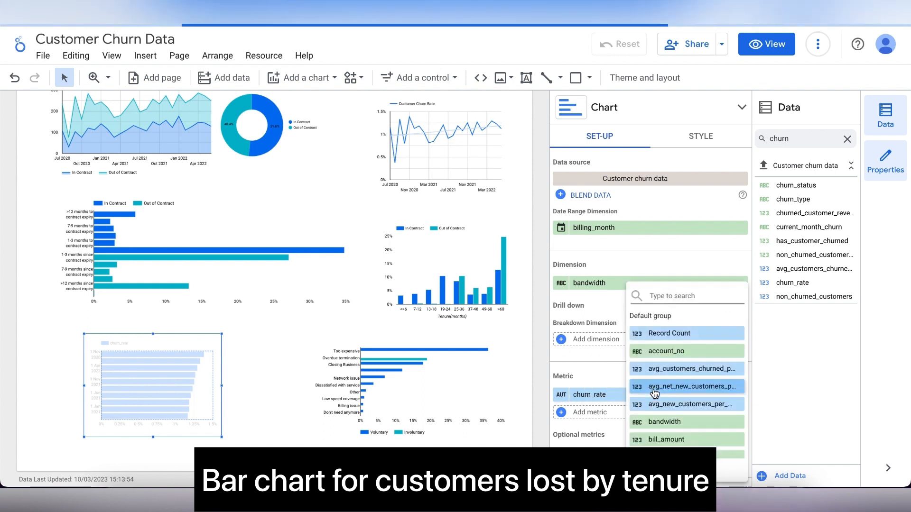
text(has)
click(678, 294)
click(563, 395)
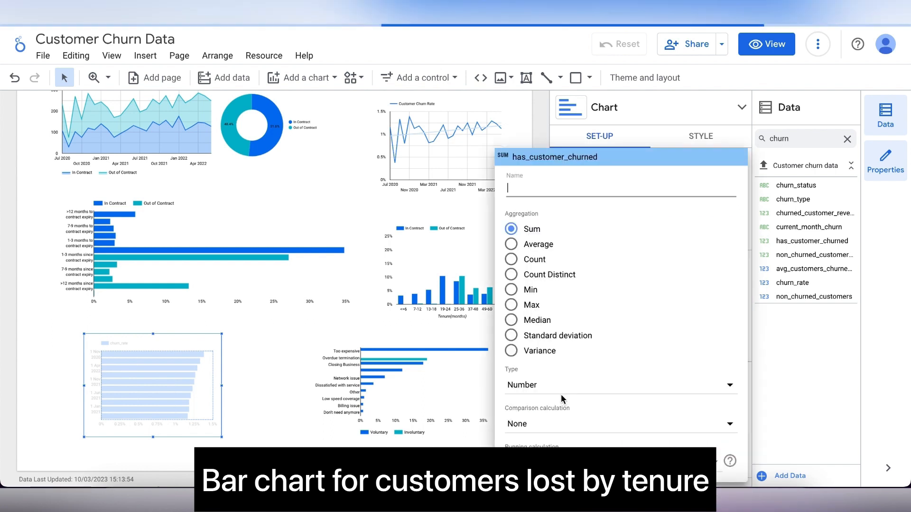
text(Customer Churned)
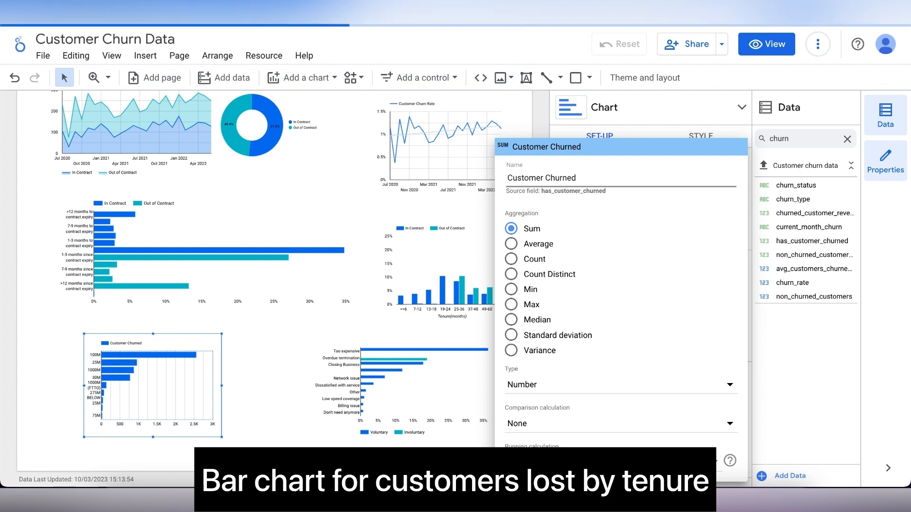
key(Return)
scroll(624, 419, down, 3)
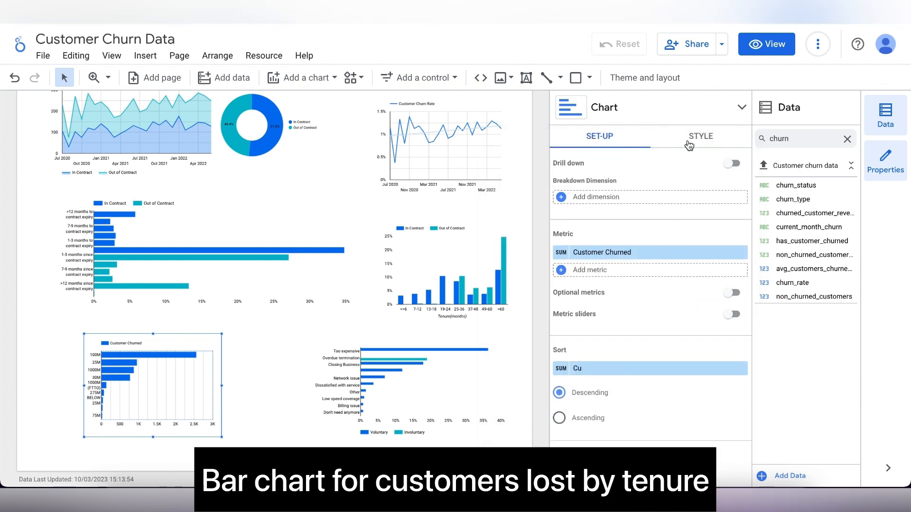
Show data labels on the bars of the bandwidth chart.
click(690, 144)
click(577, 238)
scroll(657, 400, down, 5)
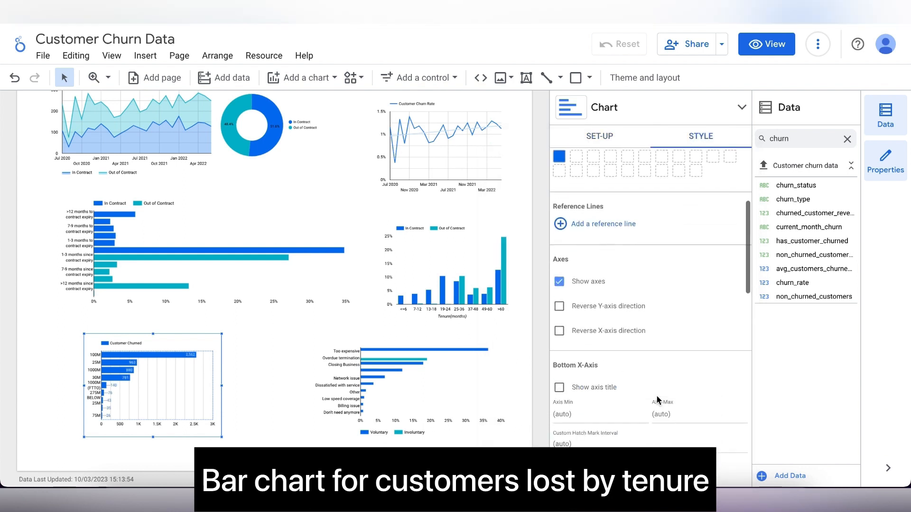
Set the bandwidth chart's X-axis custom hatch mark interval to 1000 and make its gridlines transparent.
scroll(658, 400, down, 1)
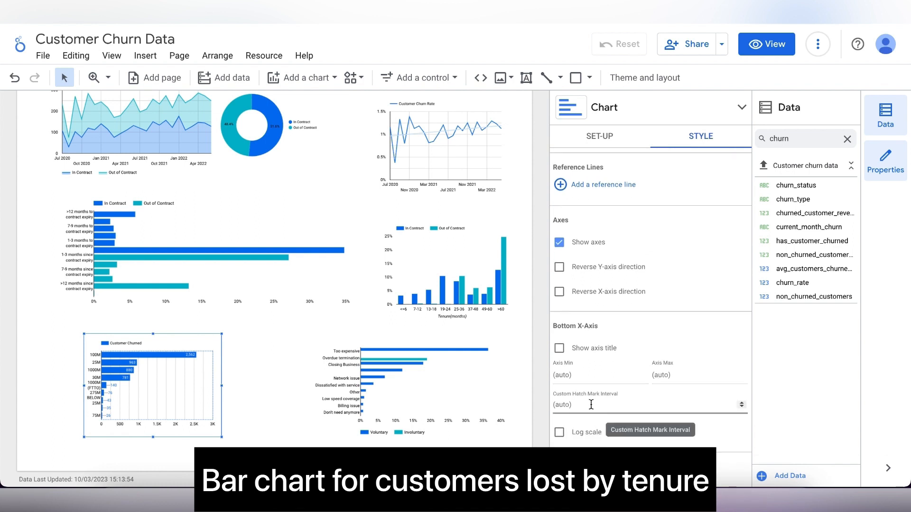
text(1000)
scroll(655, 402, down, 2)
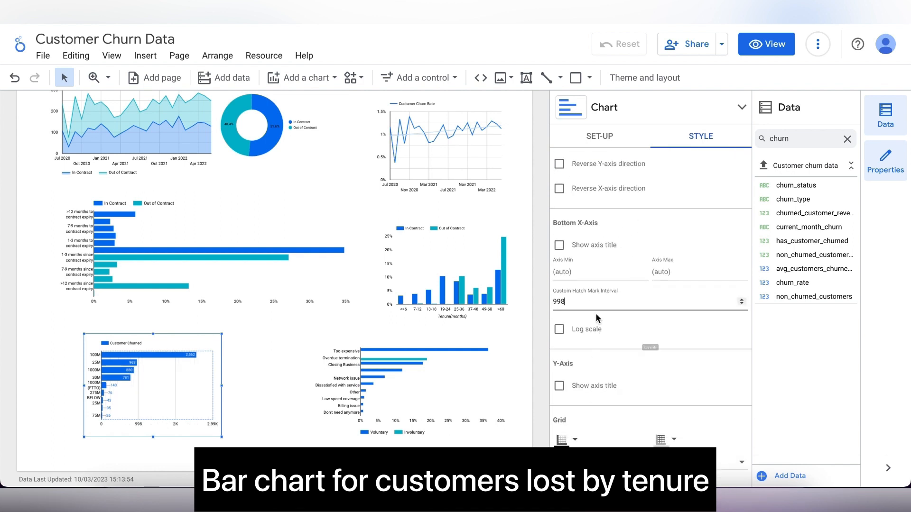
scroll(625, 260, down, 1)
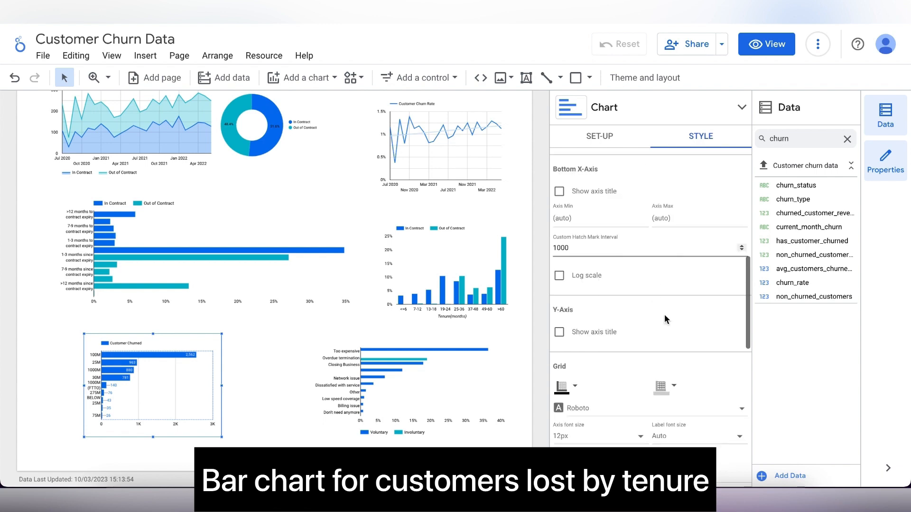
click(662, 384)
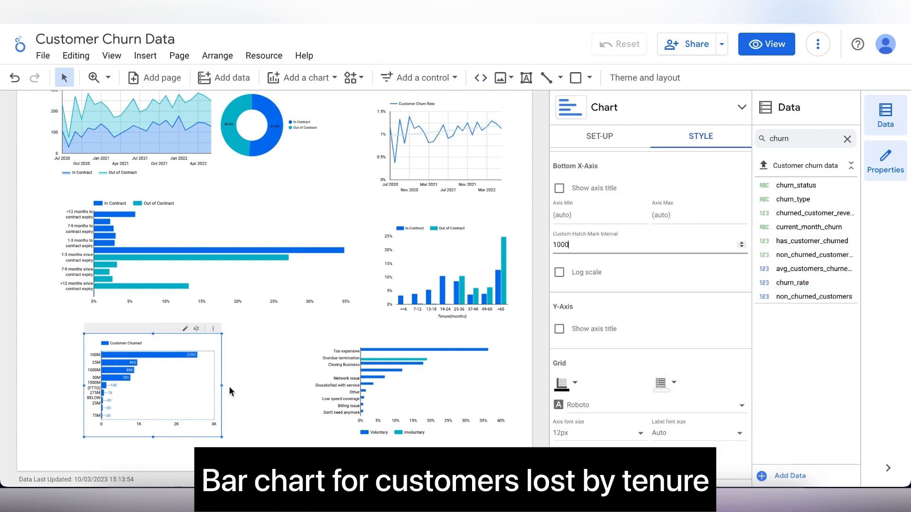
Create a new blend from Customer churn data with account_no as its first dimension.
click(263, 56)
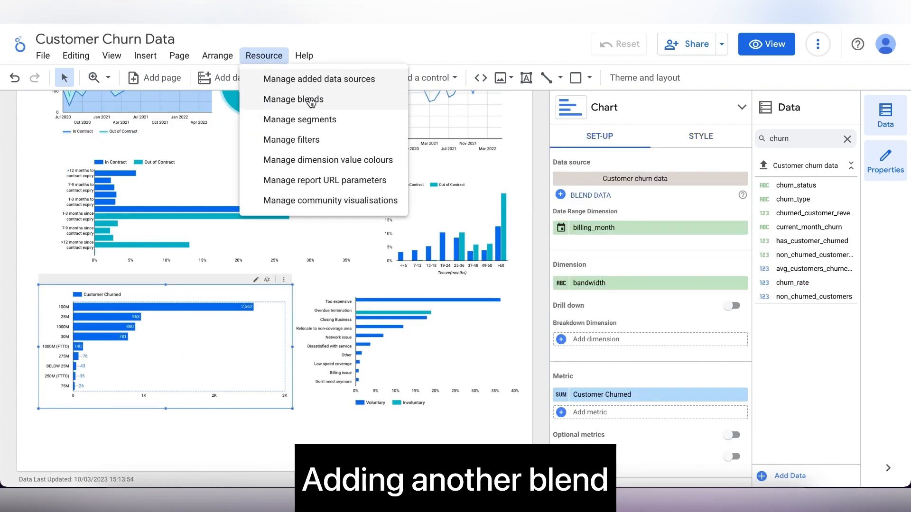
click(311, 100)
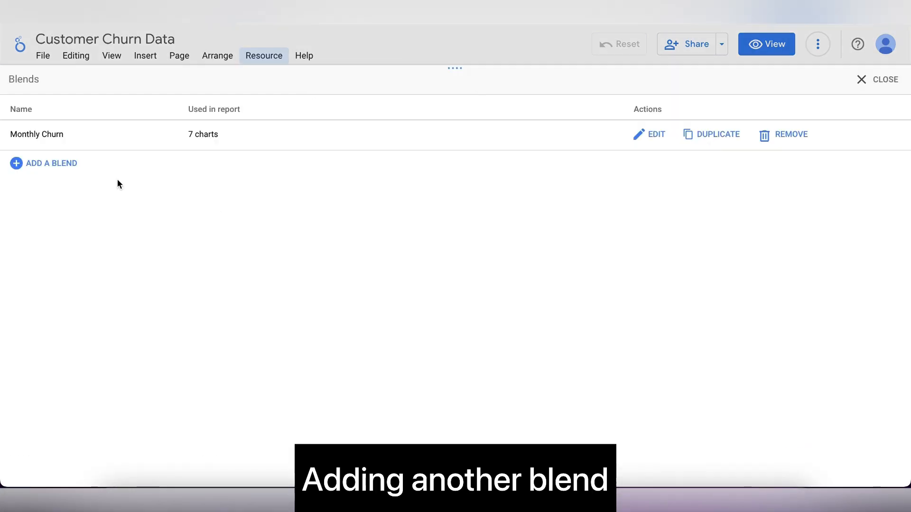
click(44, 162)
click(85, 200)
text(acc)
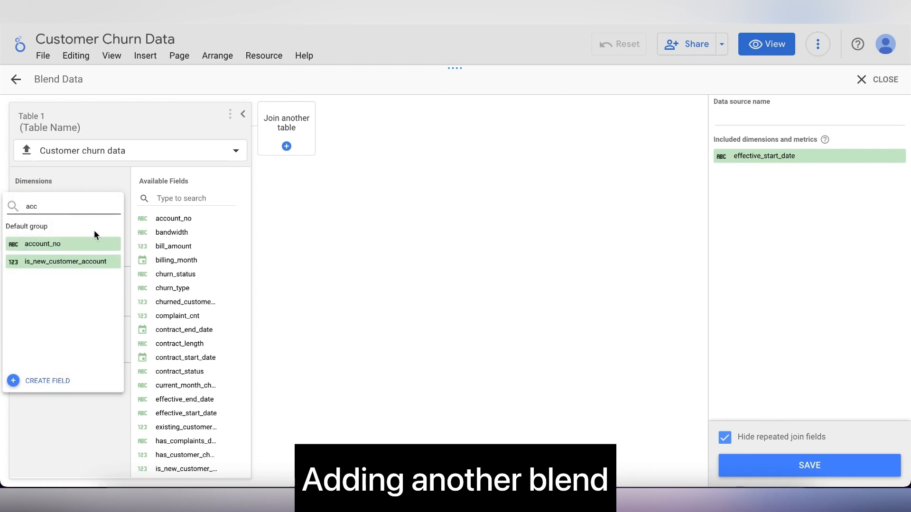
click(97, 241)
Add has_complaints_desc, with_phone_service_desc and churn_status as further dimensions of the blend.
click(71, 216)
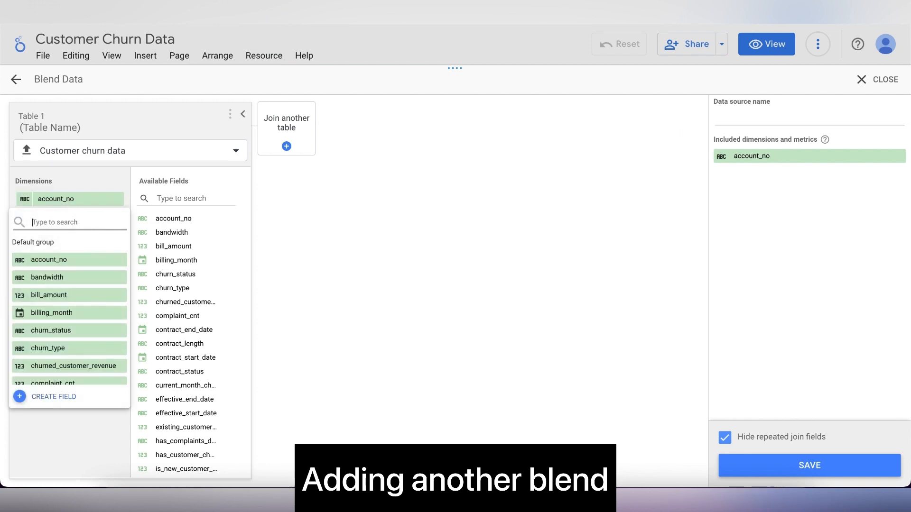
text(has)
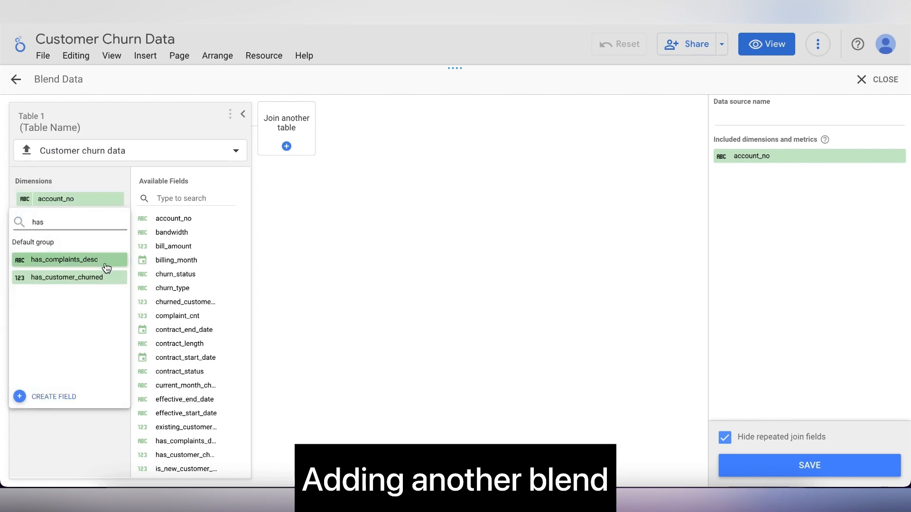
click(106, 268)
click(87, 232)
text(with)
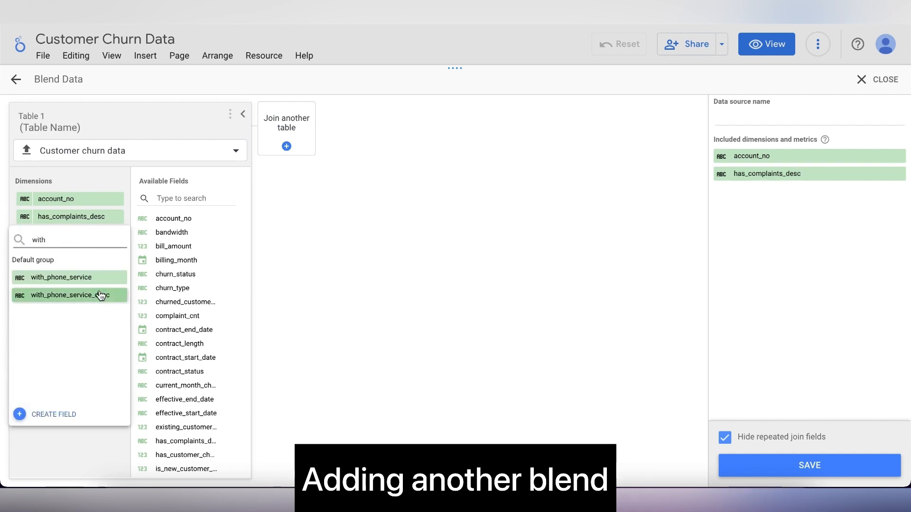
click(100, 294)
click(75, 248)
text(d)
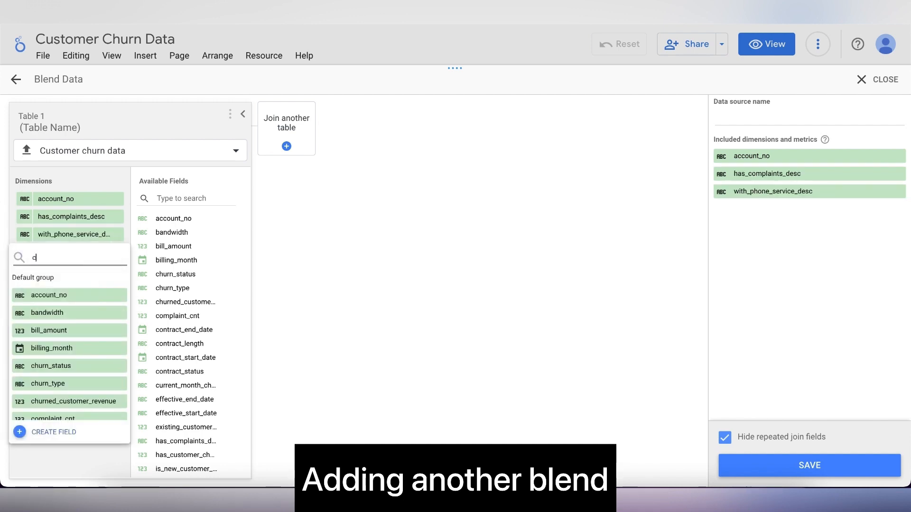
text(hur)
click(75, 294)
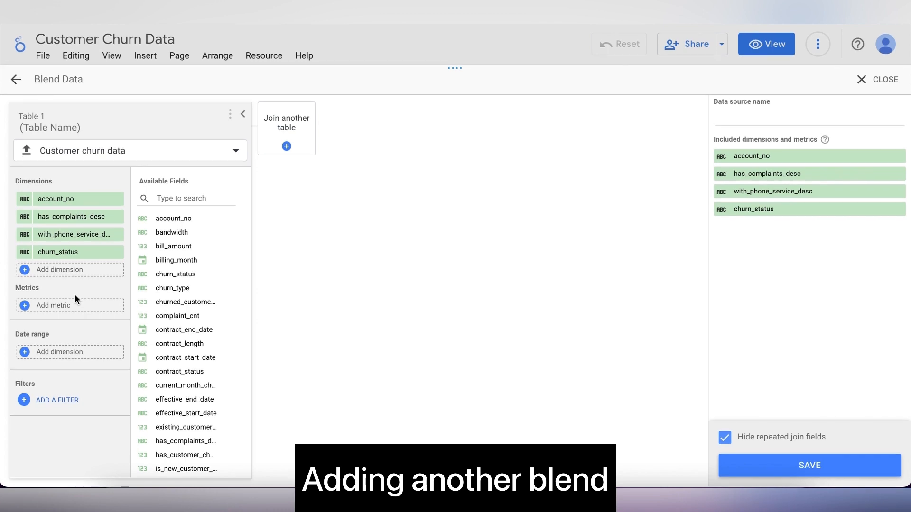
Set the blend's date range to billing_month and save it under the name Customers.
click(78, 351)
click(85, 332)
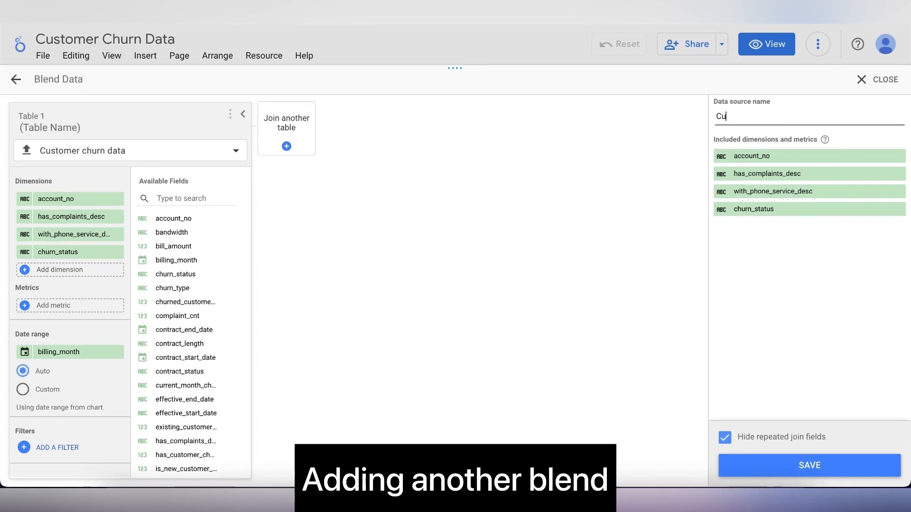
click(836, 463)
click(876, 79)
Add a horizontal bar chart below the existing charts and switch its data source to the Customers blend.
click(304, 78)
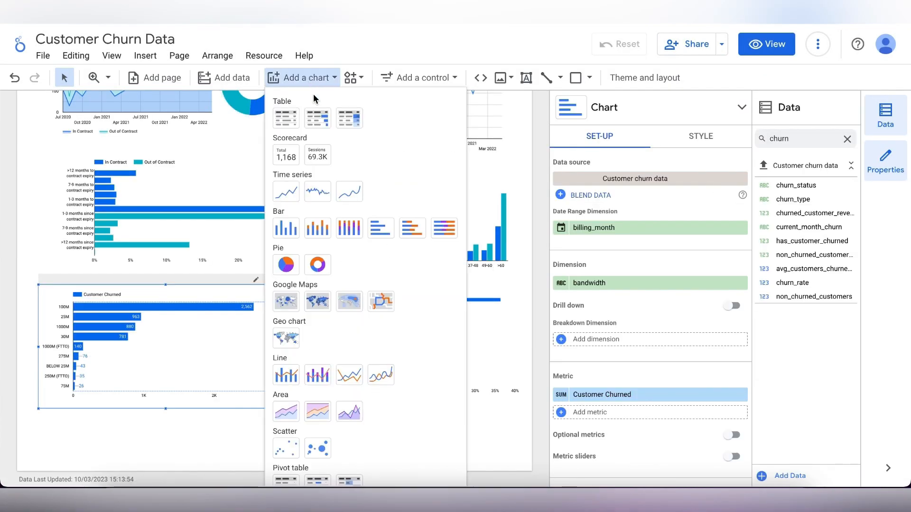
click(387, 233)
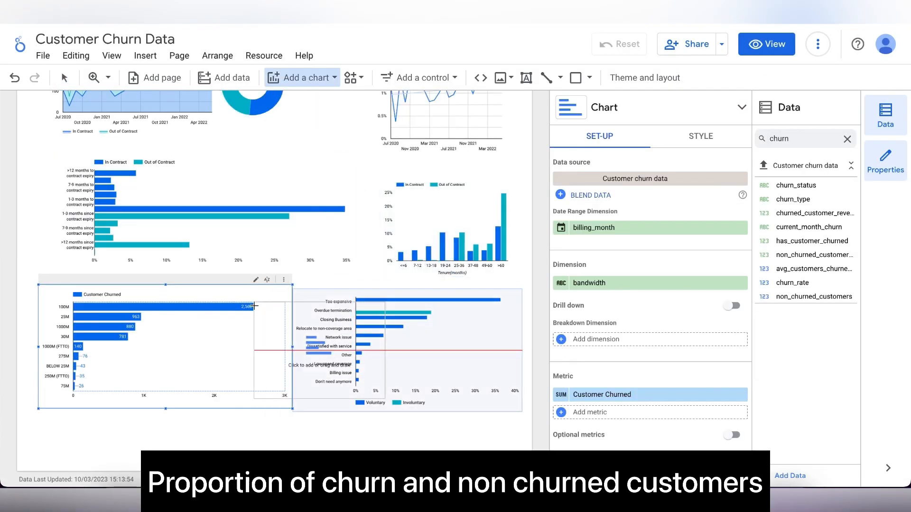
click(221, 367)
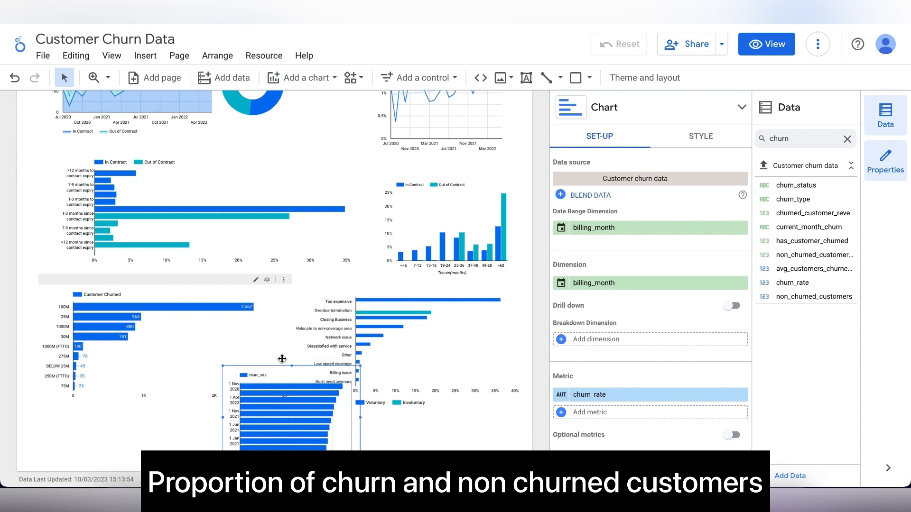
click(650, 179)
click(681, 269)
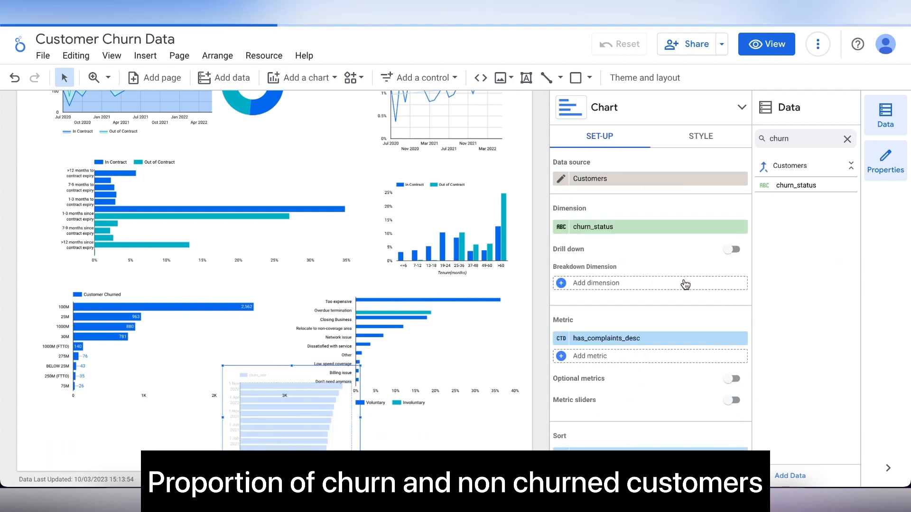
Set the new bar chart's dimension to with_phone_service_desc and its breakdown dimension to churn_status.
click(614, 226)
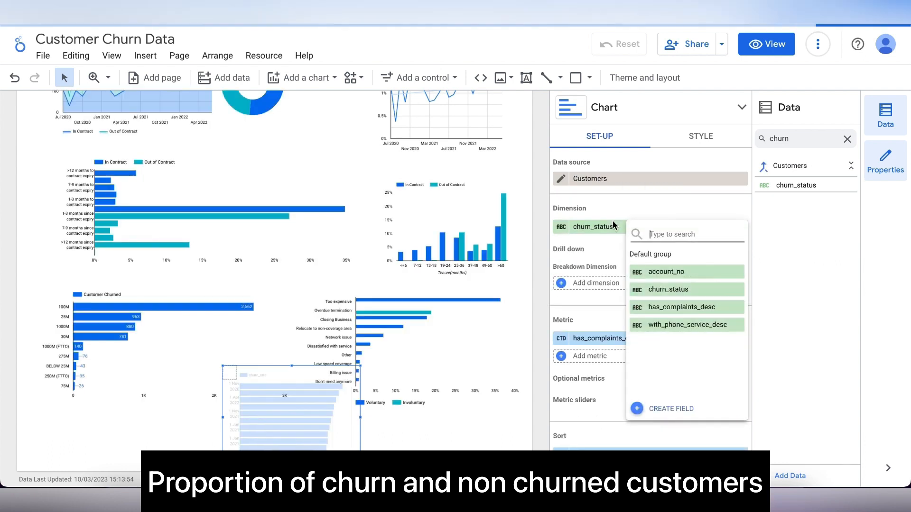
click(676, 327)
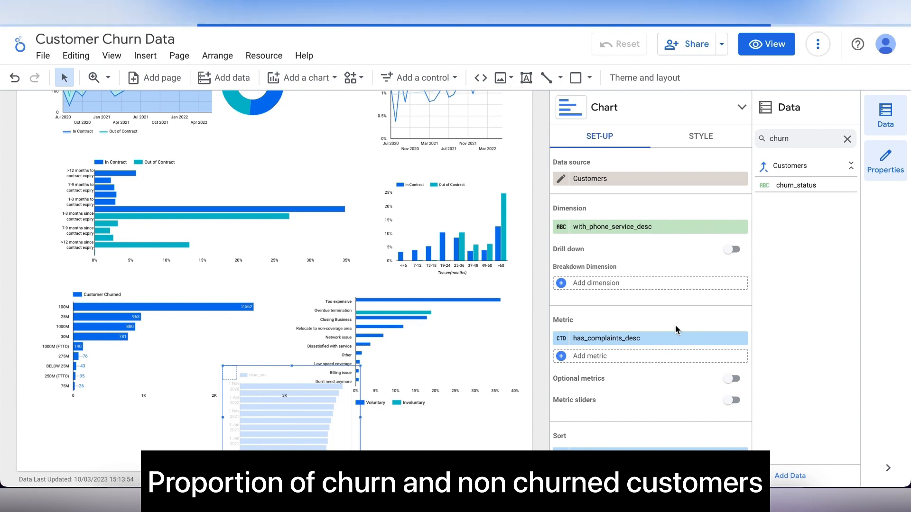
scroll(650, 416, down, 1)
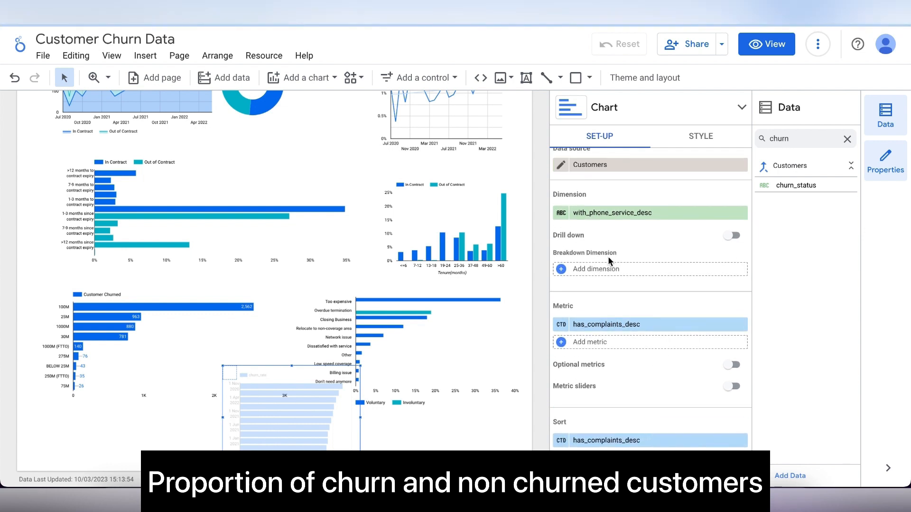
click(597, 269)
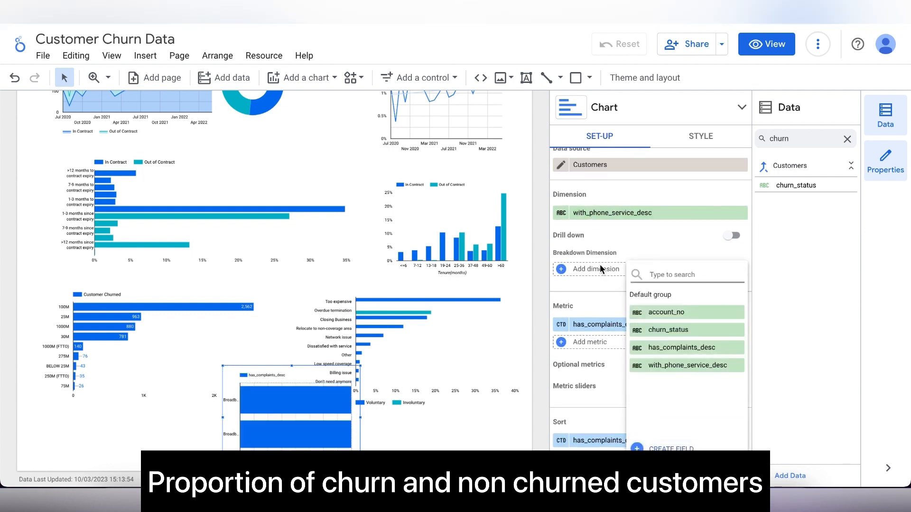
click(683, 330)
Set the phone service chart's metric to account_no and its secondary sort to churn_status.
click(650, 324)
click(664, 366)
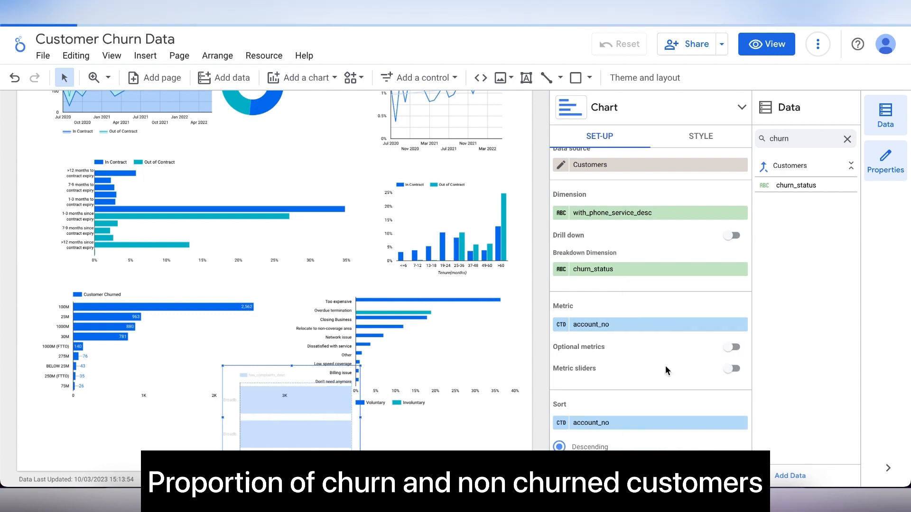
scroll(662, 370, down, 1)
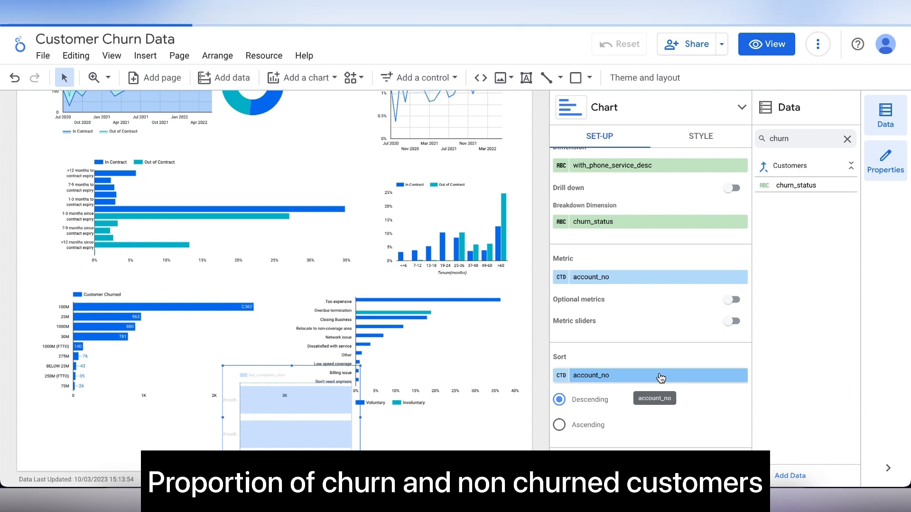
scroll(660, 378, down, 1)
scroll(661, 403, down, 1)
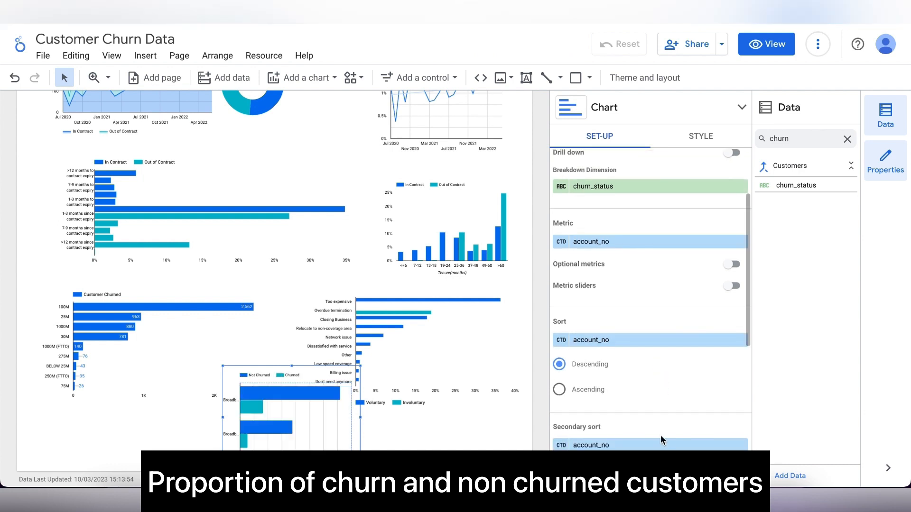
click(660, 435)
click(662, 352)
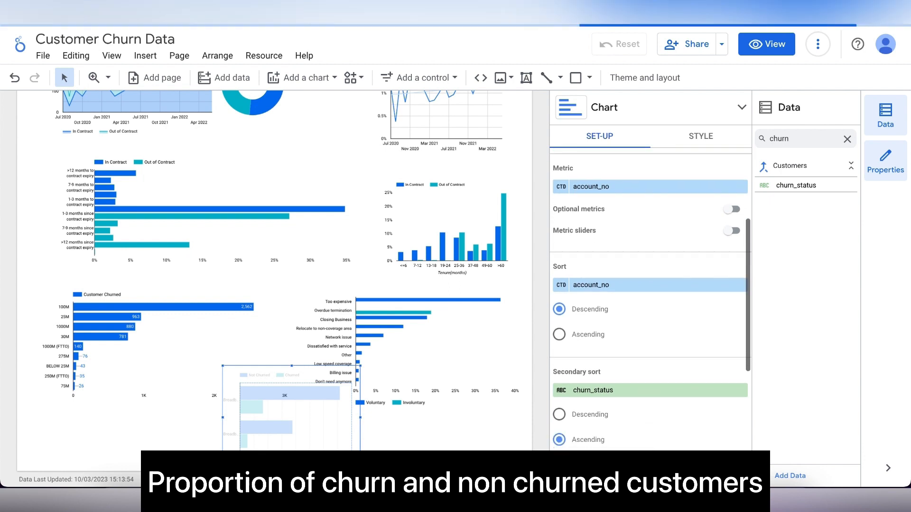
Turn on stacked bars with 100% stacking for the phone service bar chart and place its legend below the bars.
scroll(647, 450, down, 2)
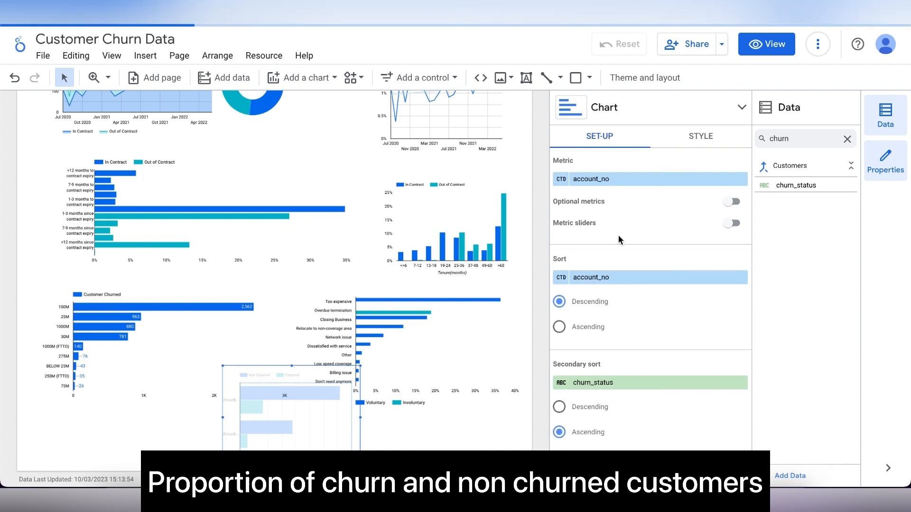
click(701, 136)
scroll(593, 219, up, 4)
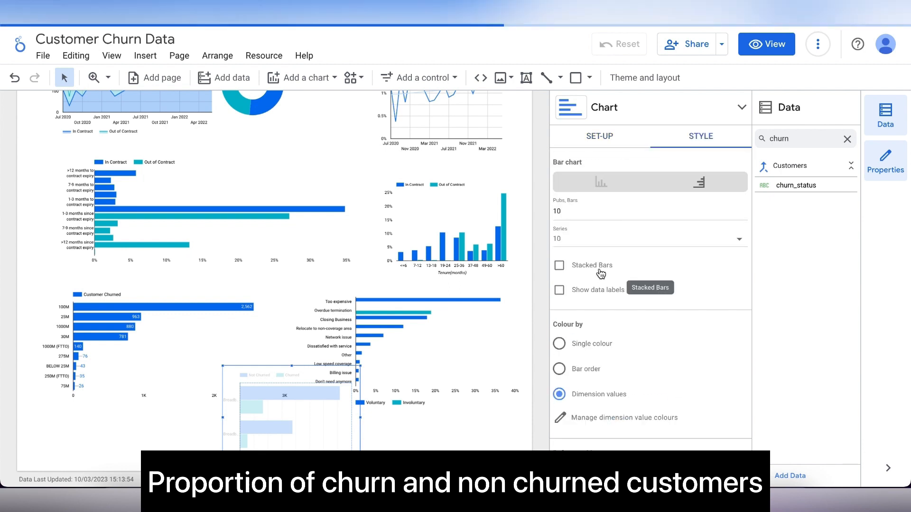
click(599, 268)
click(594, 295)
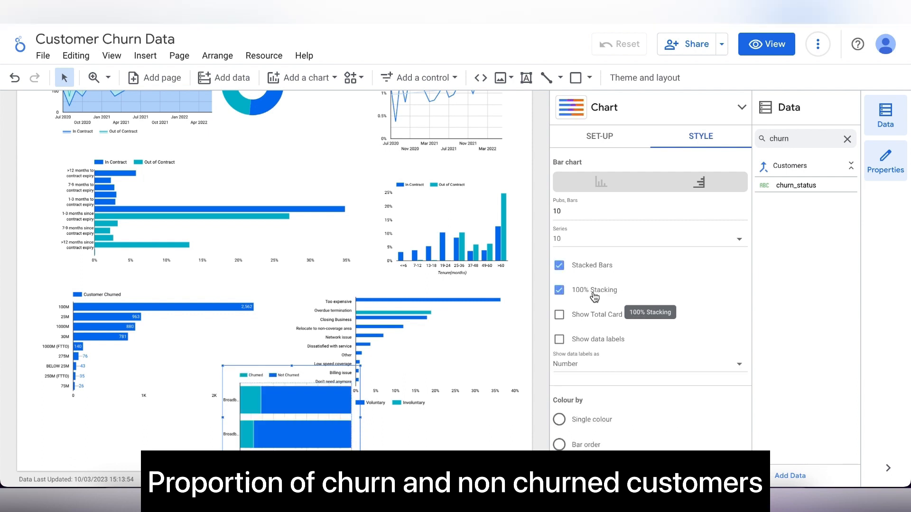
scroll(636, 324, down, 6)
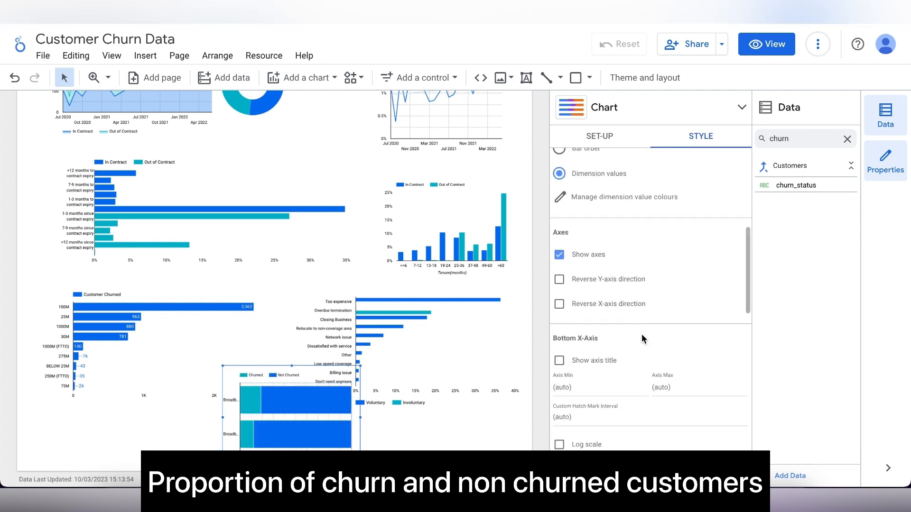
scroll(641, 335, down, 6)
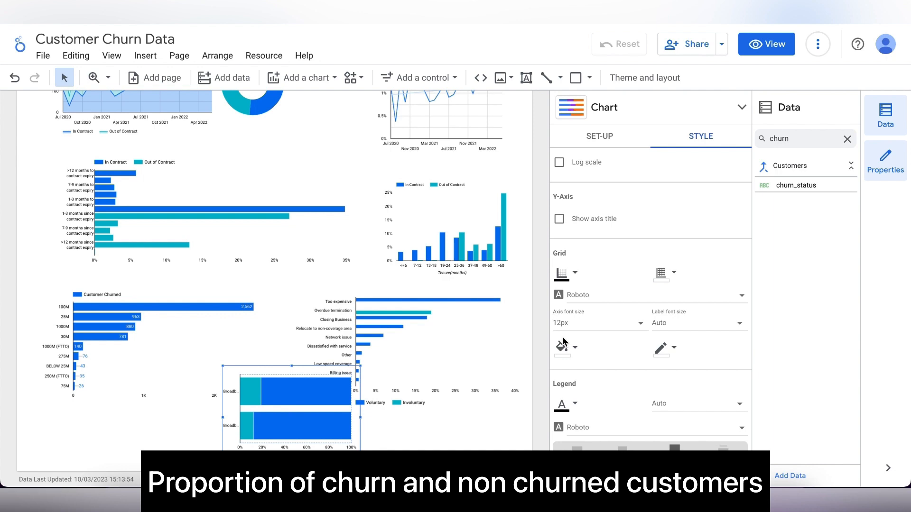
Move the stacked phone service chart to the lower-left area of the page, directly beneath the bandwidth chart.
drag(253, 367, 206, 361)
click(110, 418)
scroll(110, 417, up, 1)
scroll(111, 420, down, 1)
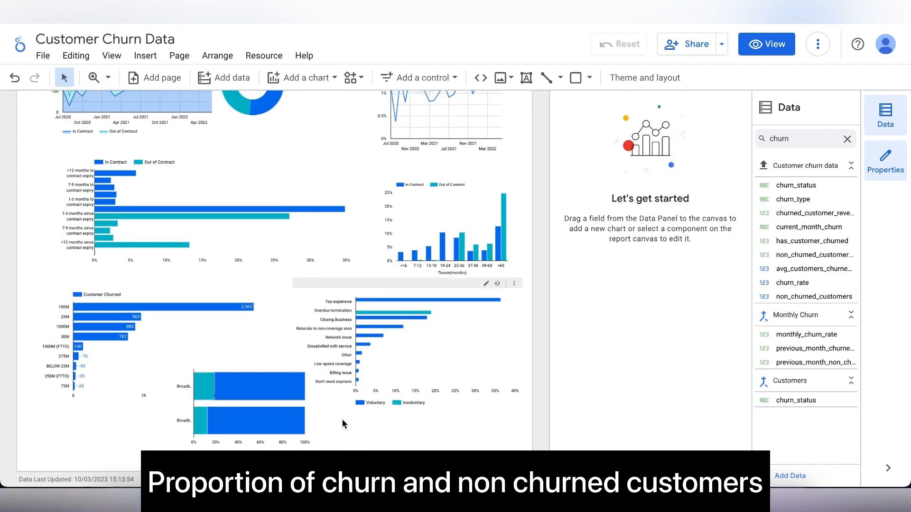
drag(293, 449, 171, 451)
Add a horizontal bar chart beside the phone service chart and set its dimension to has_complaints_desc.
click(304, 78)
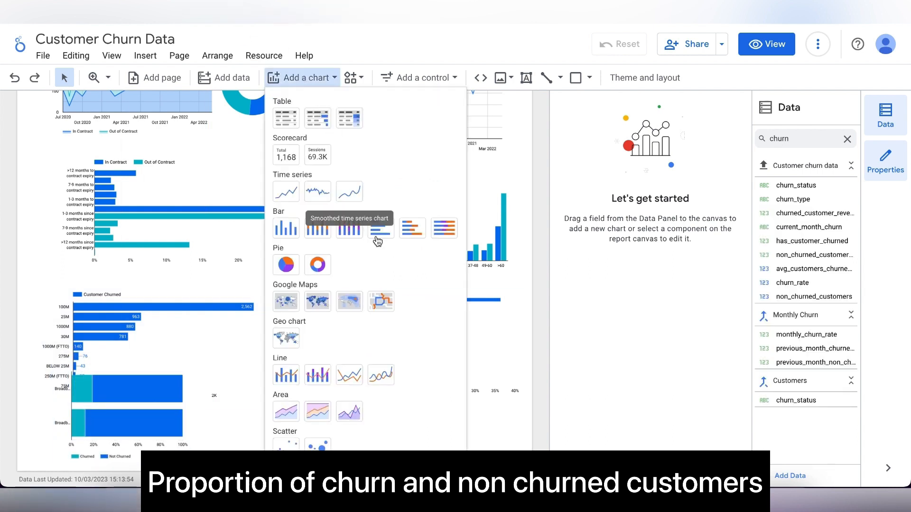
click(378, 232)
click(220, 367)
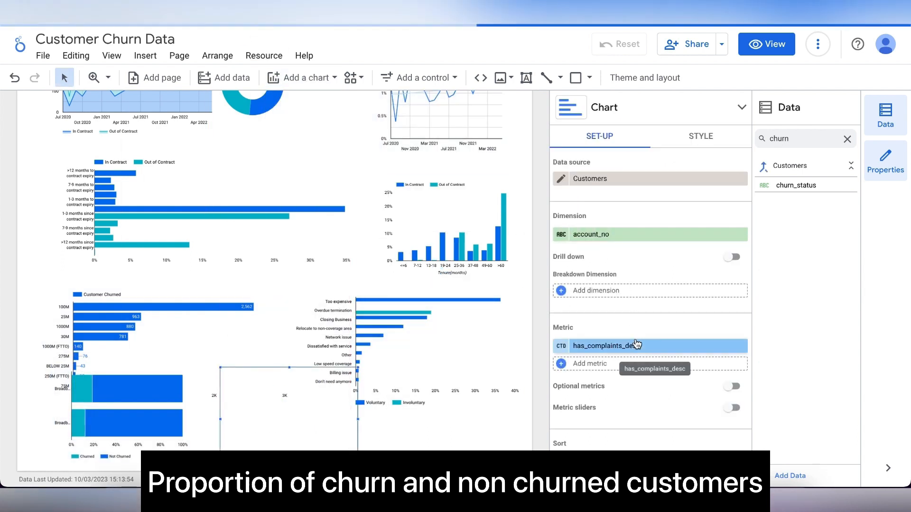
click(608, 240)
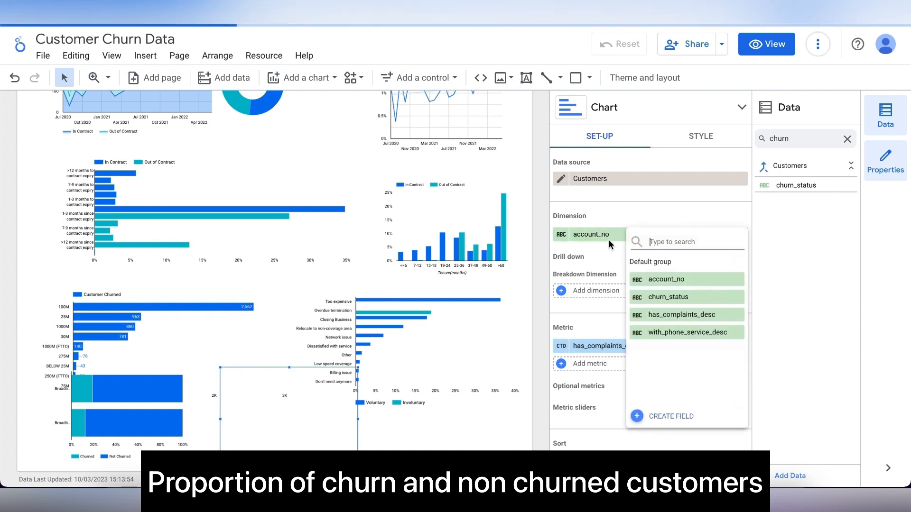
click(663, 330)
click(626, 234)
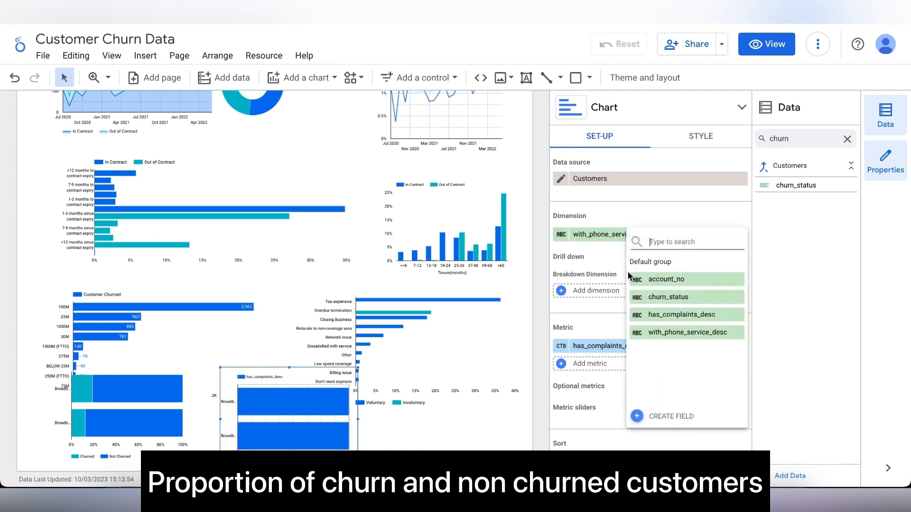
click(667, 317)
Set the complaints bar chart's breakdown dimension to churn_status and its metric to account_no.
click(664, 290)
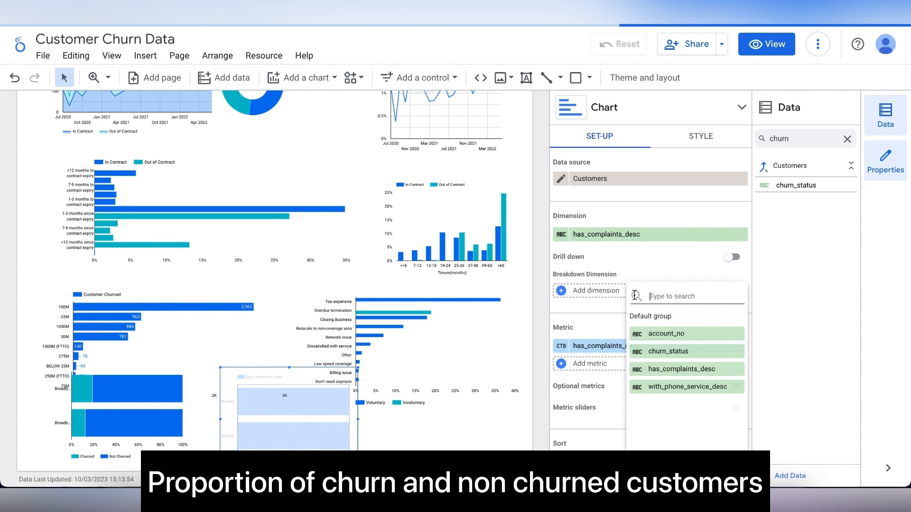
click(671, 369)
click(624, 292)
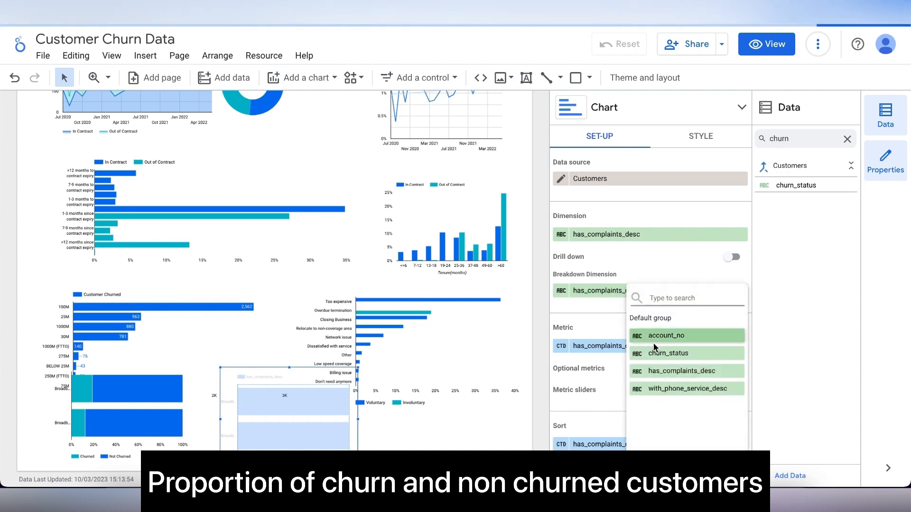
click(626, 351)
click(624, 346)
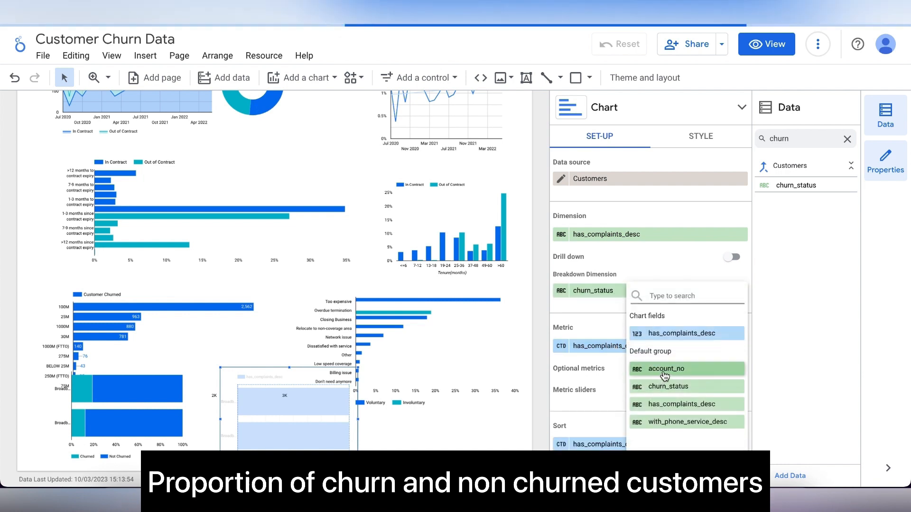
click(664, 369)
Set the complaints bar chart's secondary sort to churn_status in ascending order.
scroll(627, 381, down, 1)
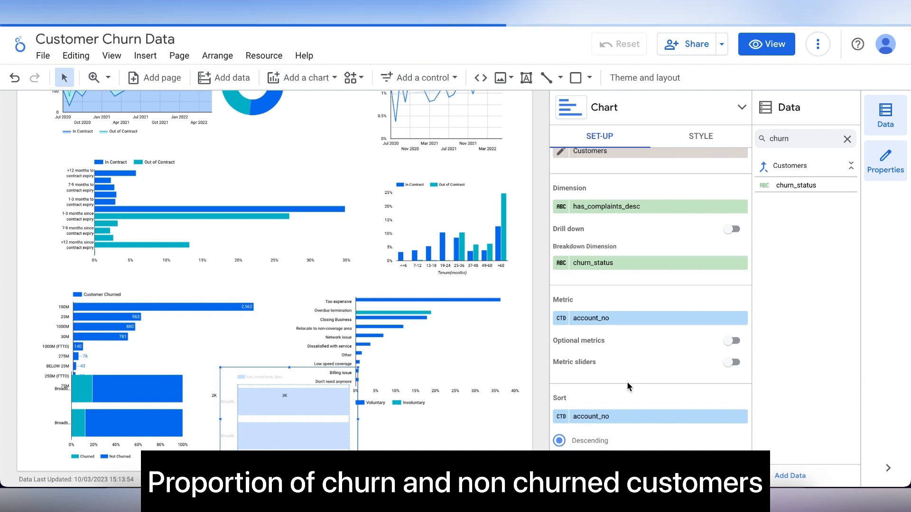
scroll(628, 381, down, 2)
scroll(627, 381, down, 3)
click(619, 436)
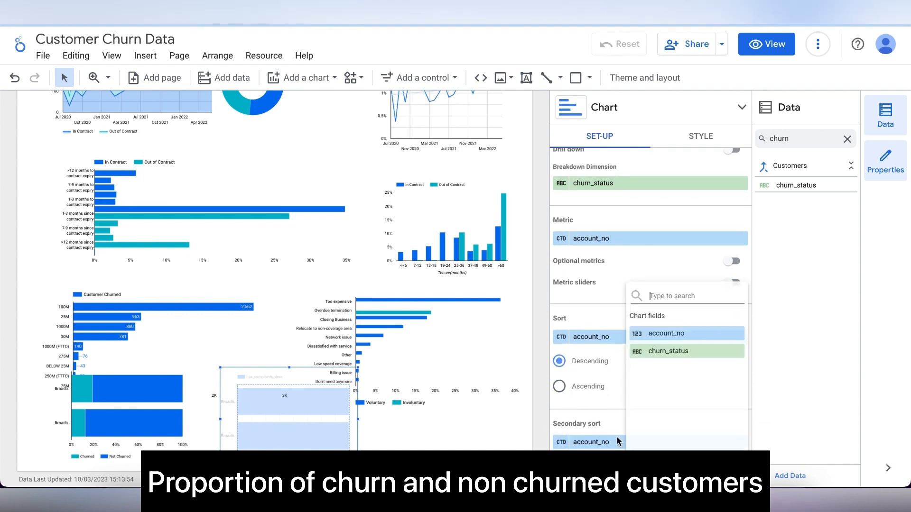
click(664, 351)
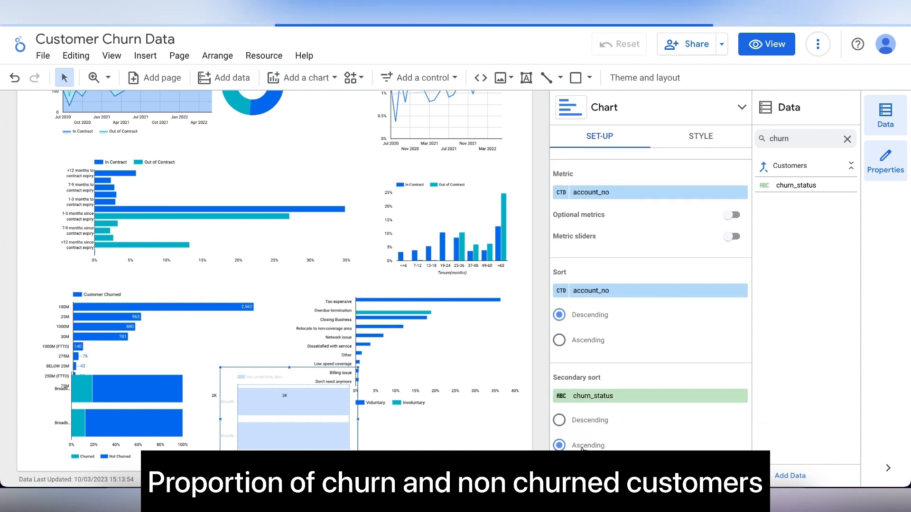
scroll(581, 448, down, 2)
Turn on stacked bars with 100% stacking for the complaints chart and place its legend below the bars.
click(701, 136)
click(558, 265)
click(597, 290)
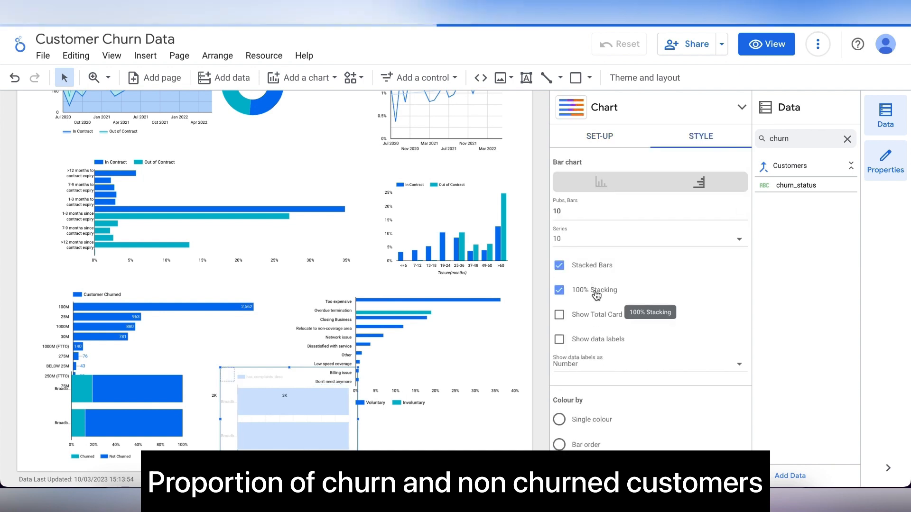
scroll(643, 376, down, 10)
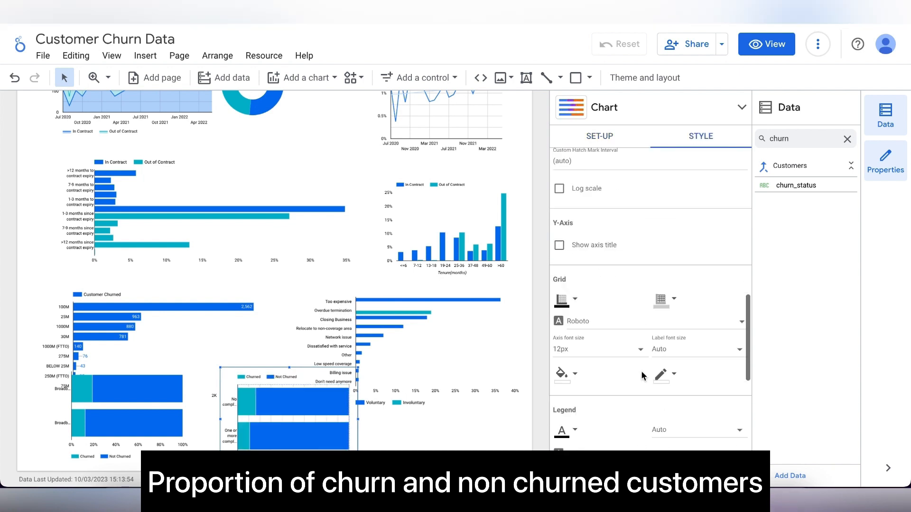
click(663, 288)
click(800, 273)
scroll(678, 380, down, 2)
click(677, 401)
Add a doughnut chart beneath the termination reason chart and set its data source to Customer churn data.
click(315, 77)
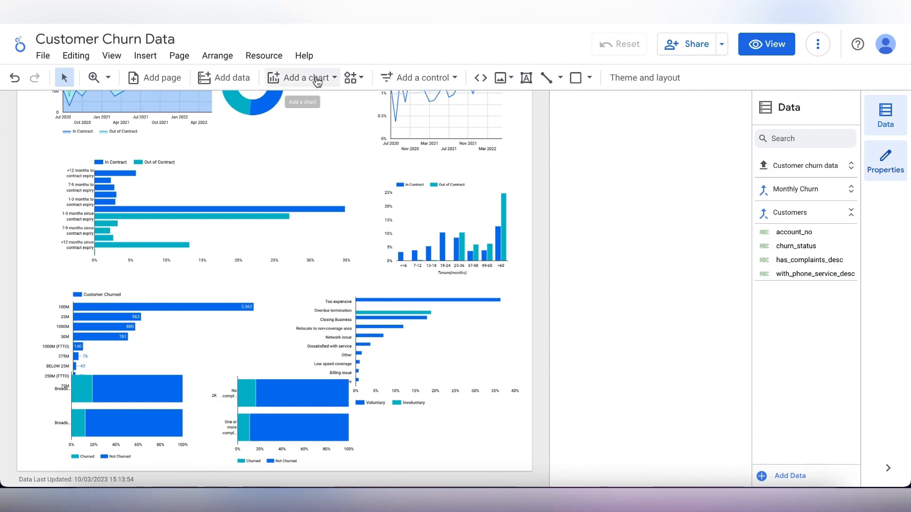
click(321, 270)
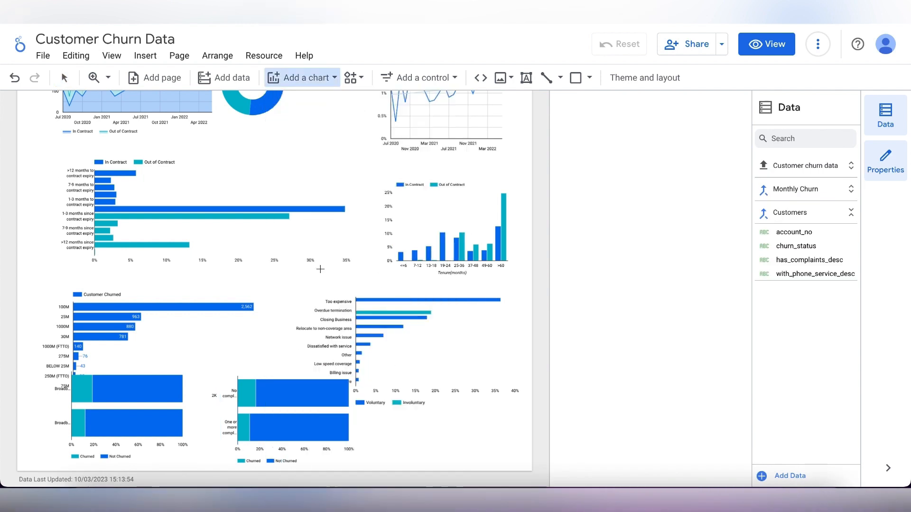
click(376, 378)
click(655, 178)
click(657, 218)
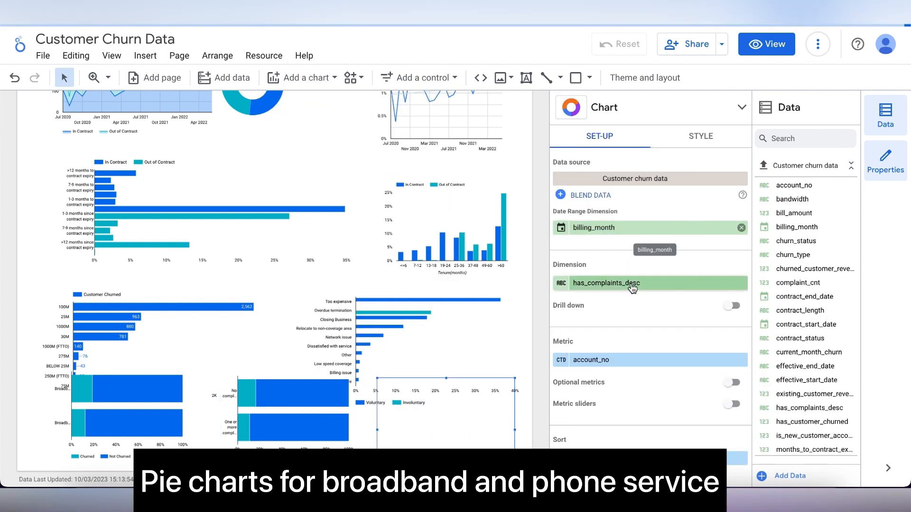
Set the doughnut chart's dimension to with_phone_service_desc and its metric to has_customer_churned.
click(631, 284)
text(with)
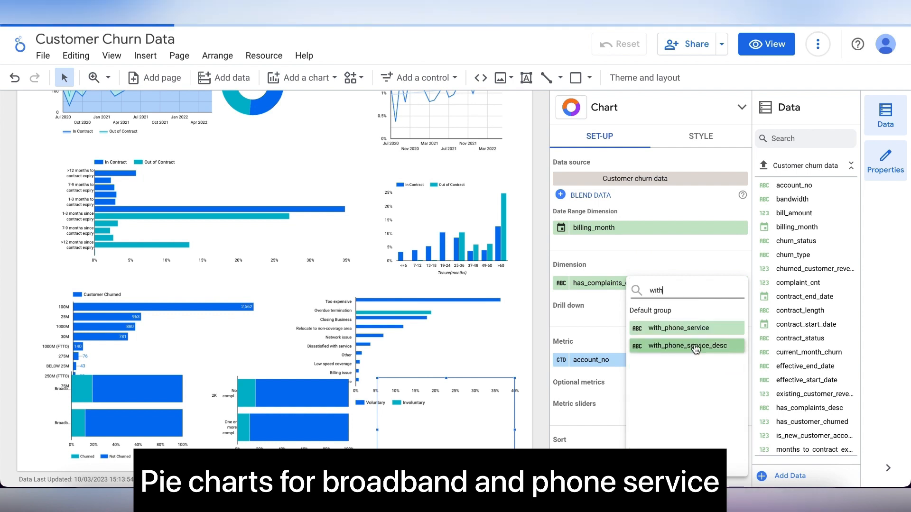
click(696, 346)
click(657, 361)
text(has)
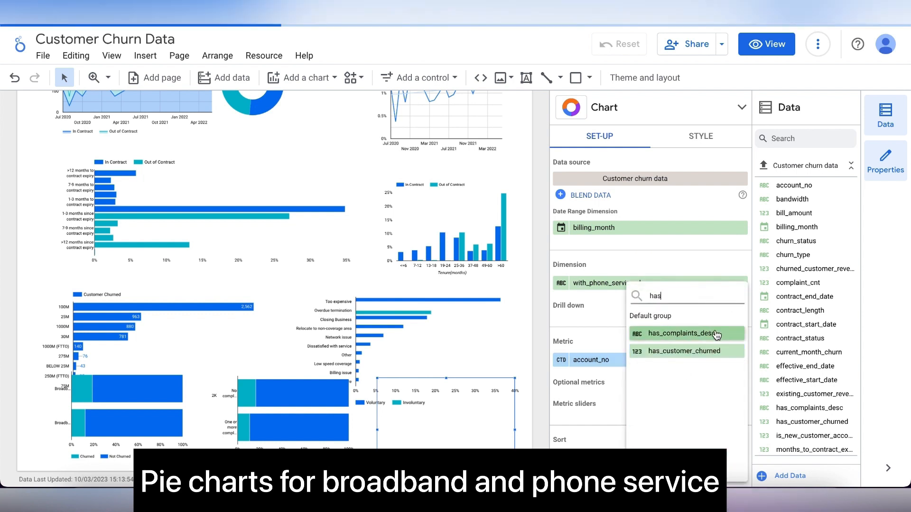
click(684, 351)
scroll(674, 322, down, 2)
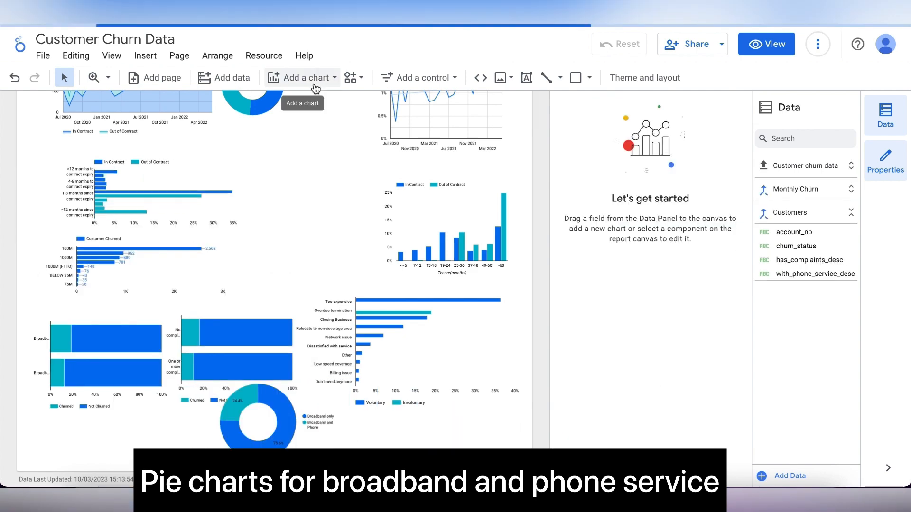
Add a second doughnut chart between the contract expiry and tenure charts and set its dimension to has_complaints_desc.
click(294, 77)
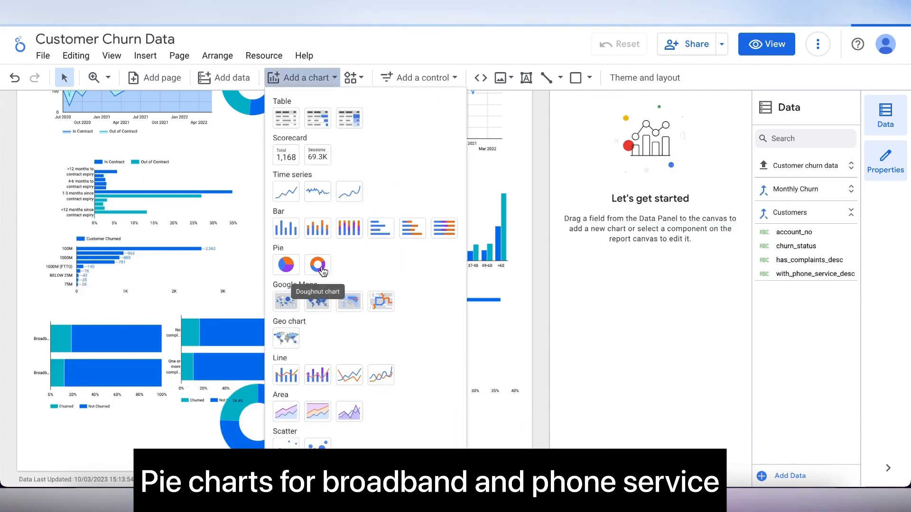
click(317, 268)
click(245, 185)
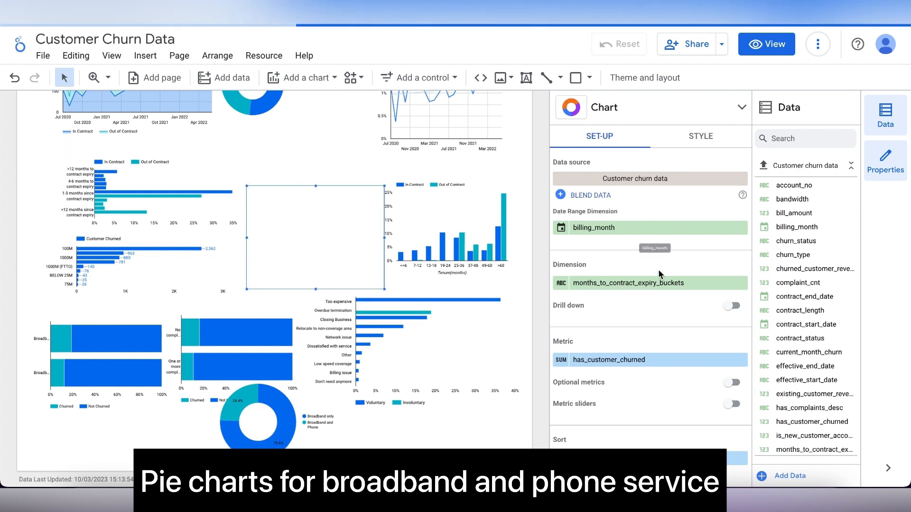
click(659, 283)
text(has)
click(729, 329)
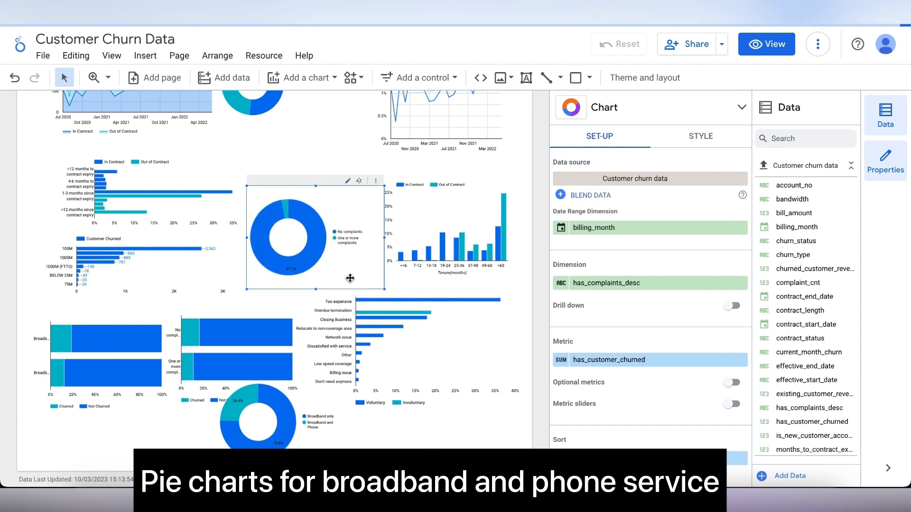
Move the complaints doughnut chart below the termination reason chart and the tenure chart beside the contract expiry chart.
drag(350, 278, 525, 450)
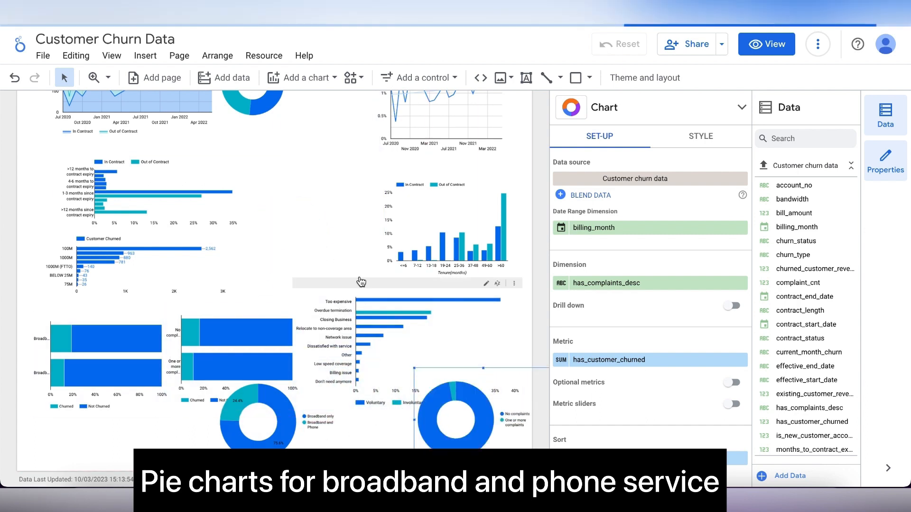
drag(411, 173, 296, 175)
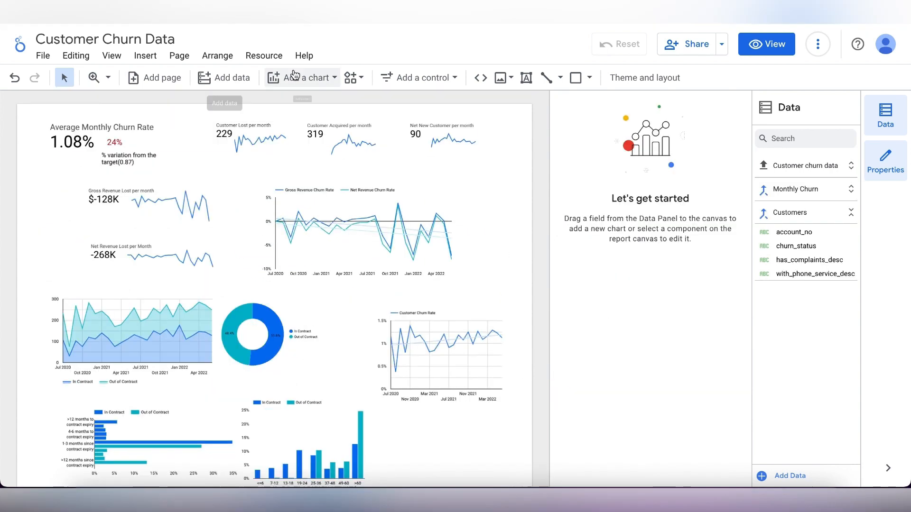
Add a scorecard below the average monthly churn rate and set its data source to the Monthly Churn blend.
click(294, 76)
click(298, 160)
click(60, 190)
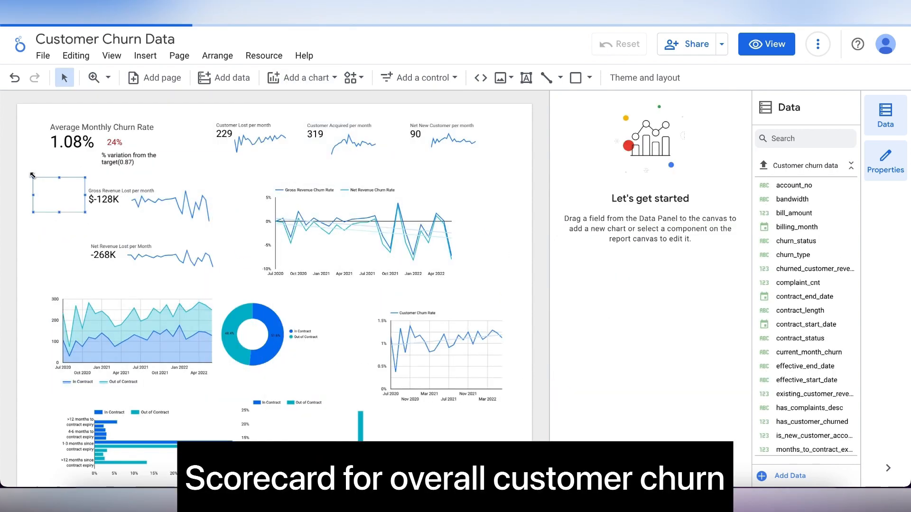
click(682, 188)
click(687, 258)
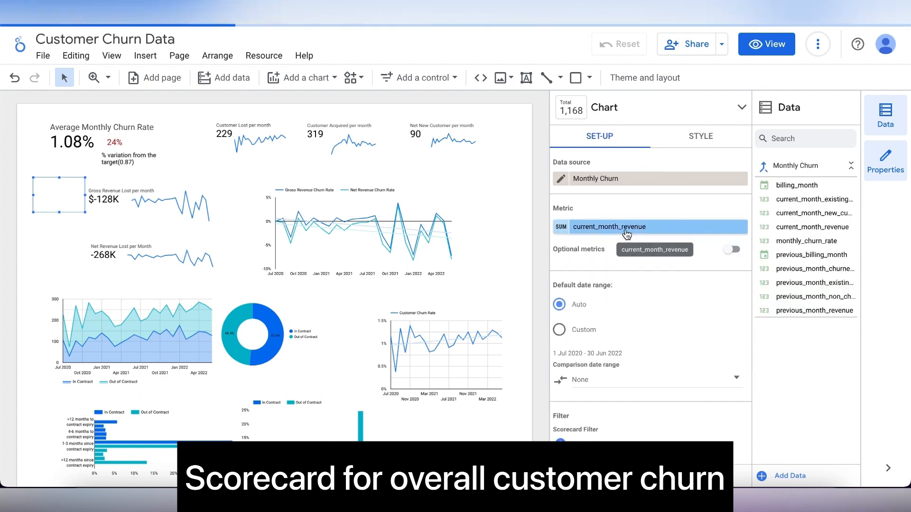
Create the scorecard metric Overall Churn Rate from the average of monthly_churn_rate and the count of billing_month, with type Percent.
click(627, 232)
click(691, 411)
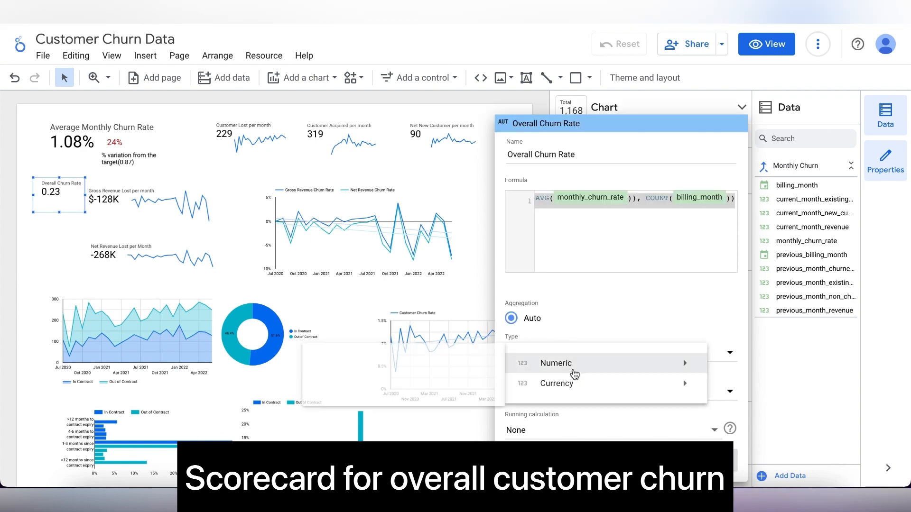
mouse_move(574, 375)
click(417, 383)
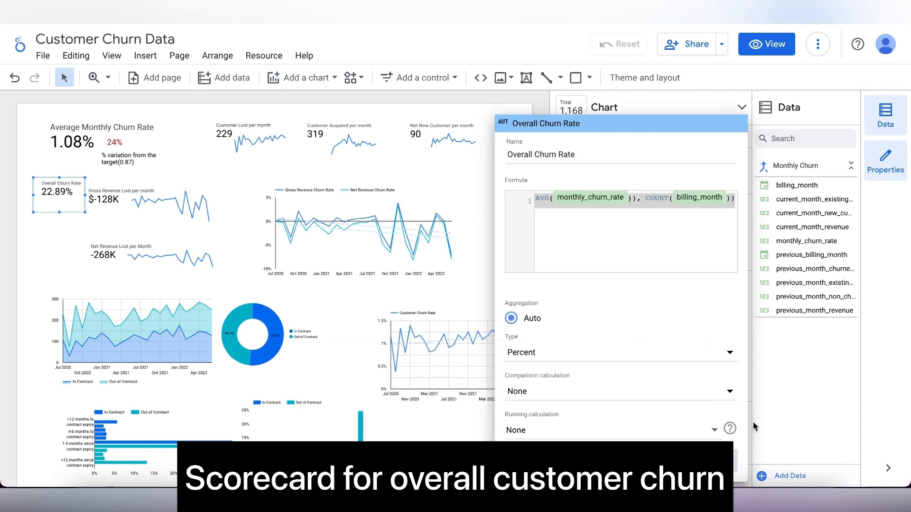
click(782, 420)
Draw a full-width rectangle across the top edge of the report page as a header banner.
click(886, 114)
click(900, 160)
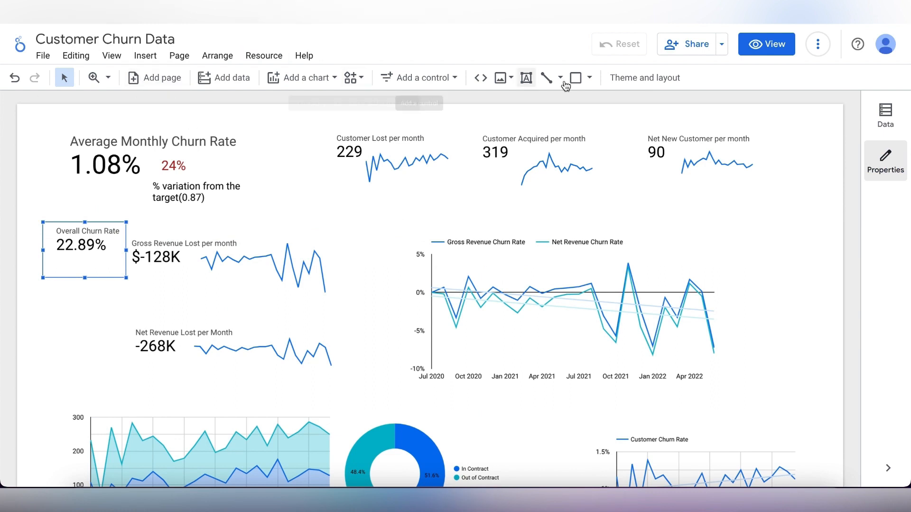
click(579, 80)
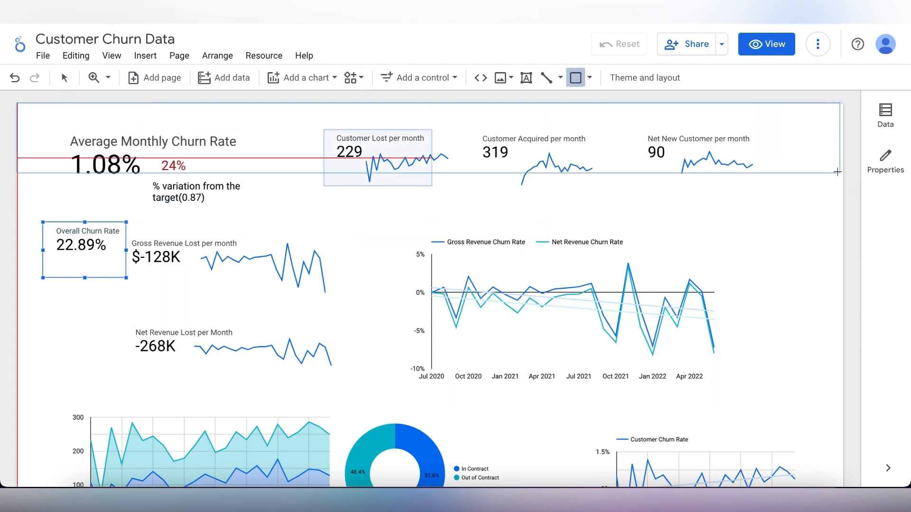
drag(842, 142, 842, 138)
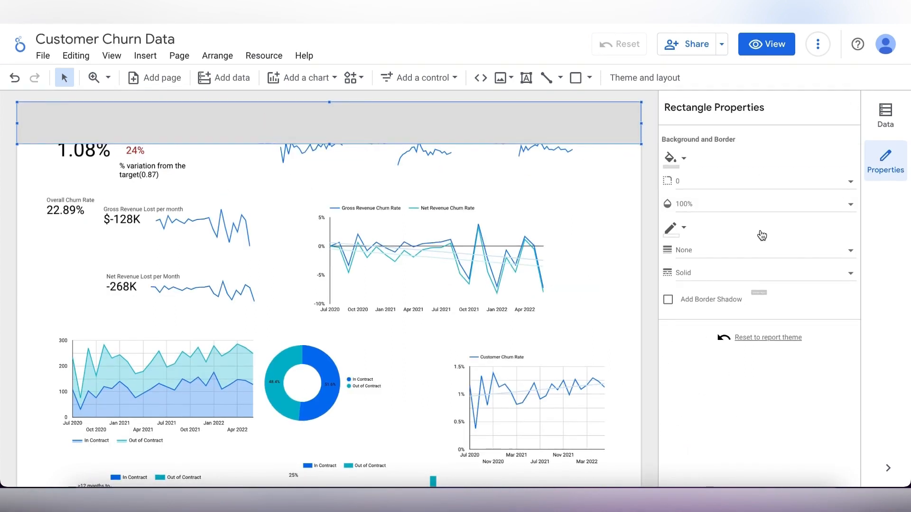
Add a flat text box on the header banner reading Customer Churn Data Analysis Dashboard and centre its text.
click(724, 305)
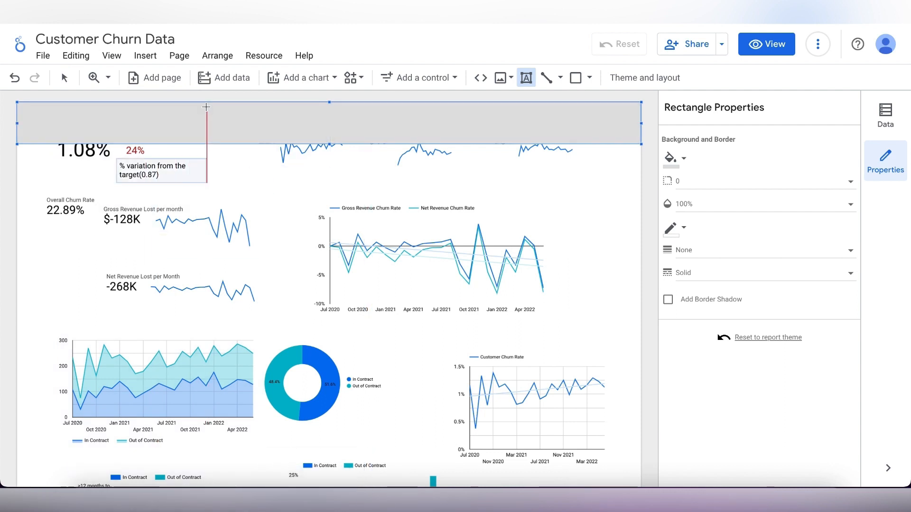
text(Over)
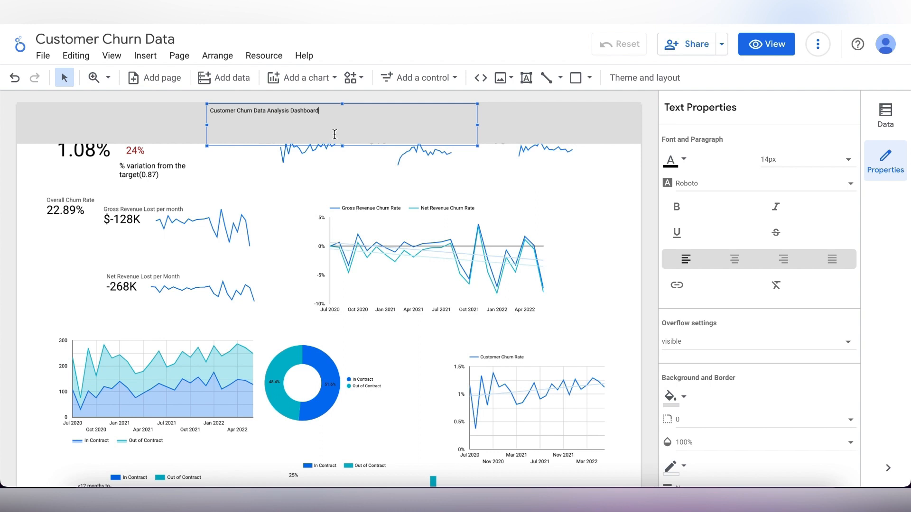
drag(343, 146, 344, 120)
click(734, 260)
Enlarge the dashboard title's text box and set the title's font size to 36px.
click(806, 160)
scroll(788, 221, down, 4)
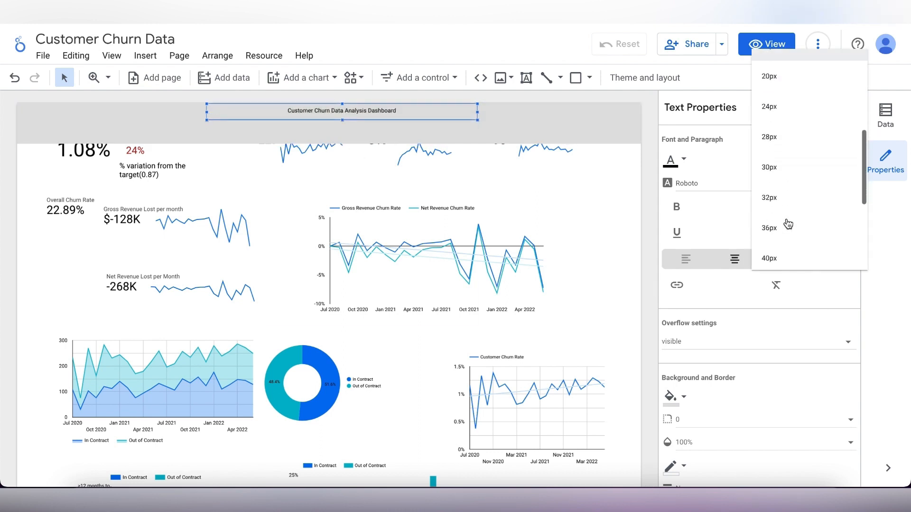
click(782, 204)
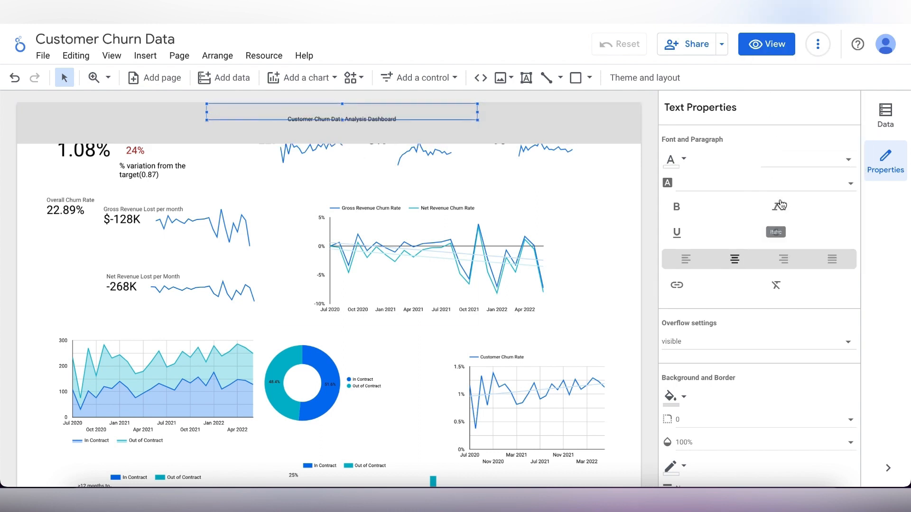
click(439, 120)
double_click(395, 120)
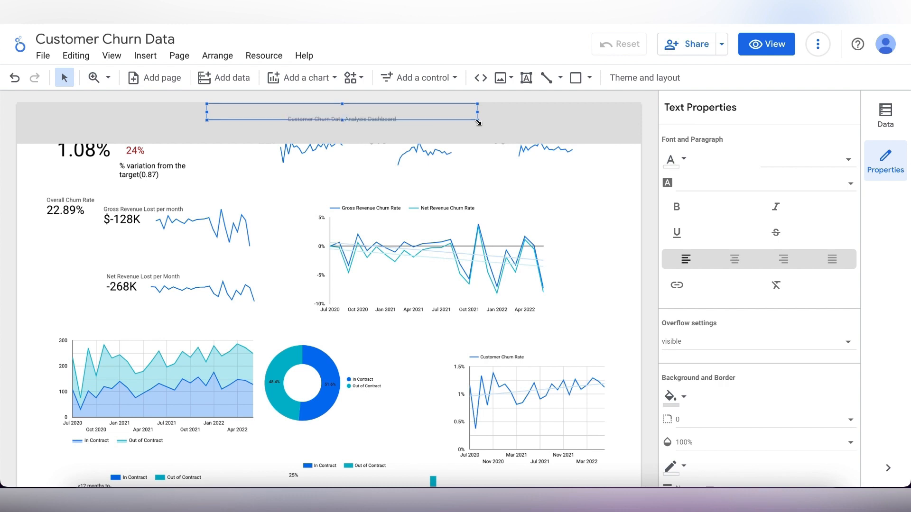
drag(478, 122, 522, 133)
click(797, 160)
scroll(797, 309, down, 5)
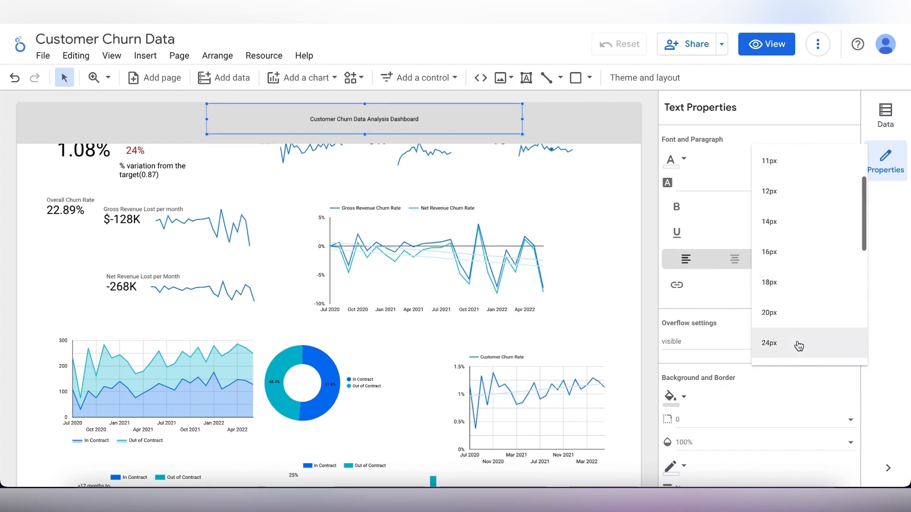
click(793, 193)
click(752, 159)
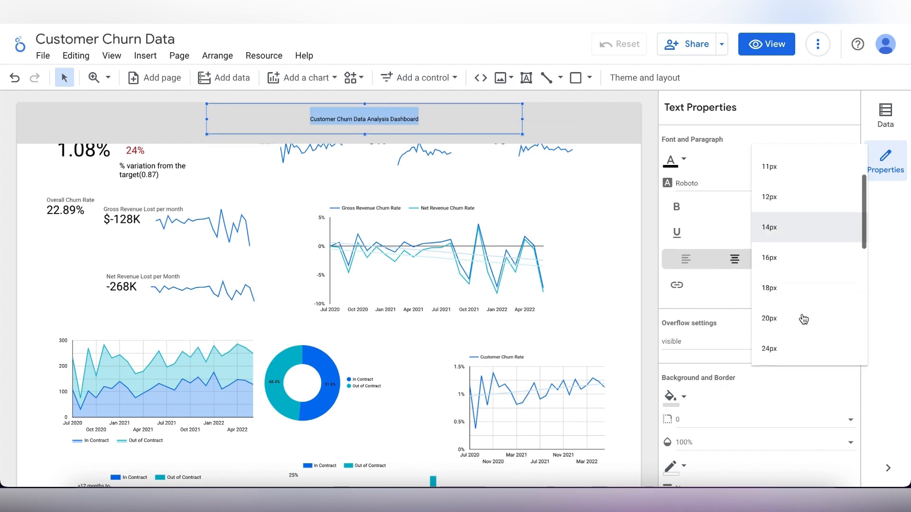
scroll(803, 319, down, 3)
click(792, 293)
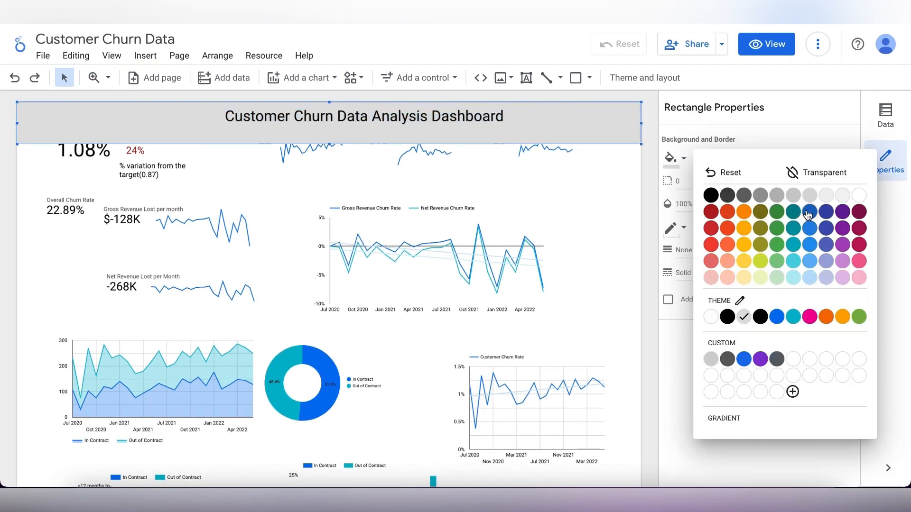
Fill the header banner with dark blue and make the dashboard title white.
click(808, 216)
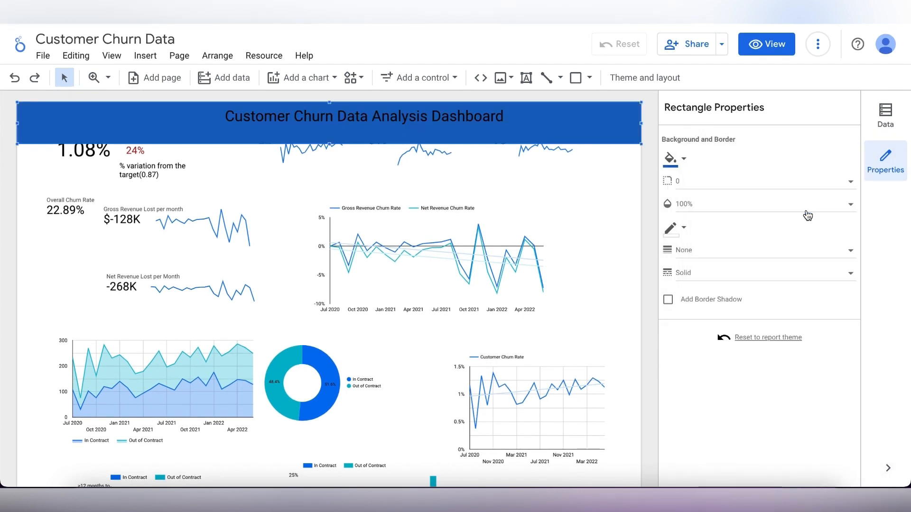
click(364, 118)
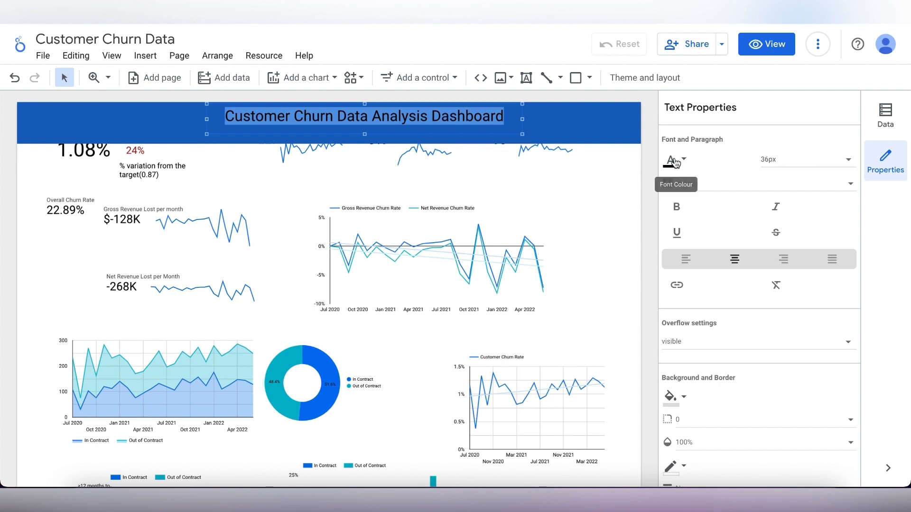
click(674, 160)
click(861, 169)
Add a date range control on the header banner, just right of the dashboard title.
click(441, 78)
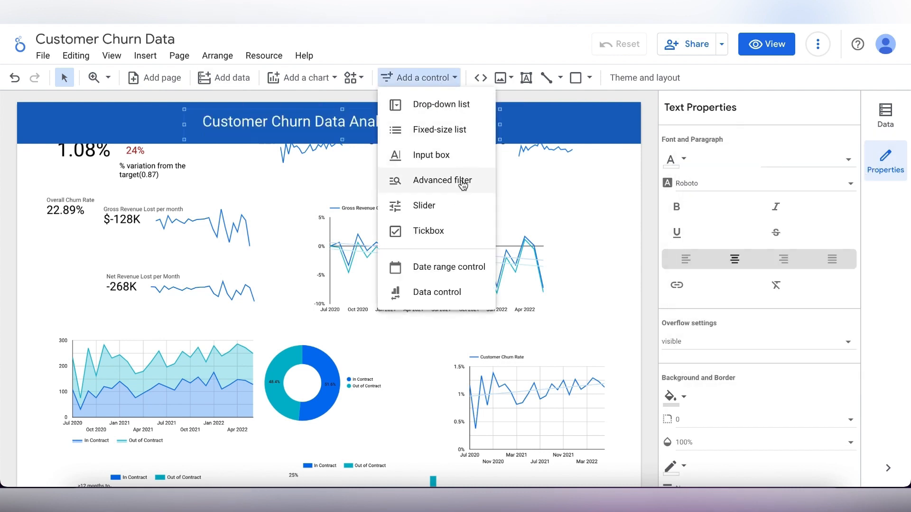
click(449, 267)
click(514, 115)
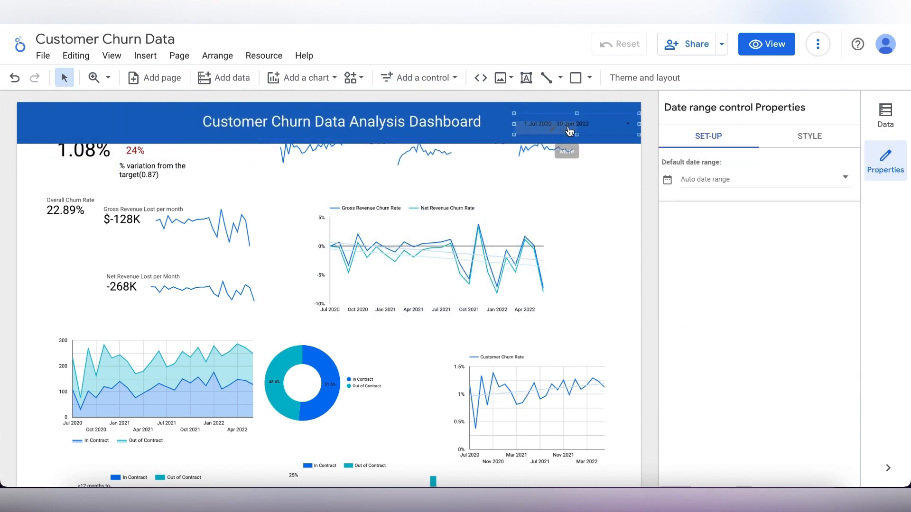
drag(604, 132, 600, 132)
click(599, 130)
click(801, 135)
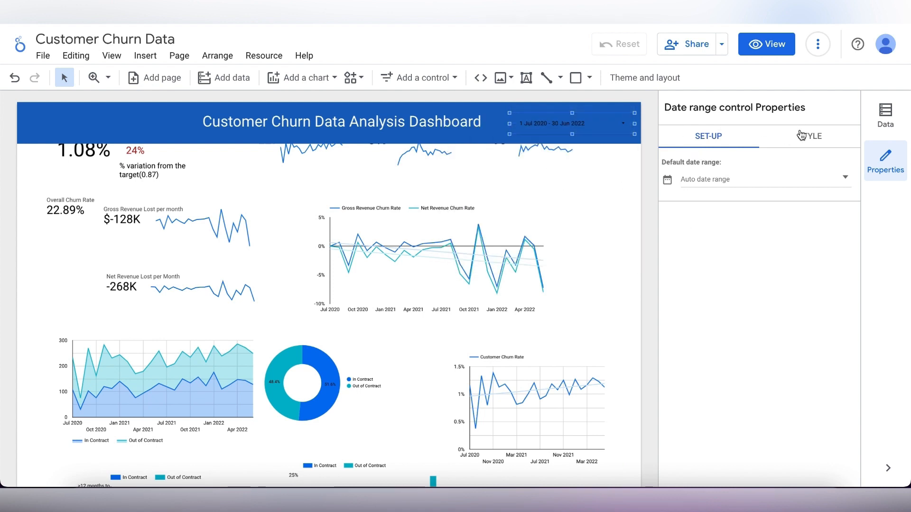
Make the text of the date range control white.
click(802, 136)
click(686, 260)
click(856, 296)
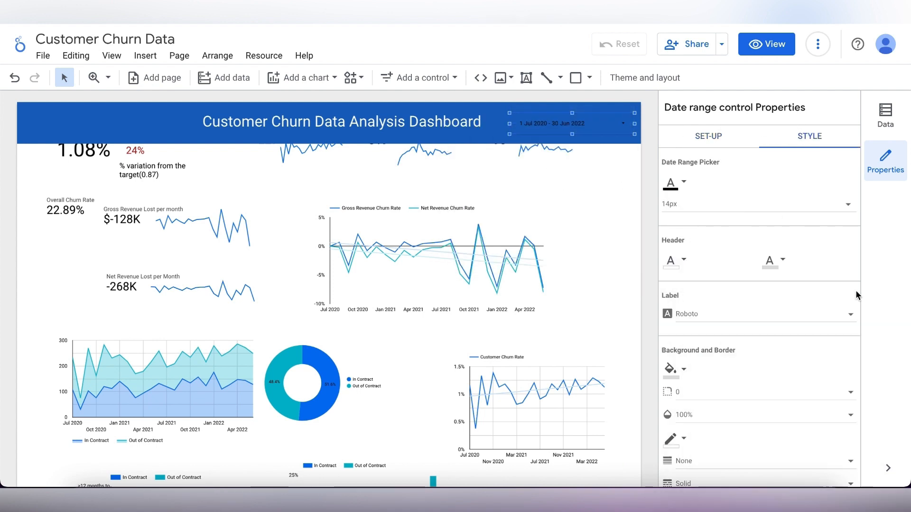
click(684, 183)
click(857, 214)
click(644, 197)
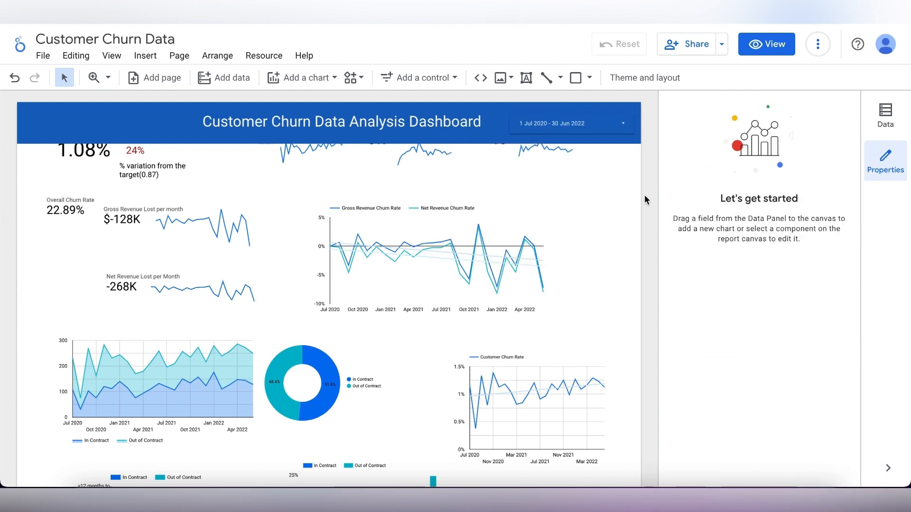
Move the Average Monthly Churn Rate scorecard, its variation percentage and the target note down, clear of the header banner.
click(150, 135)
click(154, 151)
mouse_move(165, 167)
mouse_down()
mouse_move(195, 190)
mouse_move(161, 167)
mouse_up()
drag(41, 167, 163, 175)
drag(80, 183, 61, 277)
drag(177, 130, 168, 179)
Shift the three customer scorecards with their sparklines below the revenue churn chart, moving the banner aside and restoring it at the page top.
click(206, 134)
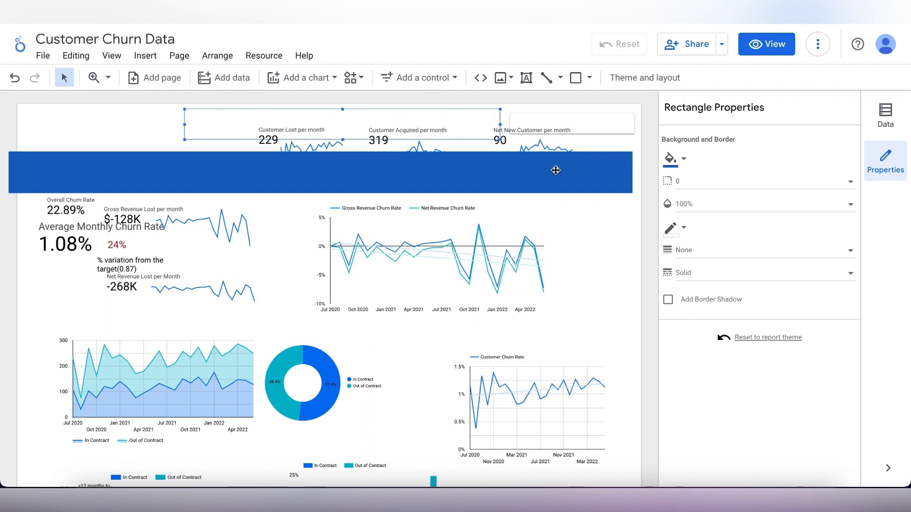
drag(205, 156, 250, 209)
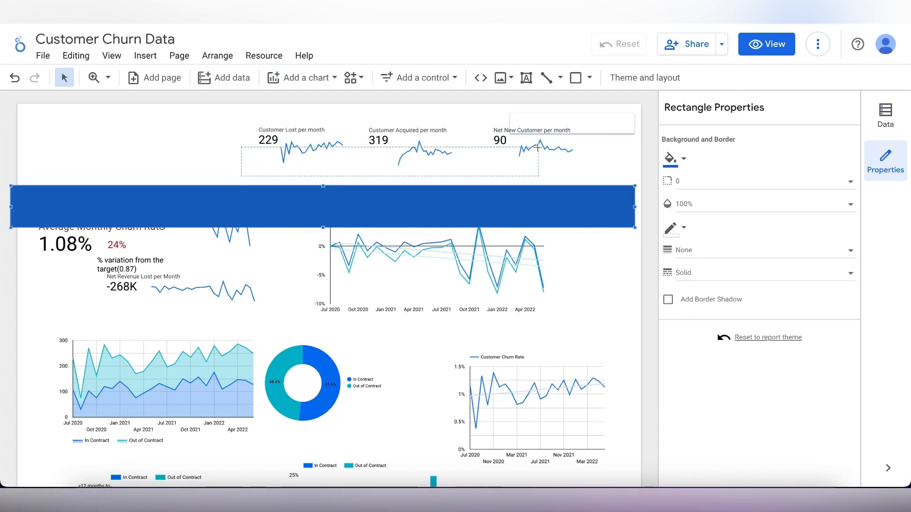
drag(537, 147, 539, 147)
drag(291, 147, 327, 322)
drag(300, 212, 308, 133)
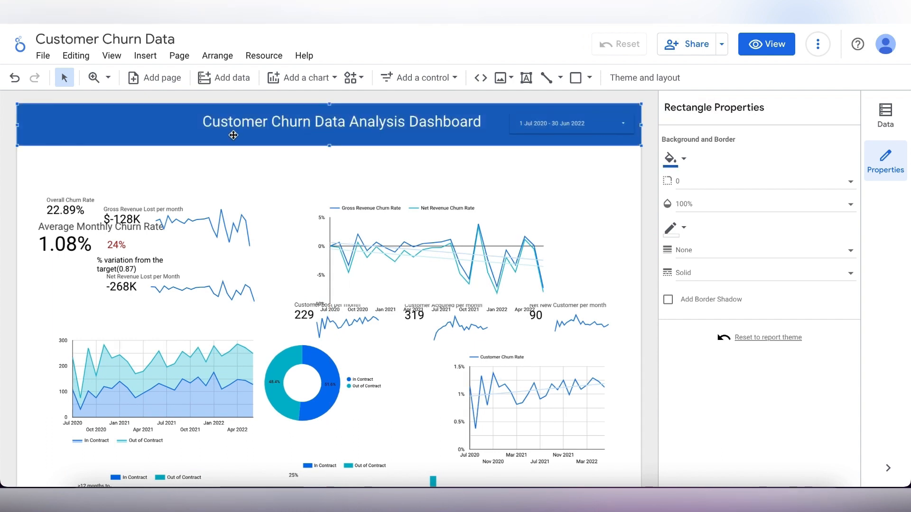
click(228, 165)
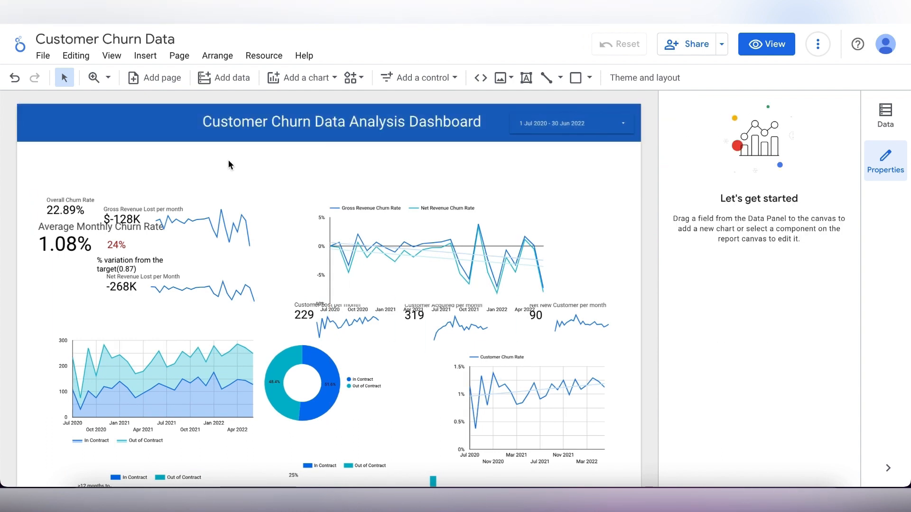
Draw a second full-width rectangle below the title banner and add the text Overview on it.
click(579, 79)
drag(639, 166, 641, 173)
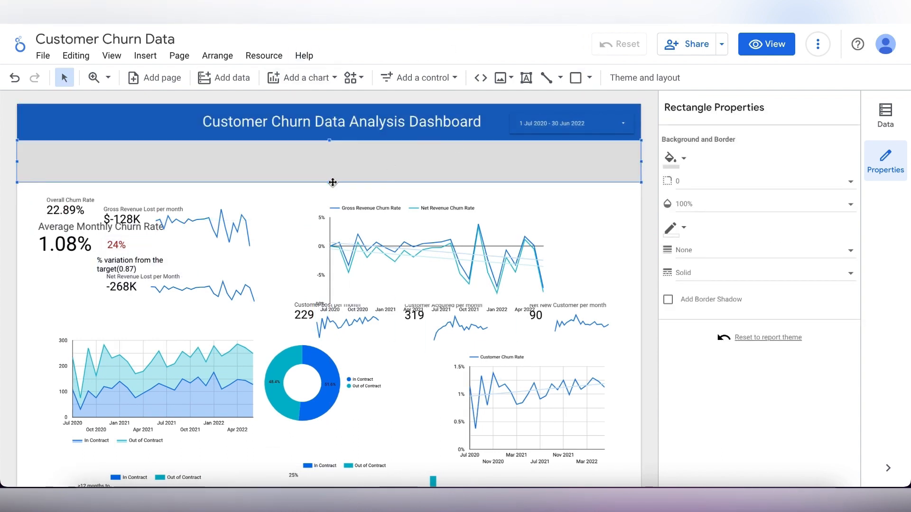
click(526, 77)
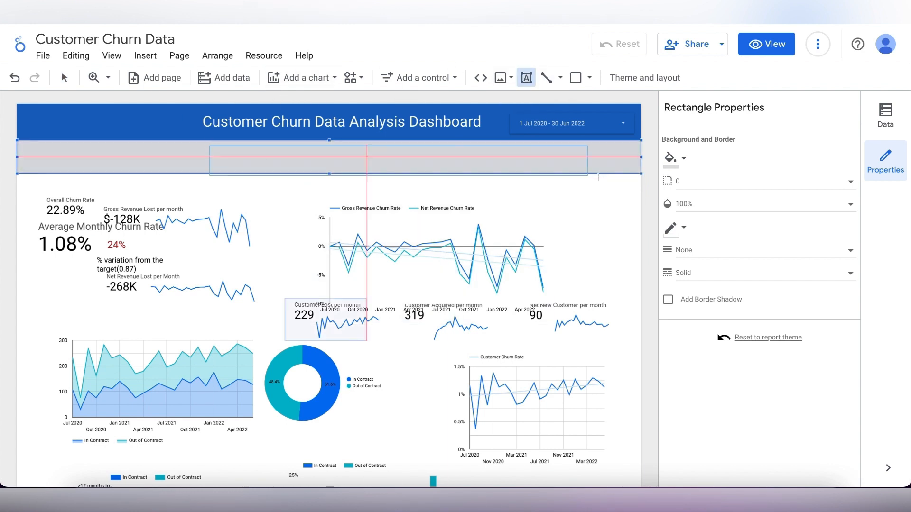
drag(208, 147, 478, 169)
text(Overview)
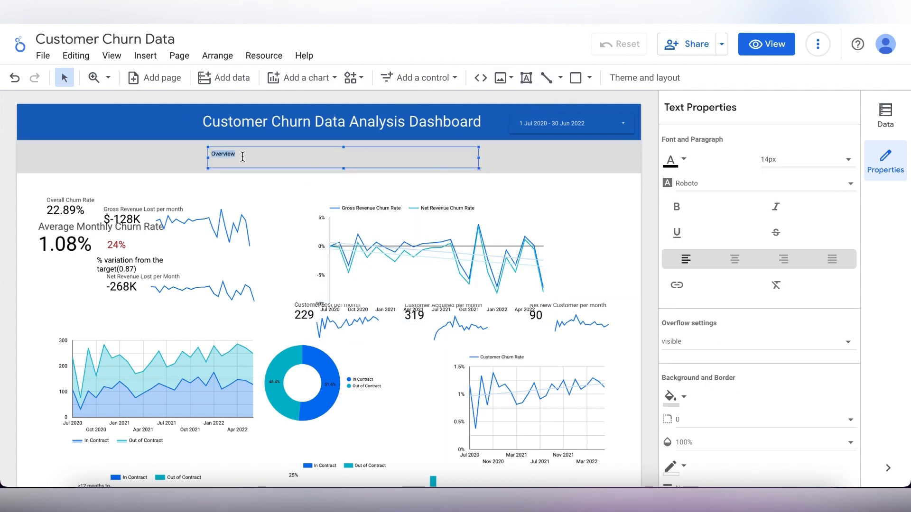
Enlarge the Overview heading, centre it and make its text white.
click(804, 160)
click(795, 214)
click(683, 160)
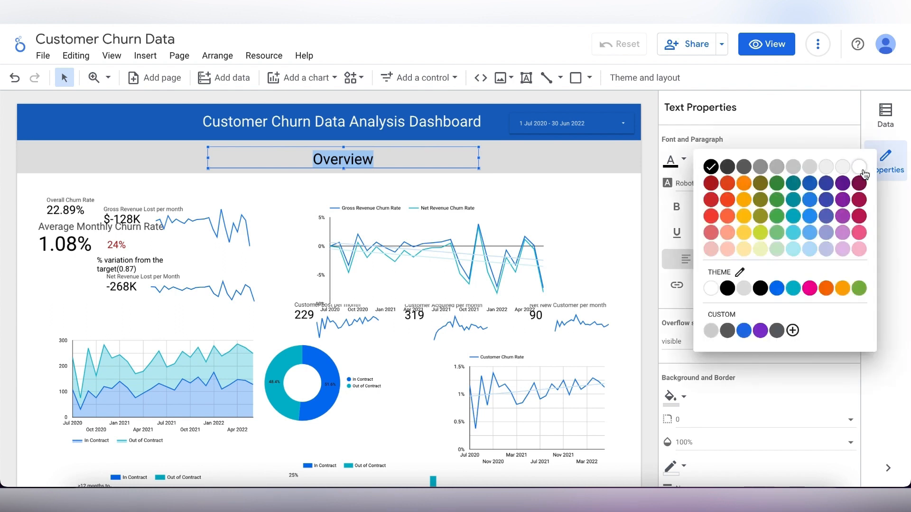
click(859, 168)
Fill the Overview rectangle with green and lower its top edge to leave a small gap below the title banner.
click(533, 163)
click(684, 159)
click(780, 237)
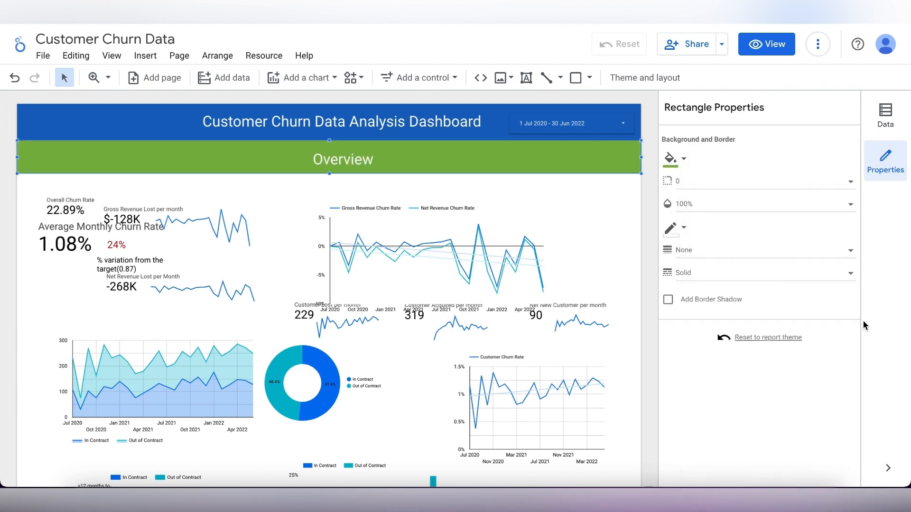
drag(329, 140, 329, 148)
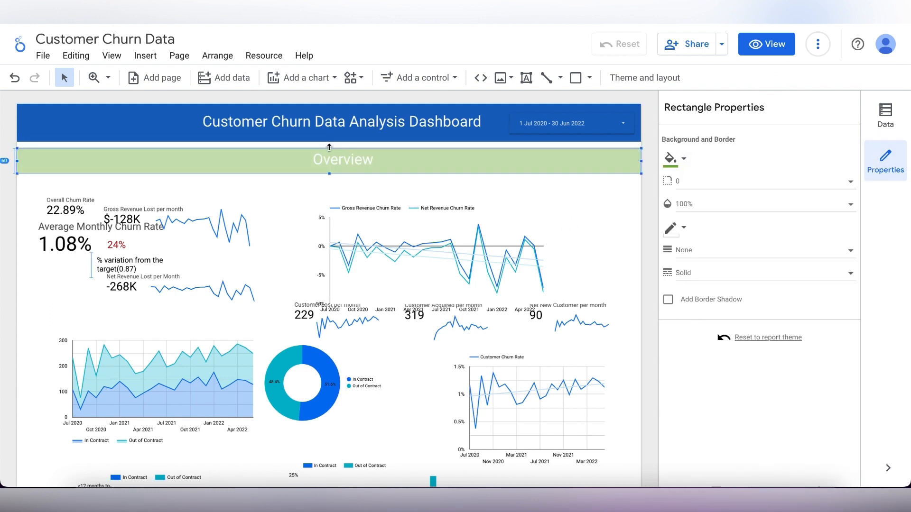
Position the Overall Churn Rate scorecard below the Overview banner and move the Average Monthly Churn Rate scorecard to its right.
click(265, 194)
drag(58, 193, 56, 193)
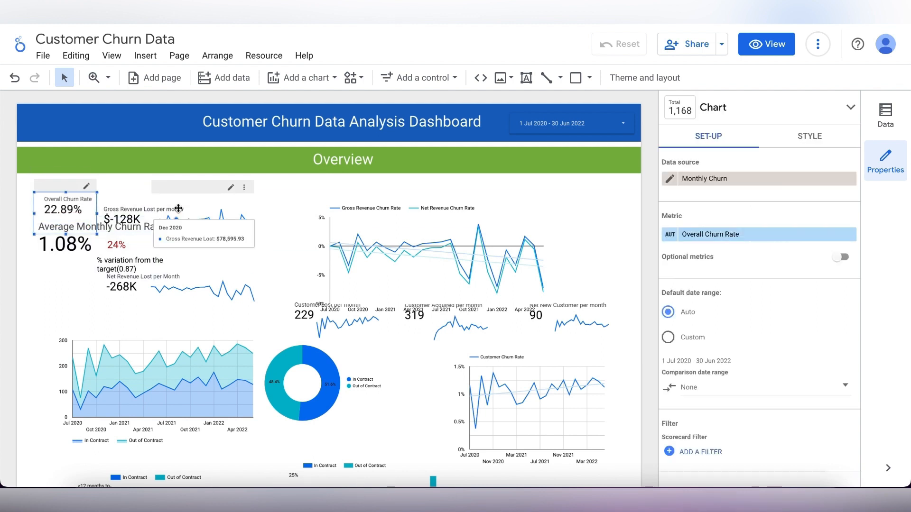
click(154, 244)
drag(172, 279, 123, 260)
drag(43, 255, 203, 225)
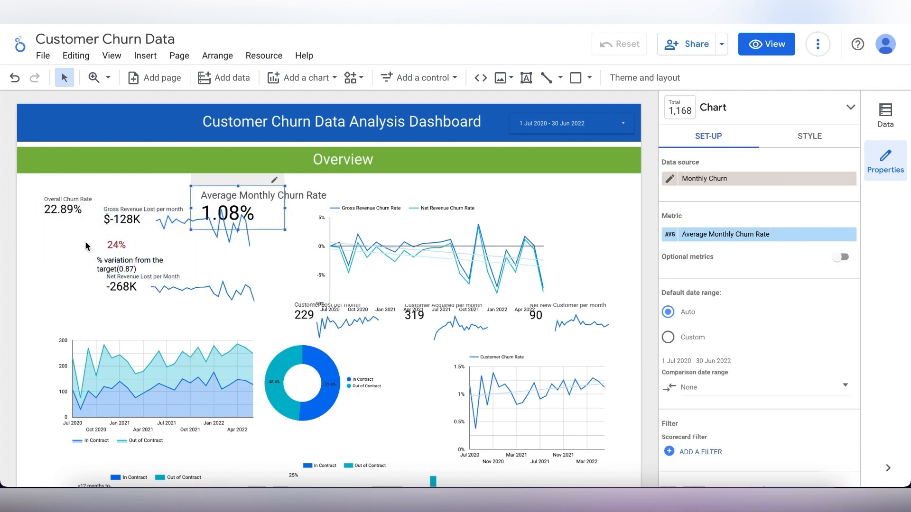
Move Customer Lost under Overall Churn Rate, the variation percentage beside the average rate, and Gross Revenue Lost with its sparkline to the page's right side.
drag(287, 321, 37, 271)
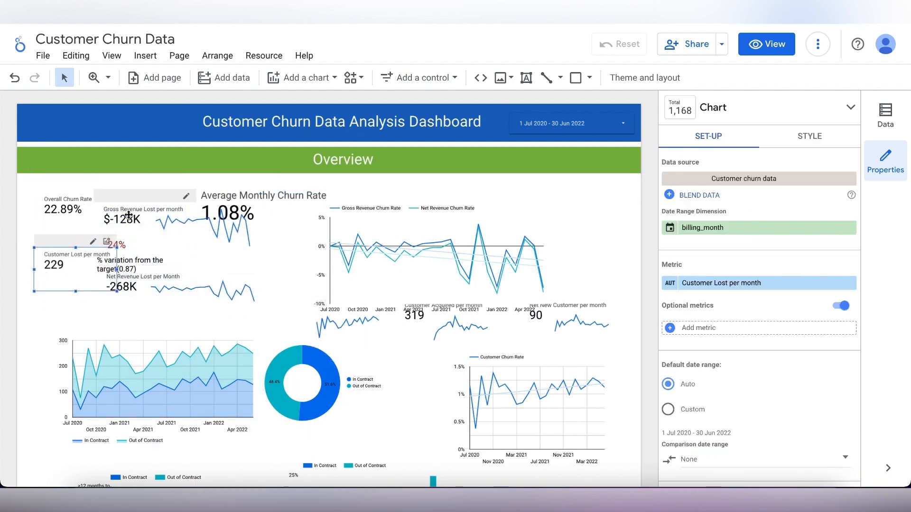
drag(126, 219, 579, 280)
drag(121, 240, 272, 218)
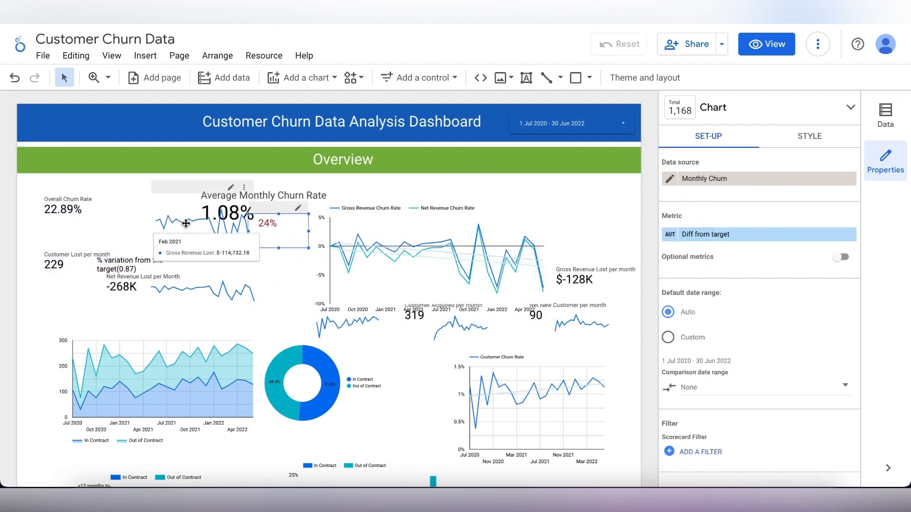
drag(186, 223, 581, 279)
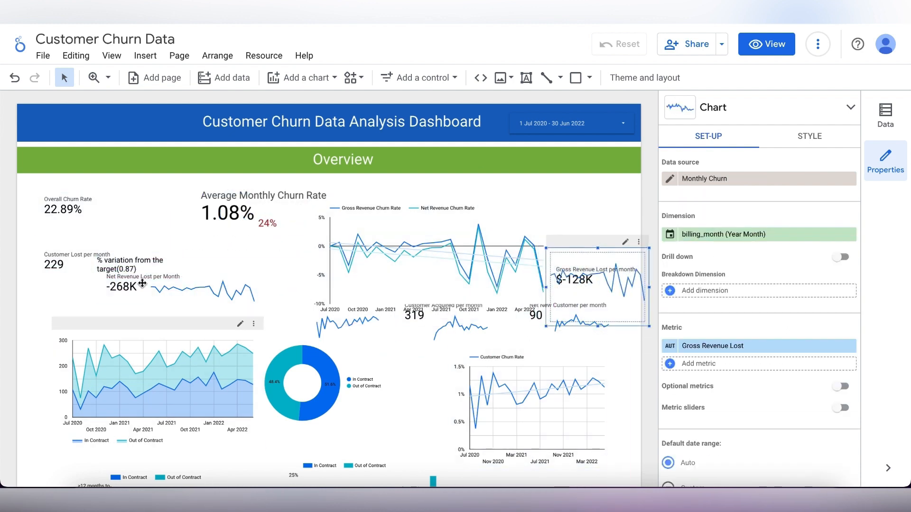
Raise the Customer Lost scorecard with its sparkline beside it, and shrink the Average Monthly Churn Rate scorecard's frame.
drag(58, 246, 56, 233)
drag(344, 322, 86, 258)
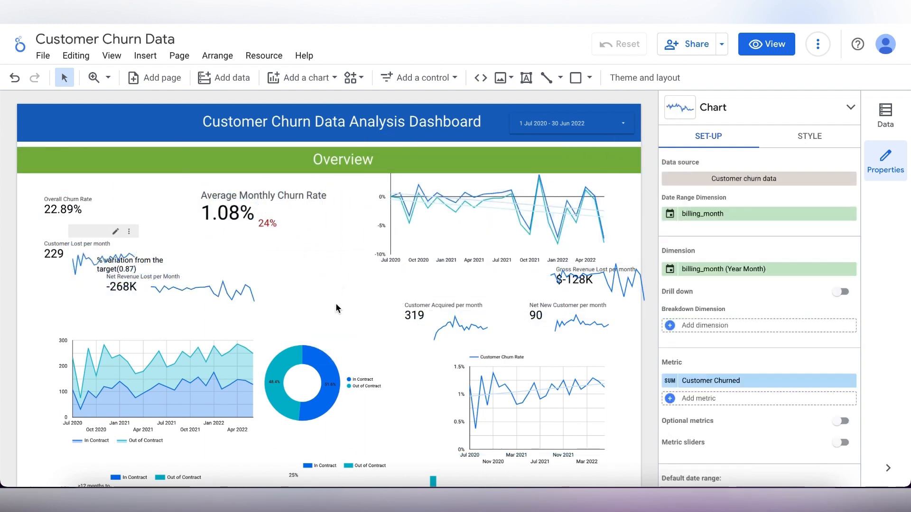
click(281, 228)
drag(281, 228, 259, 216)
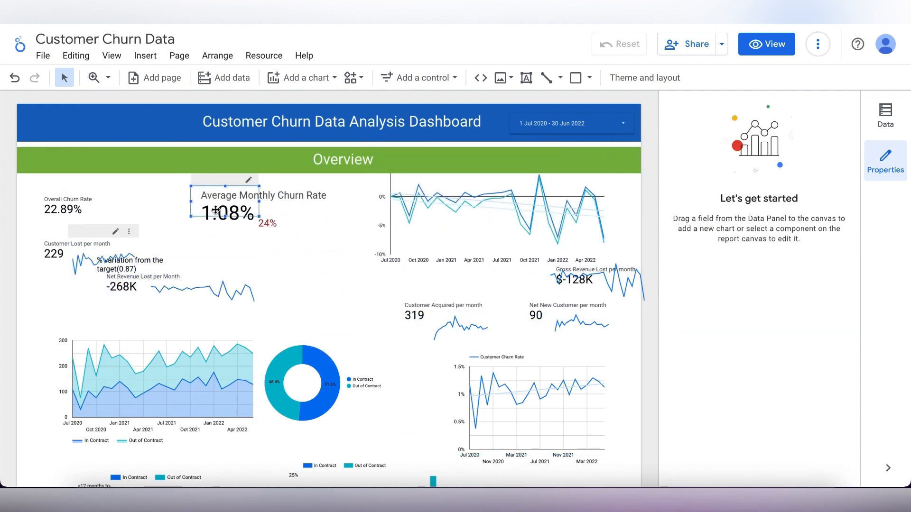
Group the 24% variation scorecard and the "% variation from the target(0.87)" text beside Average Monthly Churn Rate, and shift Overall Churn Rate slightly right.
drag(307, 249, 310, 243)
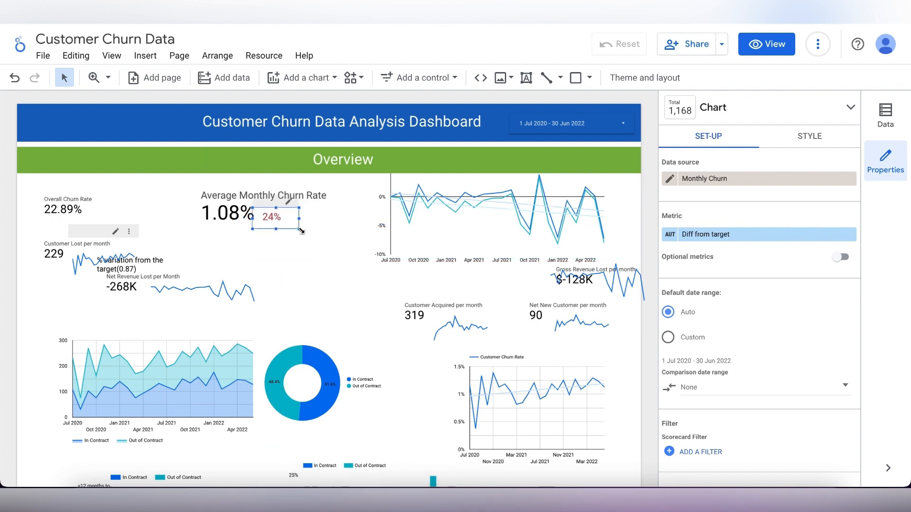
drag(238, 196, 204, 196)
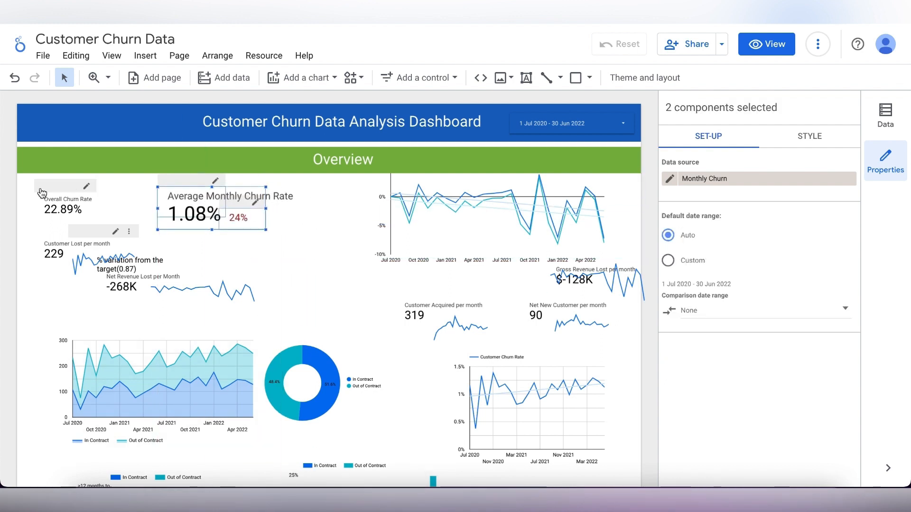
drag(78, 181, 73, 185)
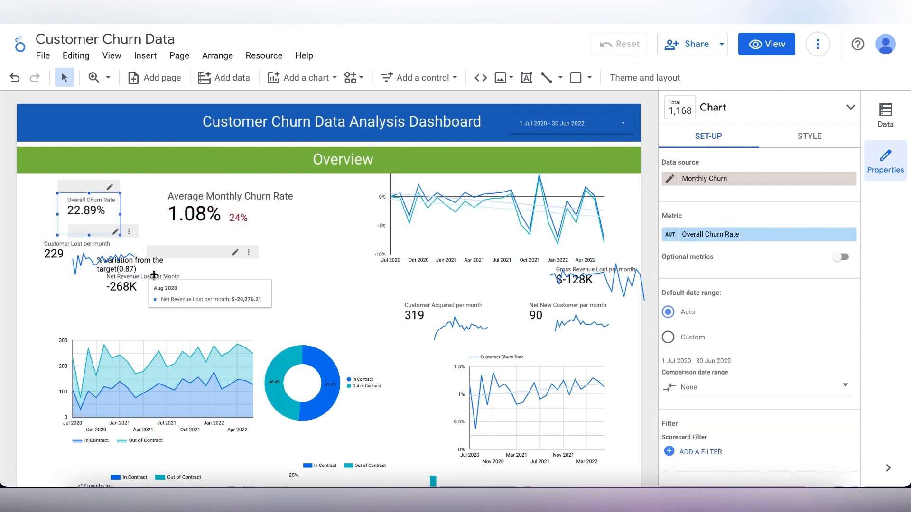
drag(149, 275, 269, 229)
click(232, 218)
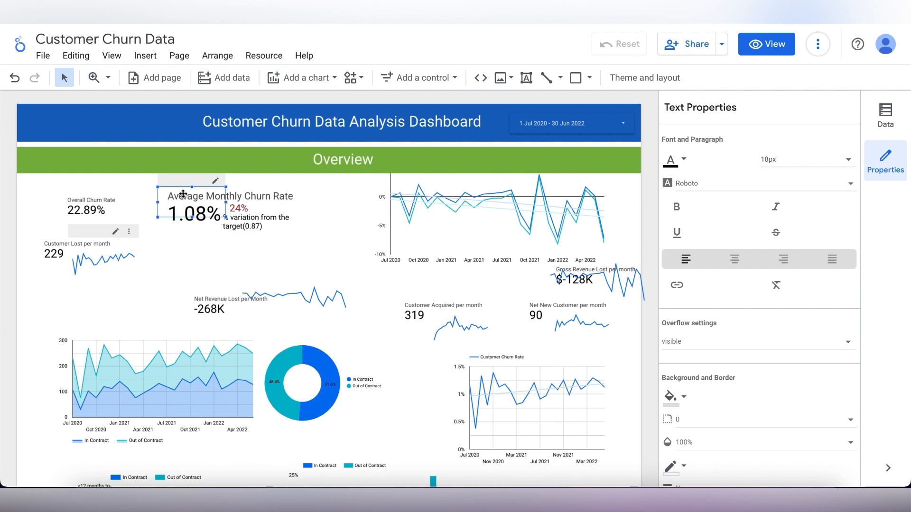
Reduce the Average Monthly Churn Rate scorecard's label font size below 28px, using the Overall Churn Rate scorecard's label style for comparison.
click(182, 194)
scroll(725, 260, down, 3)
click(726, 259)
click(696, 163)
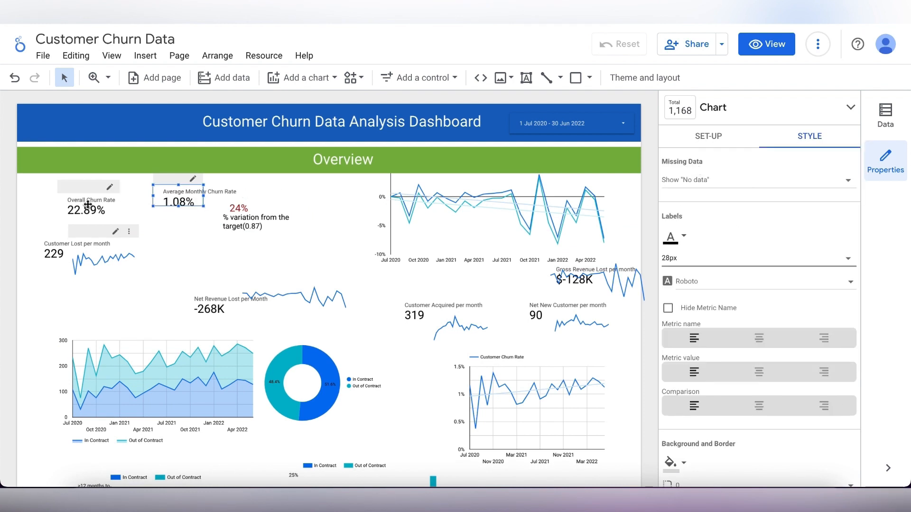
click(88, 205)
scroll(791, 271, down, 5)
scroll(792, 274, up, 5)
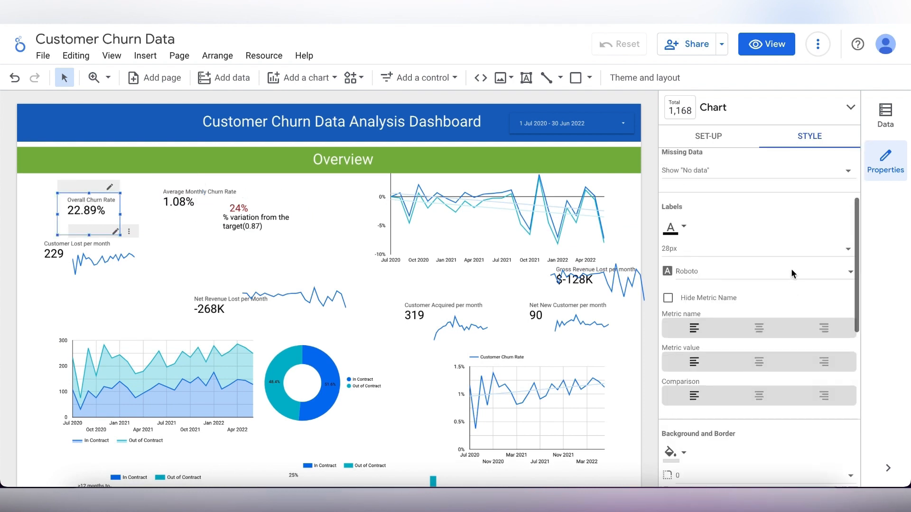
click(182, 201)
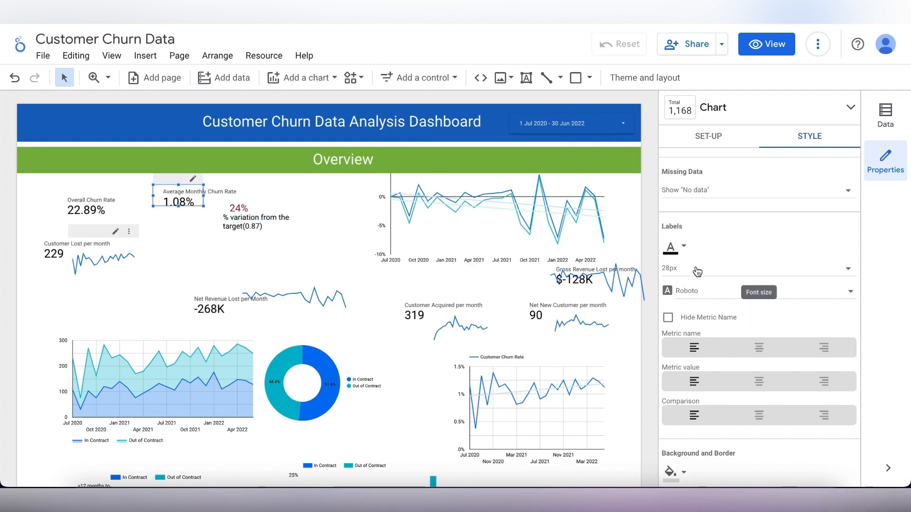
click(697, 272)
click(695, 238)
Tighten the Average Monthly Churn Rate scorecard, 24% value and variation text, and slightly lower the Overall Churn Rate and Customer Lost scorecards.
drag(195, 201, 224, 213)
click(275, 229)
scroll(789, 407, up, 3)
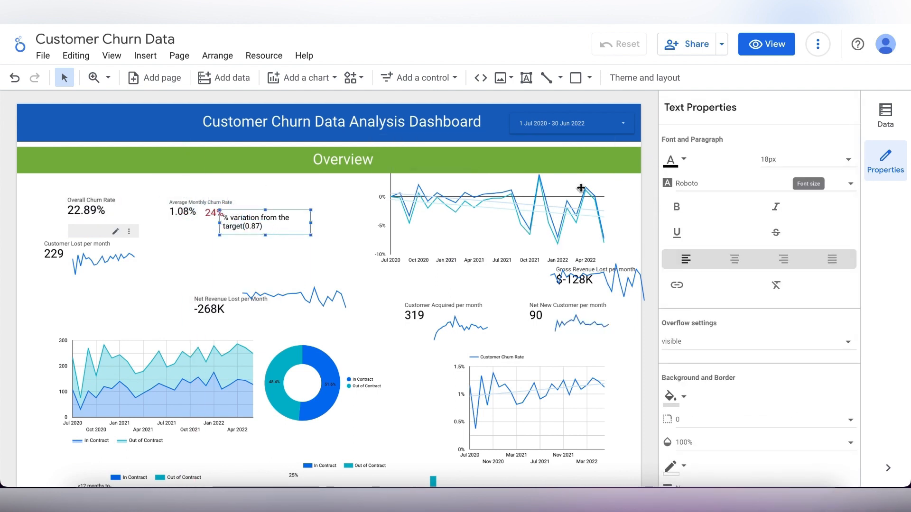
drag(291, 234, 260, 242)
click(327, 213)
drag(69, 258, 66, 266)
drag(75, 217, 78, 222)
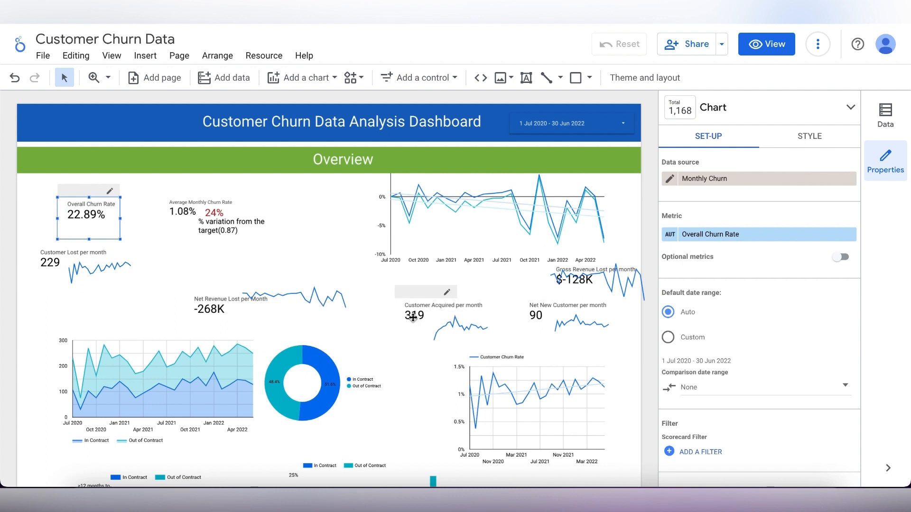
Place the Customer Acquired and Net New Customer scorecards with their sparklines in a row to the right of Customer Lost.
drag(413, 317, 171, 265)
drag(452, 301, 205, 250)
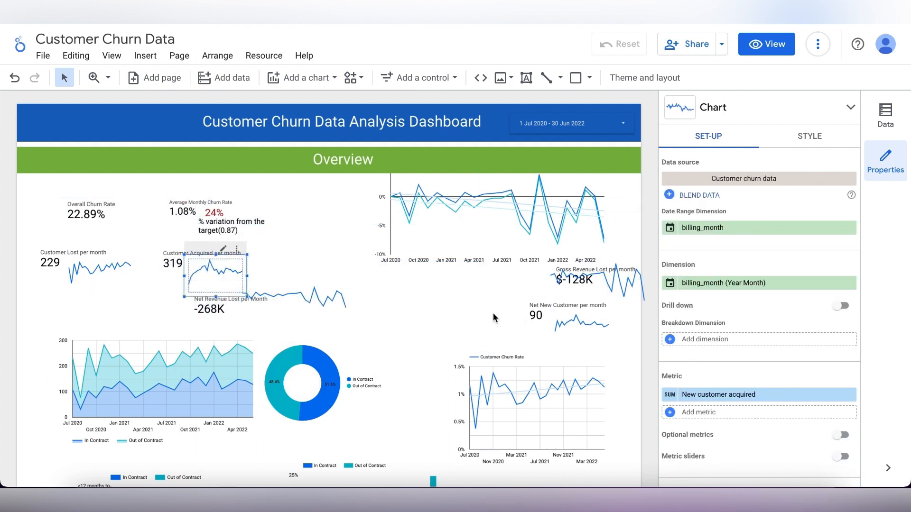
drag(587, 319, 611, 330)
drag(498, 318, 611, 347)
click(532, 322)
shift+click(564, 321)
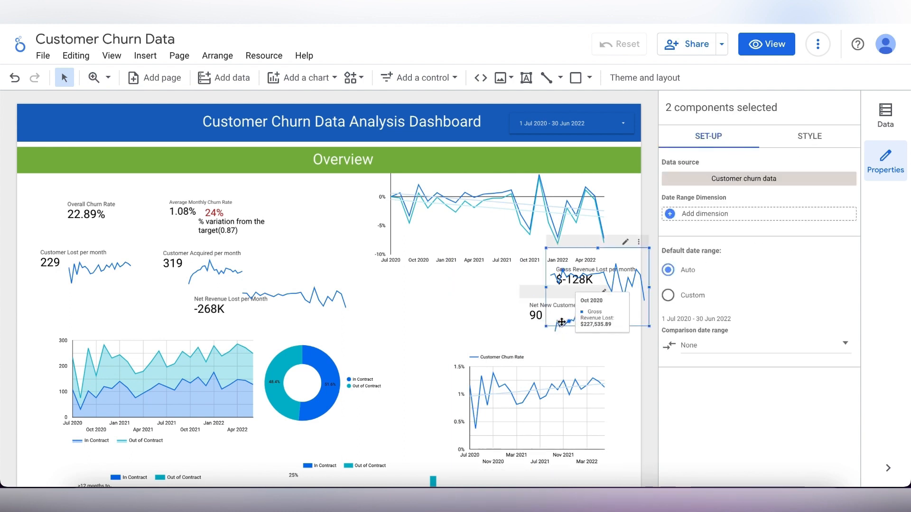
drag(532, 324, 275, 275)
drag(561, 303, 307, 253)
Move Net Revenue Lost with its sparkline to the page's right half, and nudge the churn rate scorecards and variation text together.
drag(224, 316, 464, 312)
drag(311, 310, 548, 328)
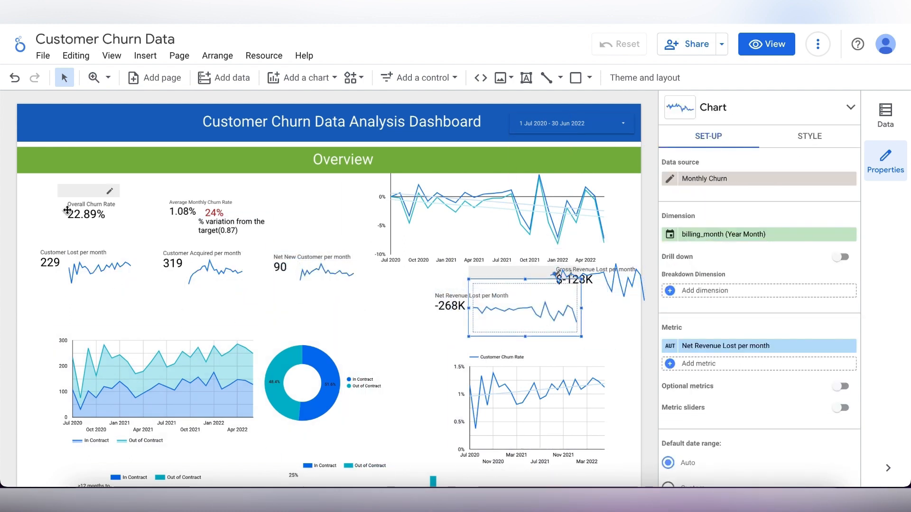
drag(41, 185, 191, 204)
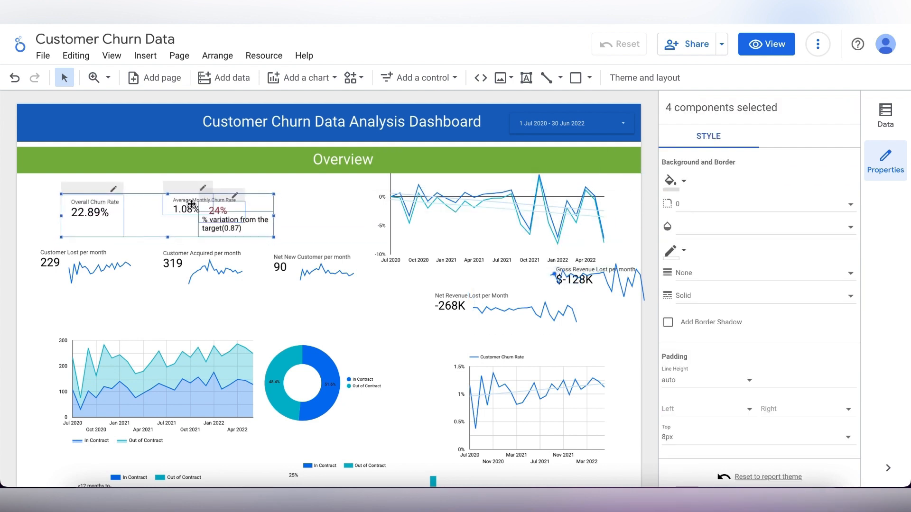
drag(363, 309, 118, 268)
click(178, 311)
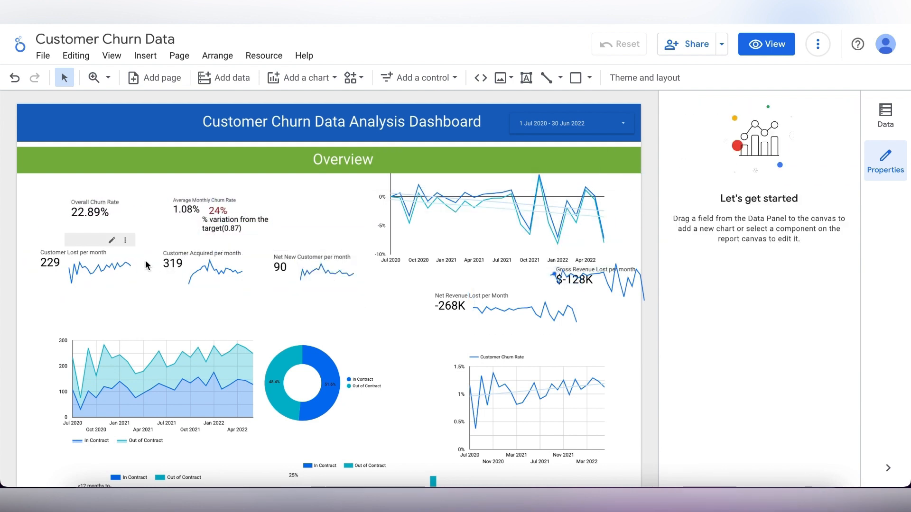
Add vertical divider lines between the Customer Lost, Customer Acquired and Net New Customer scorecards, and move the Net New Customer sparkline closer to its number.
click(547, 77)
mouse_move(30, 246)
mouse_down()
mouse_move(140, 244)
mouse_move(142, 292)
mouse_move(293, 259)
mouse_up()
key(ctrl+v)
click(329, 288)
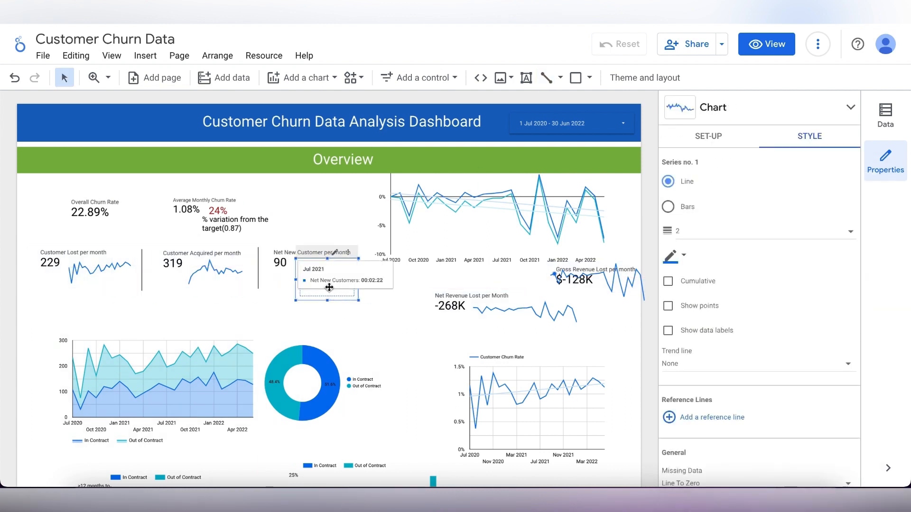
click(369, 329)
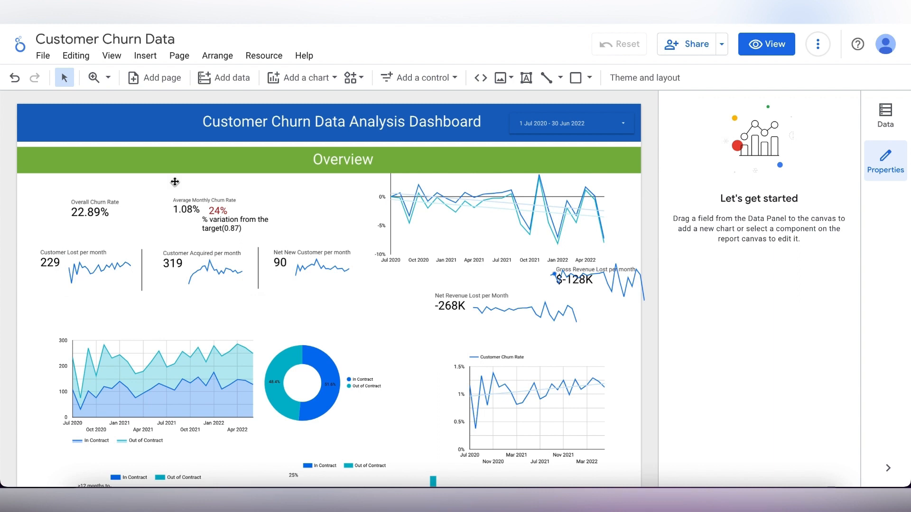
Add a "Customer Churn" heading in bold green 24px text above the Overall Churn Rate scorecard.
drag(146, 190, 147, 194)
text(Cu)
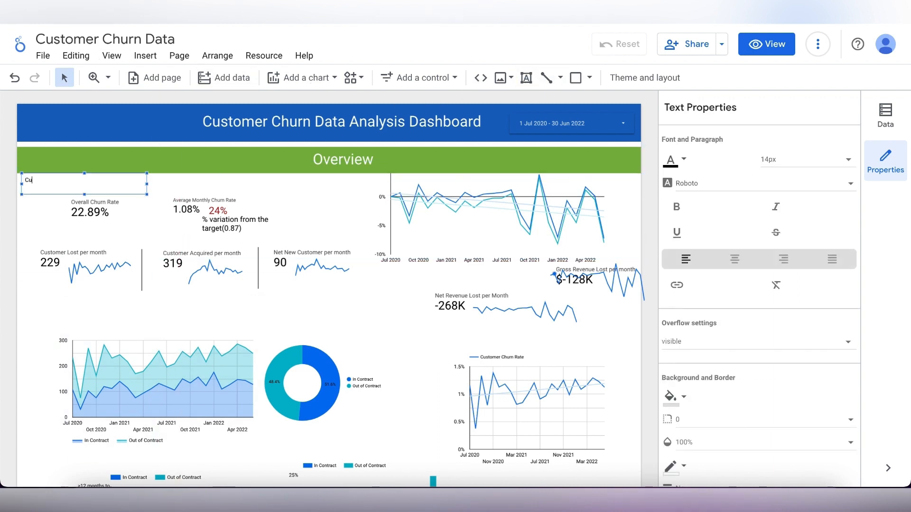
click(807, 159)
scroll(808, 226, down, 3)
click(809, 240)
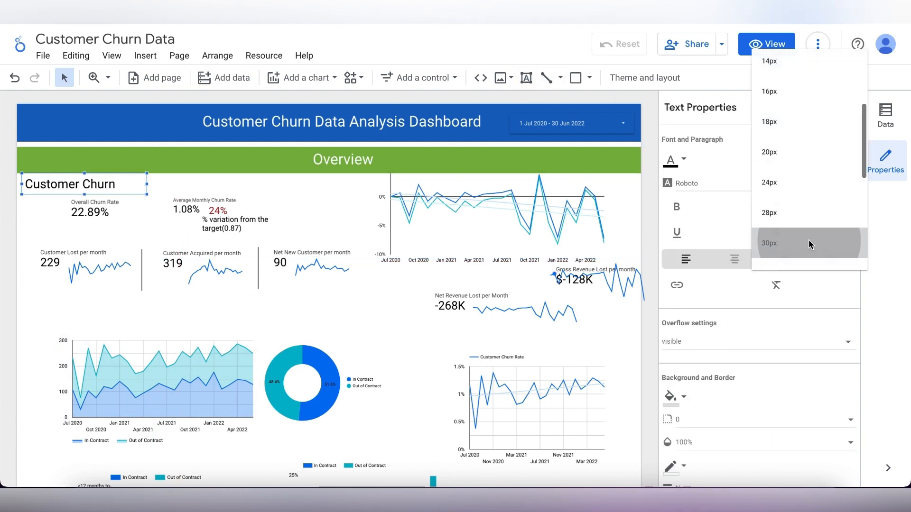
click(801, 160)
click(785, 100)
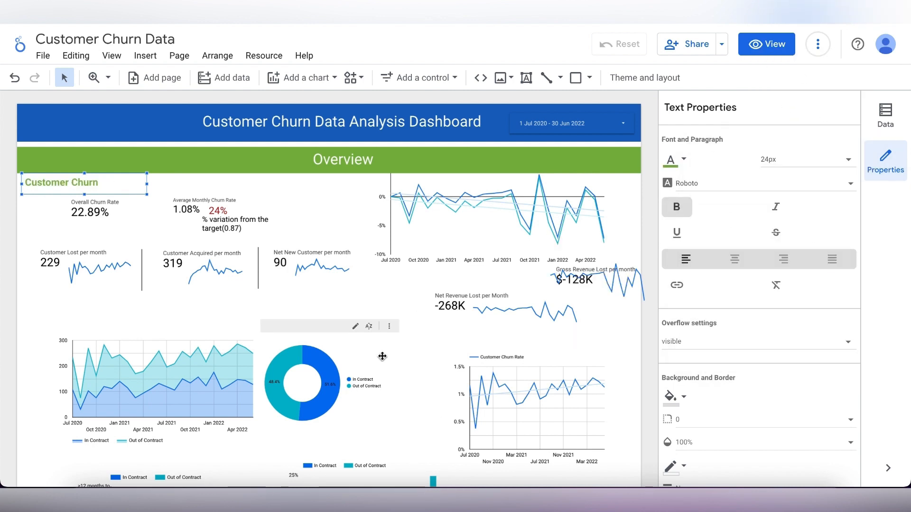
Lower the area and donut charts, and place the Customer Churn Rate line chart under the customer scorecards, widened to span their row.
drag(48, 320, 348, 432)
drag(281, 385, 279, 431)
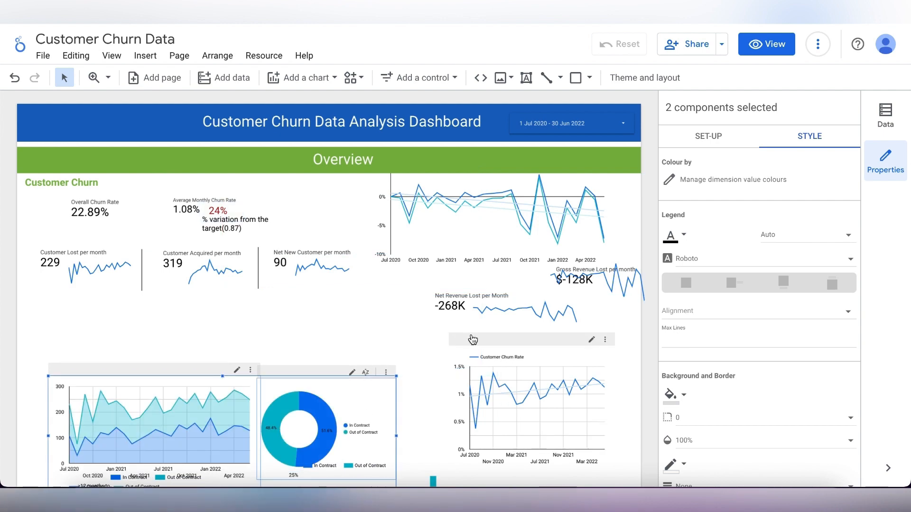
drag(472, 339, 56, 293)
drag(198, 361, 342, 362)
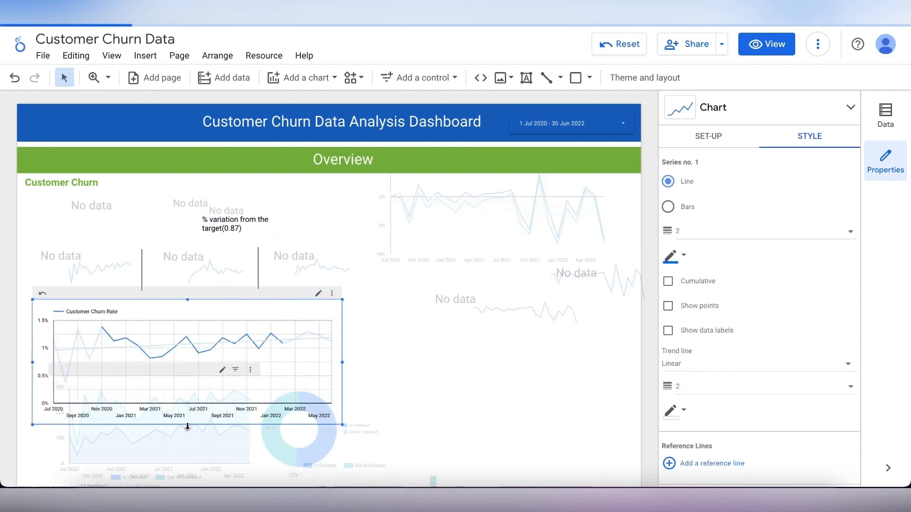
drag(187, 427, 188, 418)
click(360, 331)
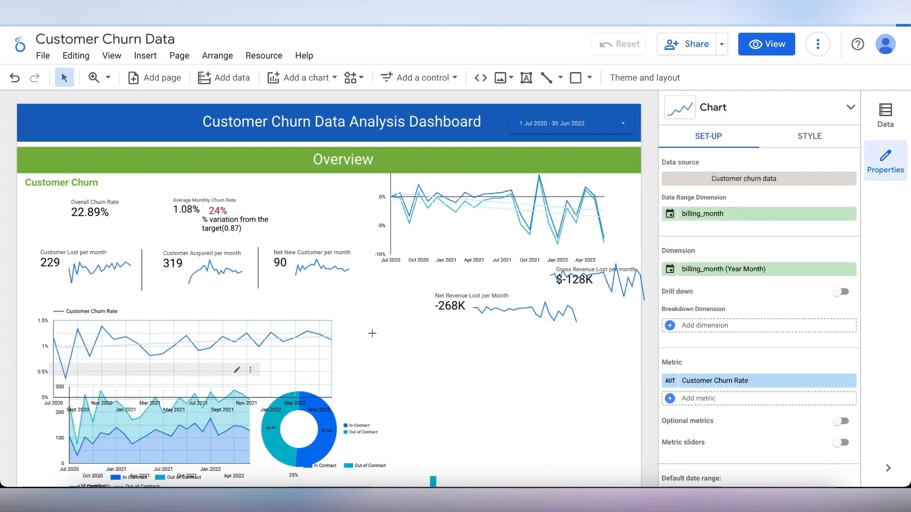
Remove the gridlines from the Customer Churn Rate line chart and raise the chart close to the scorecards above it.
click(309, 376)
click(810, 136)
scroll(767, 397, down, 5)
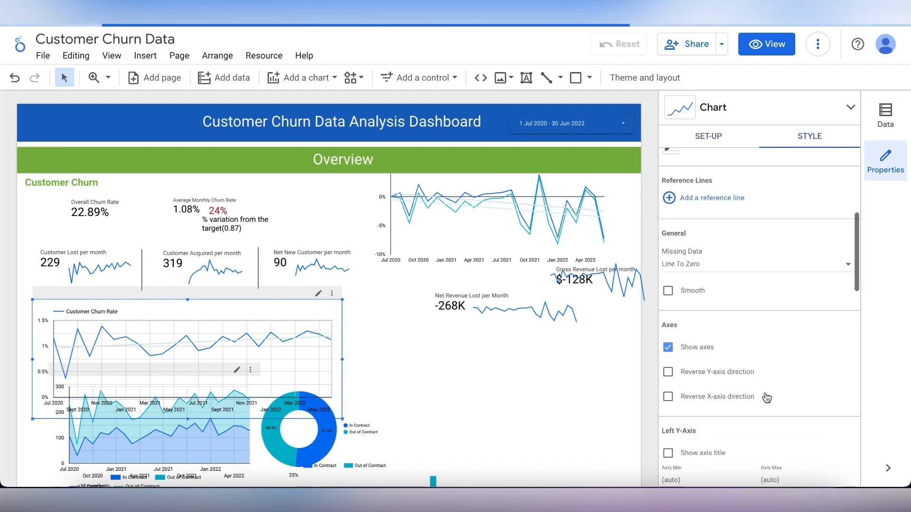
scroll(769, 404, down, 3)
click(447, 381)
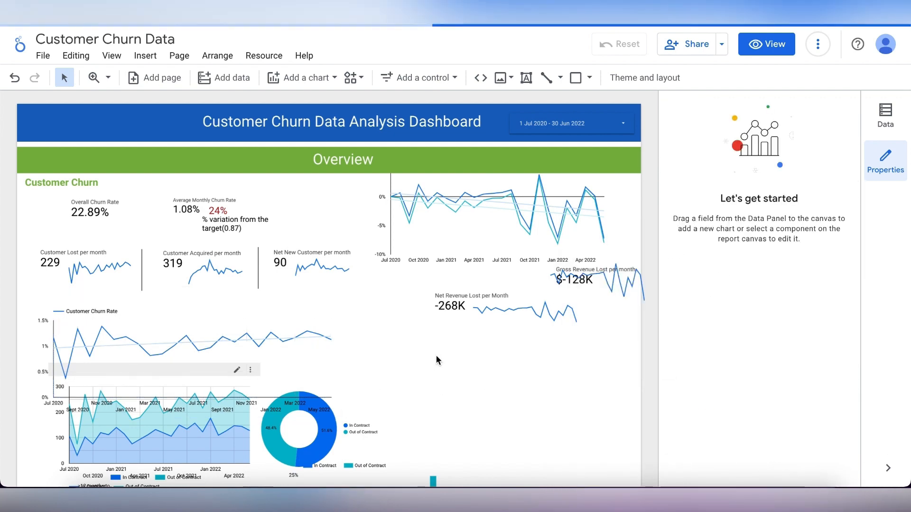
drag(37, 301, 44, 270)
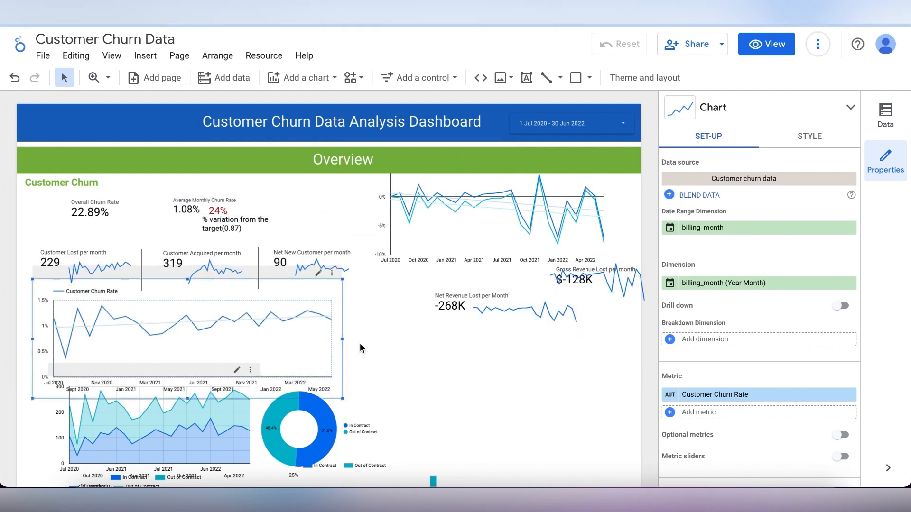
Lower the gross and net revenue churn line chart, and place Gross Revenue Lost with a smaller sparkline beside it near the Overview banner.
drag(439, 244, 442, 420)
drag(569, 242, 565, 198)
drag(574, 278, 443, 218)
click(581, 192)
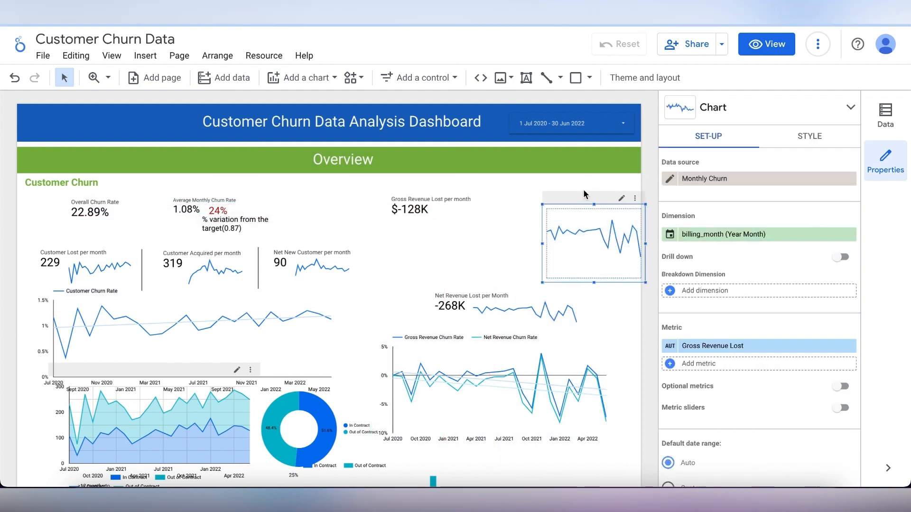
drag(581, 193, 468, 174)
drag(530, 265, 501, 219)
click(448, 290)
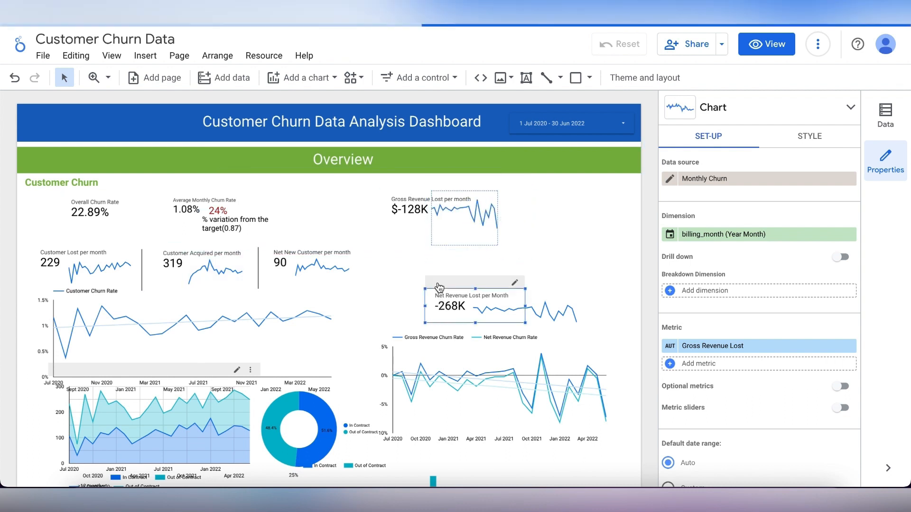
Place Net Revenue Lost with its sparkline beside Gross Revenue Lost, shift the revenue group left, and raise the revenue churn chart beneath it.
drag(448, 290, 516, 195)
drag(495, 286, 568, 191)
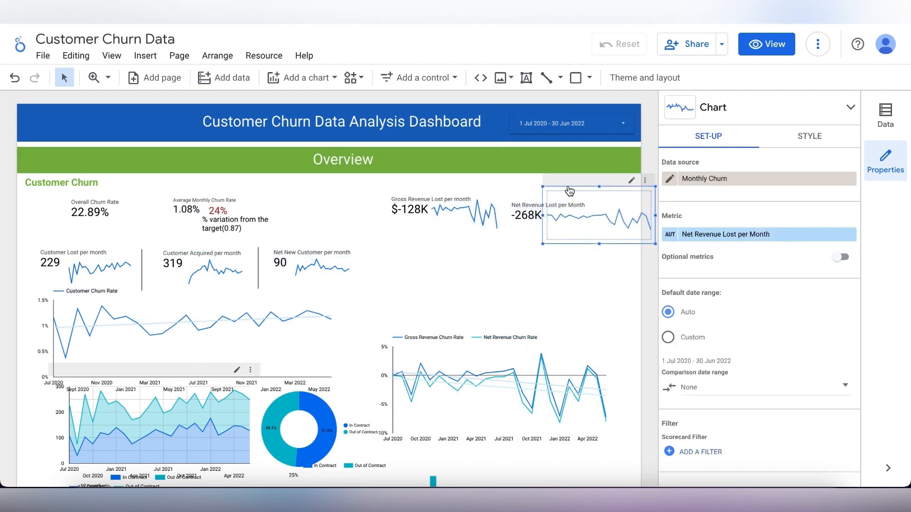
drag(585, 238, 588, 240)
drag(585, 233, 571, 234)
drag(478, 318, 482, 238)
Duplicate the Customer Churn heading as "Revenue Churn" above Gross Revenue Lost, and copy a vertical divider between the two revenue scorecards.
click(102, 185)
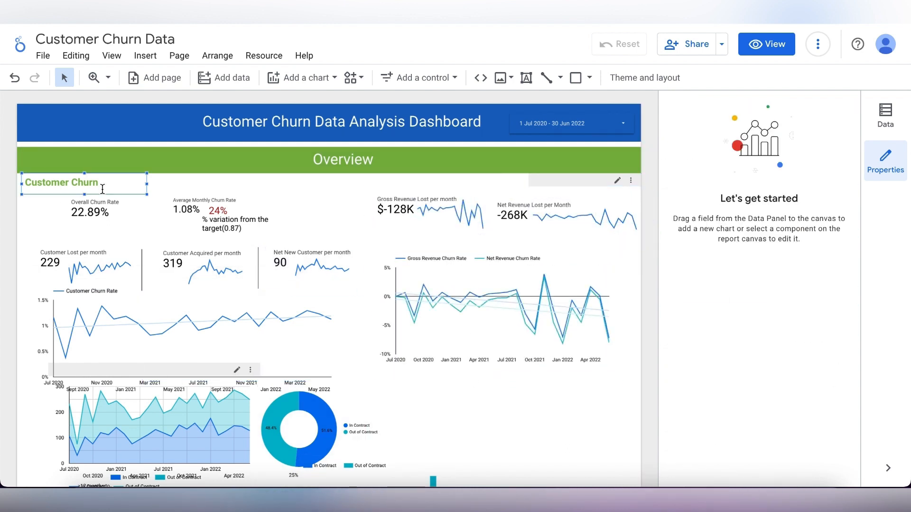
drag(102, 185, 110, 193)
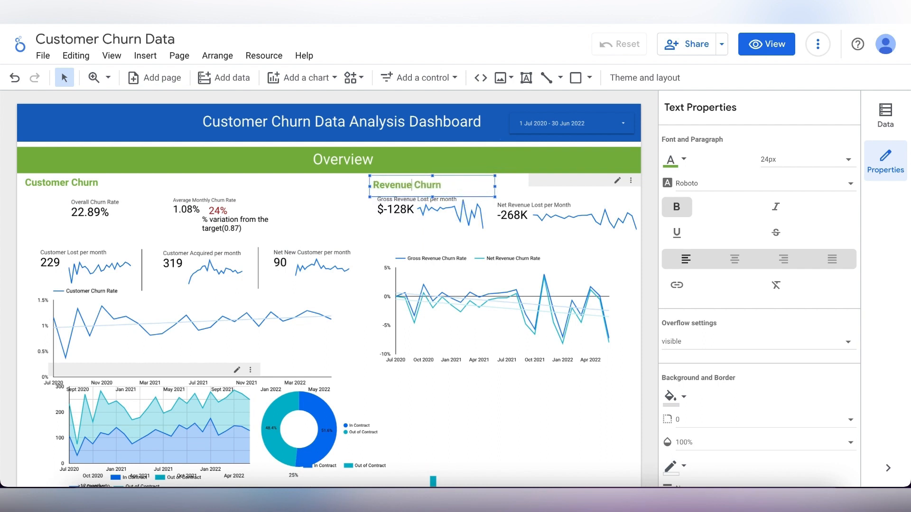
key(ctrl+v)
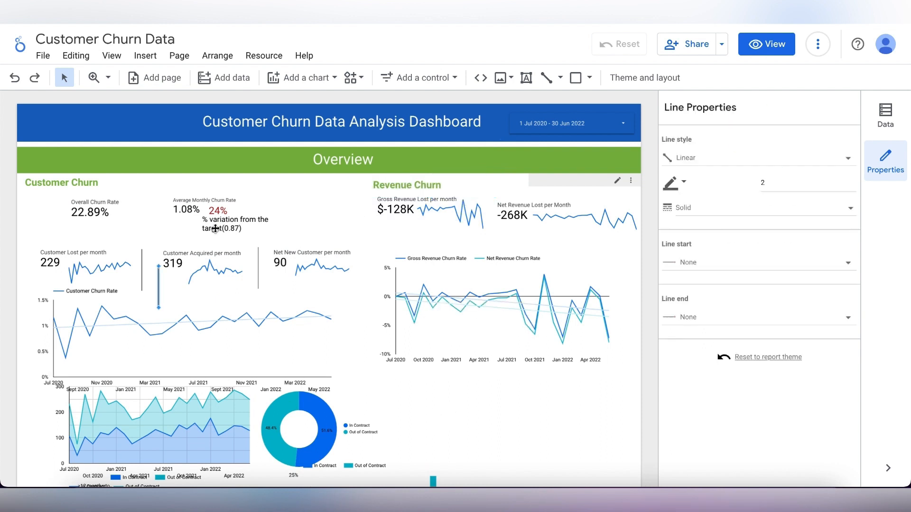
drag(158, 290, 491, 212)
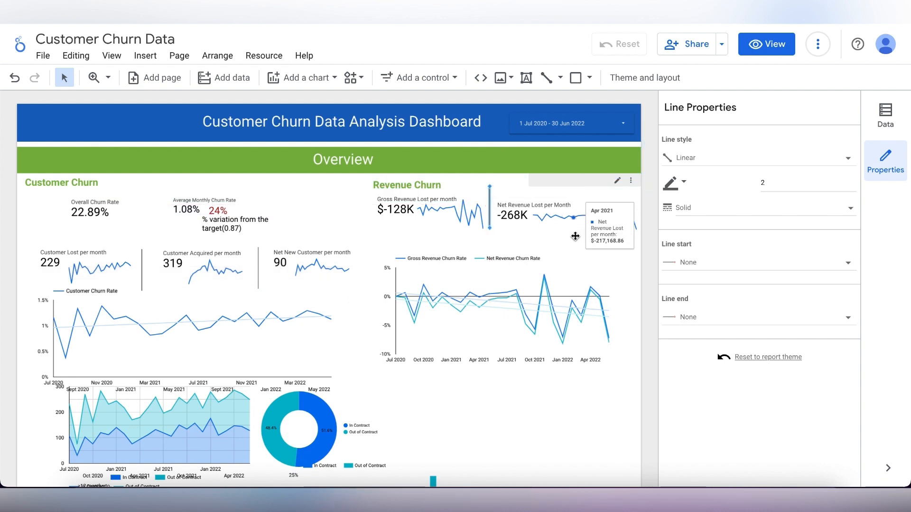
Move the donut chart below the revenue churn chart, the area chart down to its left, and lower the revenue churn chart slightly.
click(497, 412)
scroll(497, 412, down, 3)
drag(309, 303, 540, 381)
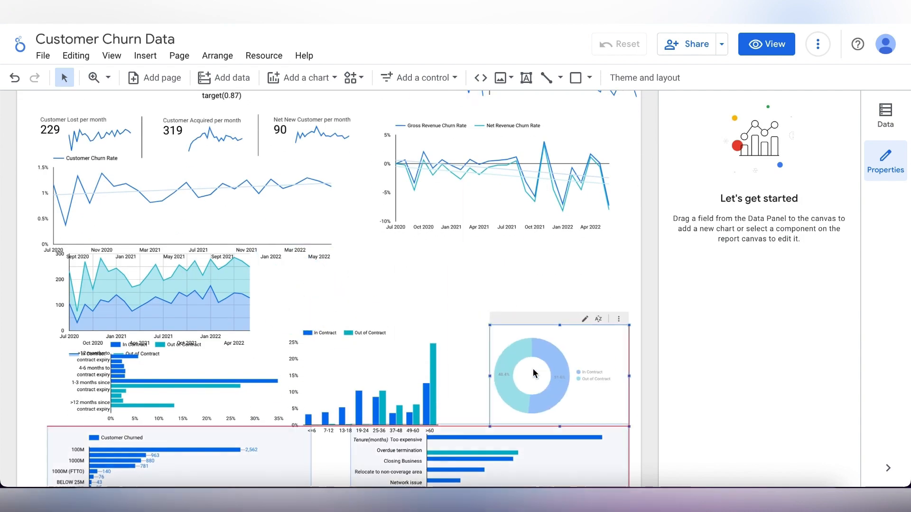
drag(78, 271, 258, 375)
click(484, 206)
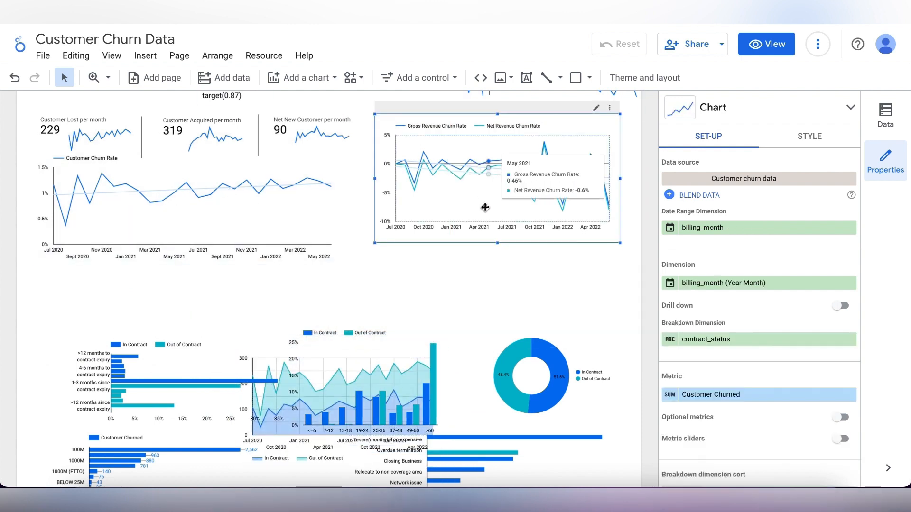
drag(484, 205, 485, 229)
click(468, 302)
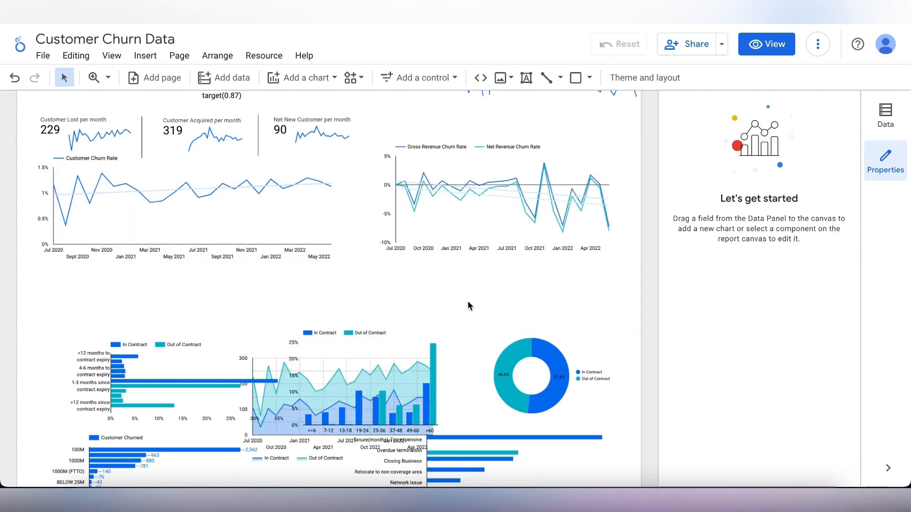
Move the gross and net revenue lost sparklines beneath their respective Revenue Churn scorecards.
scroll(395, 260, up, 2)
scroll(394, 261, down, 1)
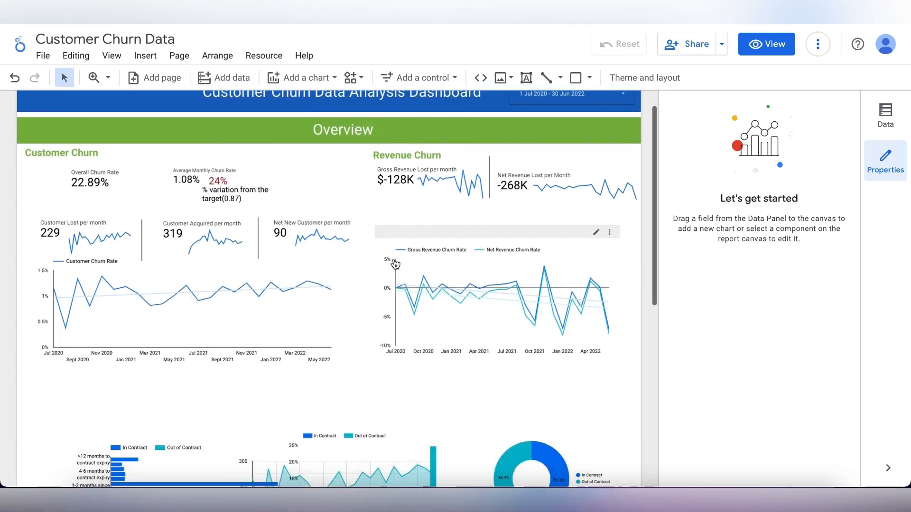
drag(470, 152, 435, 178)
drag(577, 158, 544, 176)
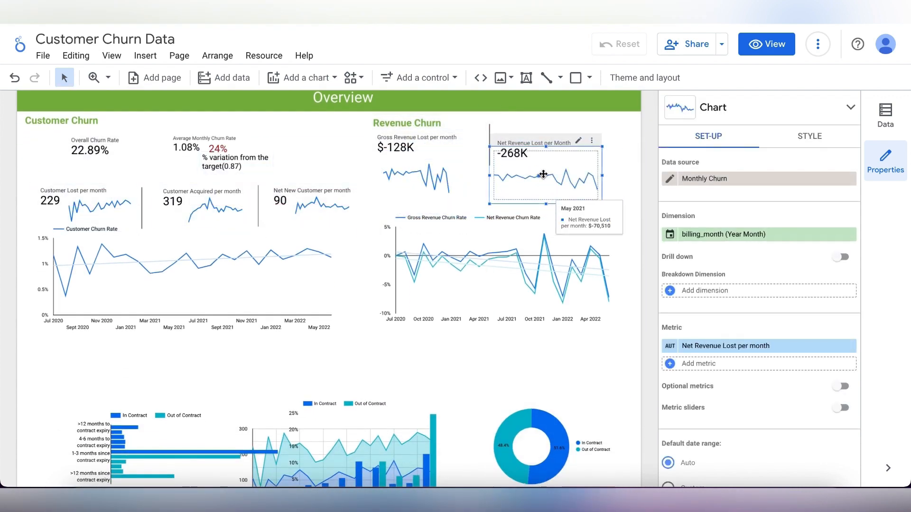
click(606, 162)
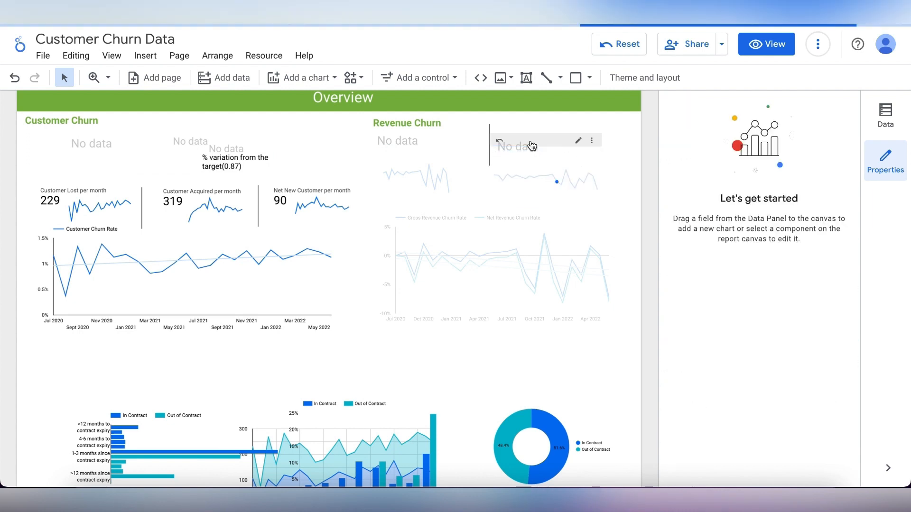
click(510, 169)
click(624, 211)
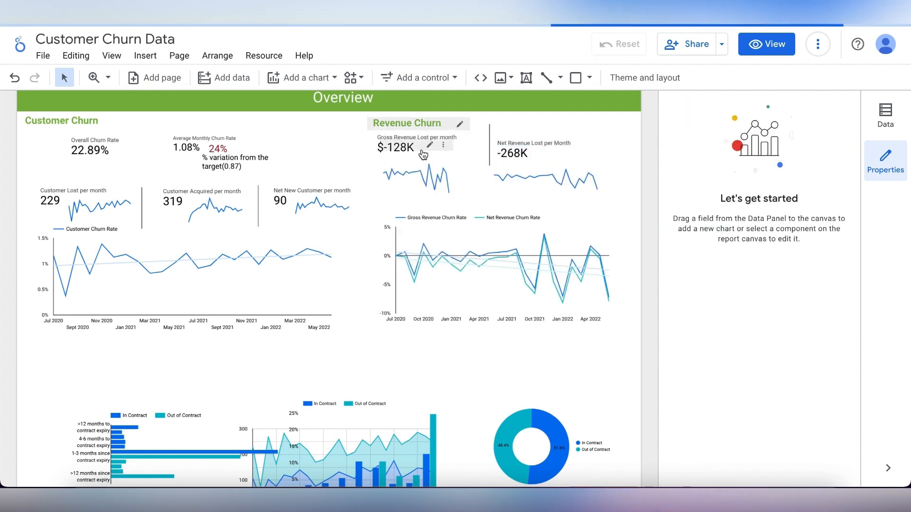
Align the Gross Revenue Lost scorecard above its sparkline and centre the vertical divider between the two revenue groups.
click(384, 139)
drag(391, 144, 397, 152)
drag(489, 158, 474, 164)
click(629, 175)
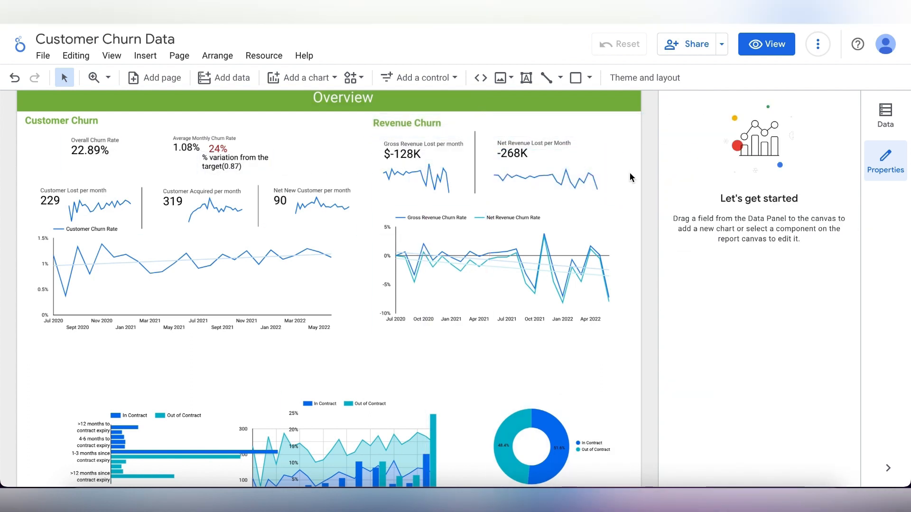
Copy the green Overview banner below the two churn rate line charts and add a "Details" text box on it.
mouse_move(503, 101)
mouse_down()
mouse_move(480, 171)
mouse_move(476, 410)
mouse_up()
click(509, 78)
click(527, 80)
drag(256, 400, 450, 419)
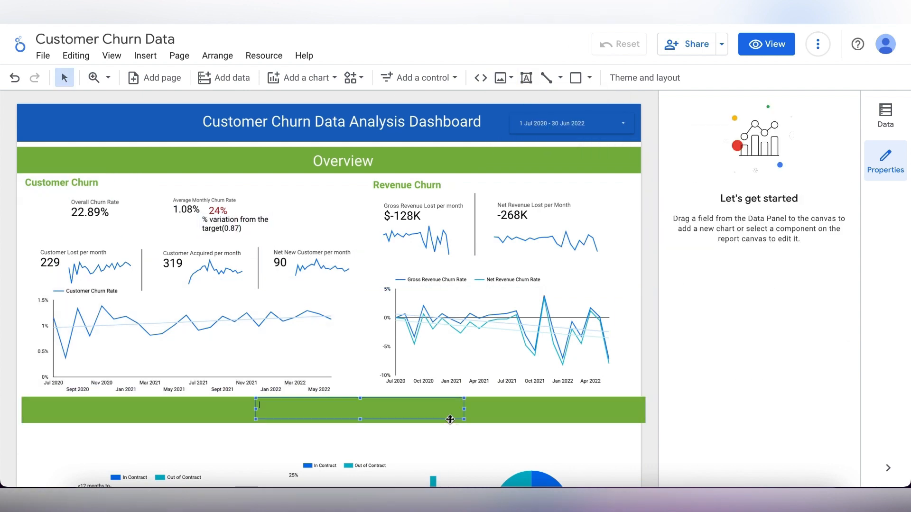
text(Se)
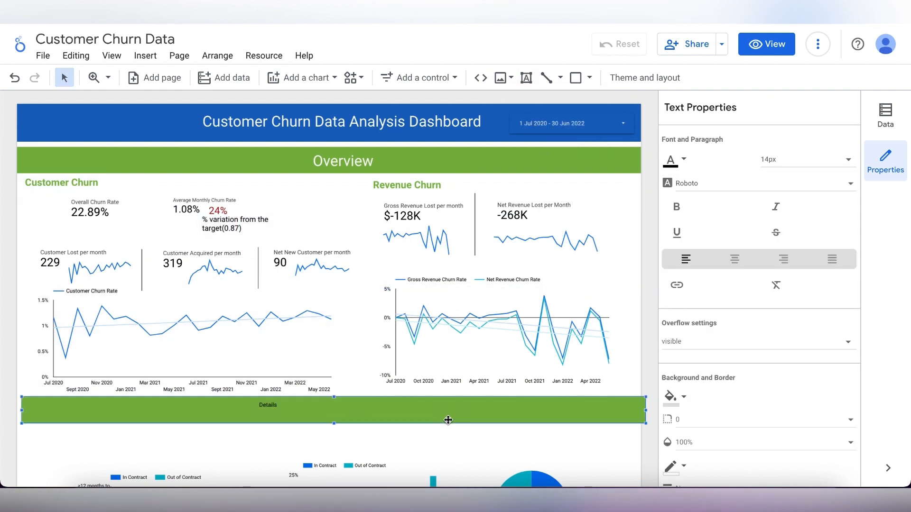
Format the "Details" text as white, 36px and centred, and centre its text box on the green banner.
click(261, 408)
click(683, 160)
click(858, 167)
click(811, 161)
scroll(810, 166, down, 4)
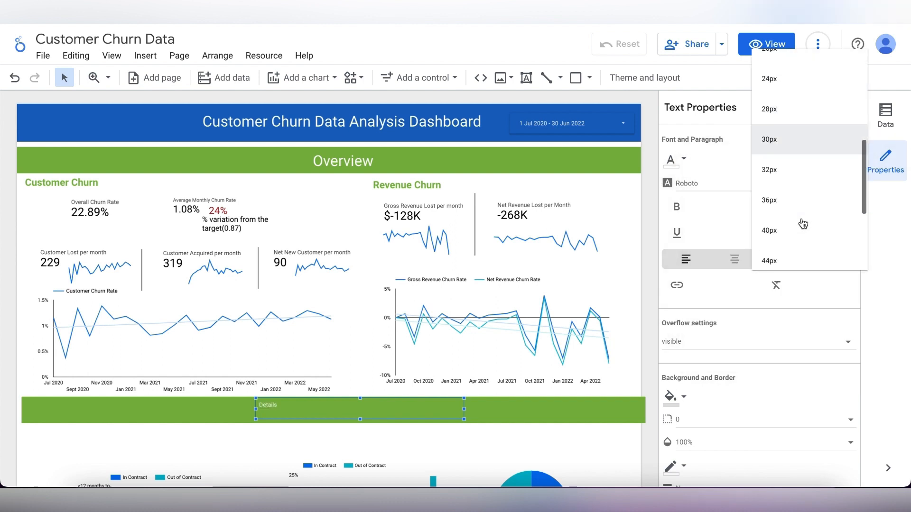
click(799, 204)
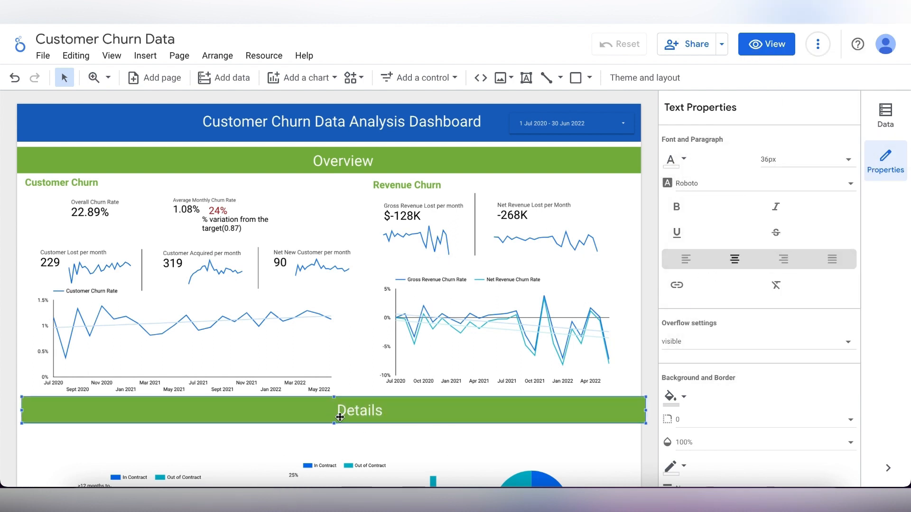
click(355, 418)
drag(256, 410, 237, 413)
Separate the overlapping charts below the Details banner, placing the tenure column chart on the right and the area chart on the left.
scroll(225, 453, down, 4)
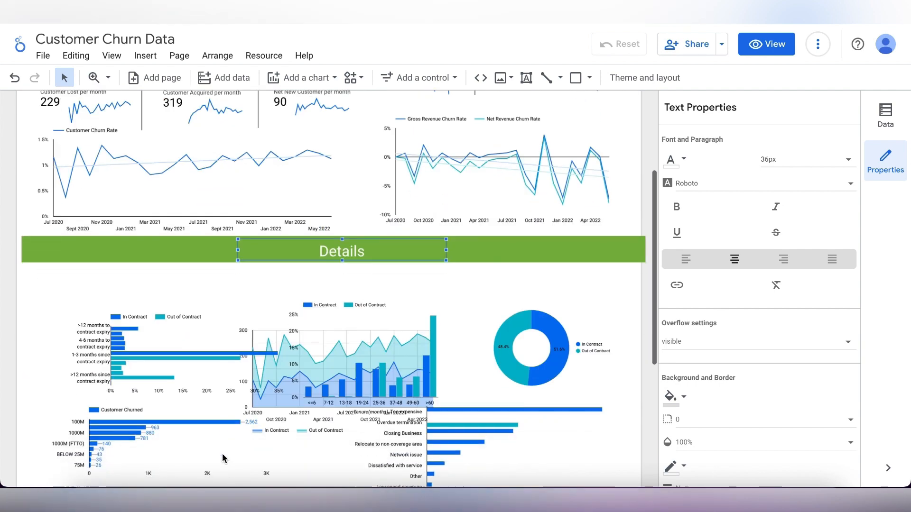
drag(327, 274, 471, 242)
click(358, 265)
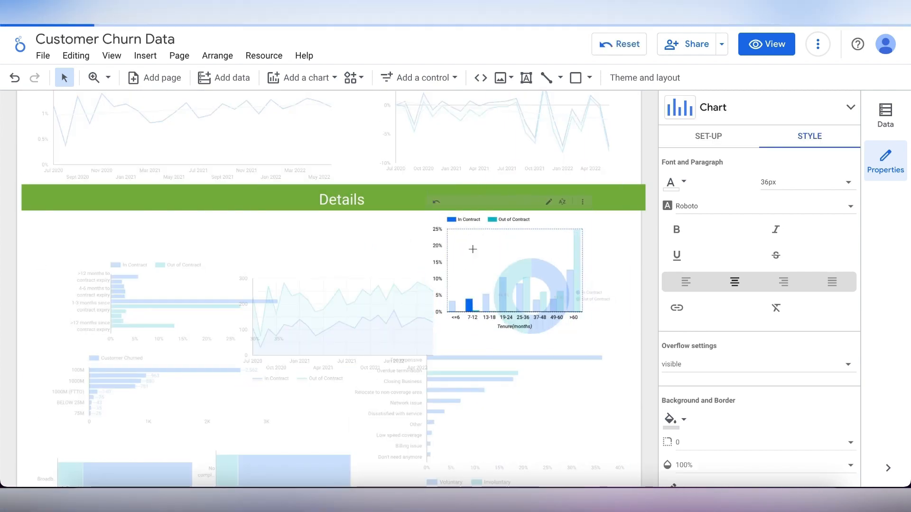
click(452, 238)
click(375, 266)
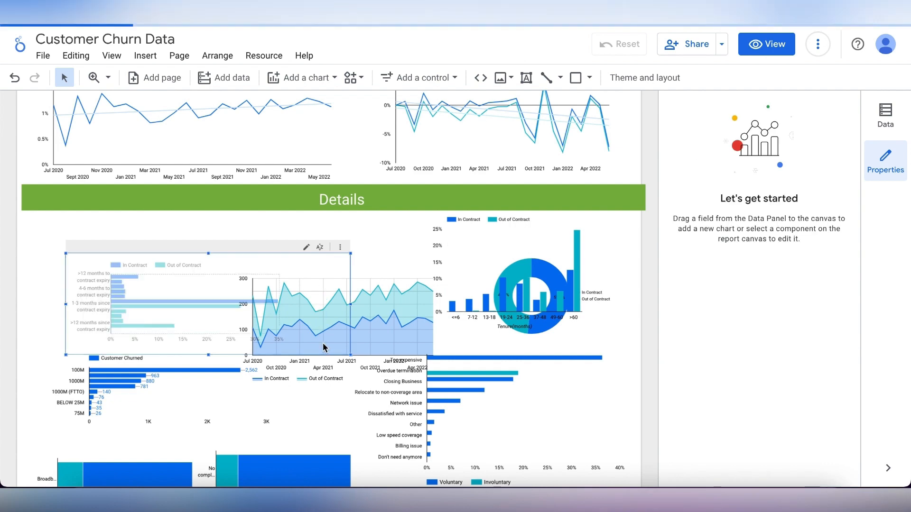
drag(290, 260, 101, 224)
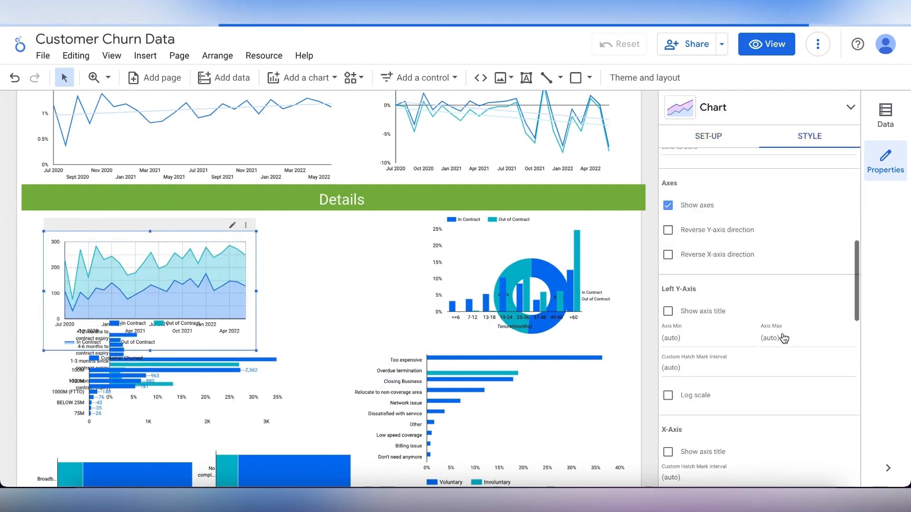
Make the gridlines of the contract status area chart transparent.
scroll(783, 339, down, 4)
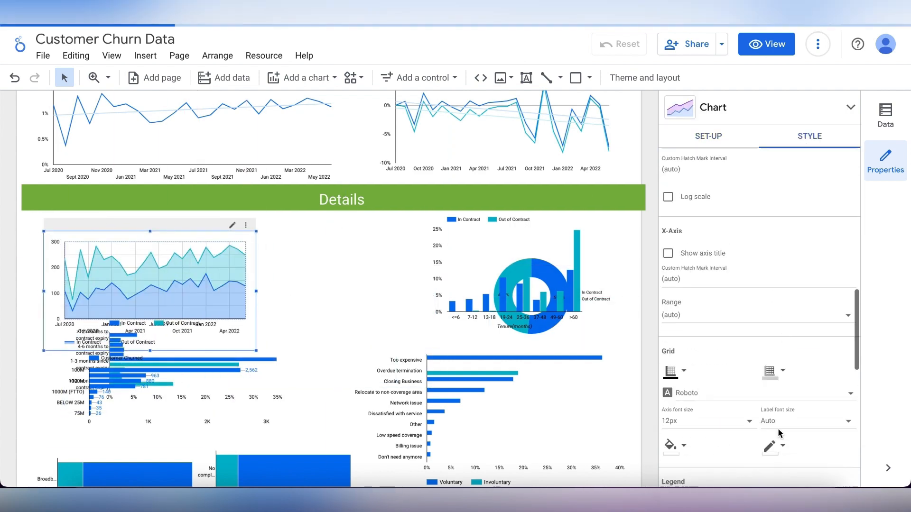
click(773, 373)
click(716, 275)
click(332, 272)
Lower the tenure column chart, and place the contract status donut beside the area chart at a smaller size.
scroll(331, 273, down, 3)
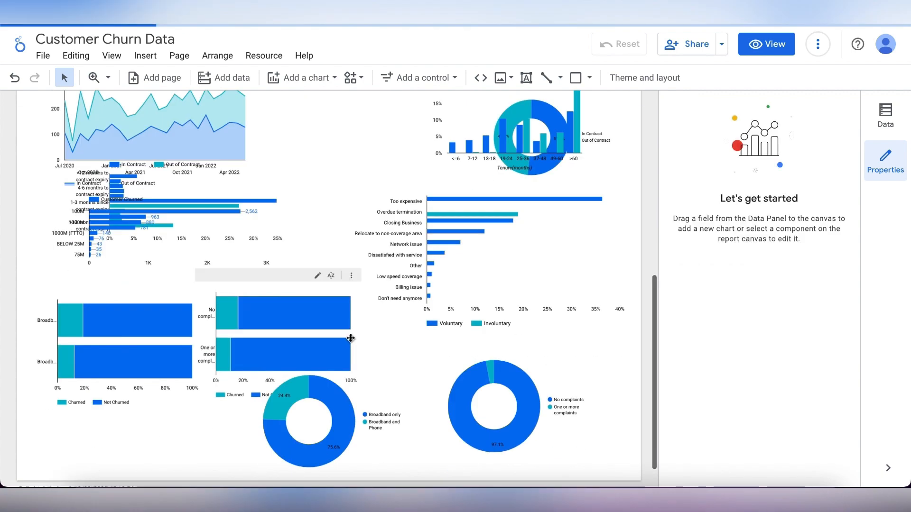
scroll(573, 170, up, 1)
drag(573, 171, 615, 275)
drag(560, 199, 324, 195)
drag(392, 243, 386, 216)
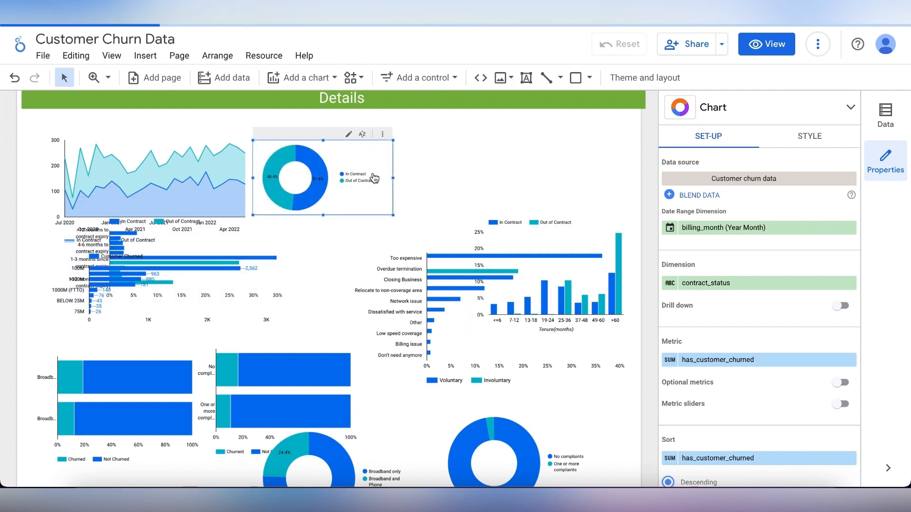
Put the contract status donut's legend below the ring, narrow the chart and set it close beside the area chart.
click(810, 136)
scroll(712, 399, down, 4)
click(783, 263)
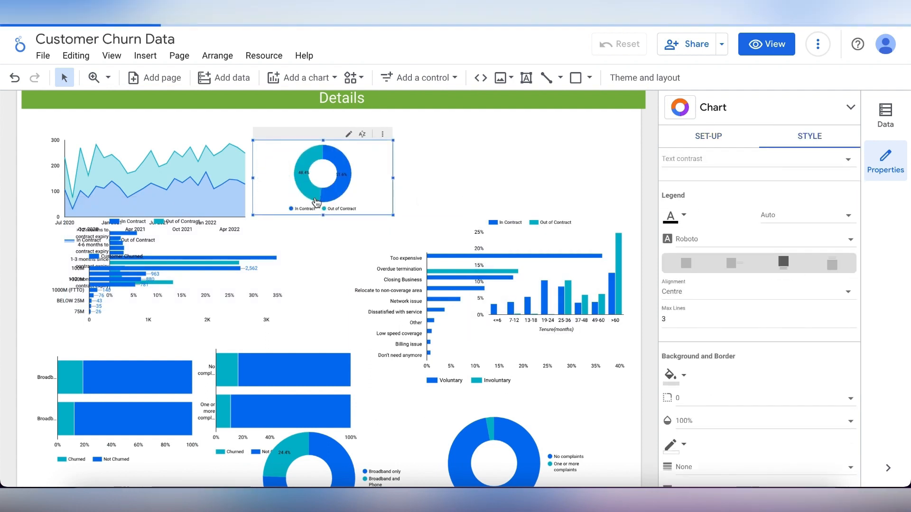
drag(253, 178, 275, 180)
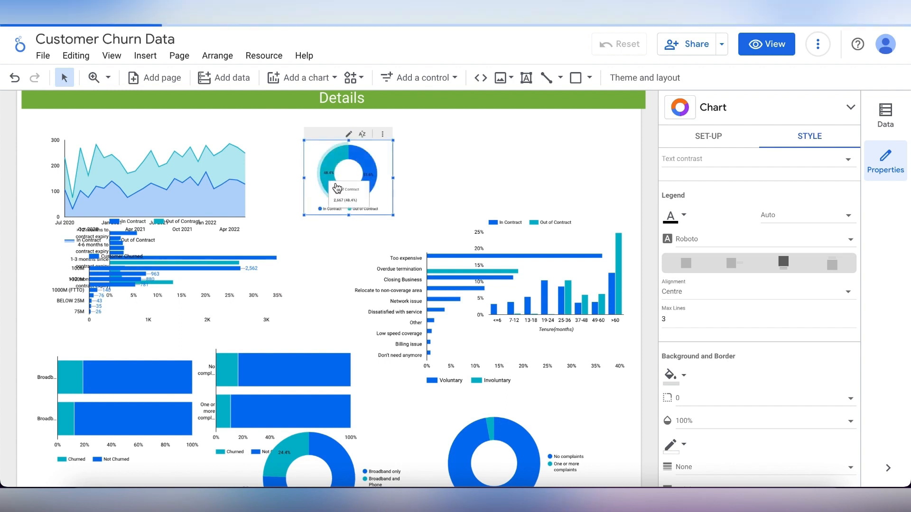
drag(337, 188, 294, 179)
click(370, 193)
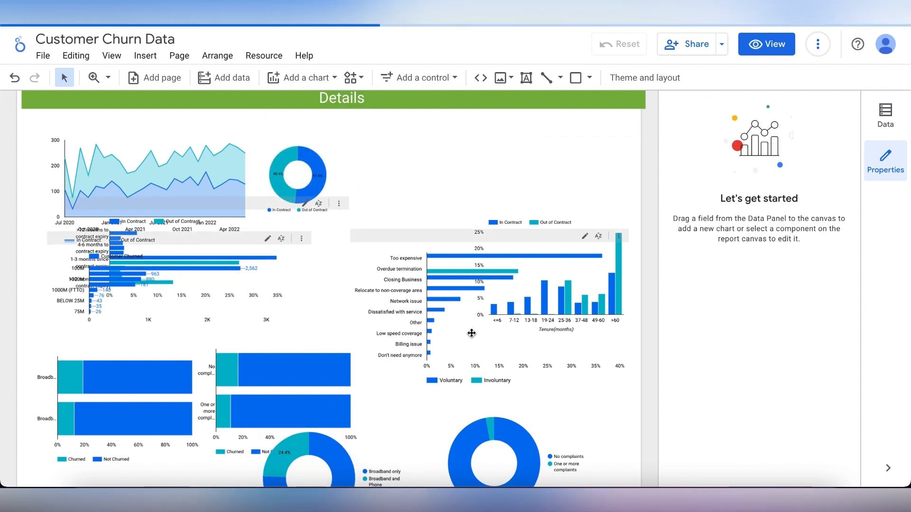
Place the churn reasons bar chart just below Details on the right, and the contract expiry bar chart beneath the area chart.
drag(472, 334, 489, 205)
click(514, 364)
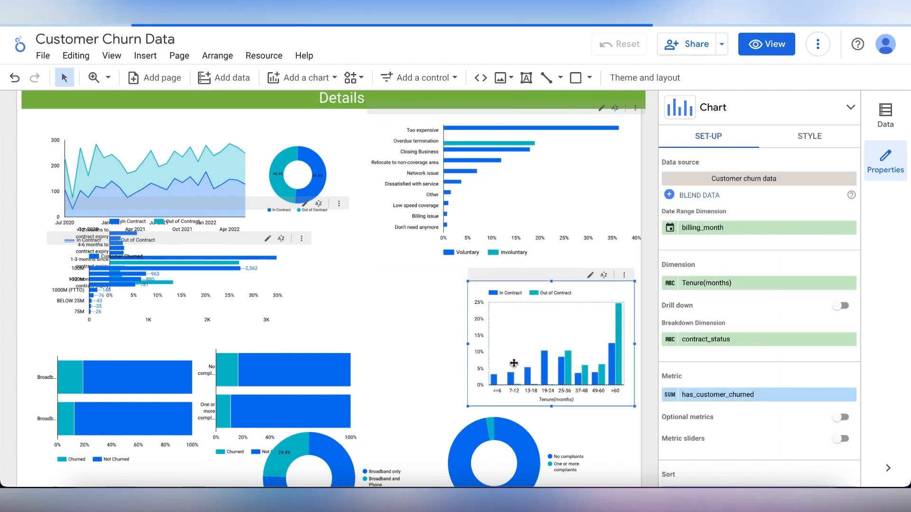
drag(76, 316, 403, 352)
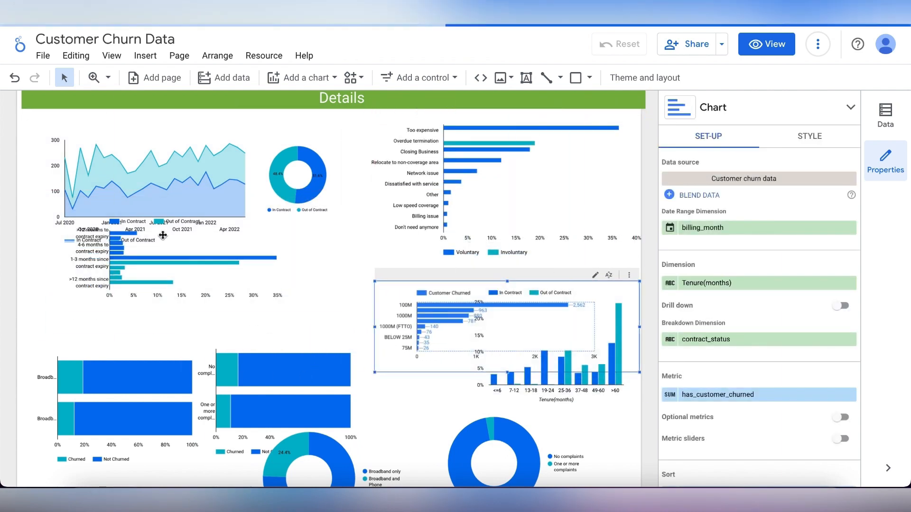
drag(445, 324, 446, 324)
drag(181, 279, 162, 316)
Shift the two stacked bar charts and the Customer Churned bar chart right, and place the tenure column chart below the contract expiry chart.
scroll(347, 323, down, 2)
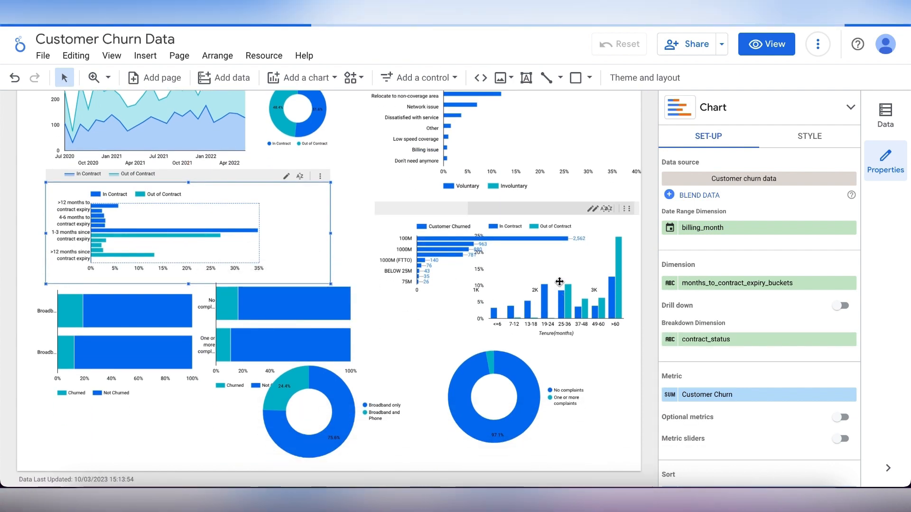
drag(559, 282, 250, 443)
drag(311, 317, 403, 295)
click(176, 423)
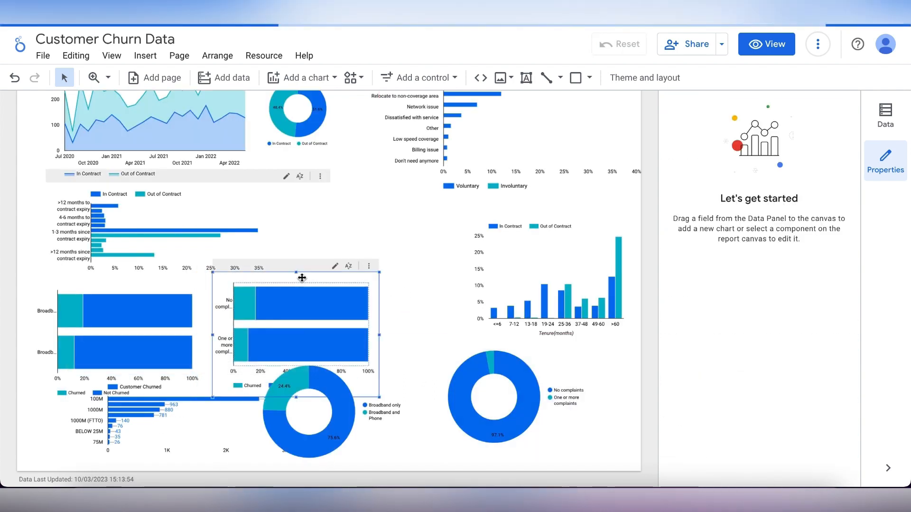
drag(300, 278, 399, 236)
drag(210, 428, 490, 416)
drag(146, 320, 282, 328)
drag(513, 260, 90, 356)
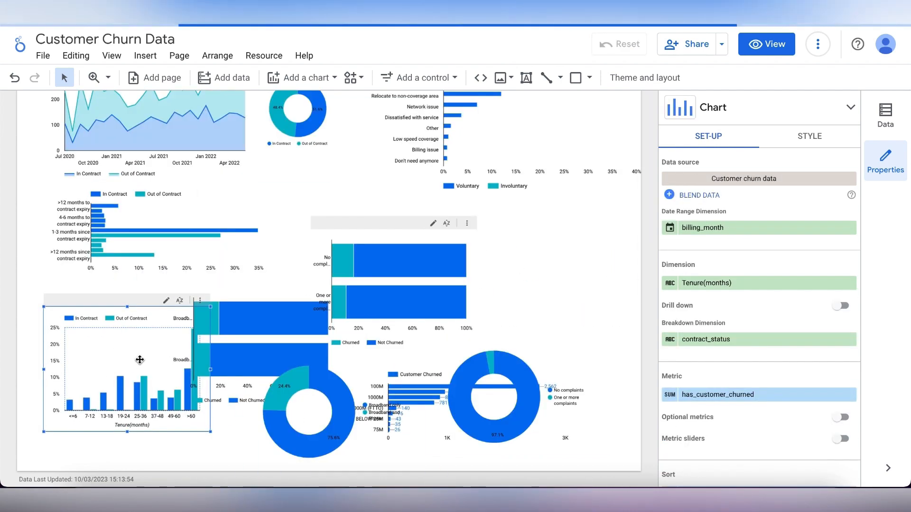
Place the Customer Churned bar chart below the churn reasons chart, and stack the reduced phone service bar chart above the complaints one.
drag(414, 396, 571, 295)
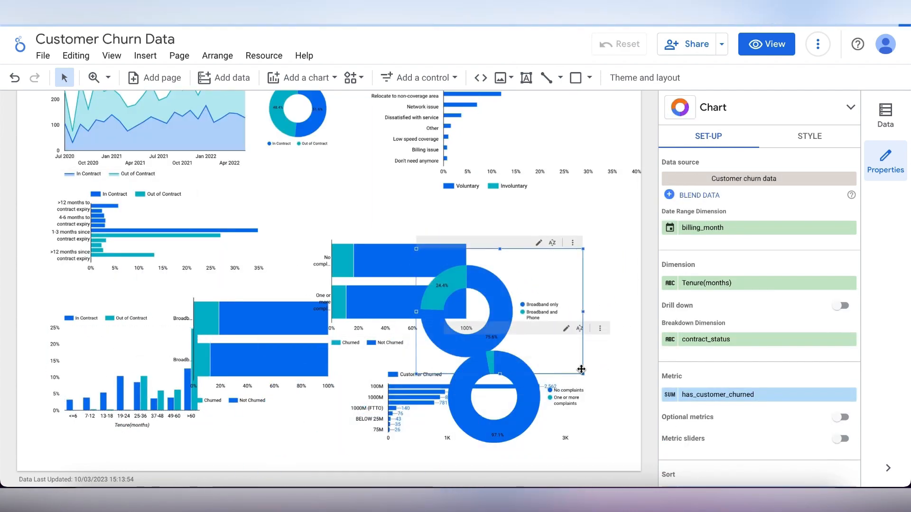
drag(426, 424, 484, 291)
drag(370, 287, 355, 393)
drag(464, 459, 423, 440)
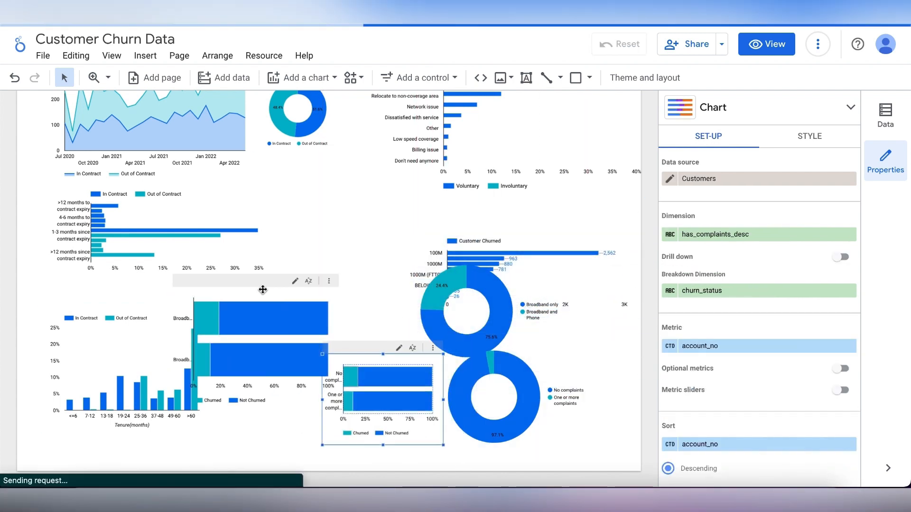
drag(263, 289, 345, 223)
mouse_move(422, 346)
mouse_down()
mouse_move(379, 302)
mouse_move(417, 361)
mouse_up()
Shrink the phone service donut, place it beside the tenure column chart, and set its legend below the ring.
drag(432, 306, 225, 285)
drag(375, 353, 301, 353)
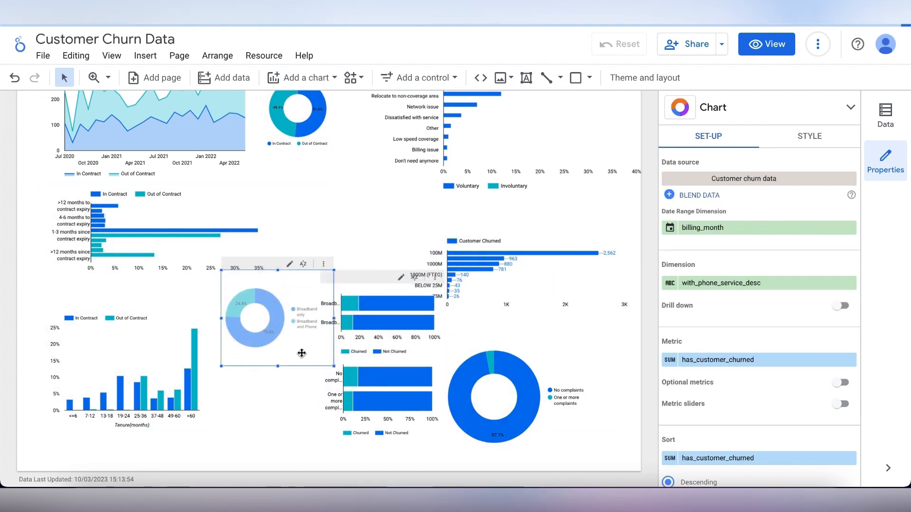
click(809, 137)
scroll(747, 448, down, 7)
click(783, 327)
drag(334, 270, 323, 290)
Place the complaints donut beneath the phone service donut, with its legend below the ring and a smaller size.
drag(509, 397, 284, 397)
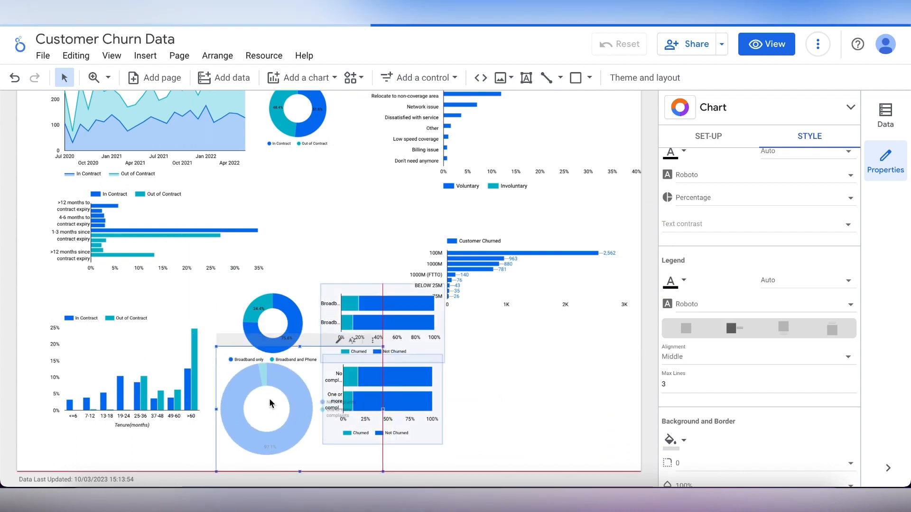
click(783, 328)
drag(388, 471, 322, 438)
drag(273, 396, 272, 412)
Enlarge the Customer Churned bar chart to fit more speed categories and position it beneath the churn reasons chart.
click(518, 232)
drag(546, 262, 476, 252)
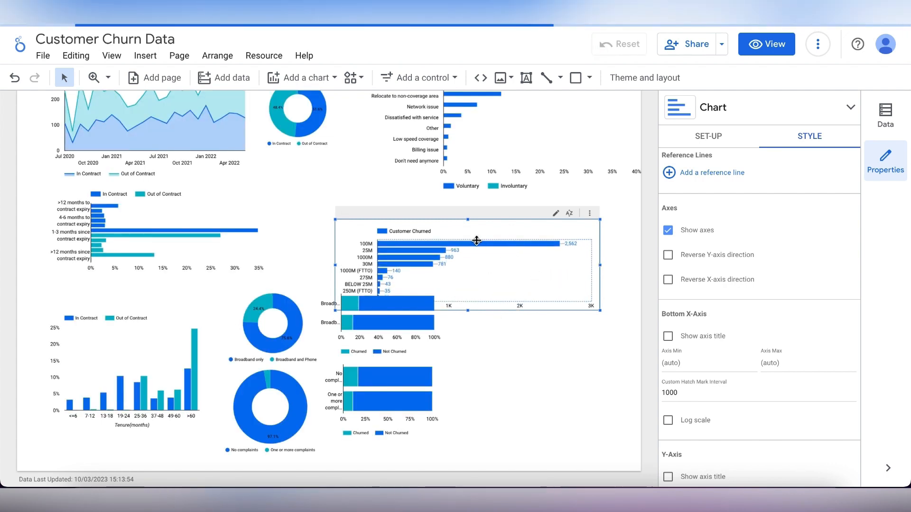
drag(490, 270, 539, 274)
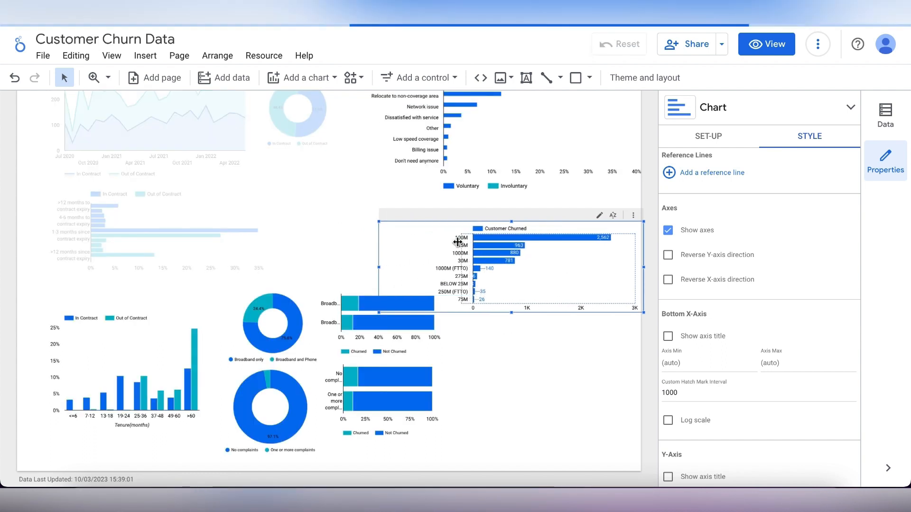
Move both stacked bar charts below the Customer Churned chart, and bring the two donuts alongside them.
click(490, 358)
drag(394, 314, 536, 338)
drag(396, 392, 527, 407)
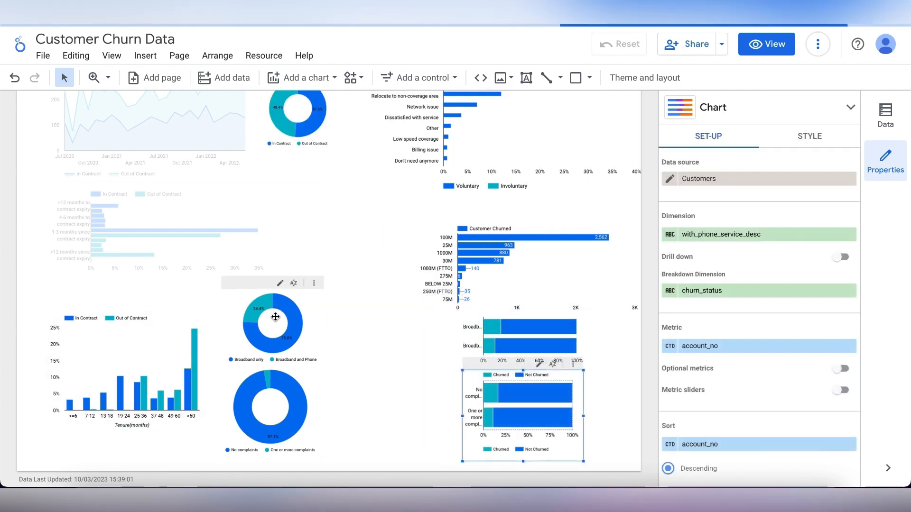
drag(270, 309, 373, 332)
drag(271, 407, 368, 415)
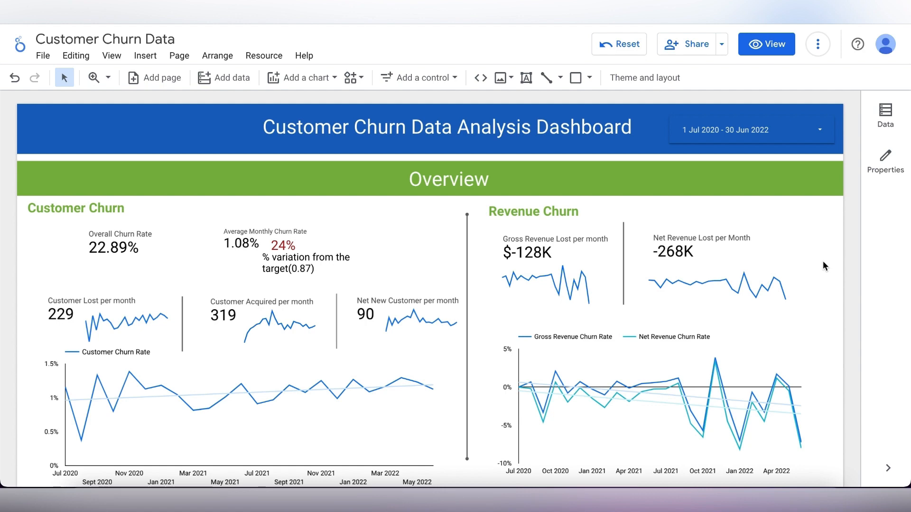
Review the dashboard in view mode, from the Overview charts through the Details charts.
scroll(824, 322, down, 3)
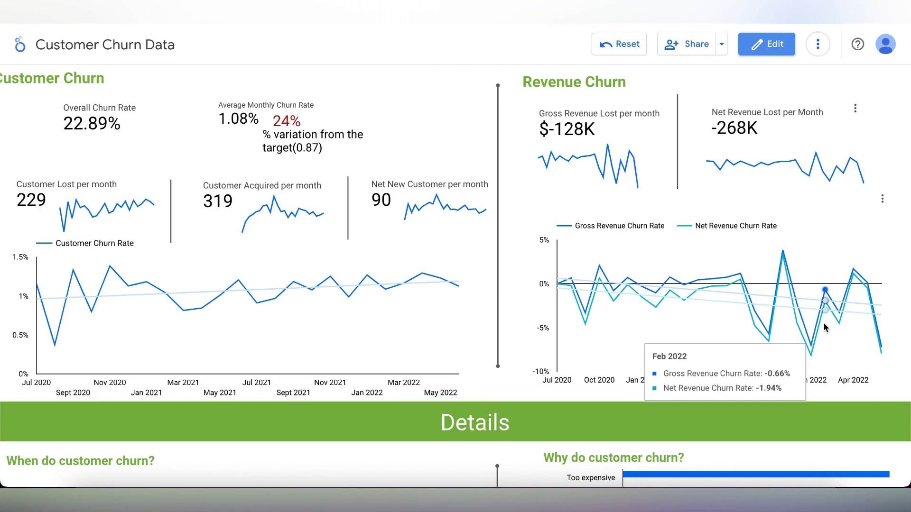
scroll(824, 328, down, 7)
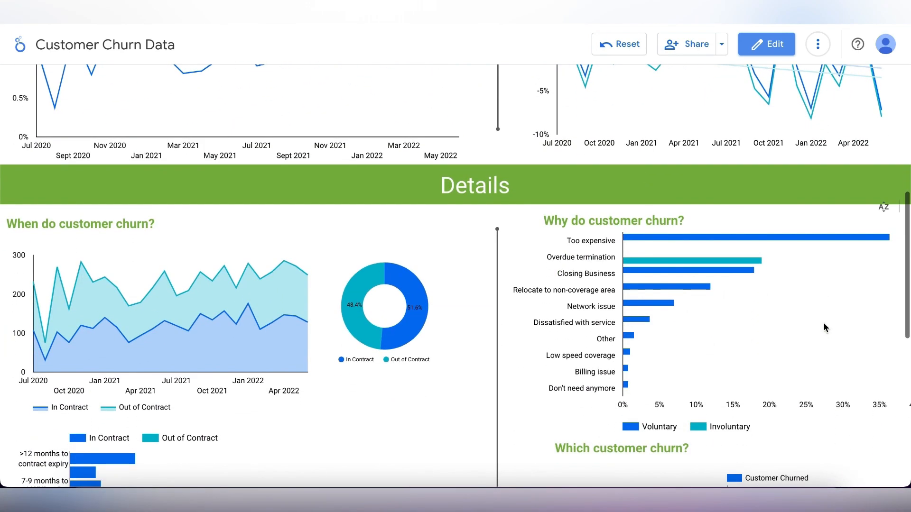
scroll(824, 327, down, 5)
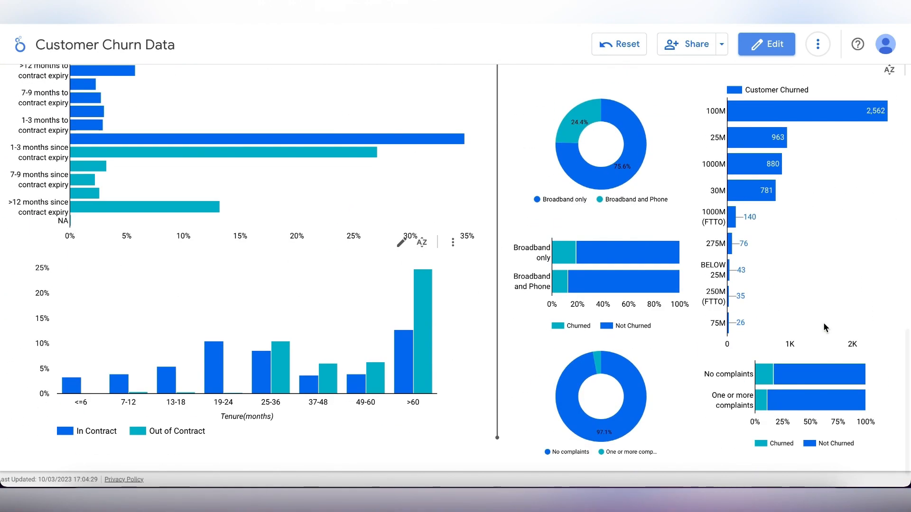
scroll(824, 323, up, 8)
scroll(824, 327, up, 7)
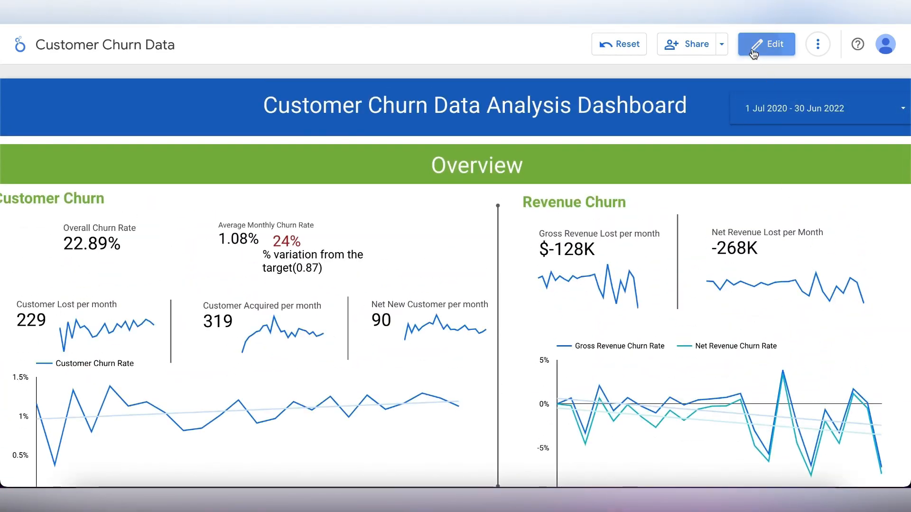
Return the report to edit mode and shift the churn reasons bar chart slightly left under "Why do customer churn?".
click(767, 45)
scroll(658, 302, down, 6)
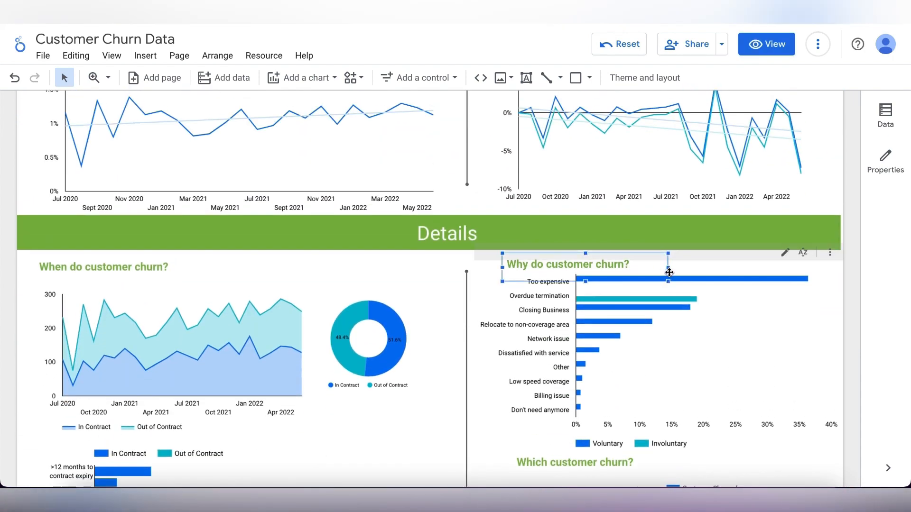
drag(669, 272, 659, 271)
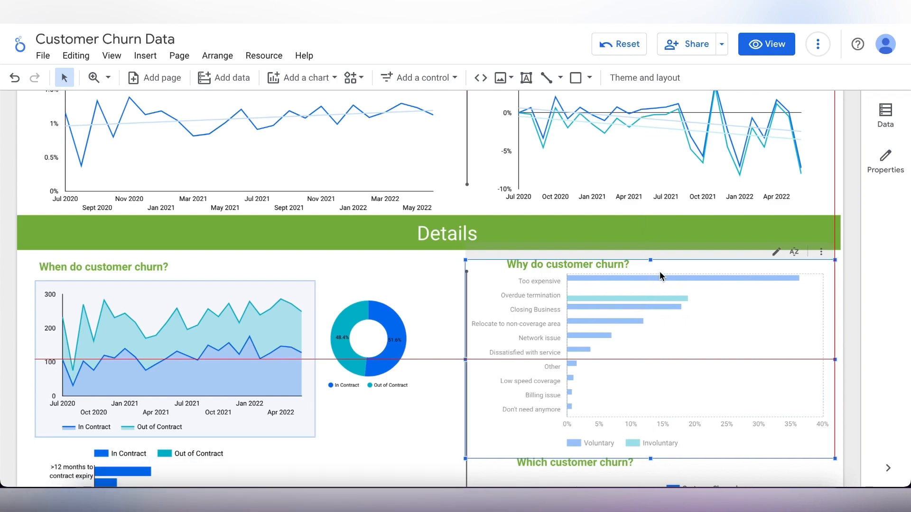